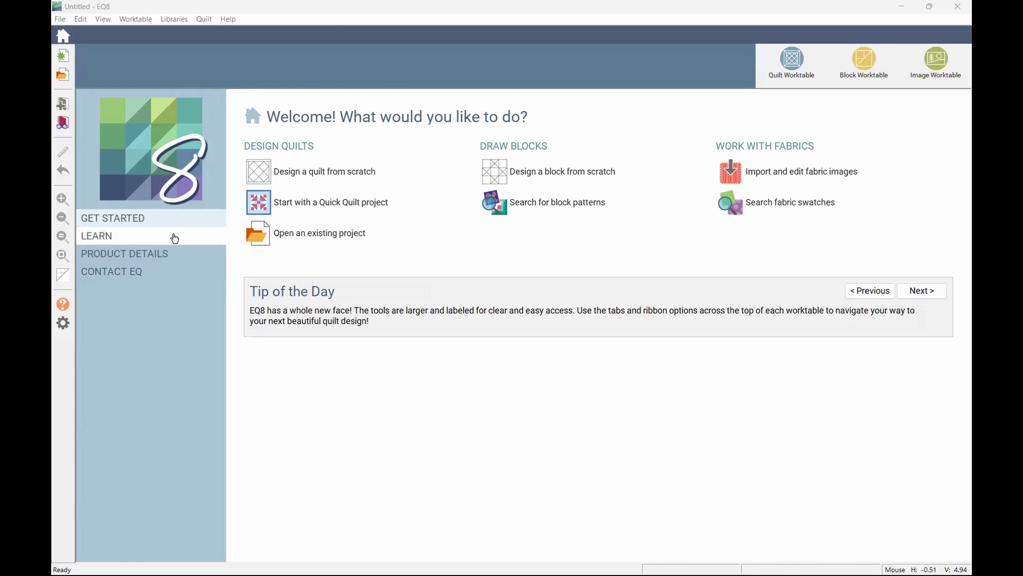
Review the Learn, Product Details and Contact EQ pages and the help commands, and return to the Get Started page
click(174, 239)
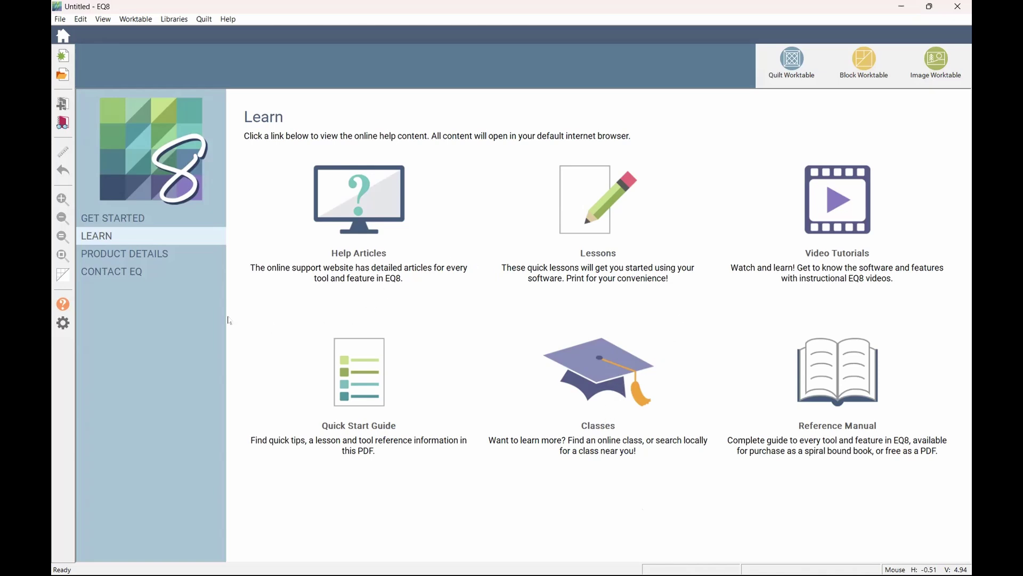
click(158, 260)
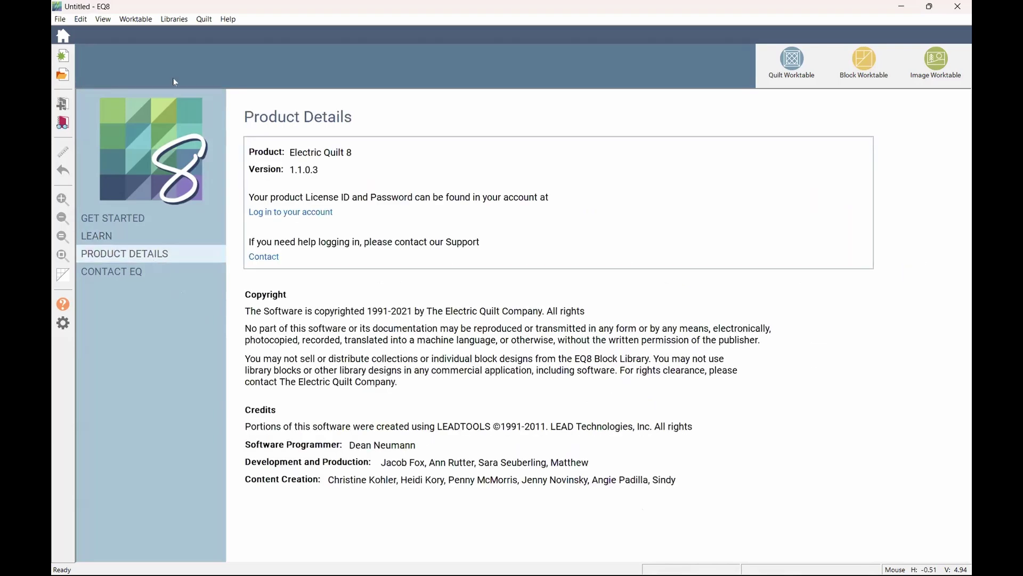
click(229, 20)
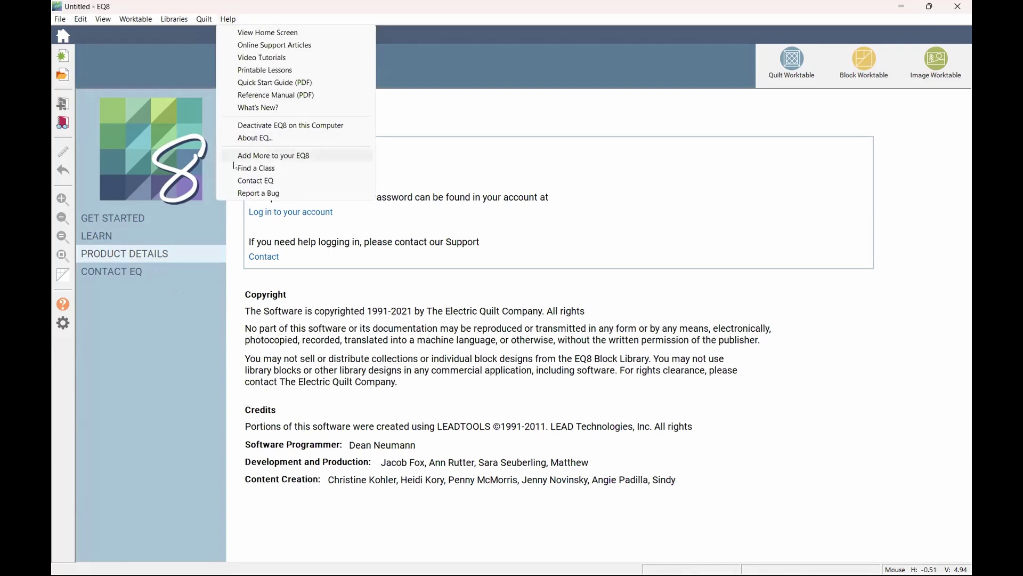
click(422, 8)
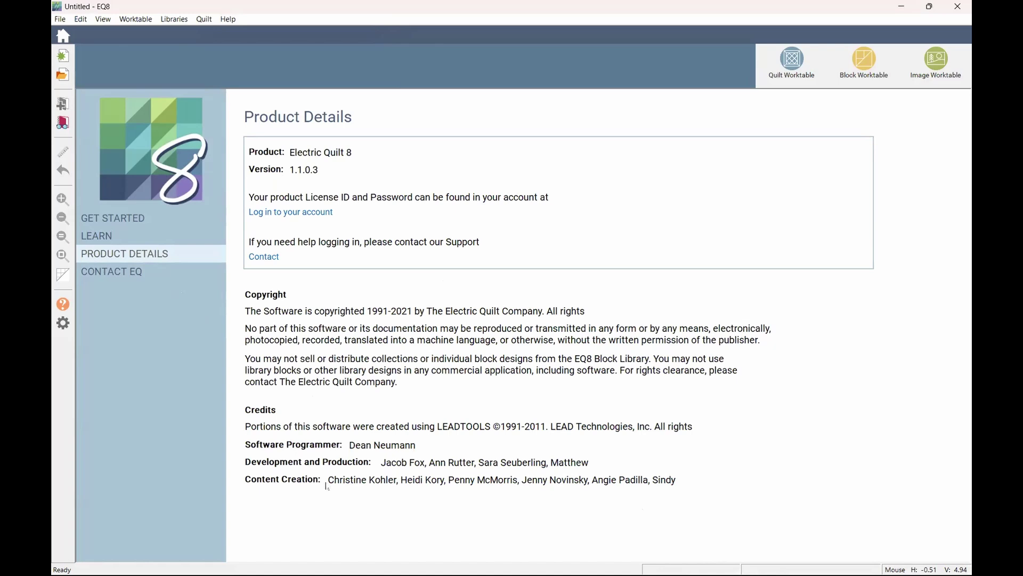
click(140, 275)
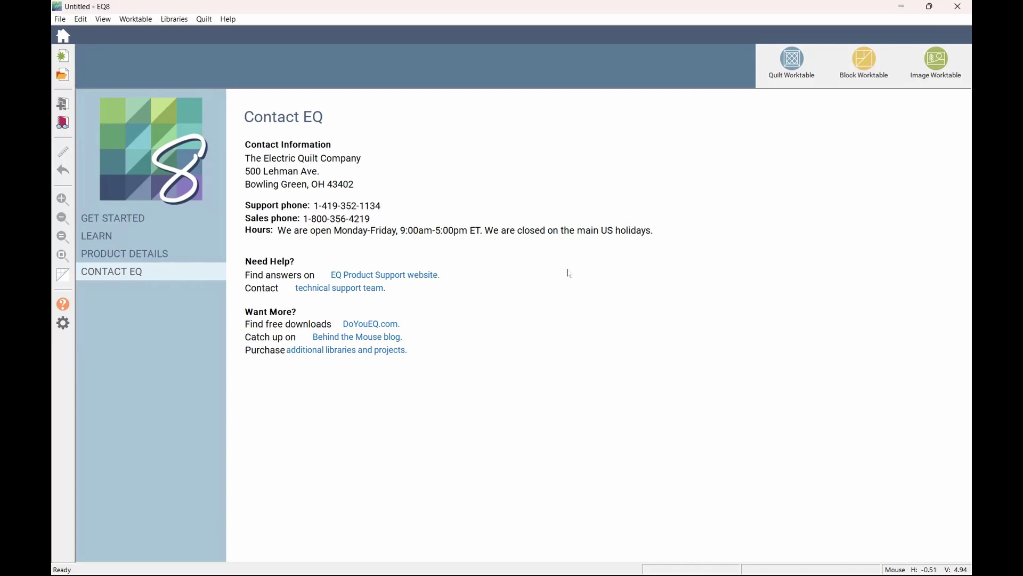
click(195, 219)
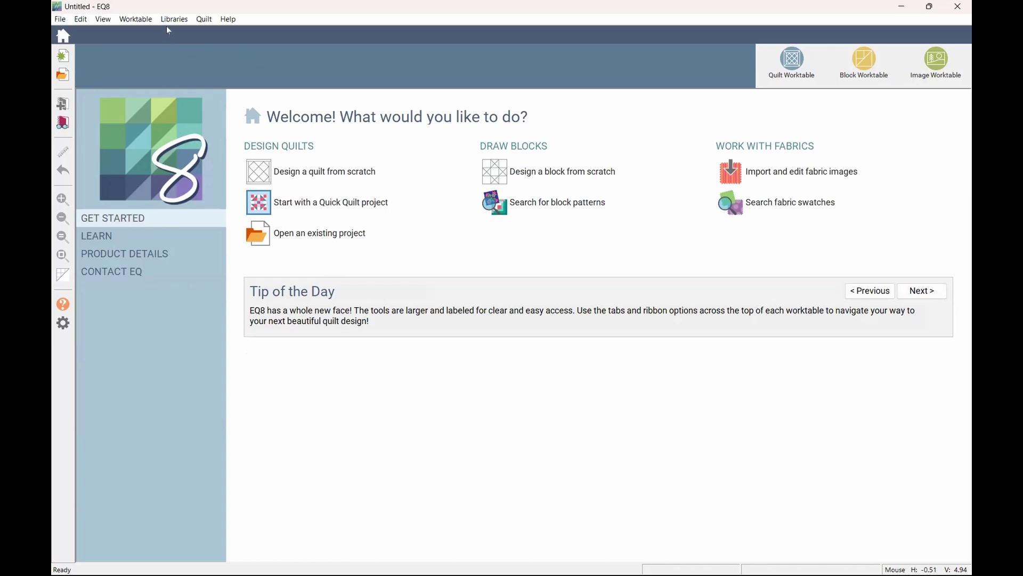
click(78, 20)
mouse_move(104, 24)
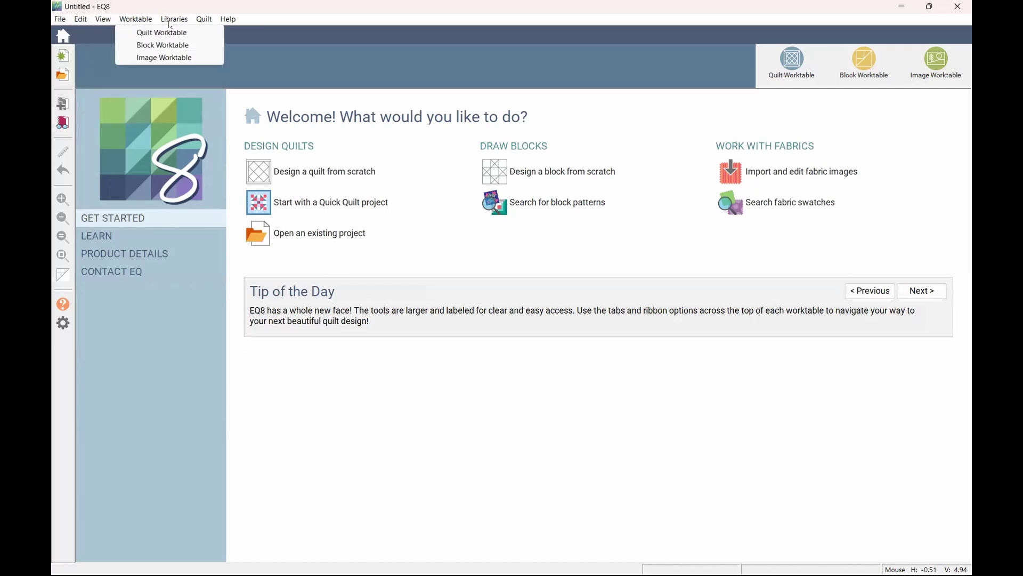
mouse_move(170, 24)
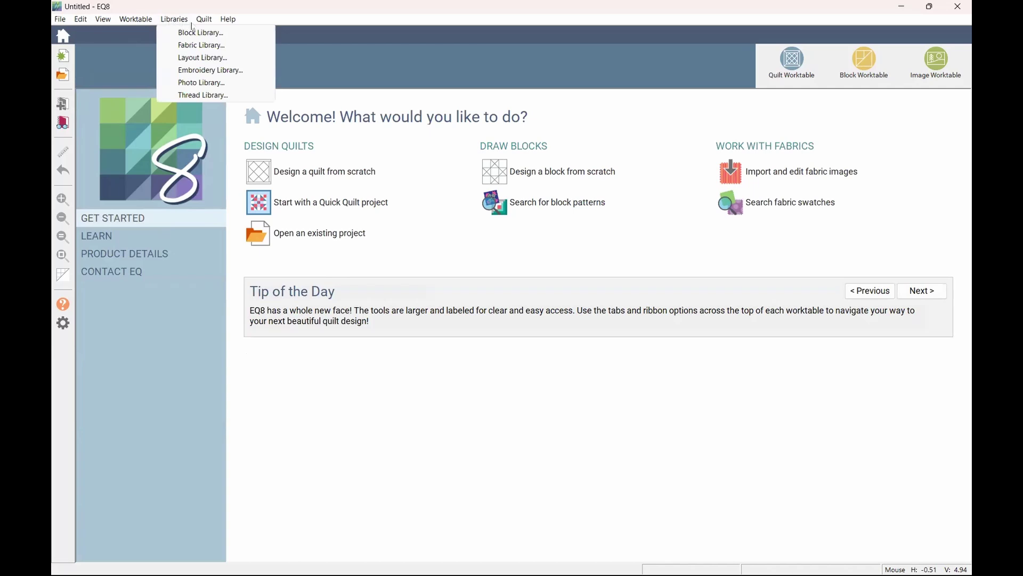
mouse_move(222, 22)
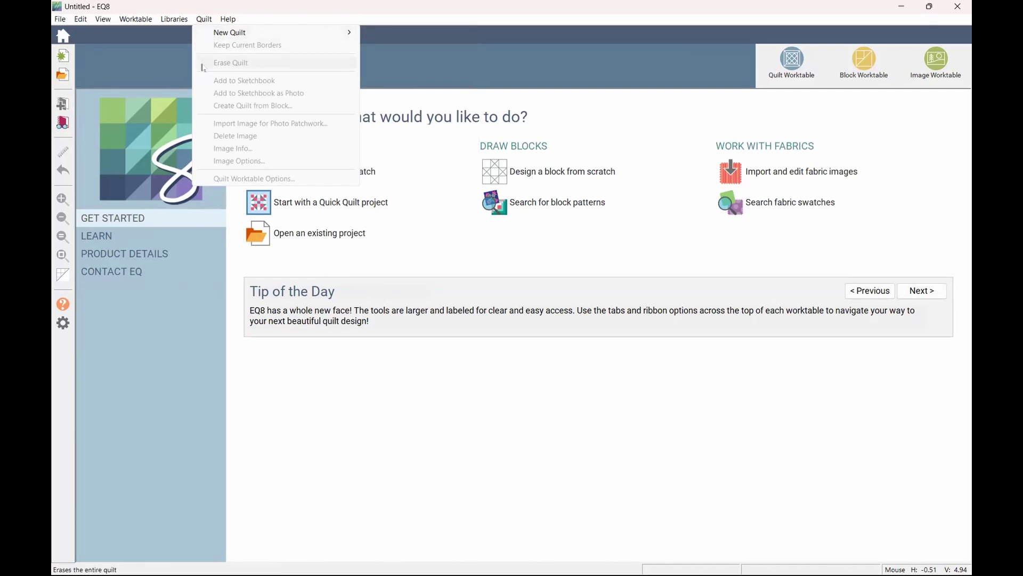
click(120, 316)
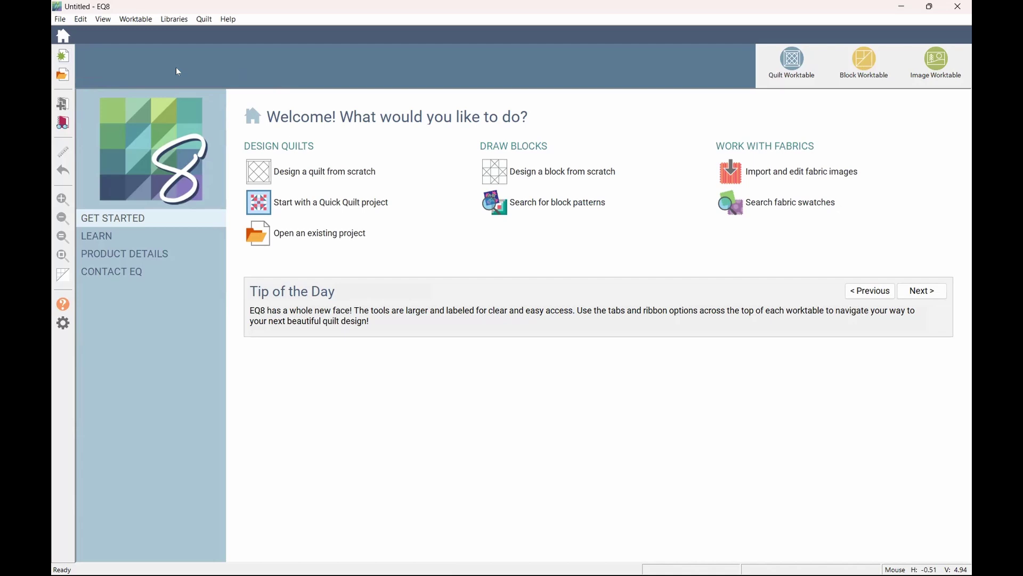
Examine the form for creating a new project, close it without naming one, and look over the project file commands
click(64, 57)
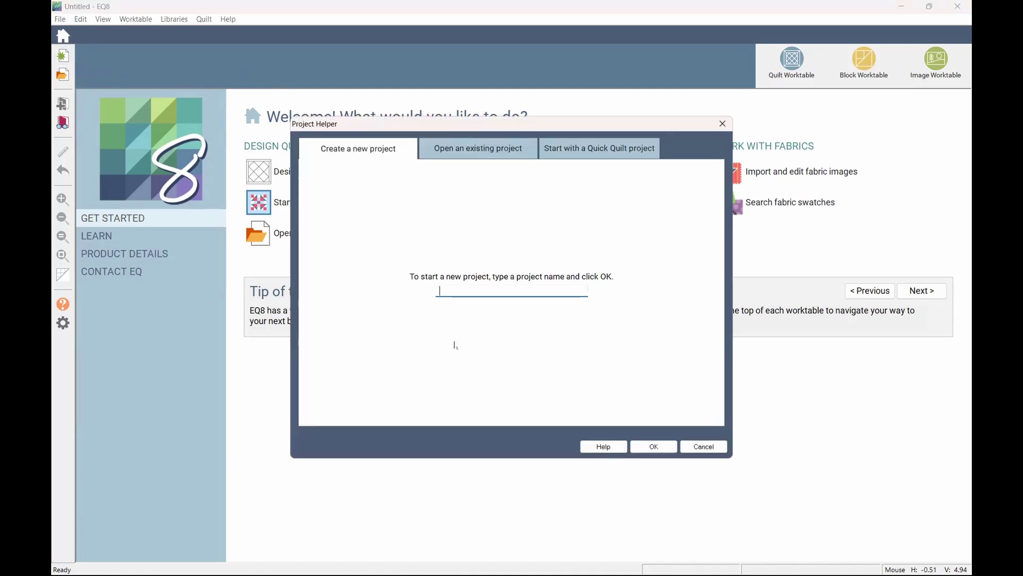
click(704, 447)
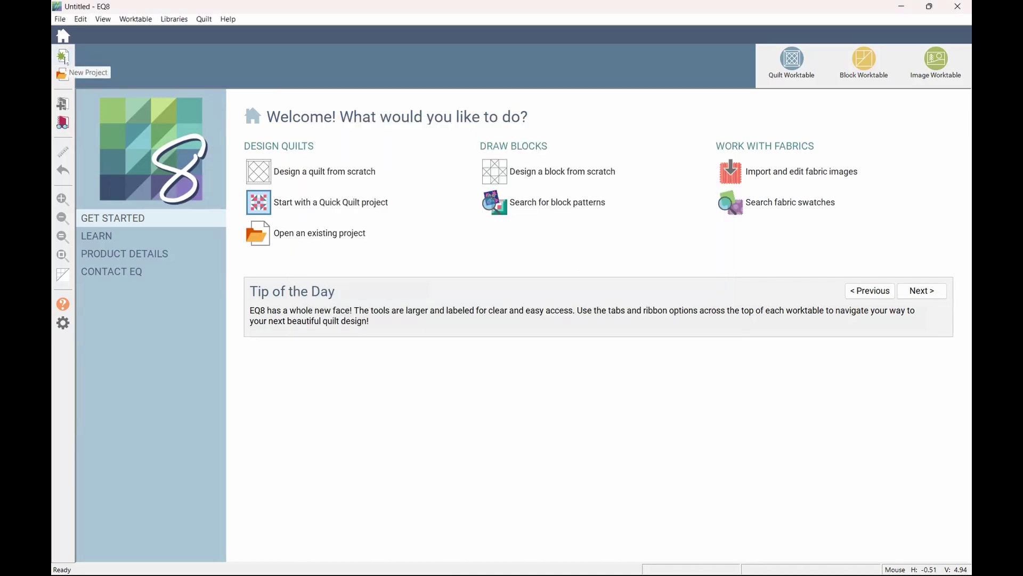
click(62, 20)
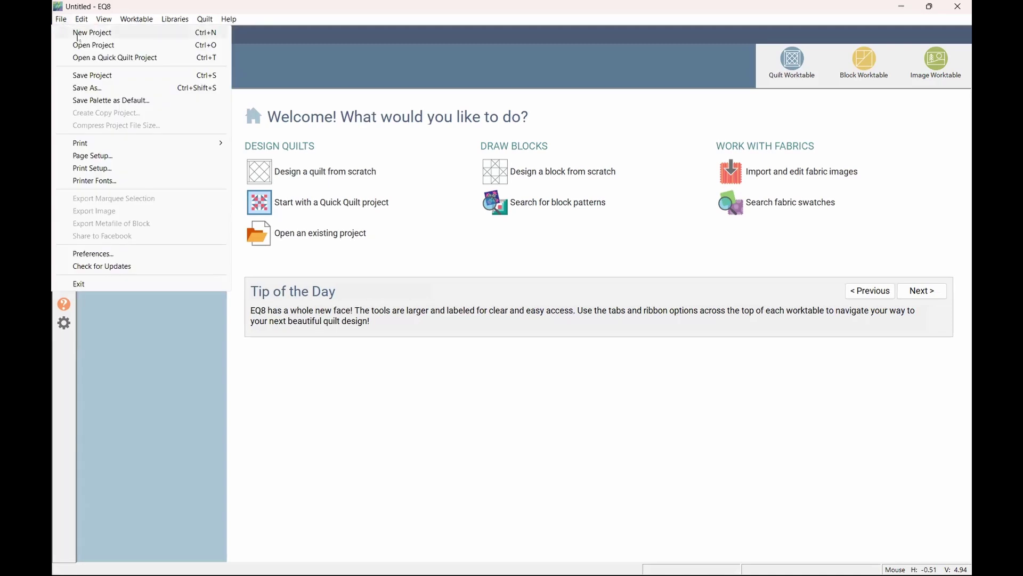
click(62, 20)
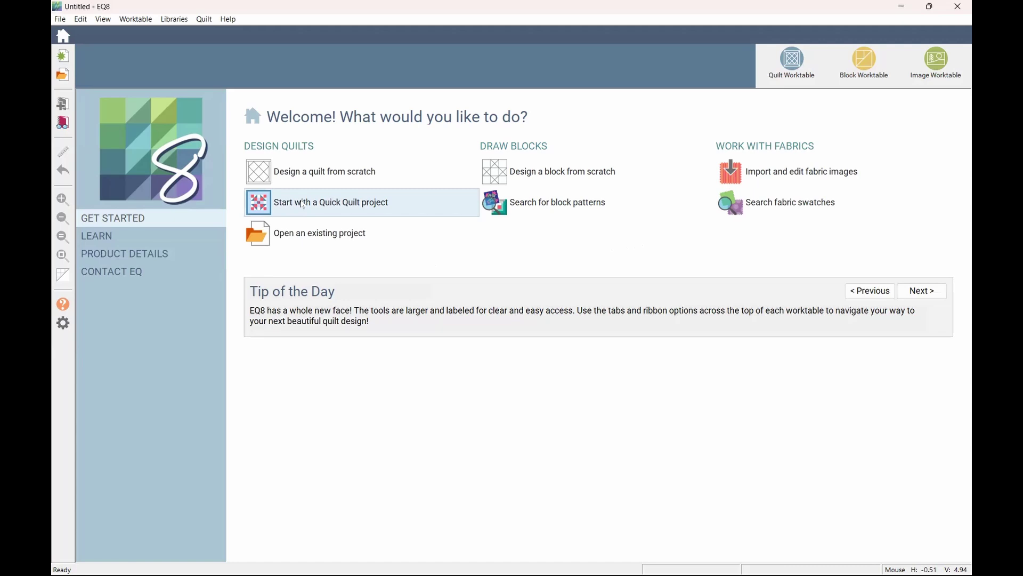
Open the Quick Quilt project chooser and preview several quilts in Easy Quilts.TP8
click(303, 205)
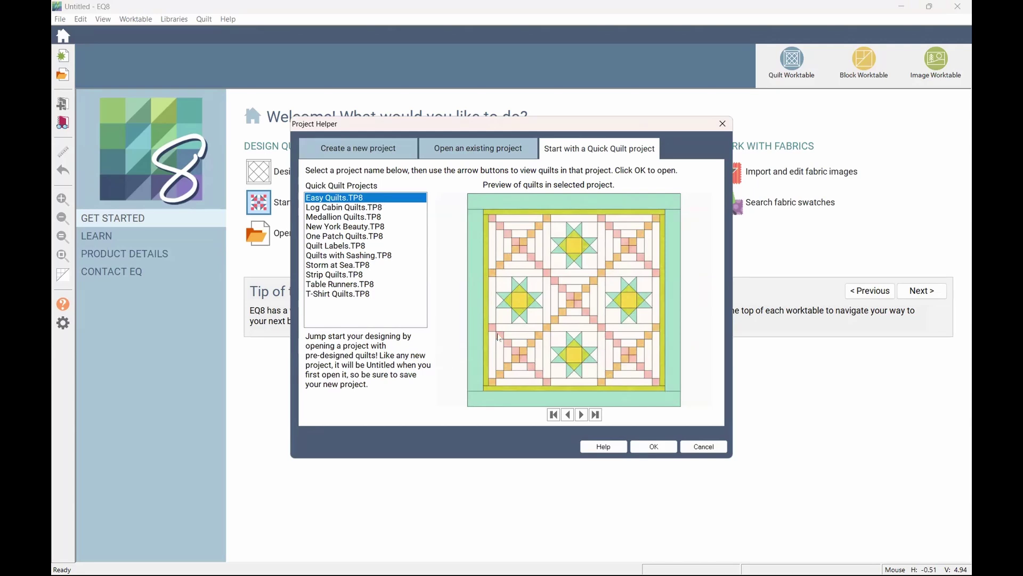
click(583, 415)
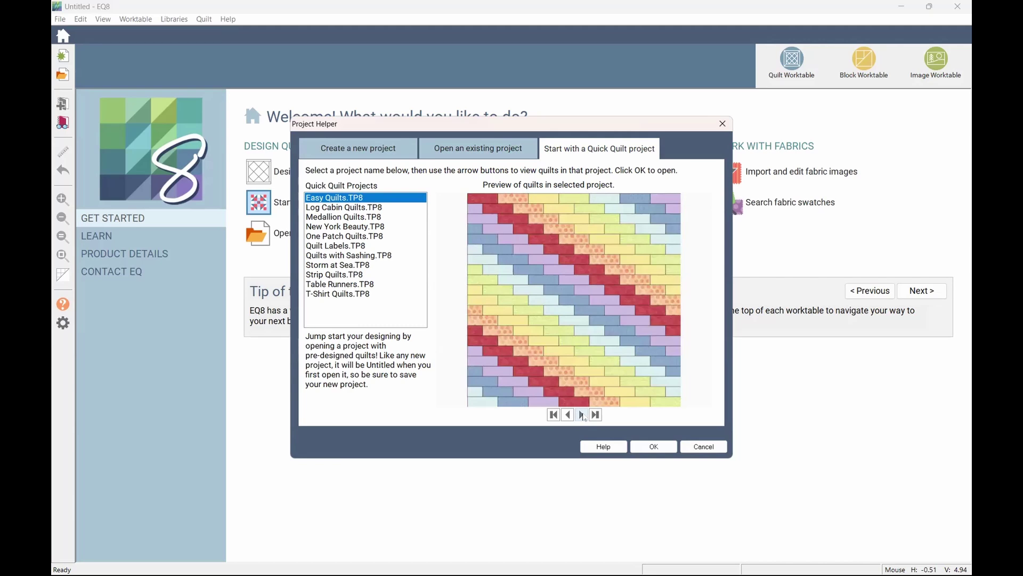
click(583, 415)
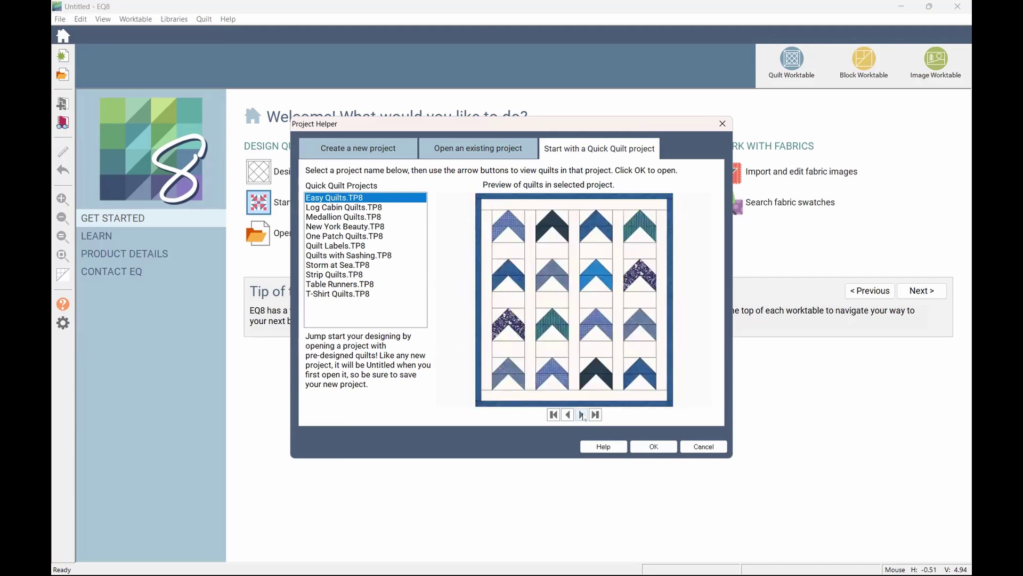
click(583, 415)
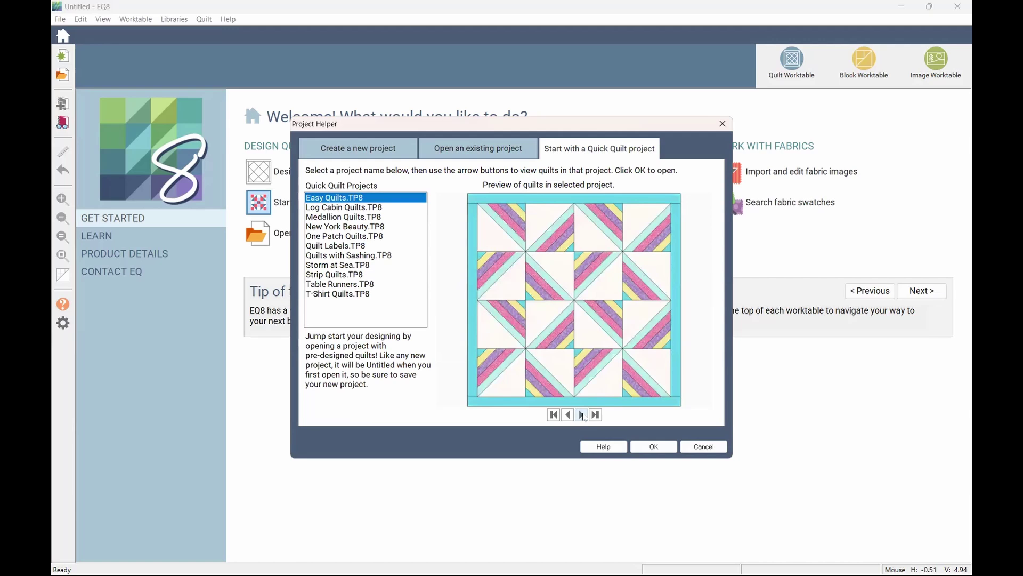
click(582, 415)
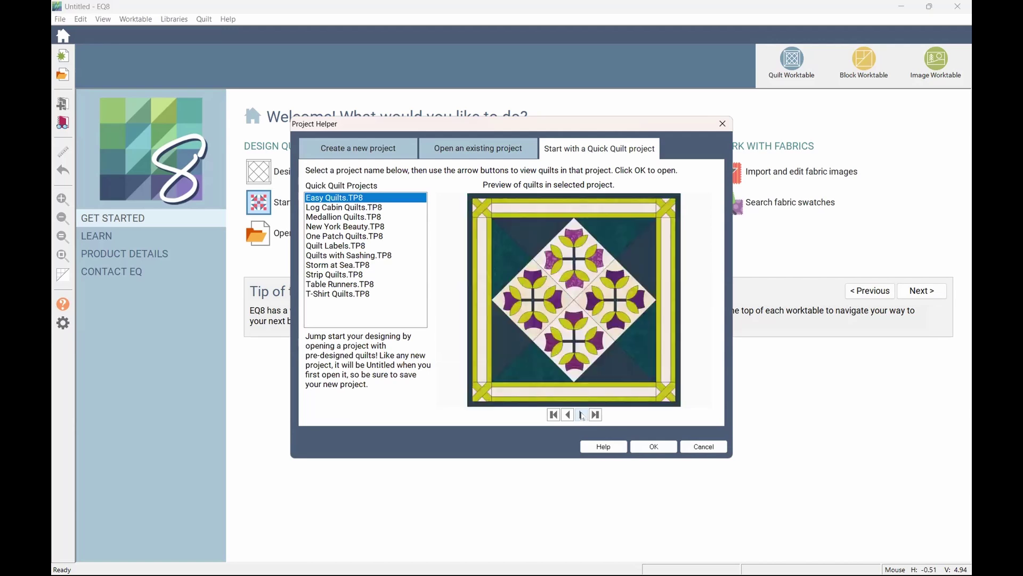
click(583, 415)
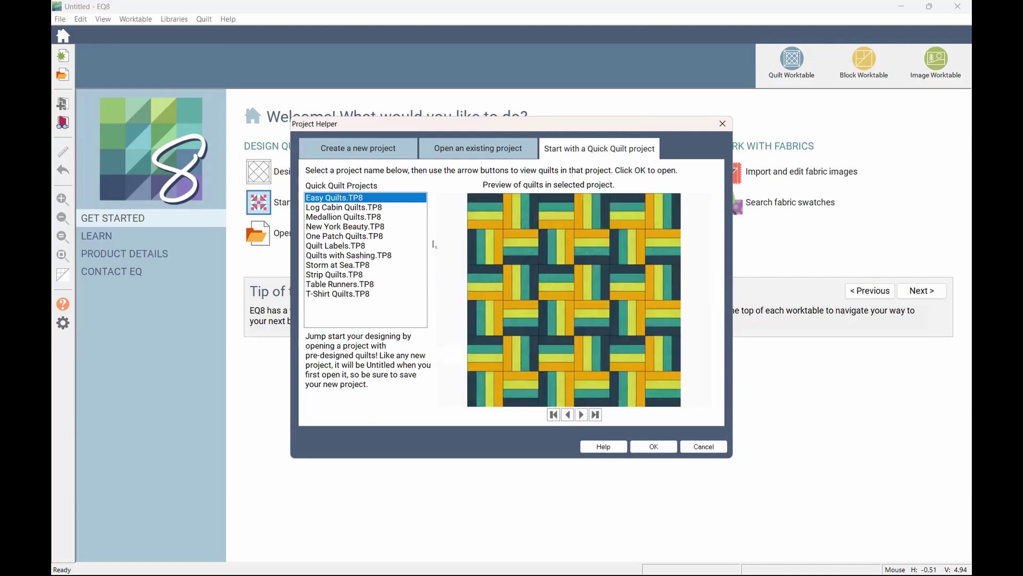
Preview the Log Cabin Quilts, Medallion Quilts, New York Beauty and One Patch Quilts projects
click(403, 208)
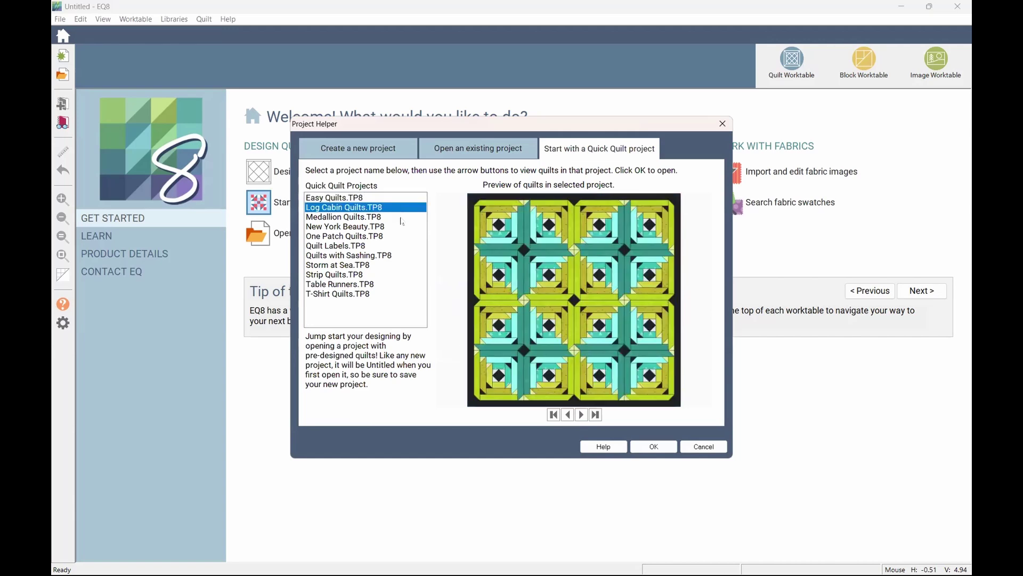
click(402, 217)
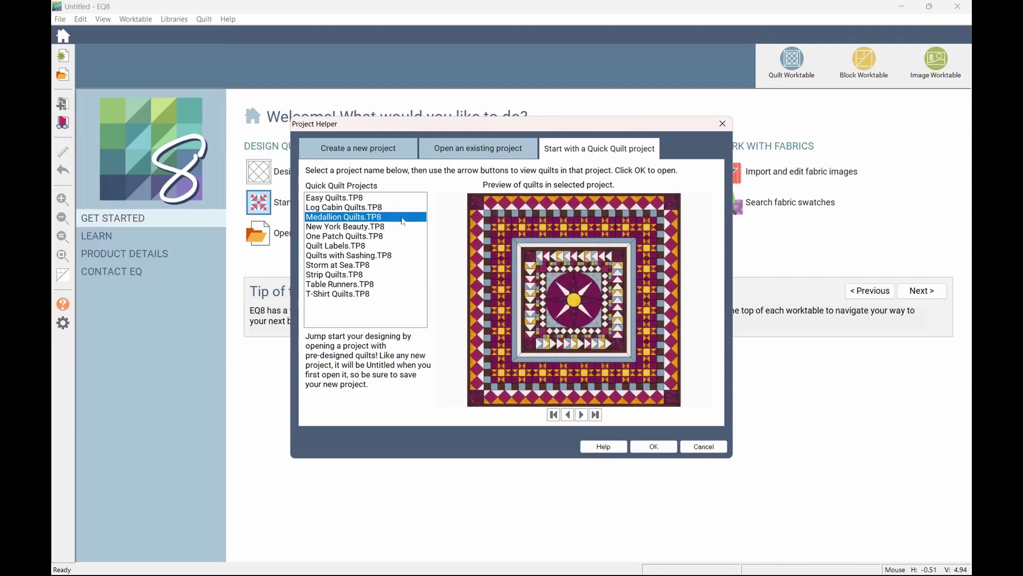
click(402, 227)
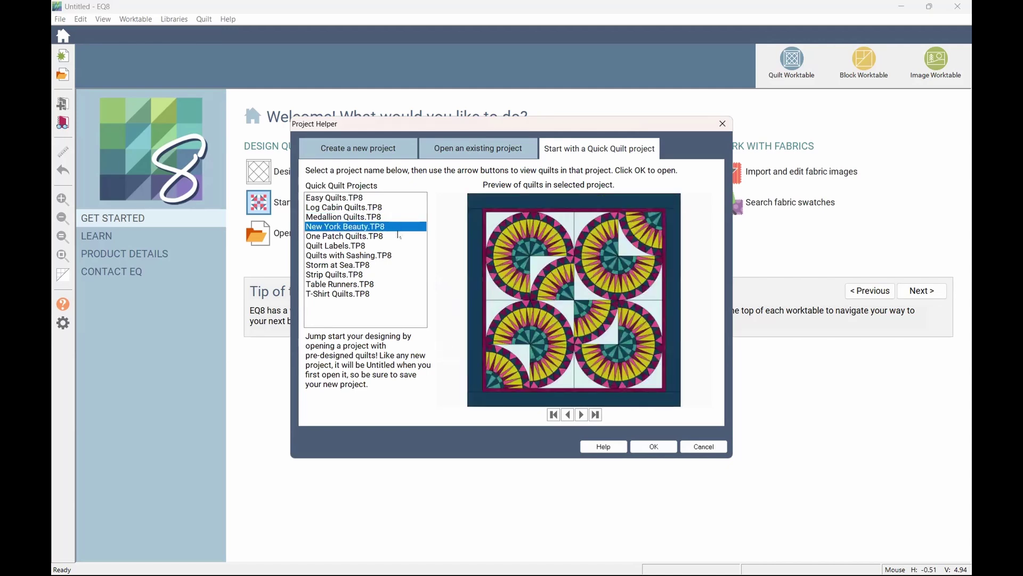
click(400, 237)
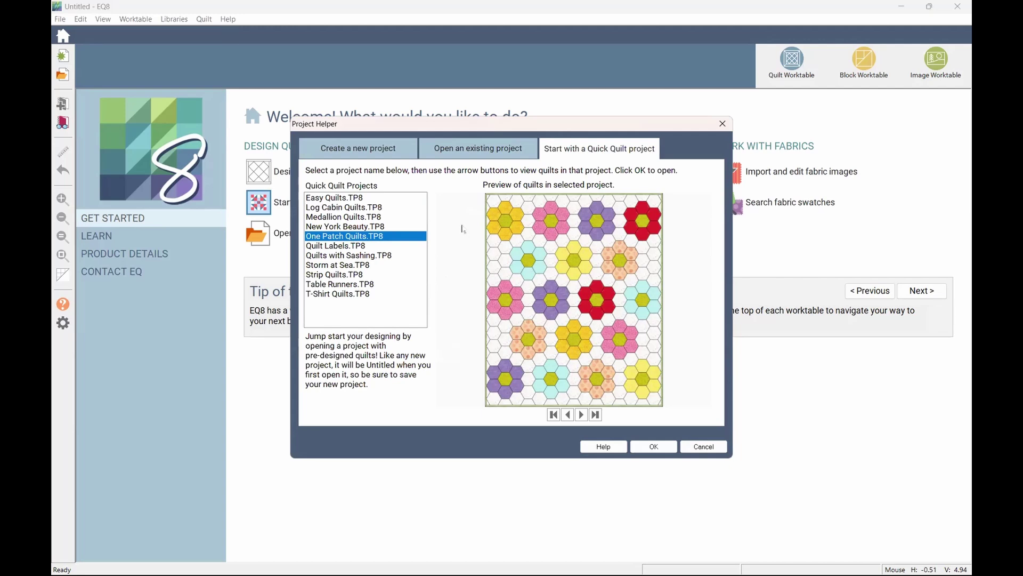
Preview the first four label designs in the Quilt Labels.TP8 project
click(398, 245)
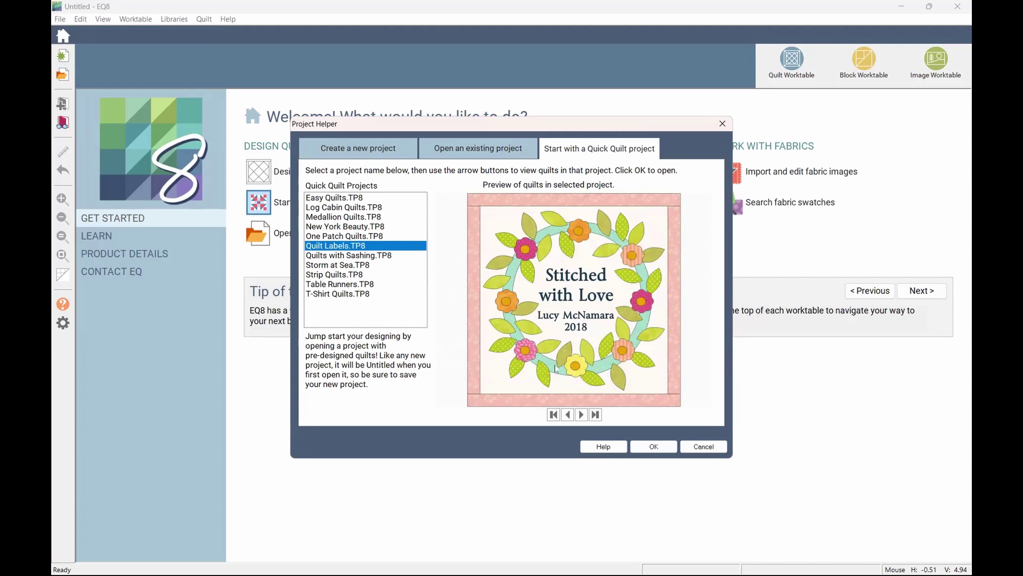
click(582, 414)
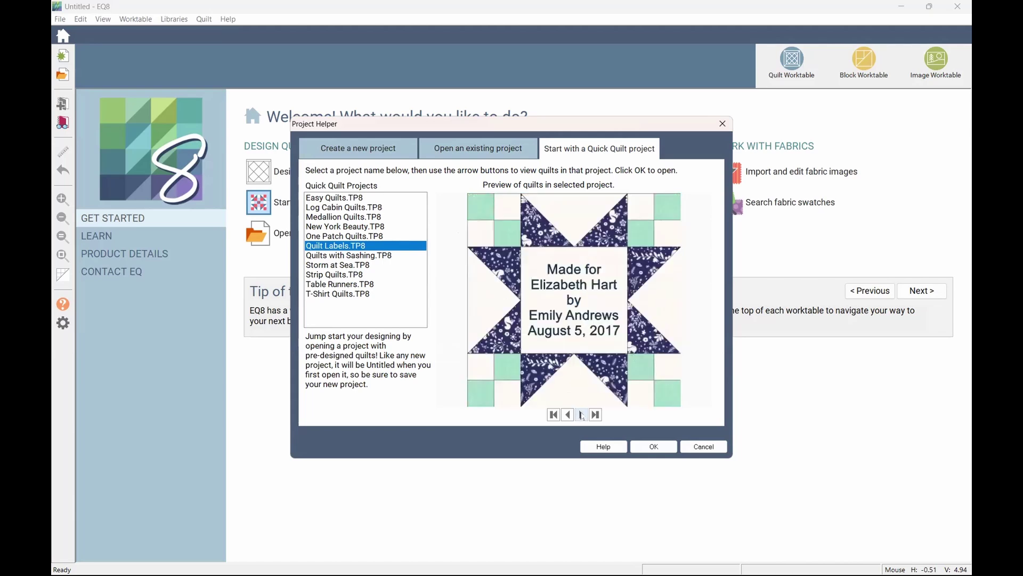
click(582, 415)
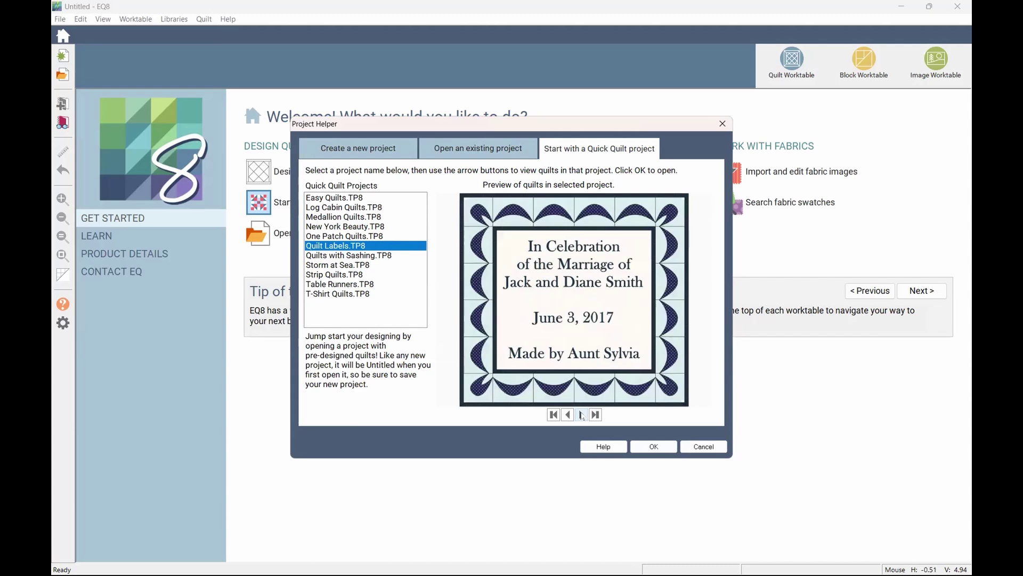
click(582, 415)
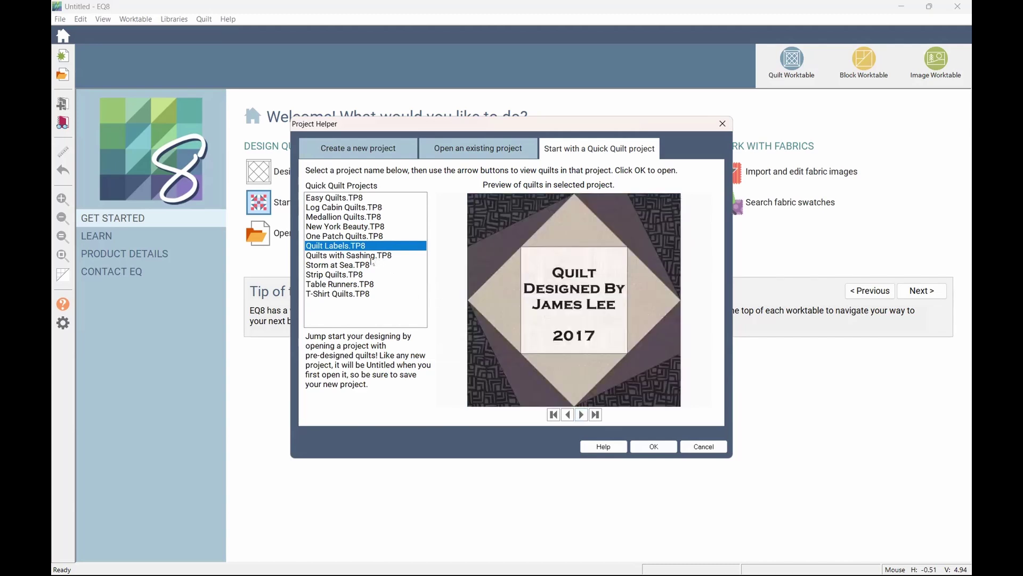
Preview the Quilts with Sashing project and the first three quilts in Strip Quilts.TP8
click(372, 256)
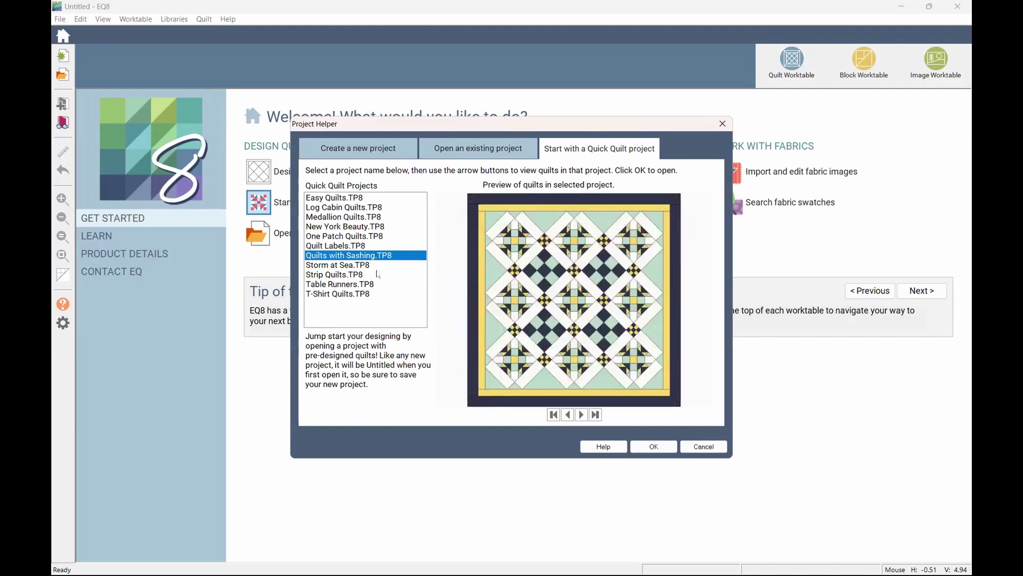
click(346, 278)
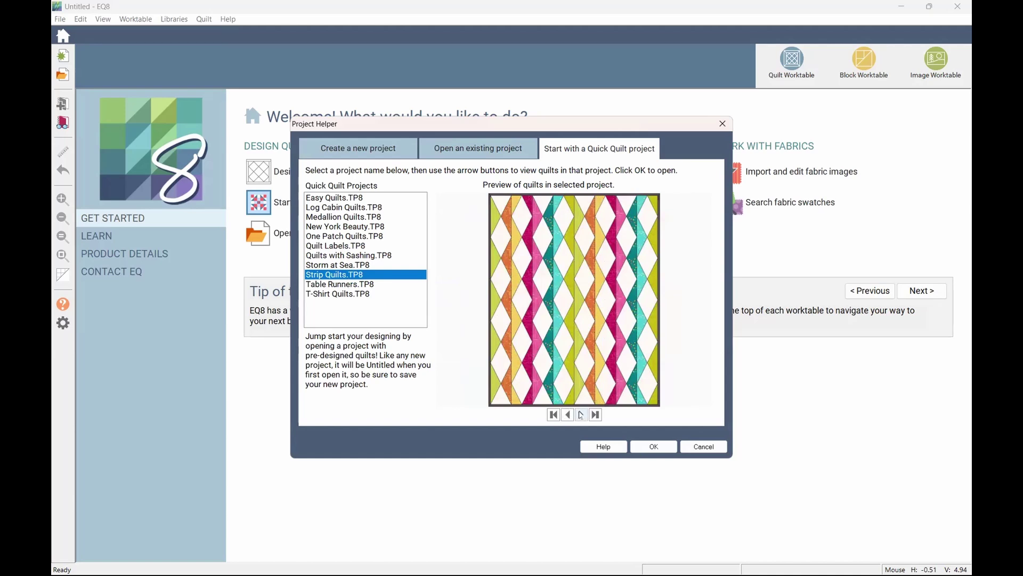
click(581, 415)
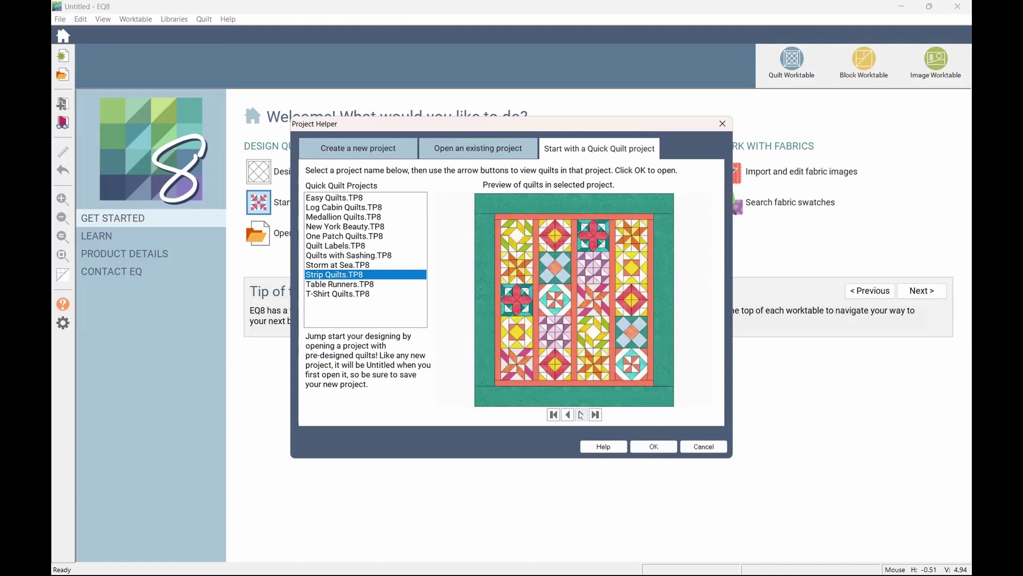
click(573, 413)
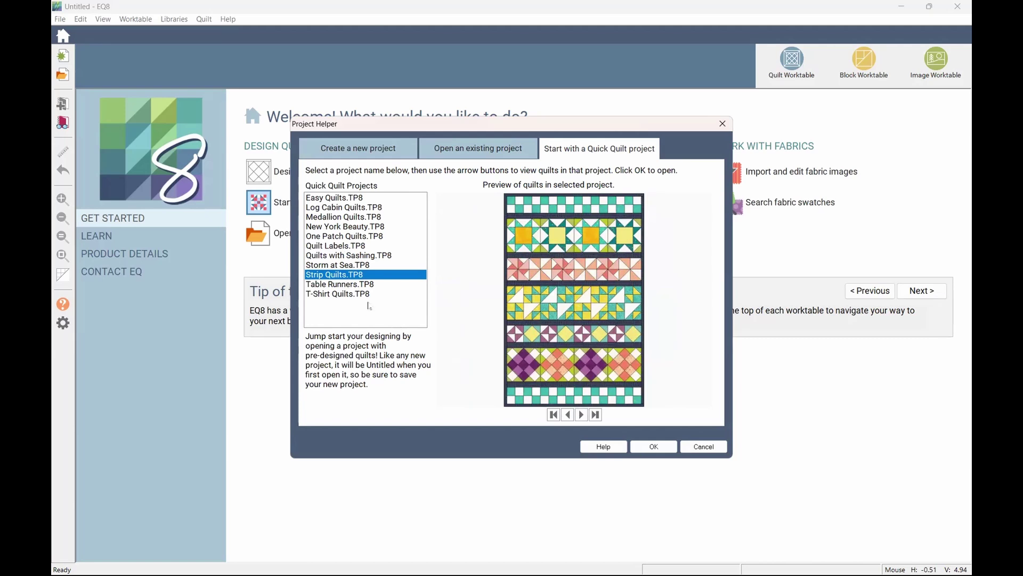
Preview the Table Runners project and the first two quilts in T-Shirt Quilts.TP8
click(351, 285)
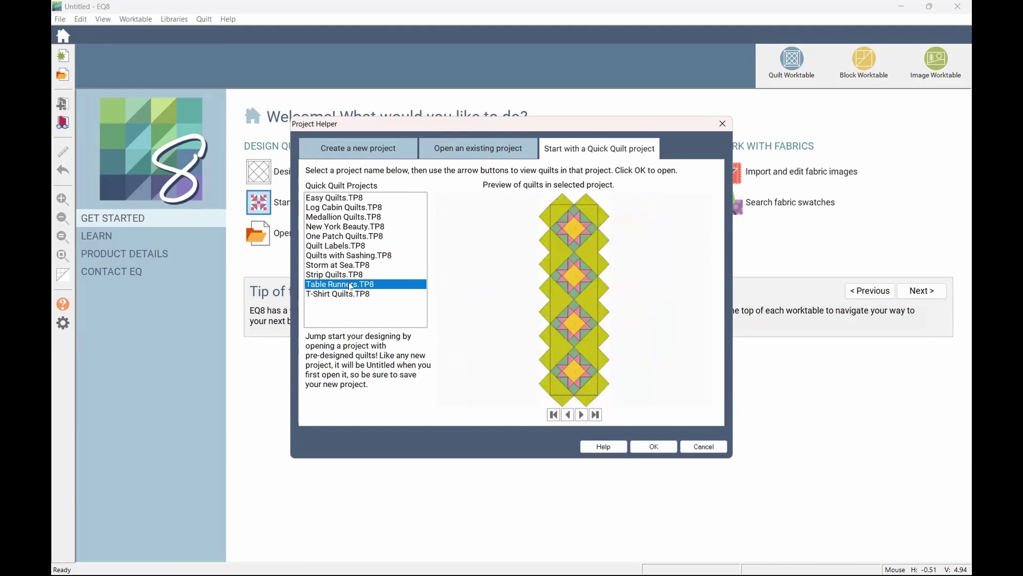
click(344, 295)
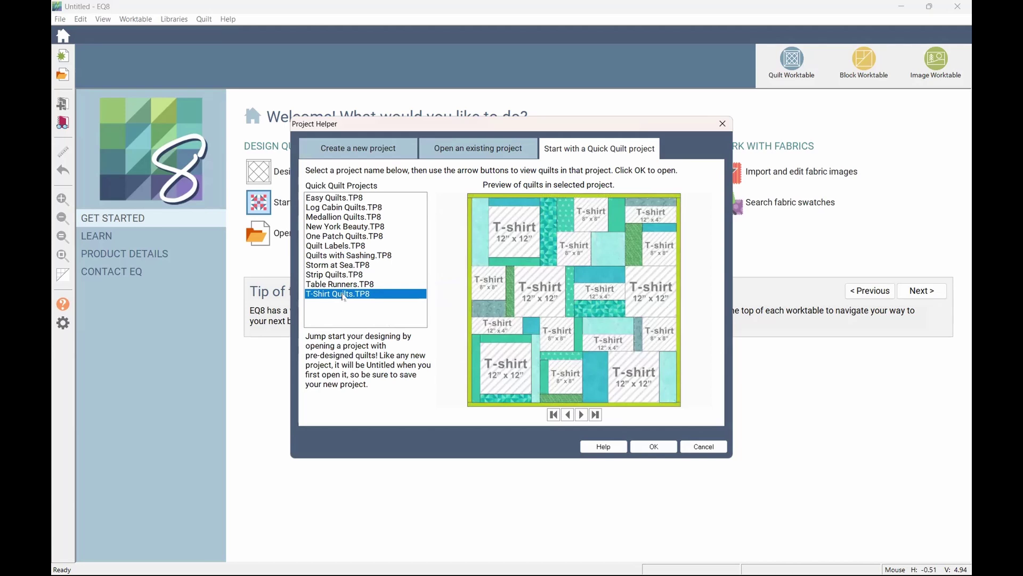
click(582, 417)
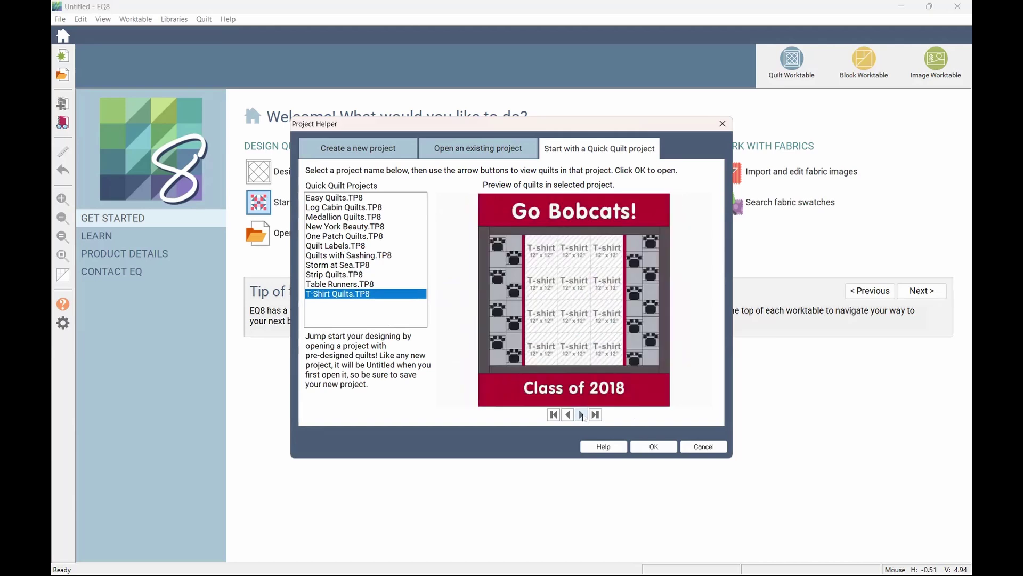
Preview the next two quilts in T-Shirt Quilts.TP8 and close the Project Helper without opening a project
click(583, 417)
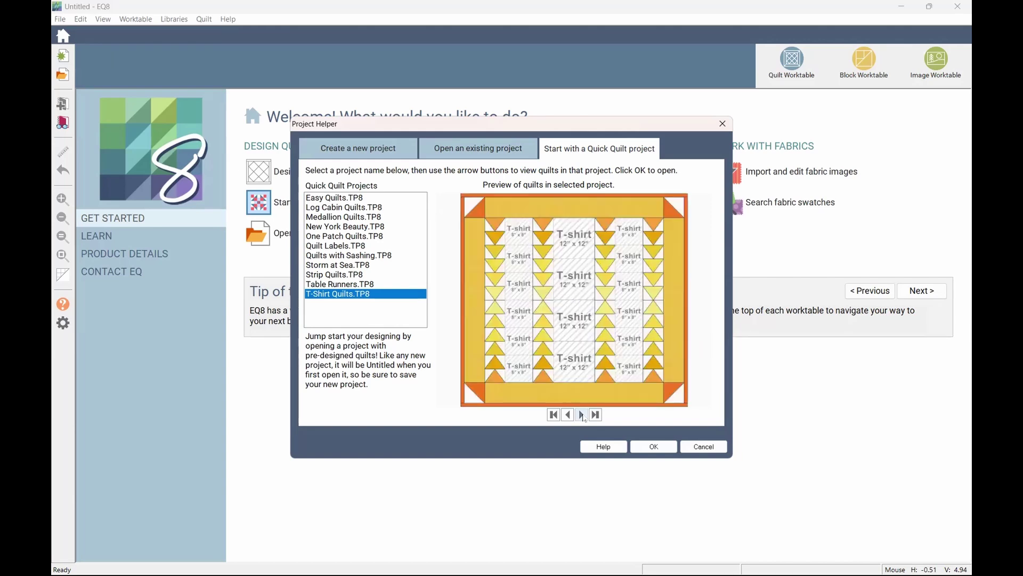
click(582, 416)
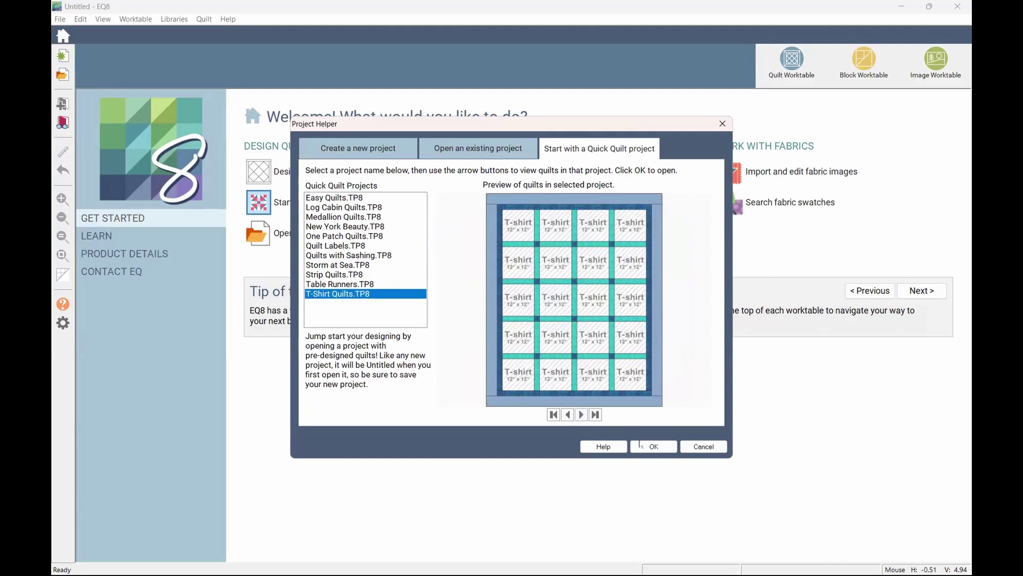
click(703, 446)
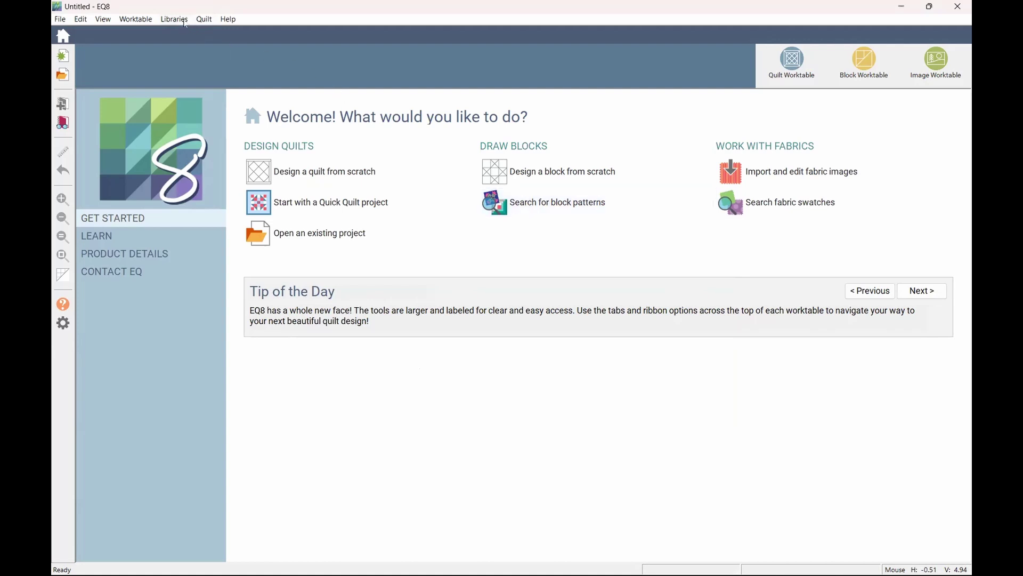
View the list of available libraries and dismiss it without opening any of them
click(185, 22)
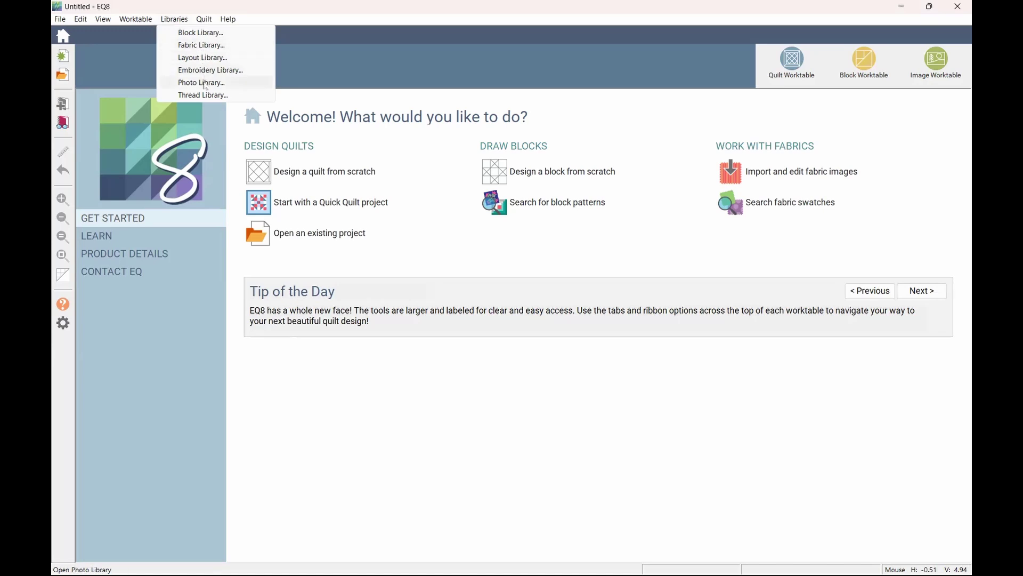
click(340, 78)
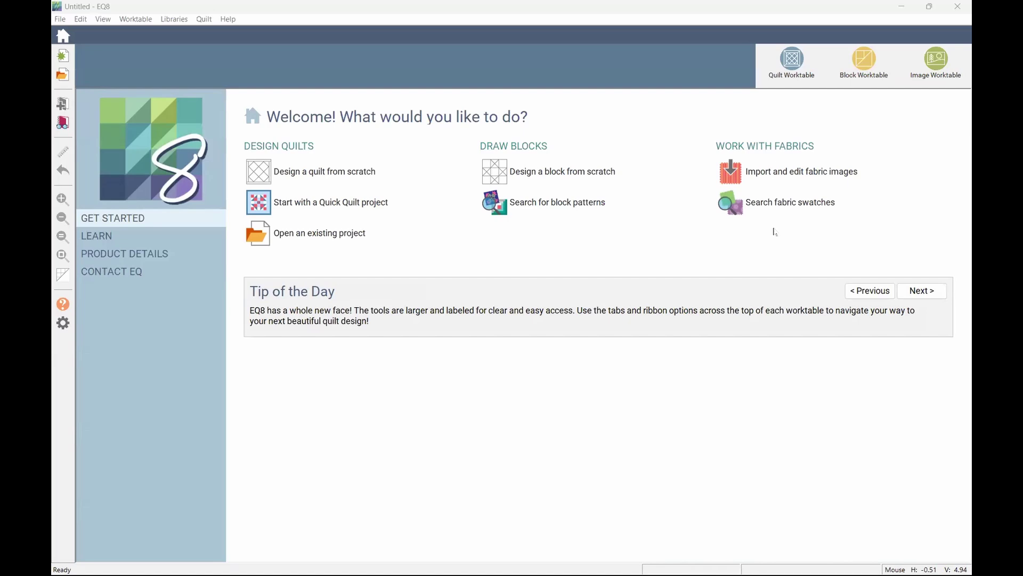
Look through the Project Sketchbook's Quilts, Blocks, Fabrics, Colors, Photos, Thread and Embroidery sections and close it
click(62, 123)
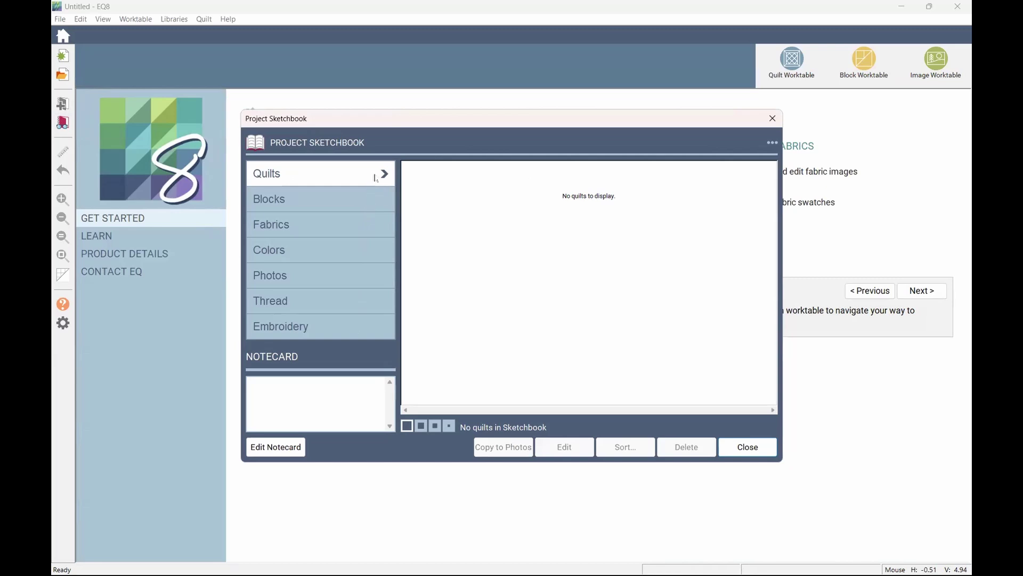
click(373, 199)
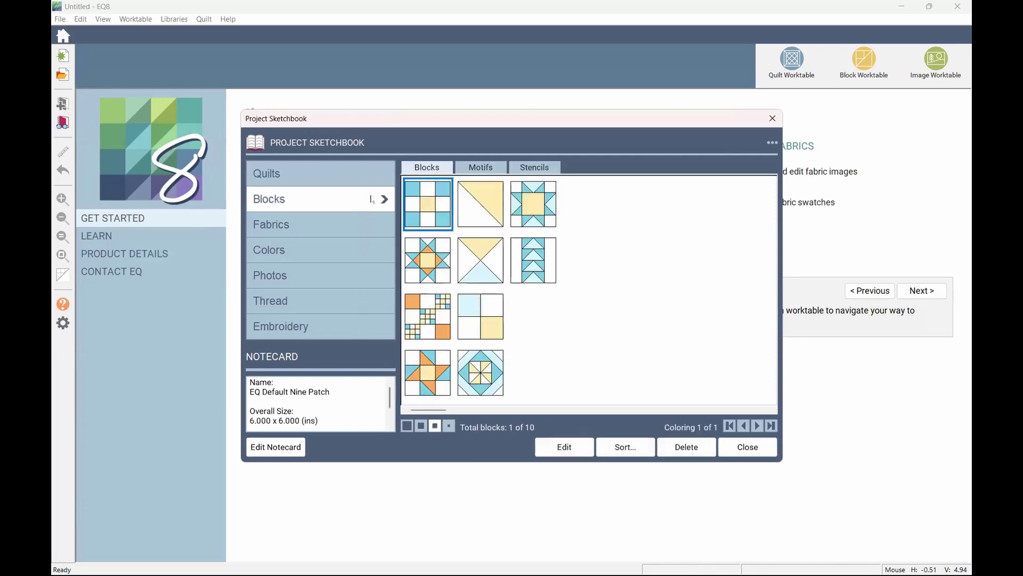
click(360, 224)
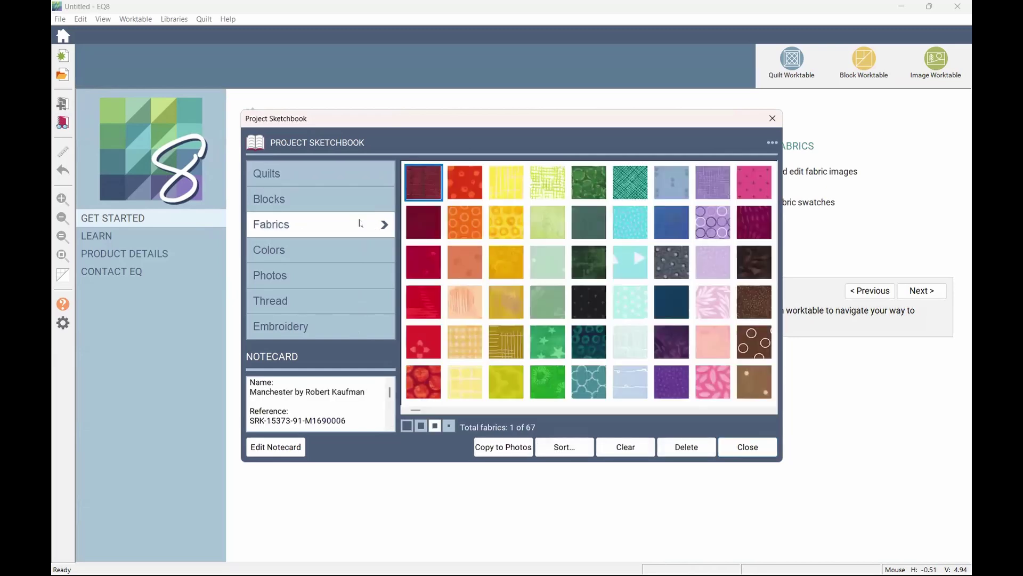
click(354, 255)
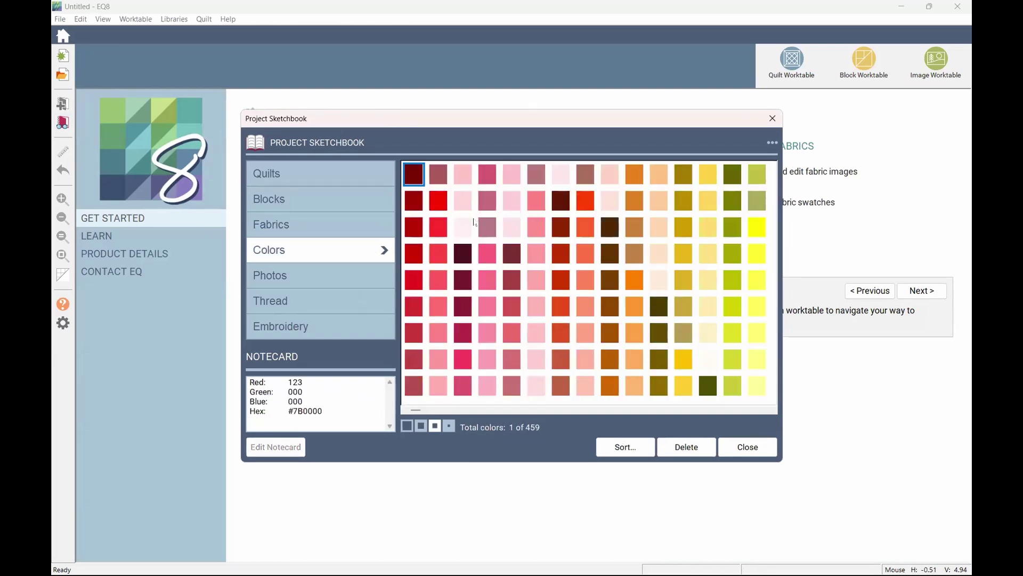
click(348, 278)
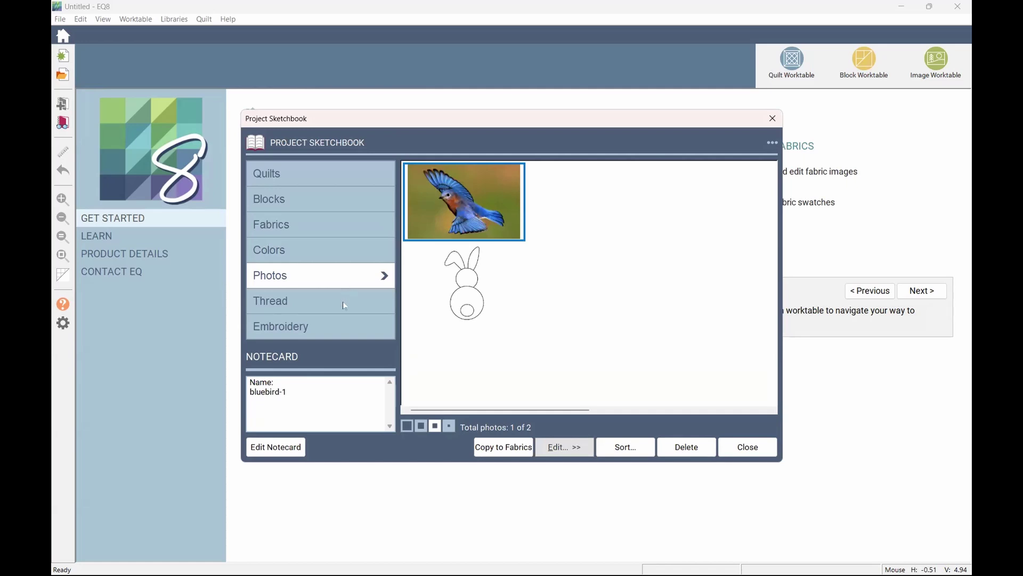
click(344, 302)
click(350, 331)
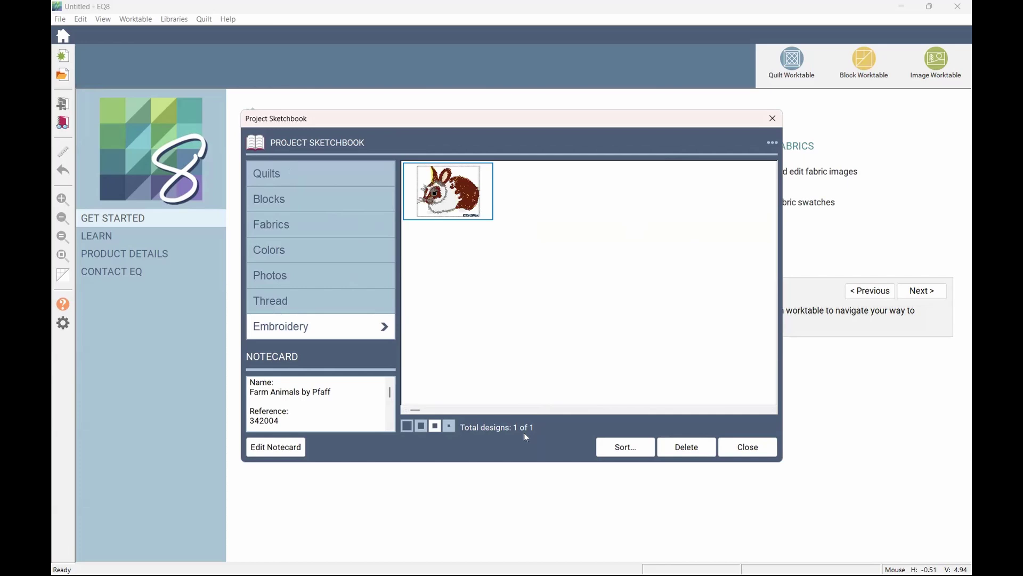
click(733, 452)
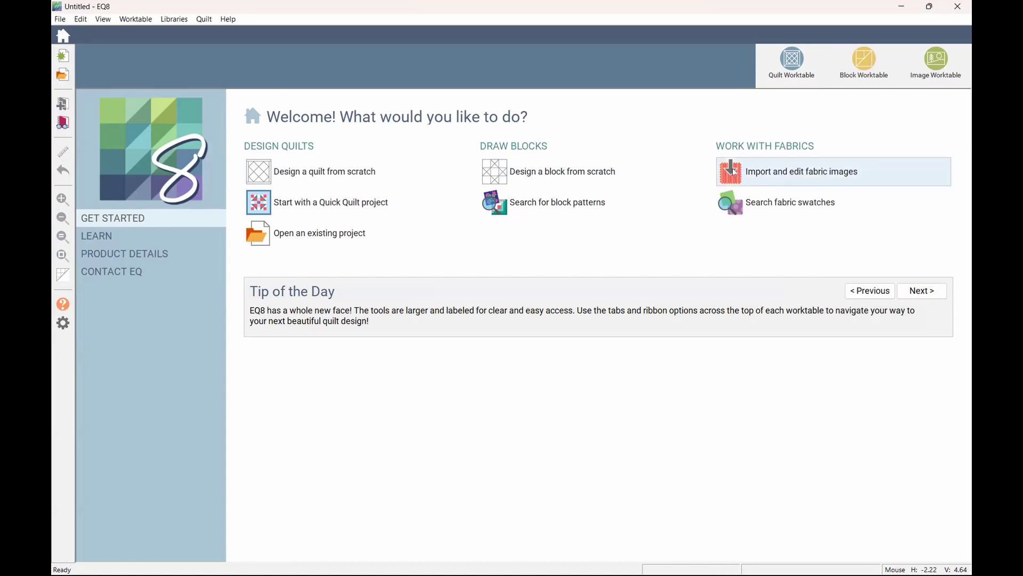
Start a quilt from scratch and preview the On-Point, Variable Point, Baby Blocks and Variable Blocks layout styles
click(339, 176)
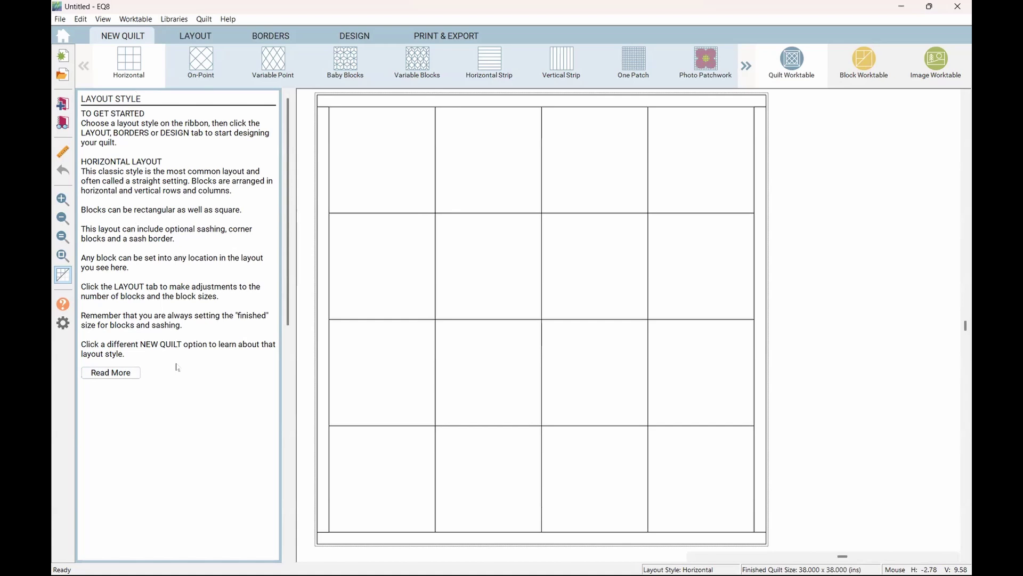
click(208, 68)
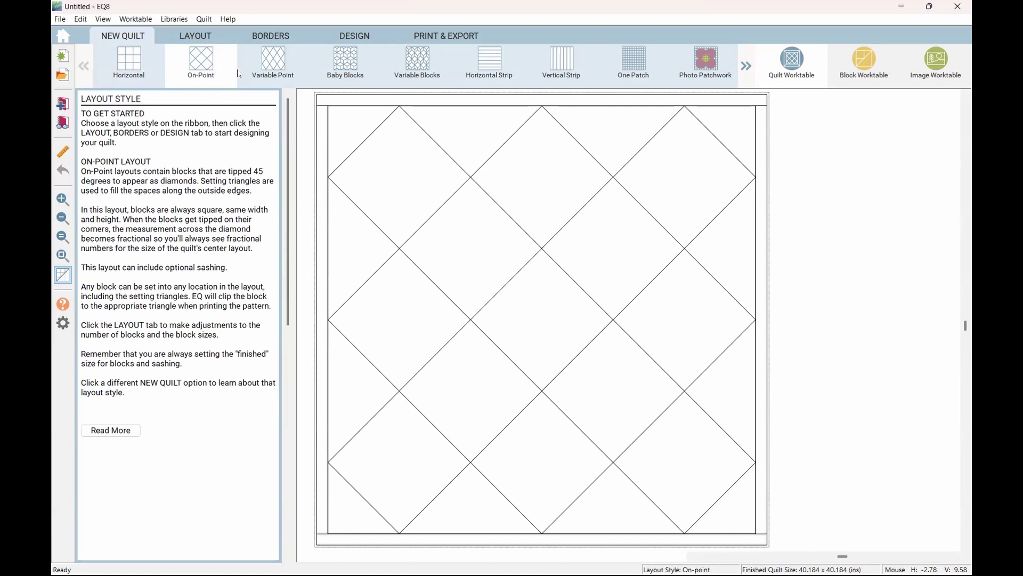
click(270, 63)
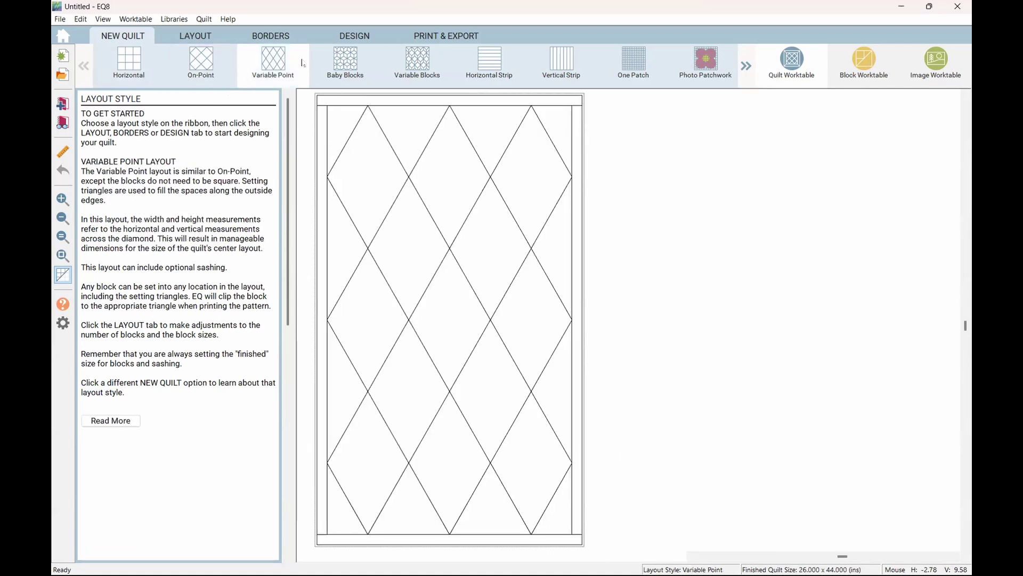
click(348, 65)
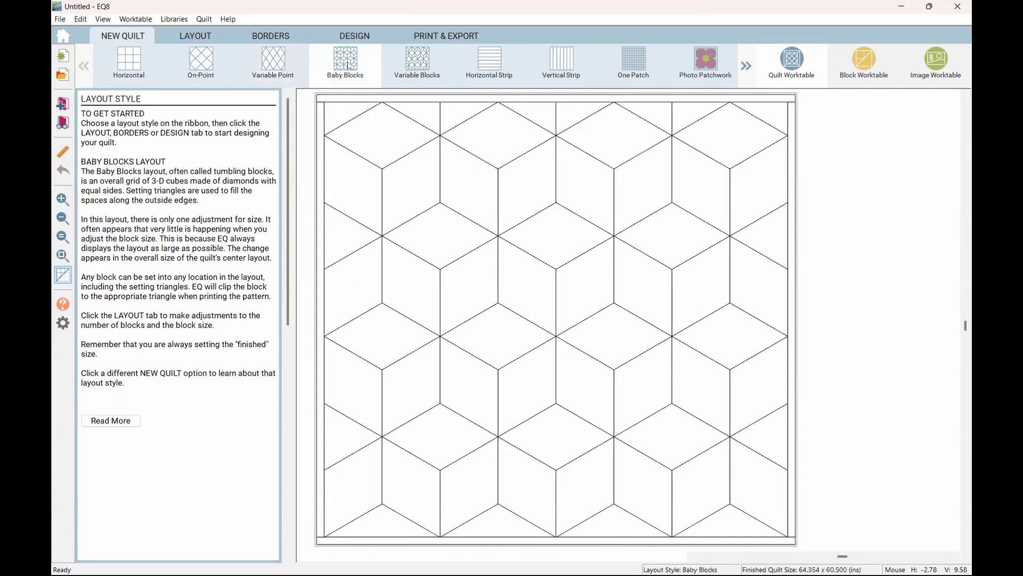
click(413, 60)
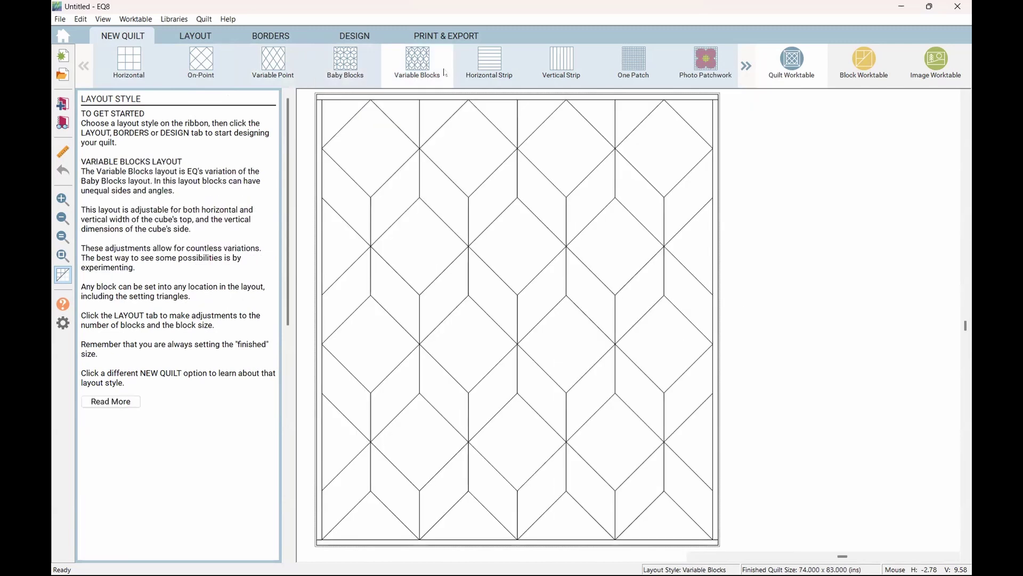
Preview the Horizontal Strip, Vertical Strip and One Patch layout styles for the new quilt
click(480, 64)
click(551, 67)
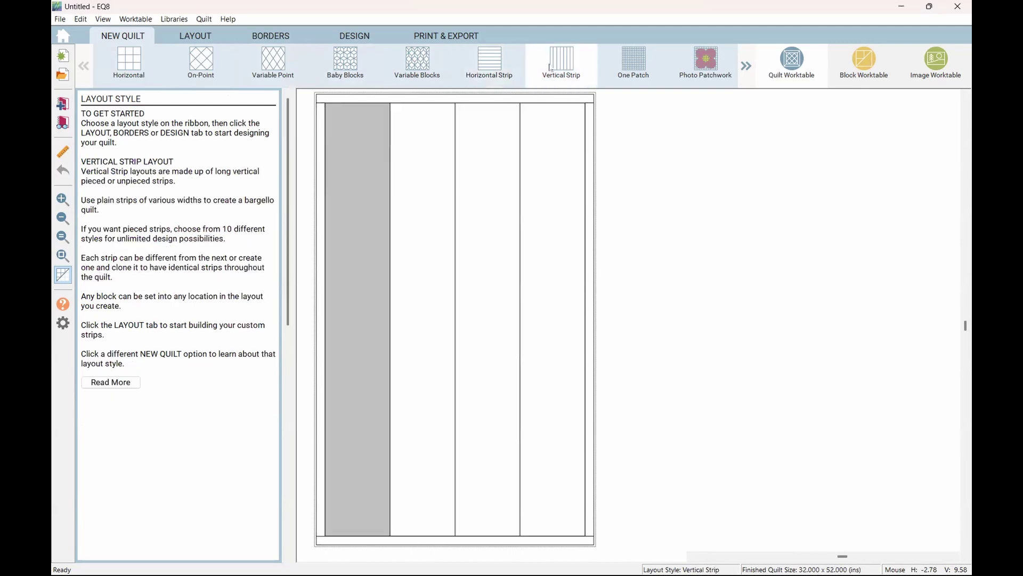
click(488, 74)
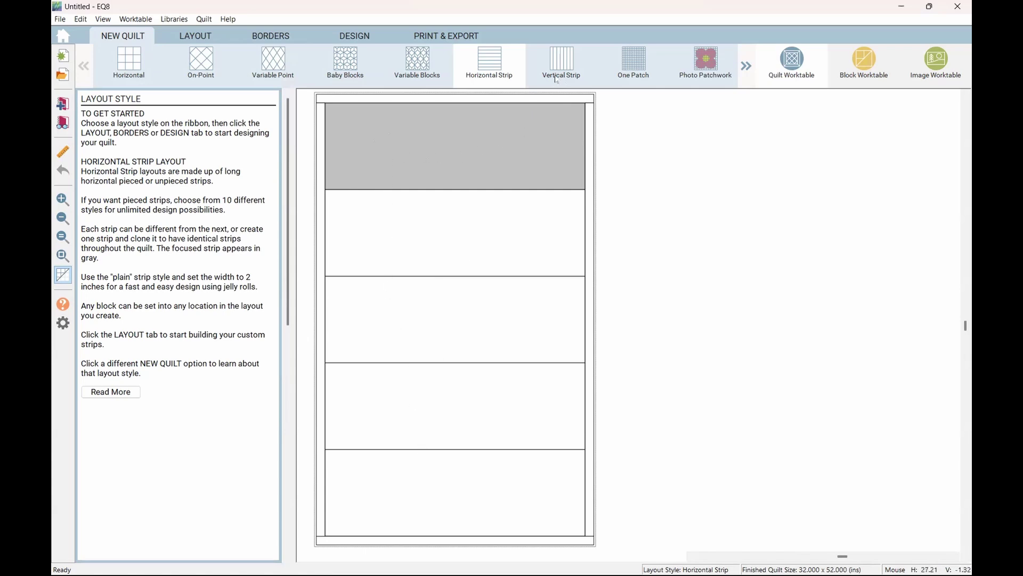
click(559, 59)
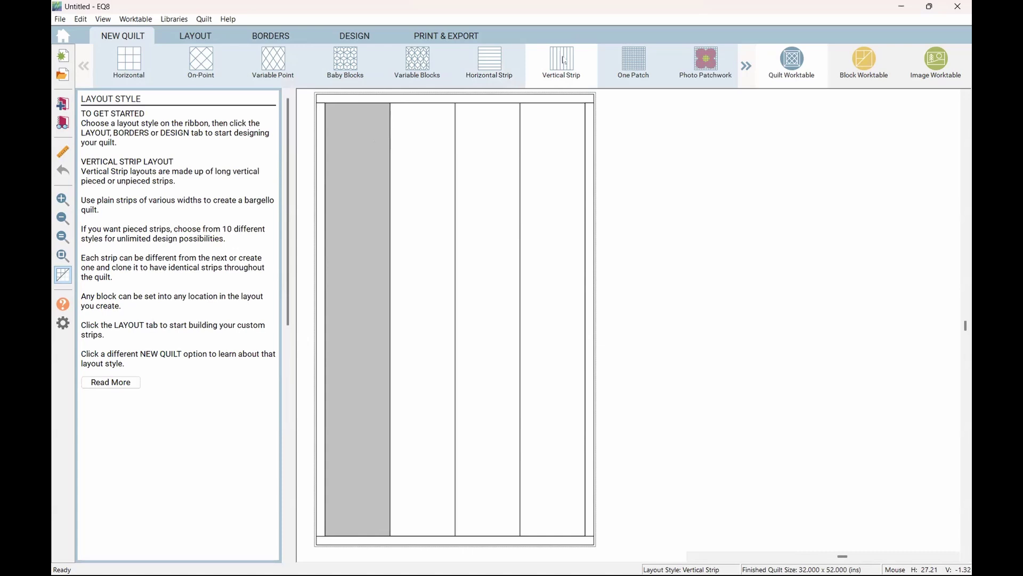
click(635, 62)
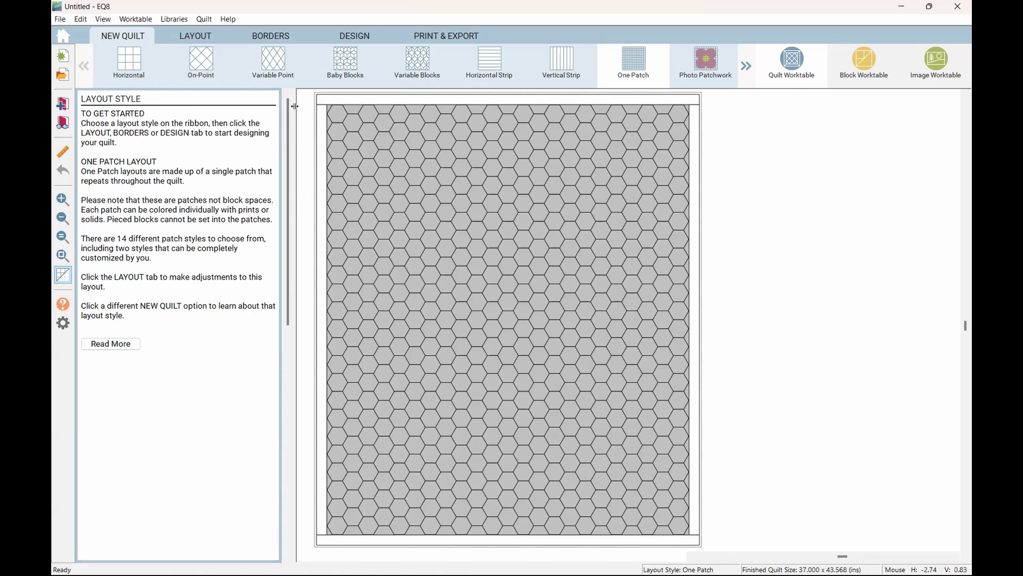
Try the Diamonds and Cobblestones patch styles in the One Patch layout
click(203, 38)
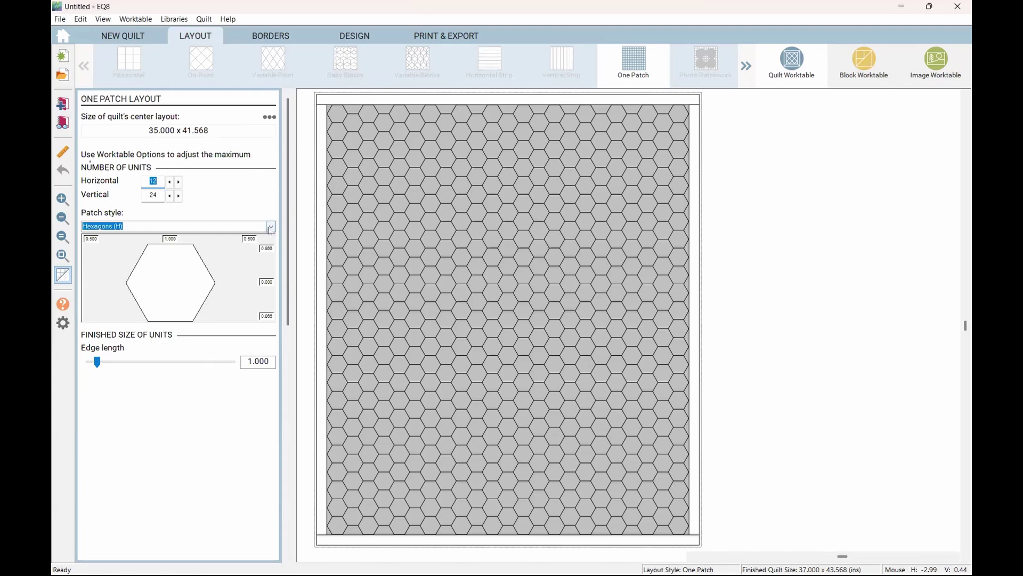
click(271, 227)
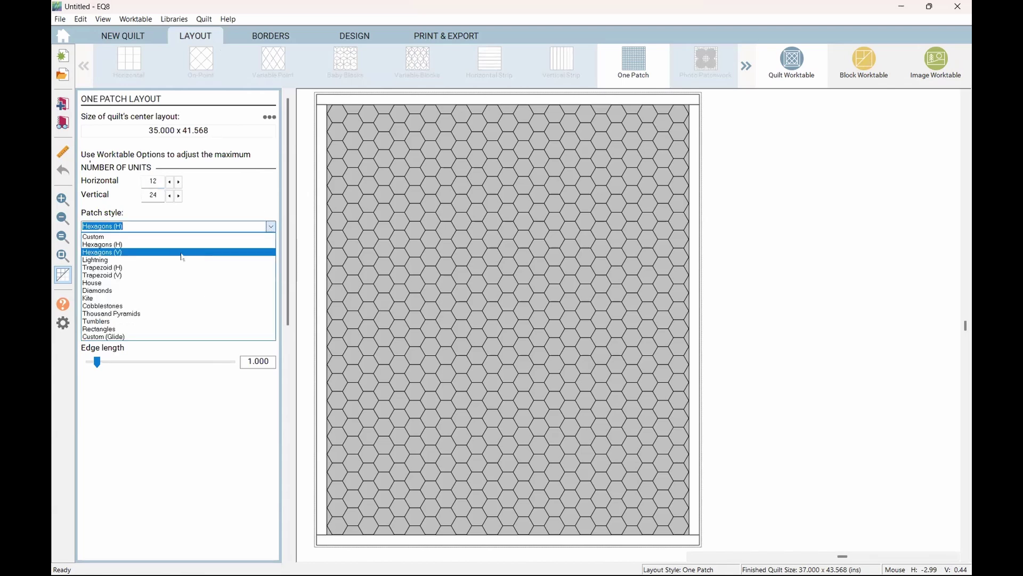
click(182, 291)
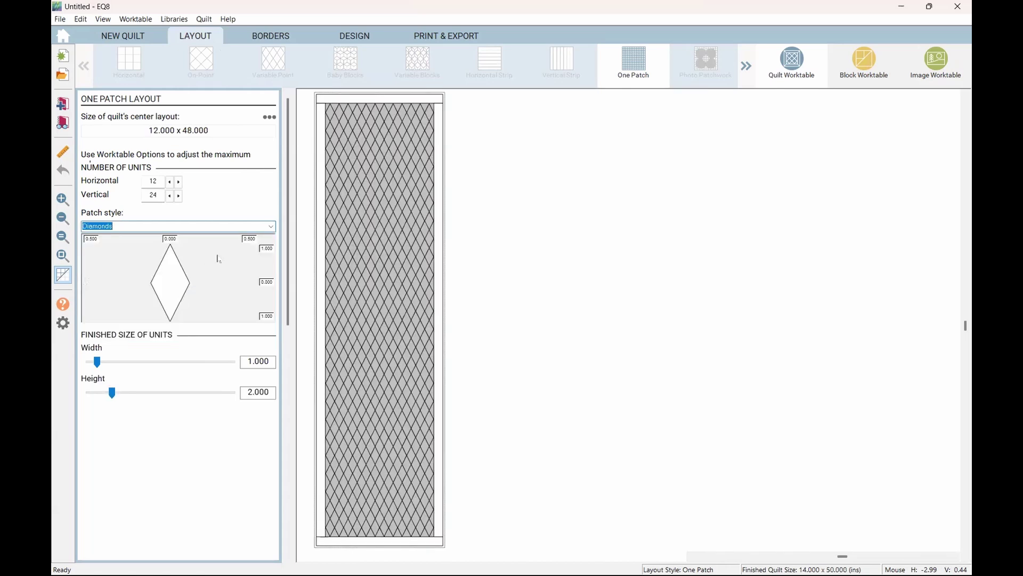
click(271, 227)
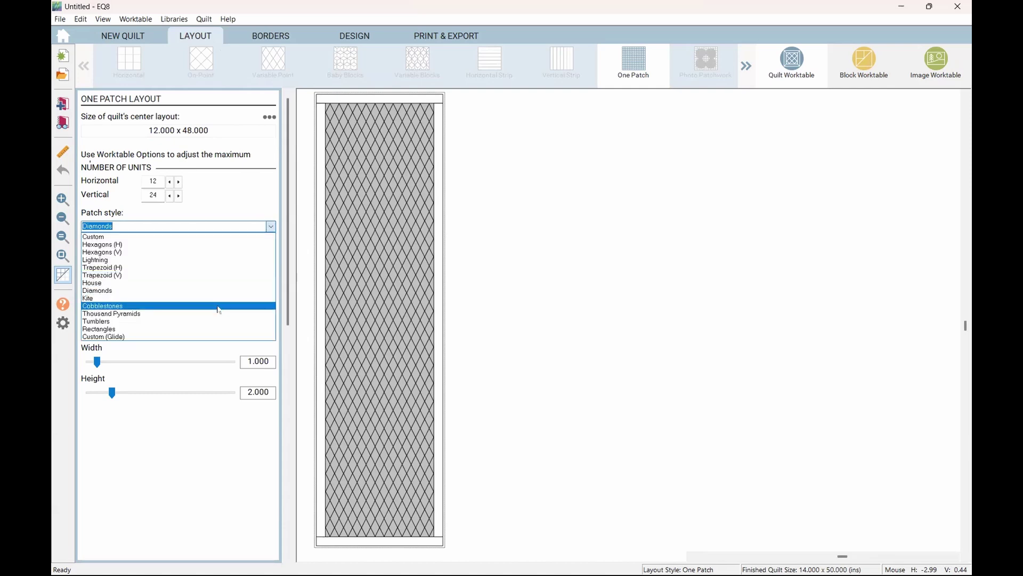
click(219, 306)
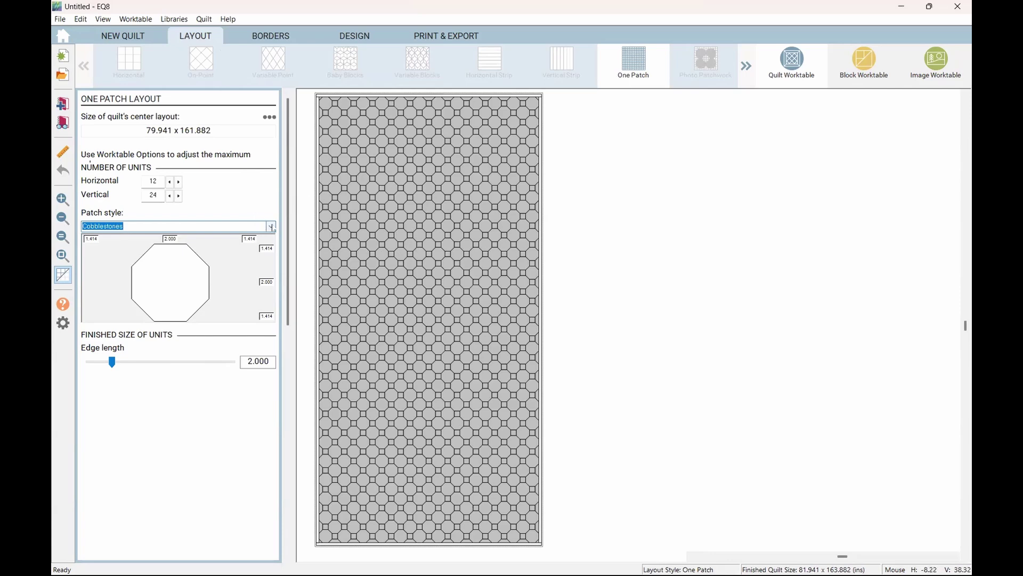
click(271, 227)
Preview the Photo Patchwork and Custom Set layout styles
click(708, 58)
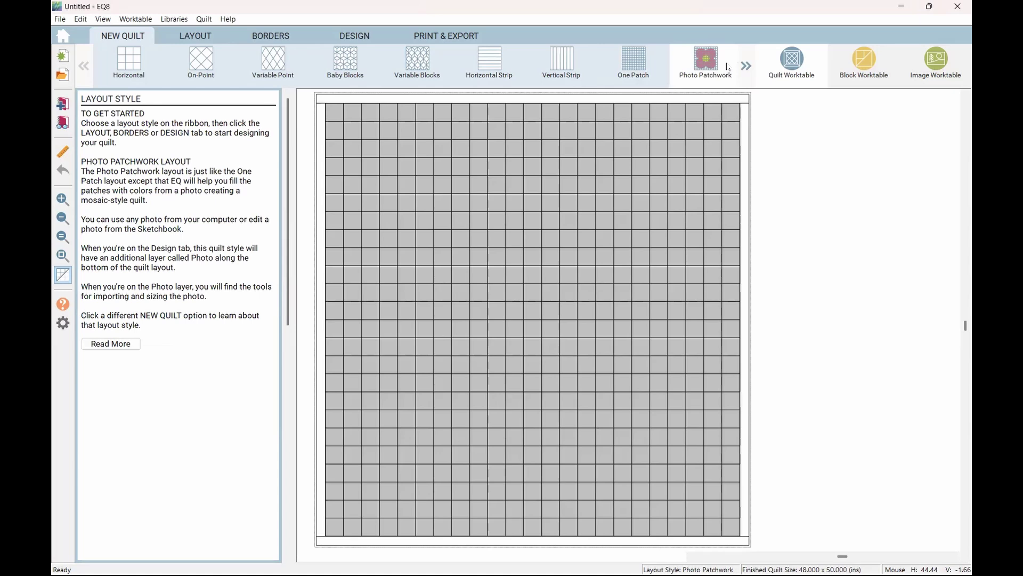
click(746, 66)
click(714, 63)
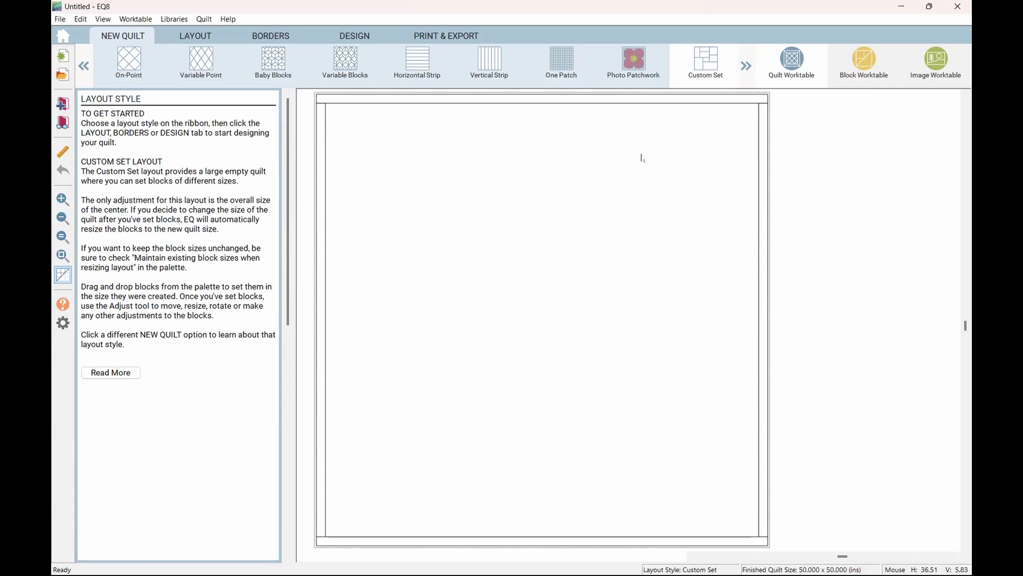
Browse the Layouts by Size and Layouts by Style categories in the EQ Layout Library and close it
click(745, 67)
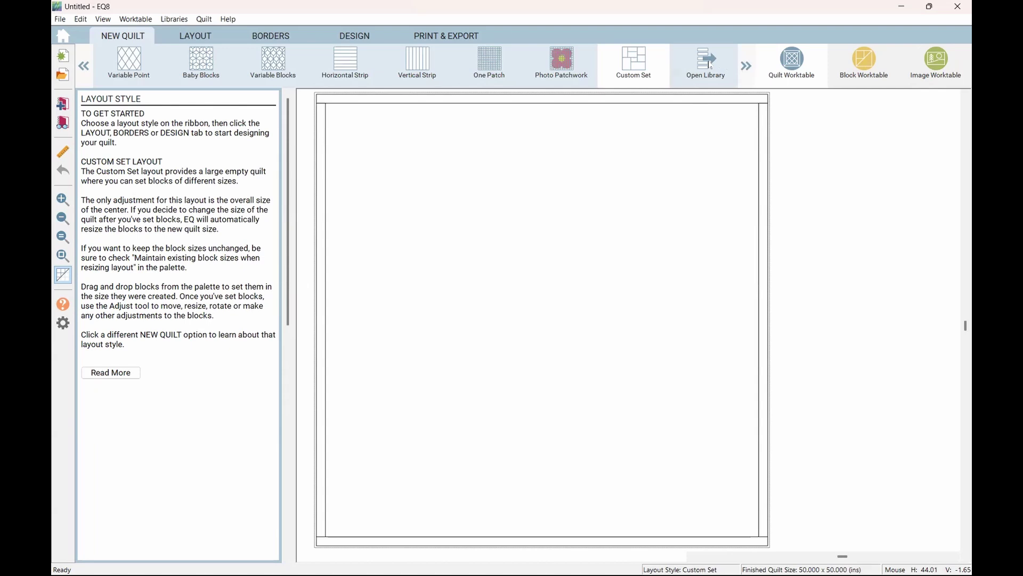
click(707, 62)
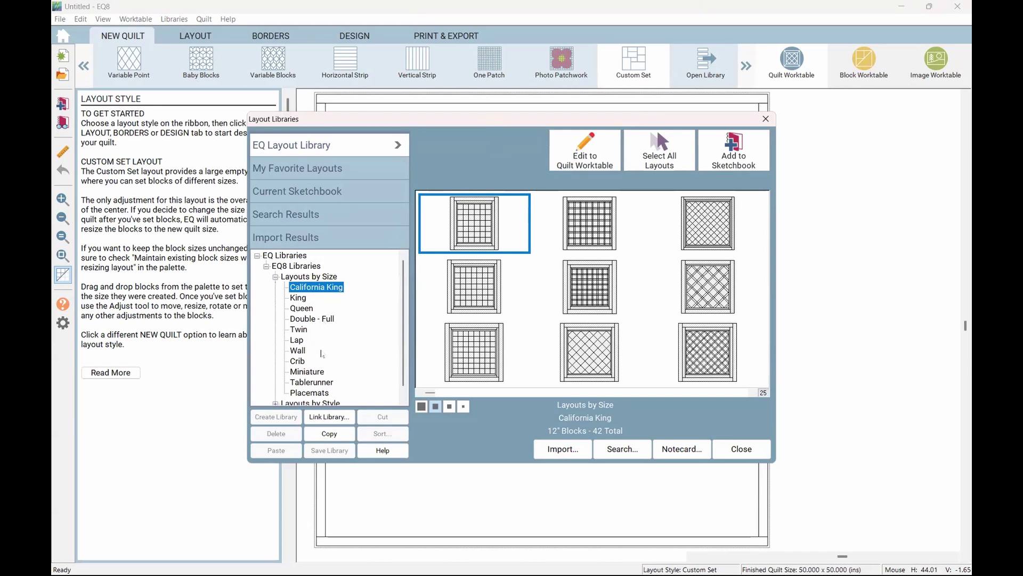
scroll(315, 358, down, 1)
click(275, 393)
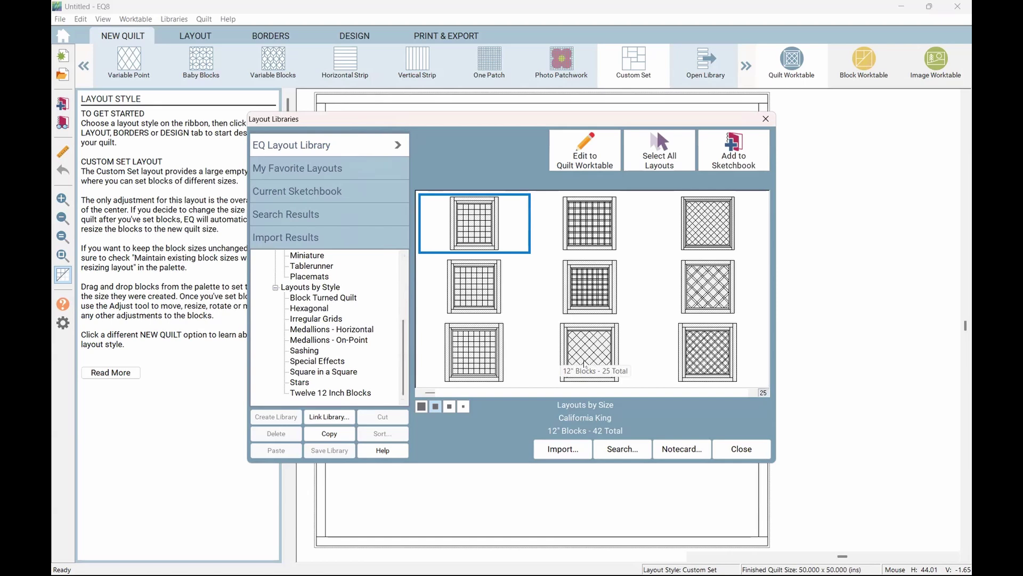
click(732, 449)
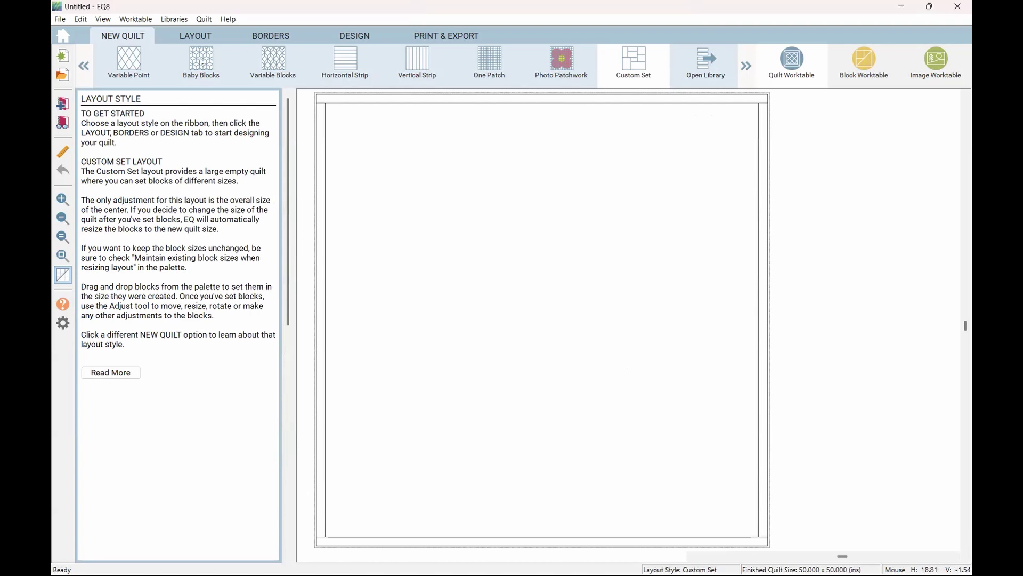
Set the new quilt's layout style to Horizontal
click(84, 66)
click(84, 66)
click(133, 59)
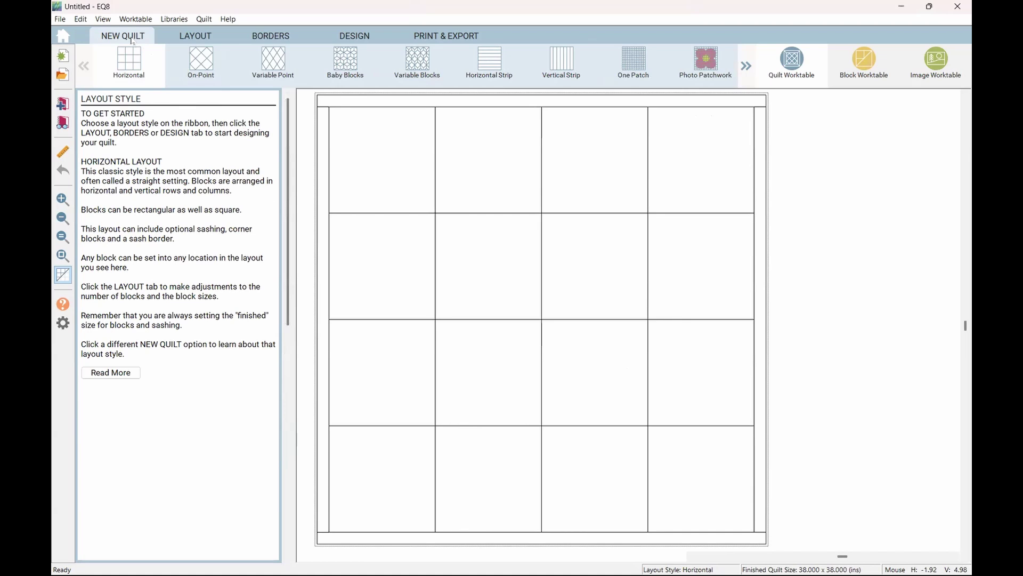
Examine the Horizontal layout's block and sashing settings and the quilt's border options
click(193, 35)
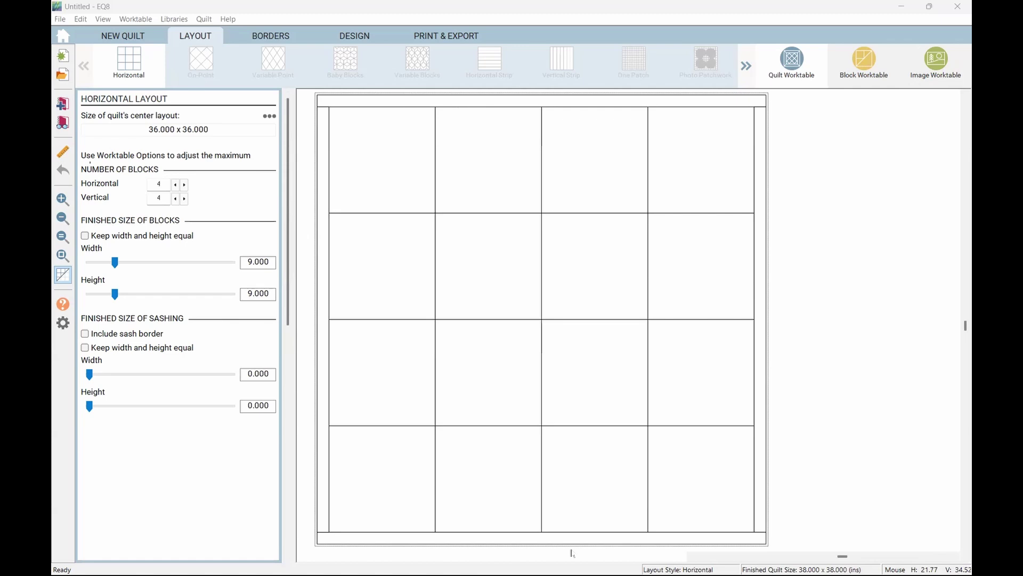
click(279, 37)
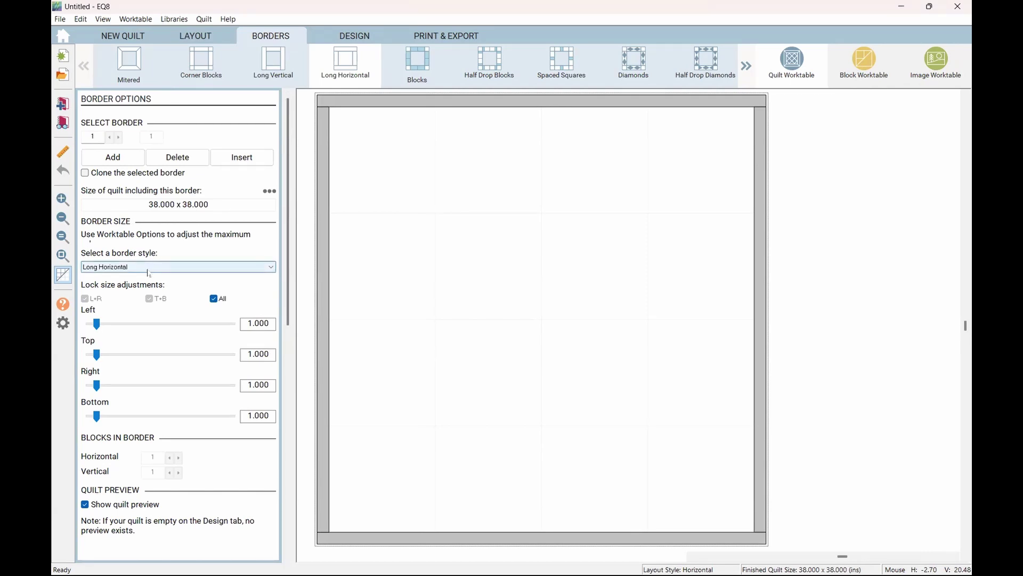
Apply the Half Drop Double Diamonds style to the border and set its width to 5 on all sides
click(270, 269)
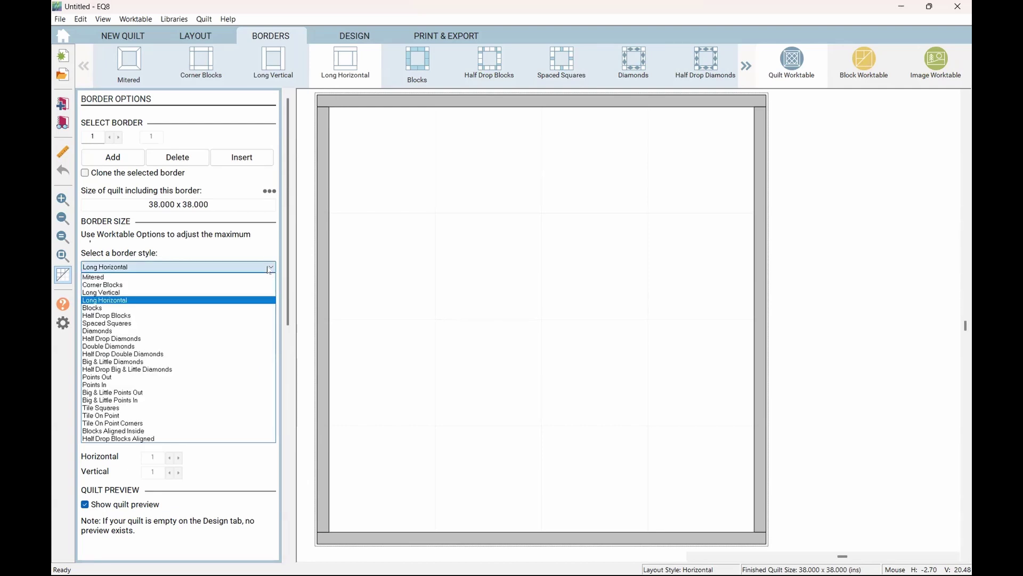
click(223, 354)
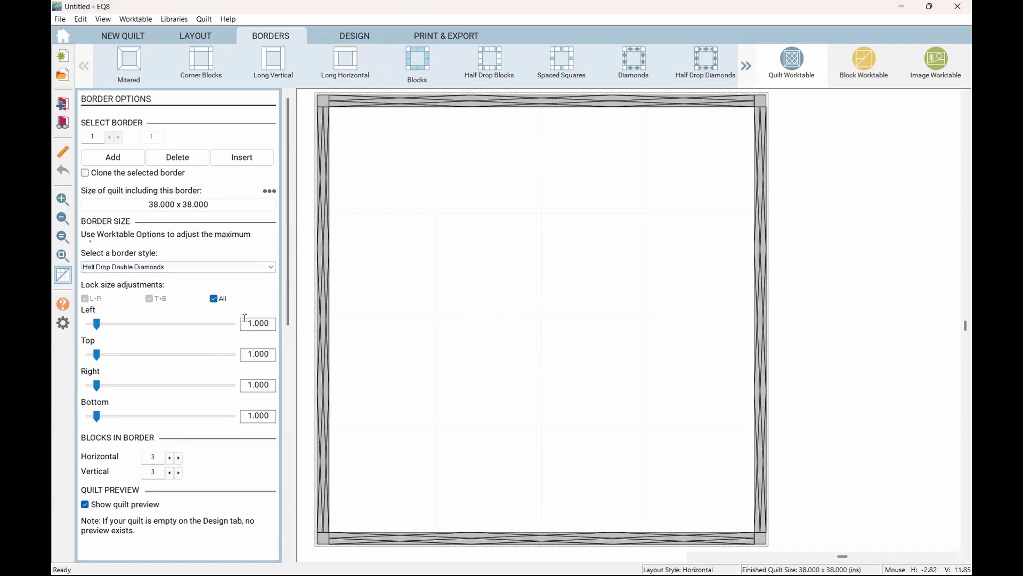
drag(252, 320, 269, 322)
text(5)
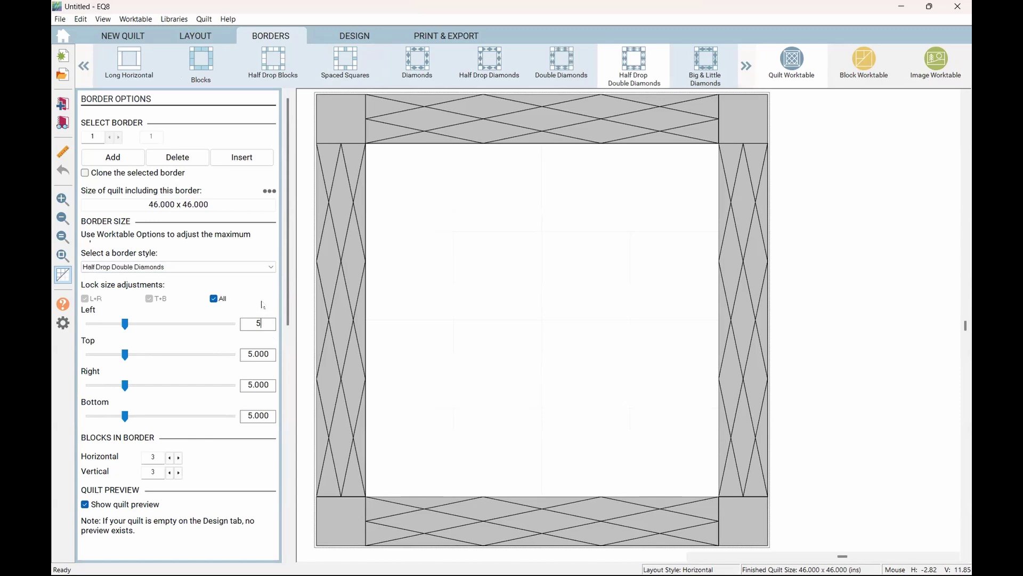
Preview the Mitered border style and set the border style to Long Horizontal
click(269, 271)
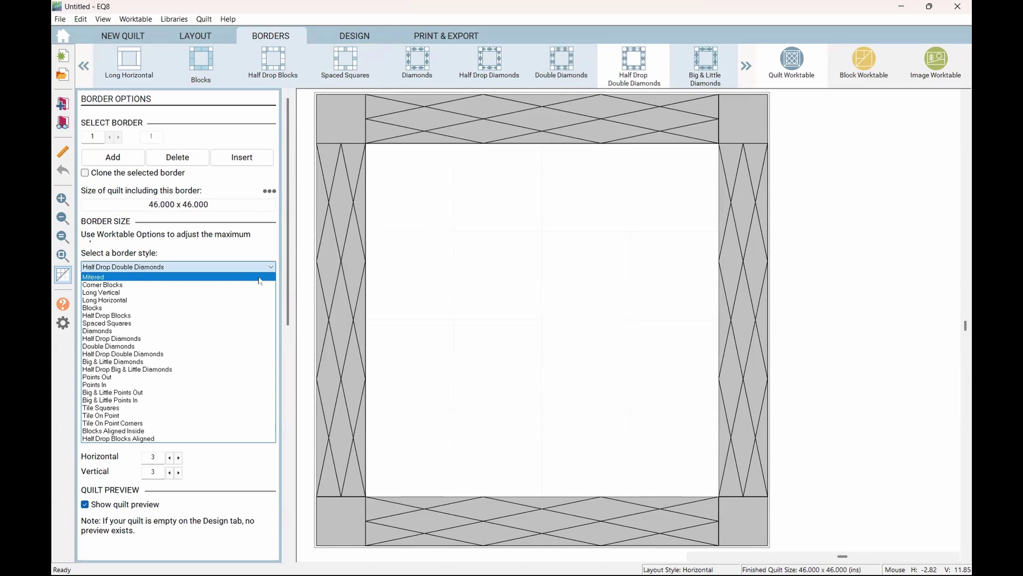
click(269, 287)
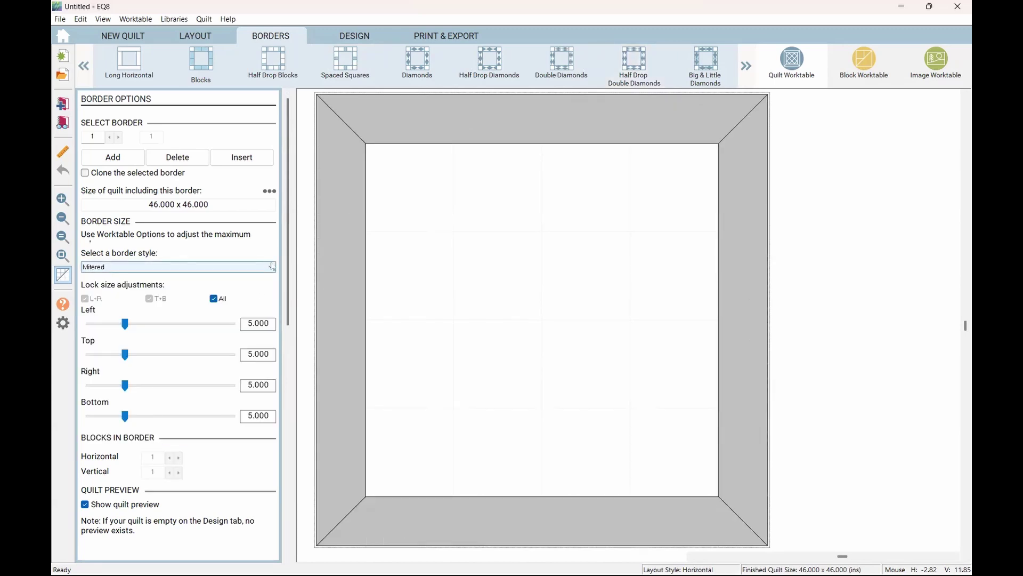
click(271, 266)
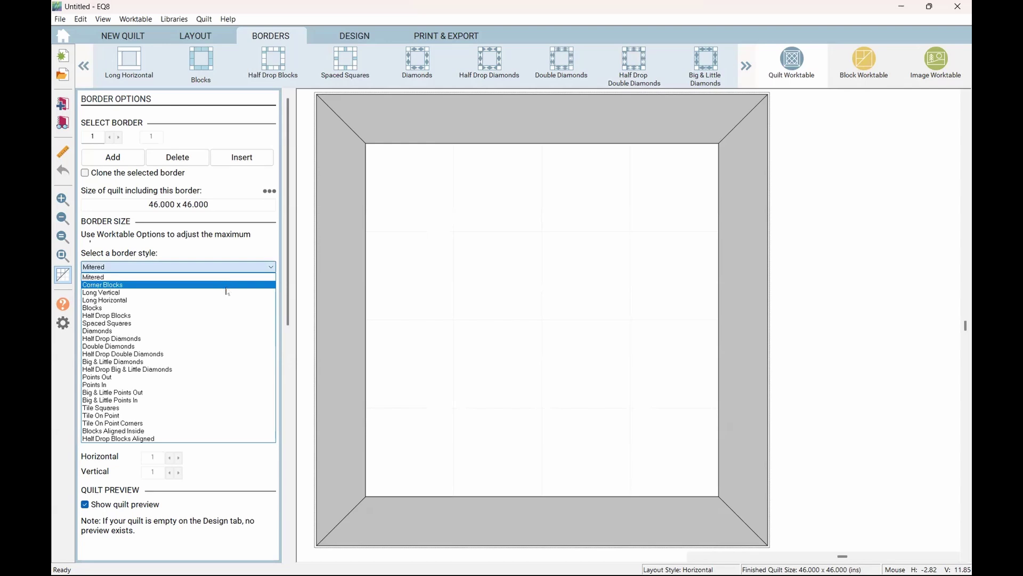
click(226, 300)
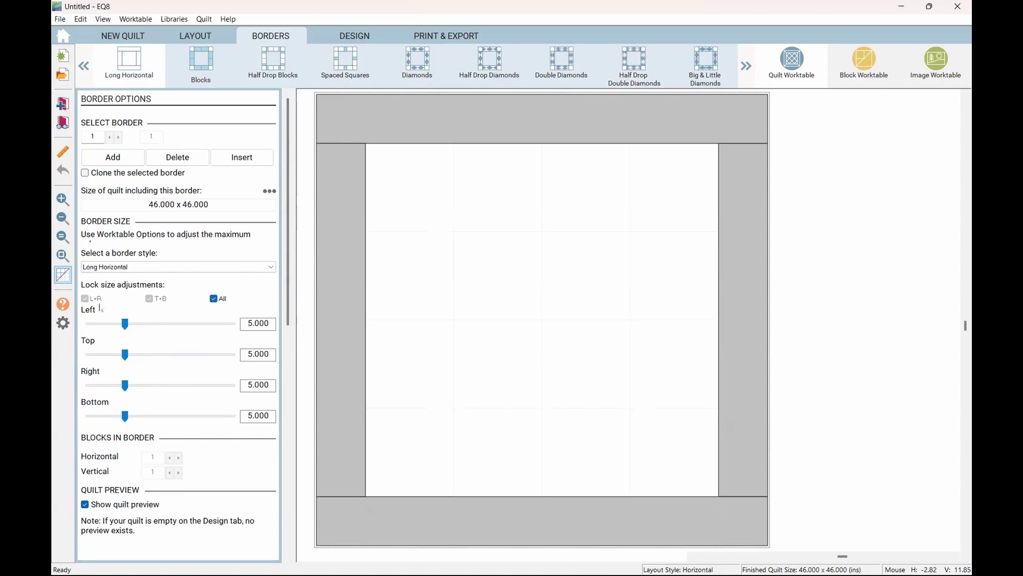
Unlock the border size adjustments and set the left, right and bottom widths to 0 and the top width to 5
click(213, 299)
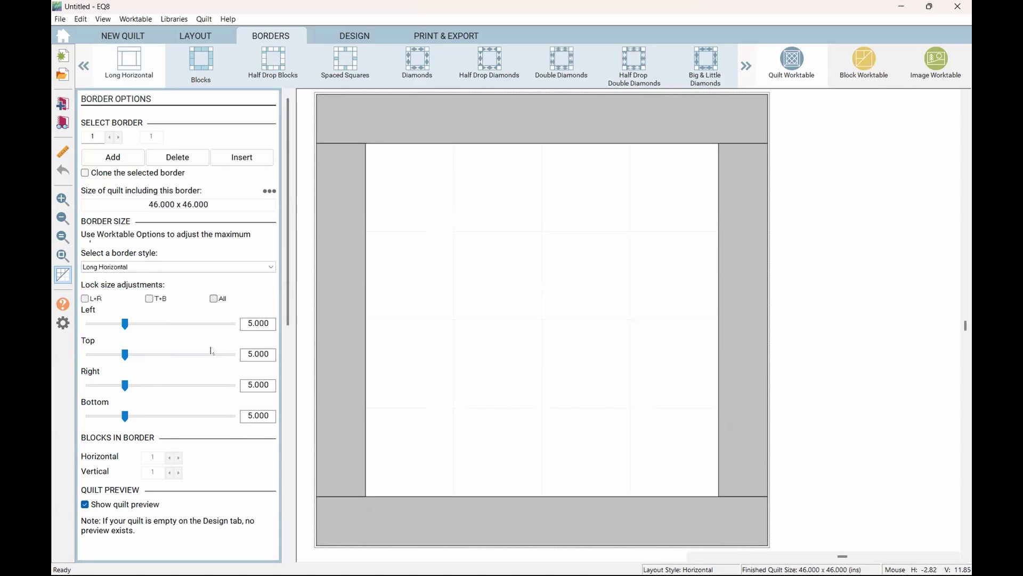
double_click(246, 324)
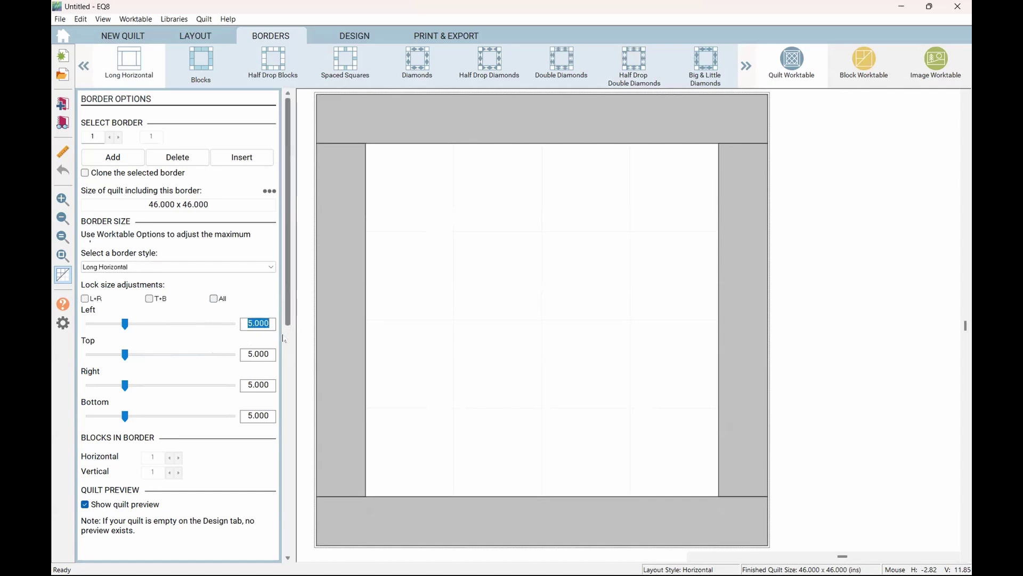
text(0)
double_click(246, 353)
text(0)
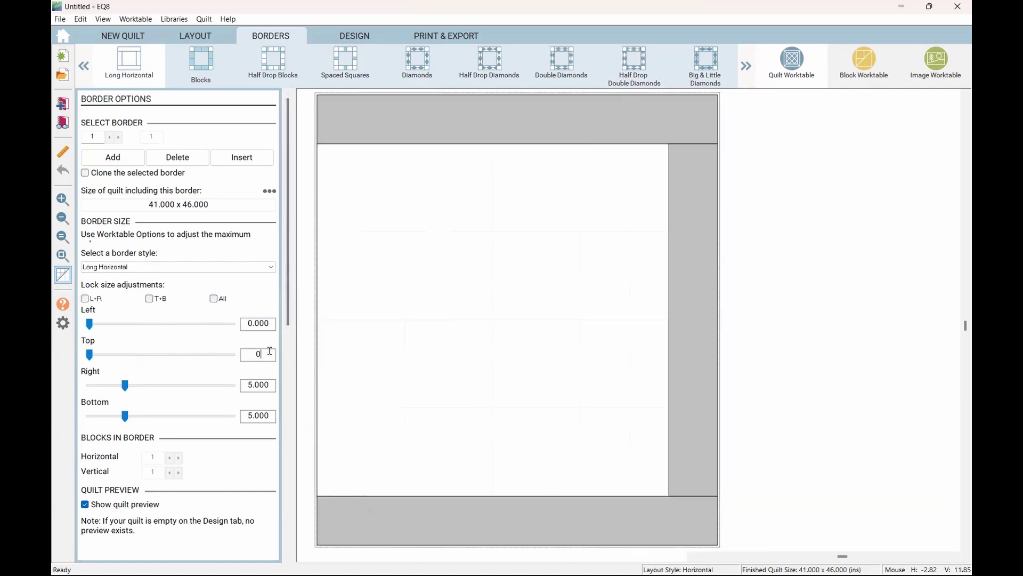
double_click(248, 384)
text(0)
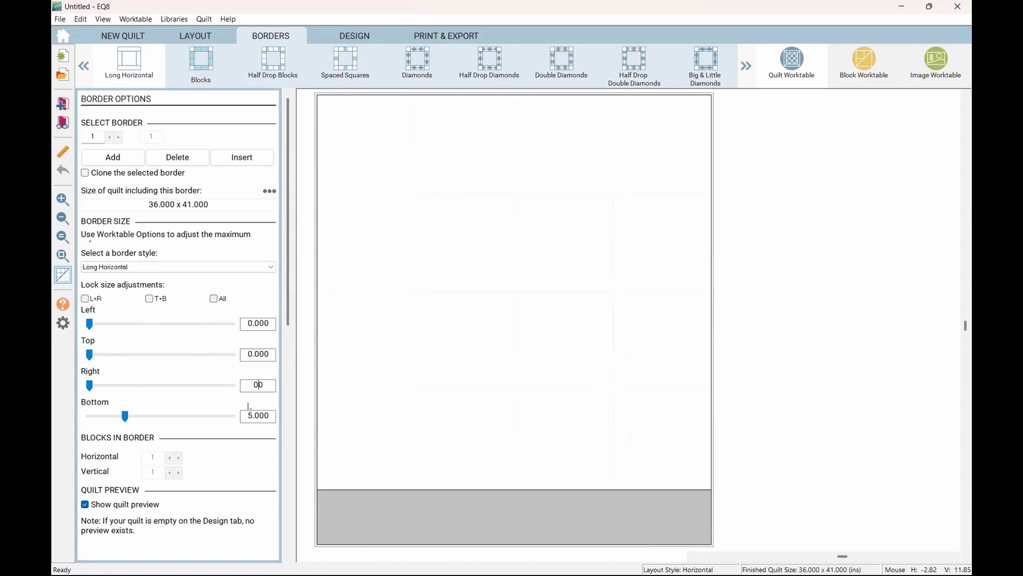
double_click(249, 415)
text(0)
drag(264, 355, 225, 354)
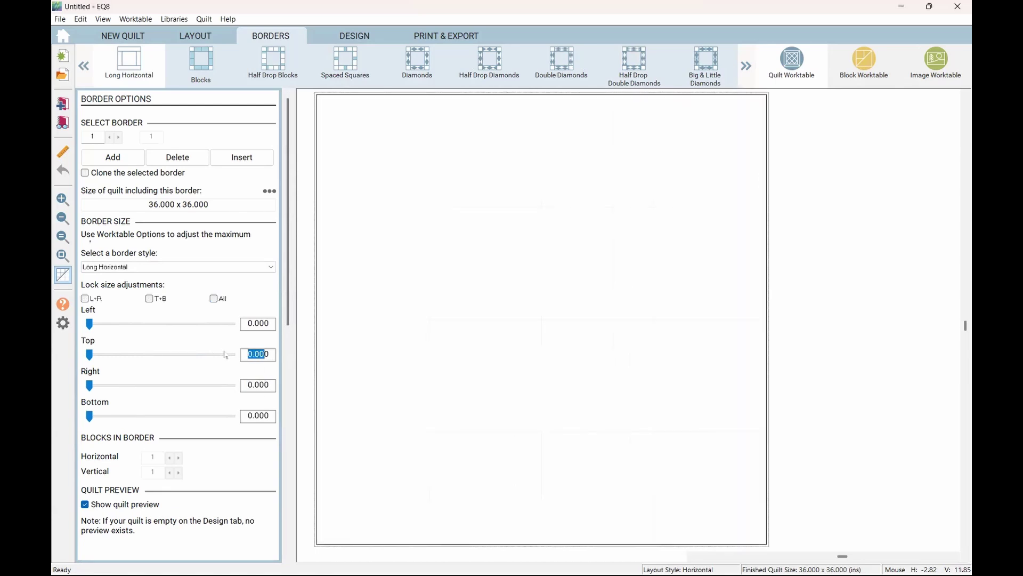
text(5.)
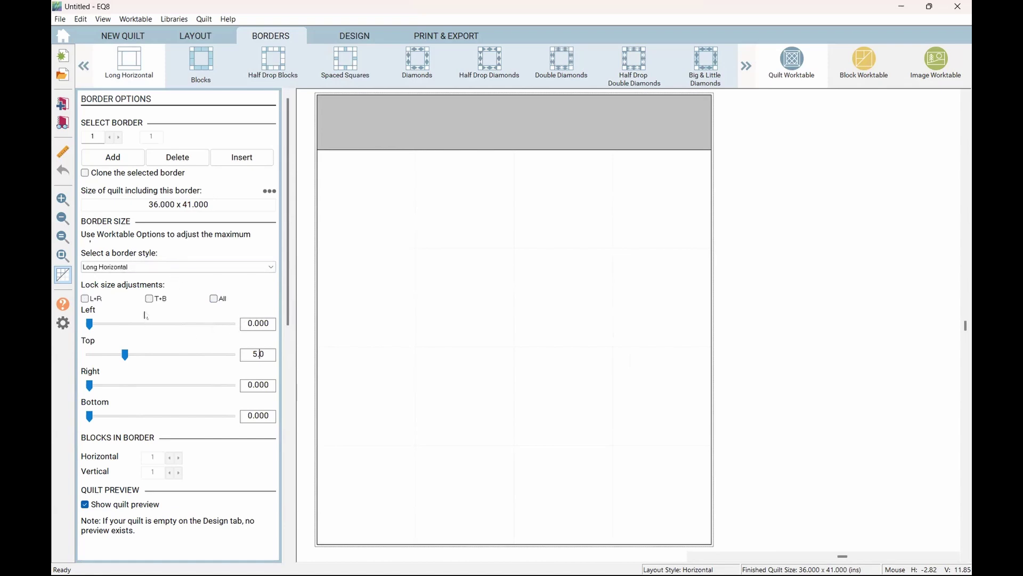
Lock the size adjustments for all border sides and set their width to 5
click(214, 298)
drag(248, 323, 270, 323)
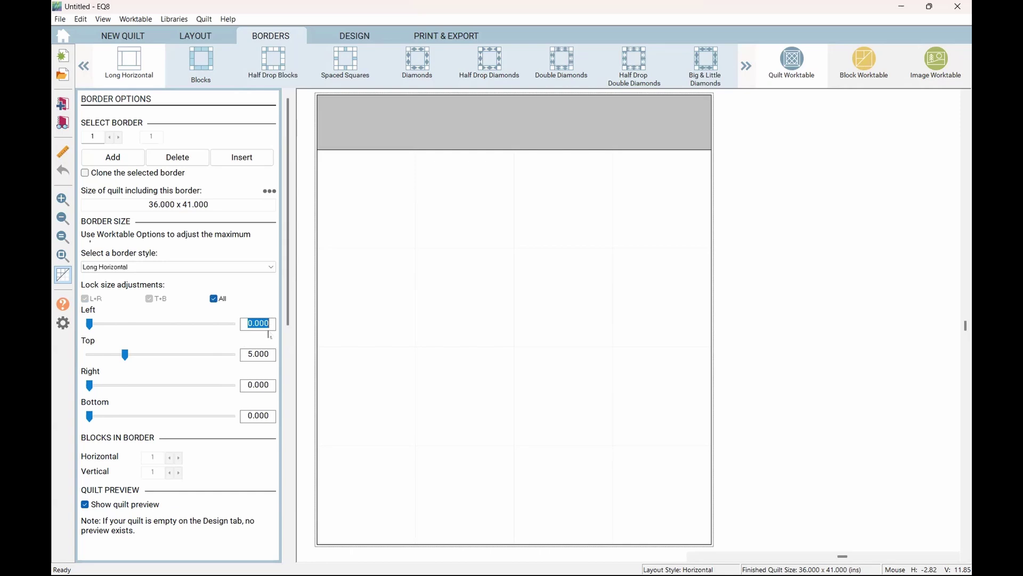
text(5)
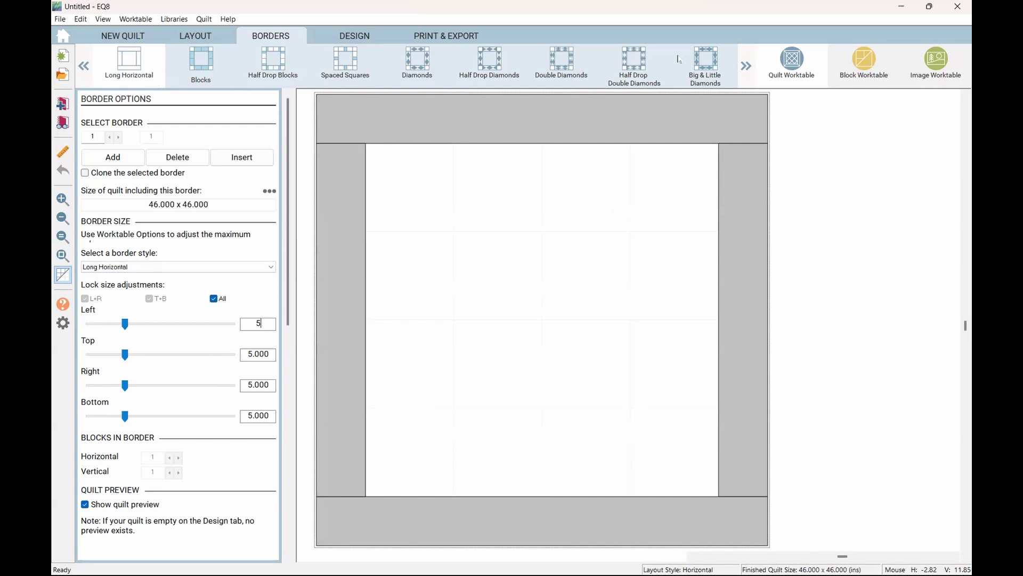
Browse the remaining border styles through Half Drop Blocks Aligned
click(747, 66)
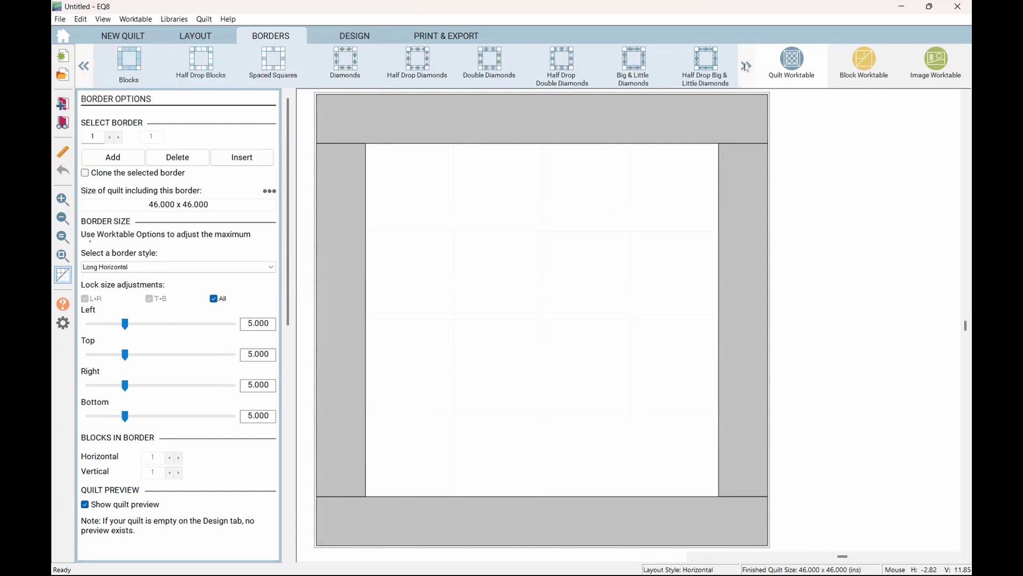
click(746, 66)
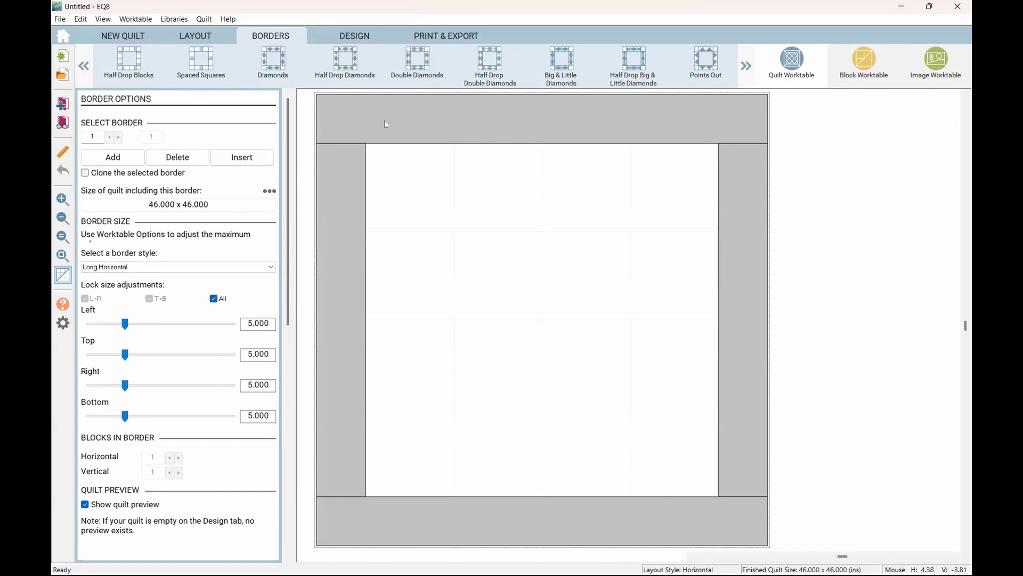
click(271, 268)
click(179, 267)
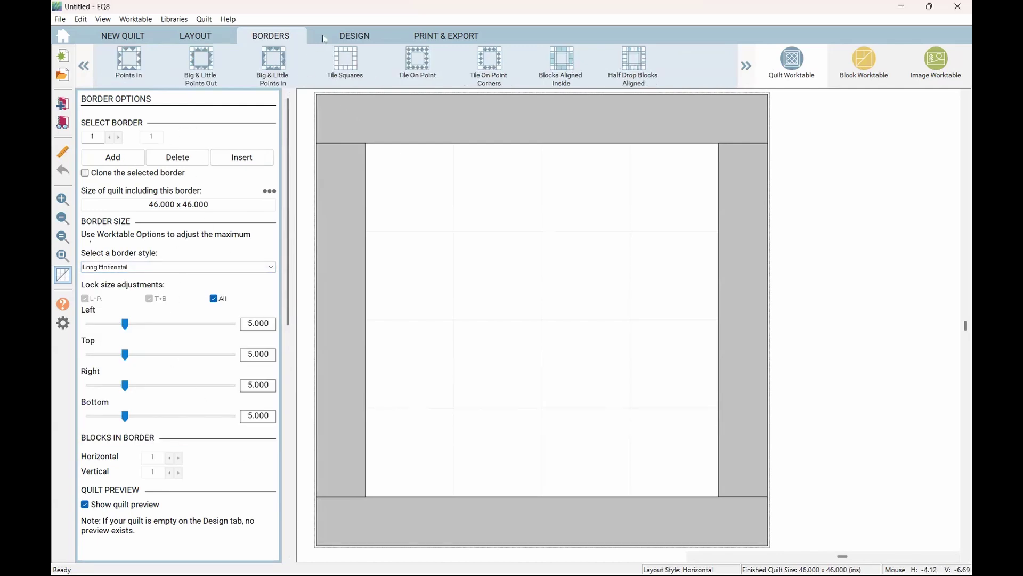
Start designing the quilt by setting the blue star block with the large yellow center along the main diagonal
click(345, 40)
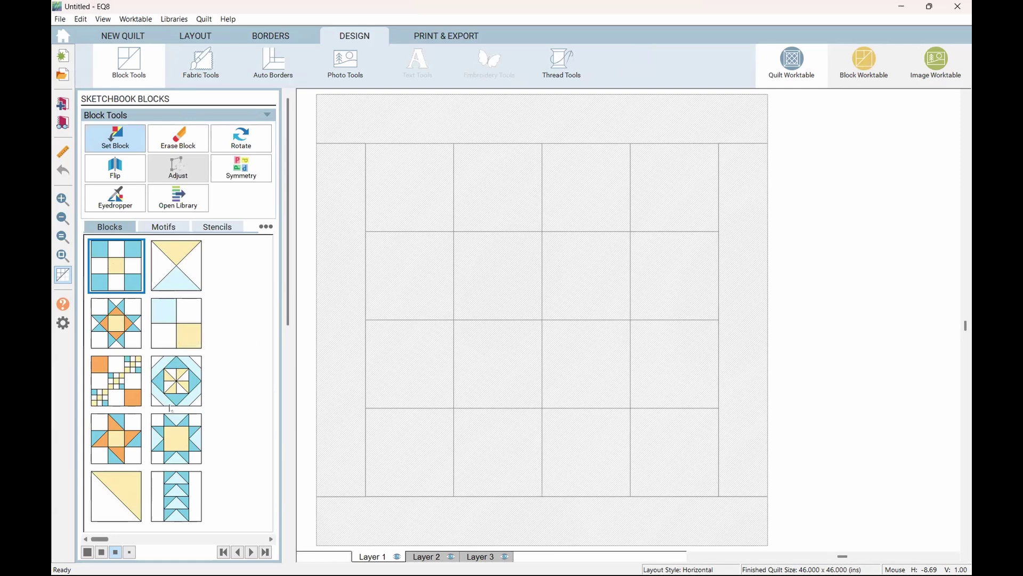
click(171, 431)
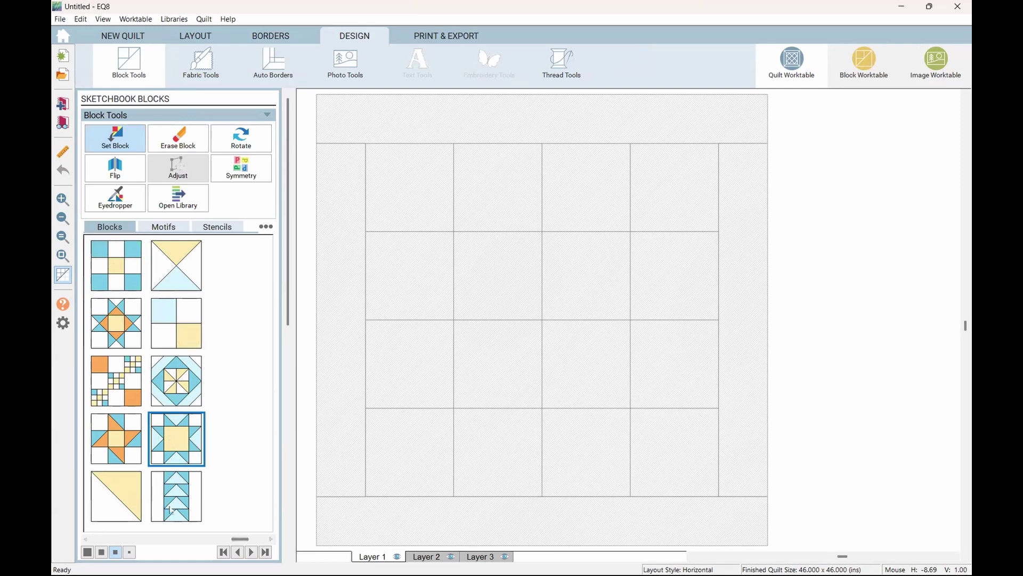
click(396, 173)
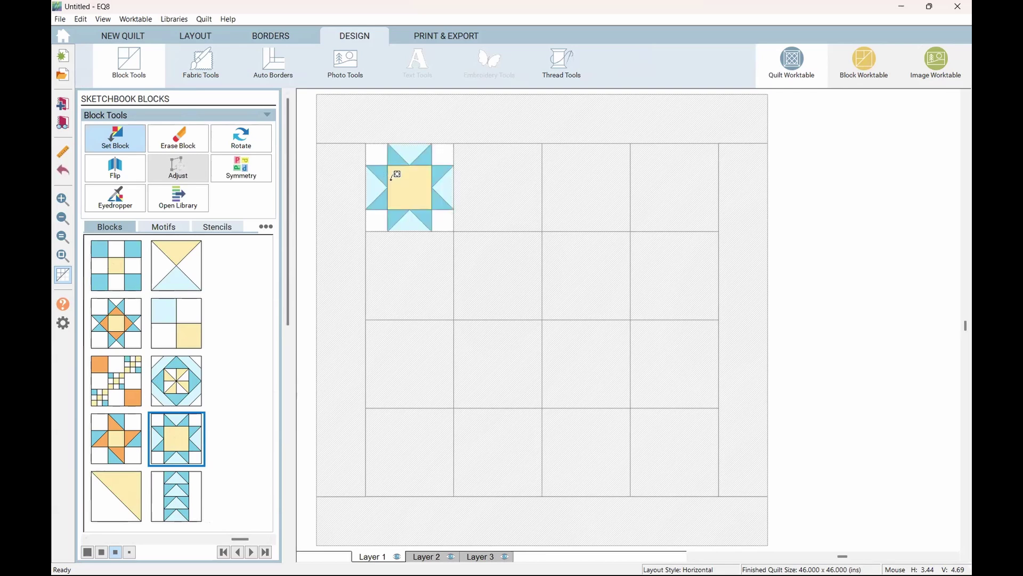
click(493, 274)
click(587, 373)
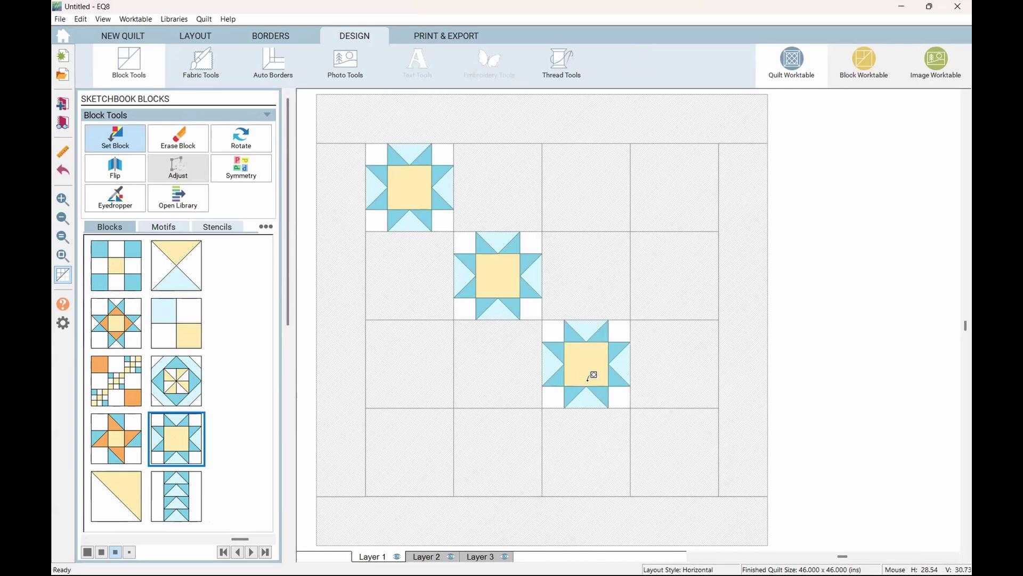
click(665, 444)
Set the blue diamond block with the yellow pinwheel center in the three spaces just above the star diagonal
click(196, 385)
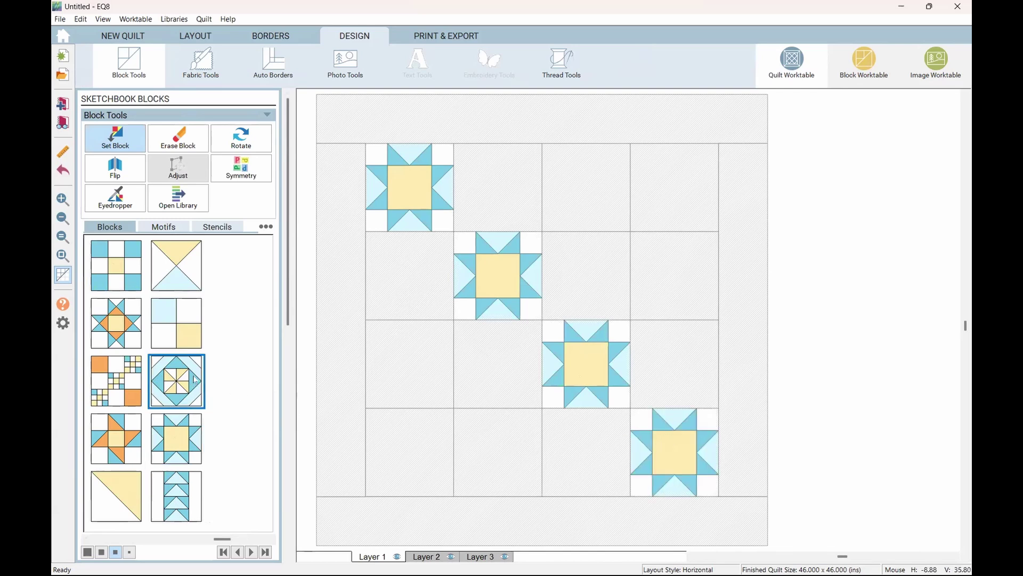
click(474, 183)
click(573, 273)
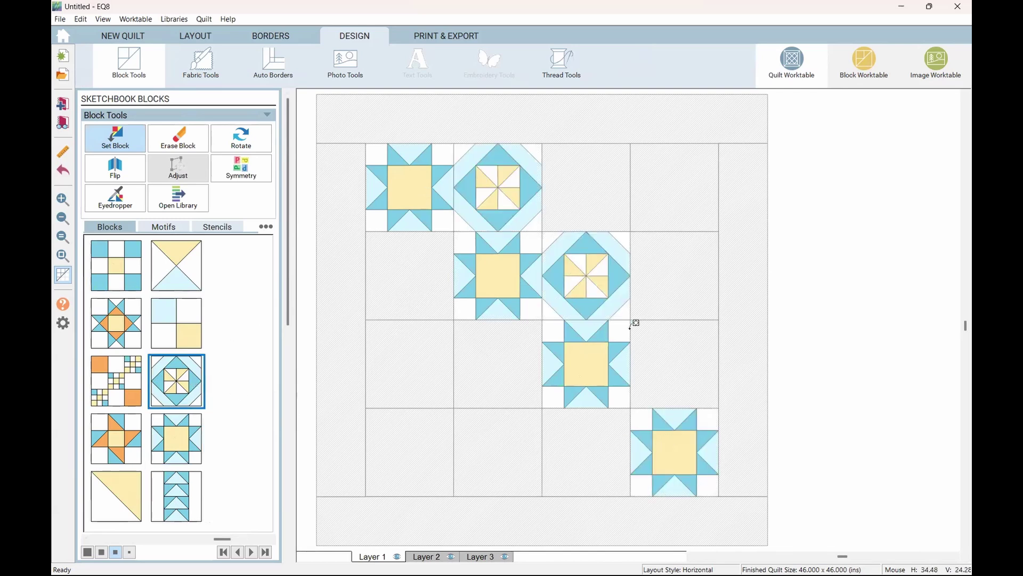
click(677, 351)
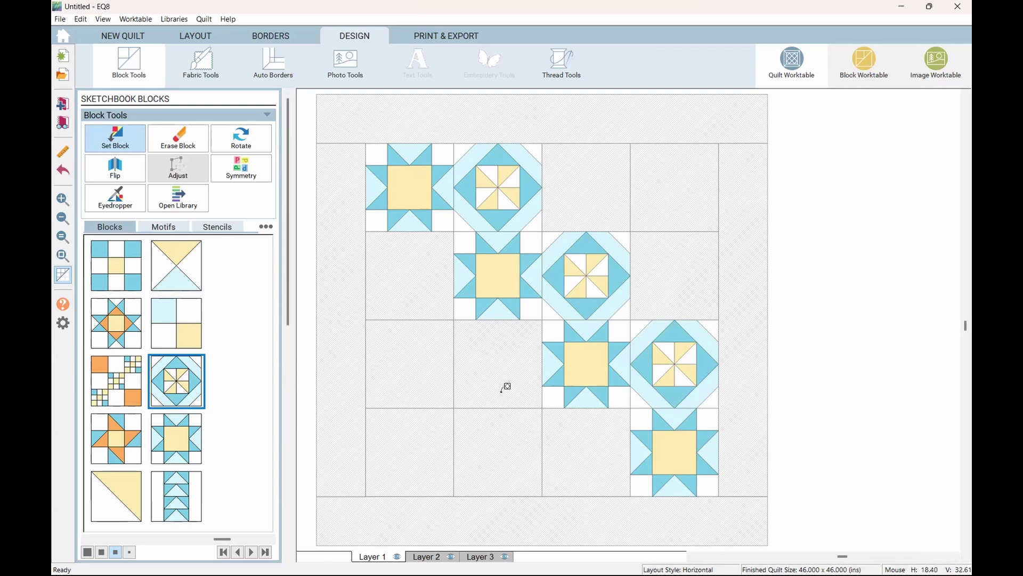
Set the block with orange corner squares in alternating spaces, and extend it to every block space of the quilt
click(104, 379)
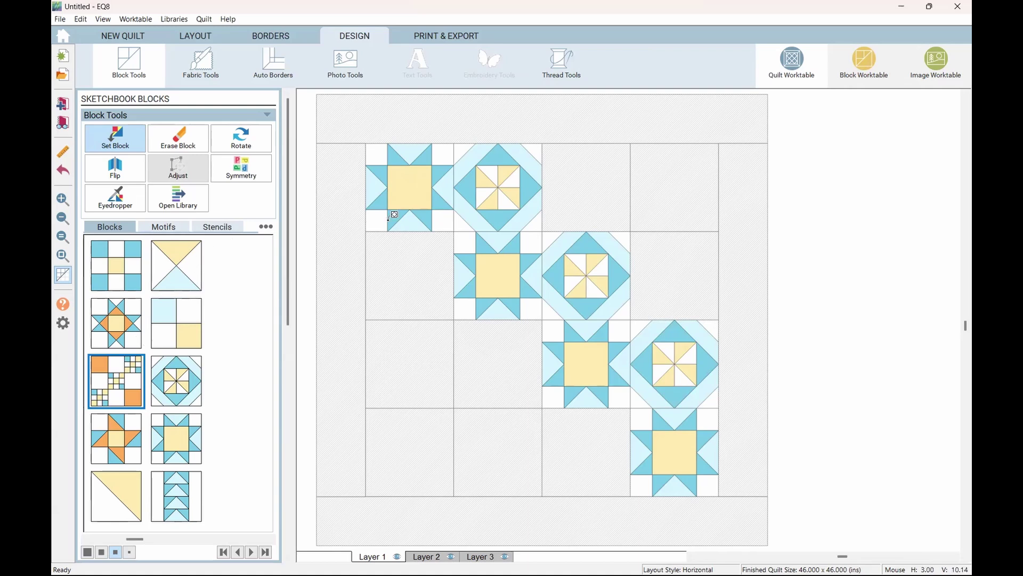
alt+click(416, 201)
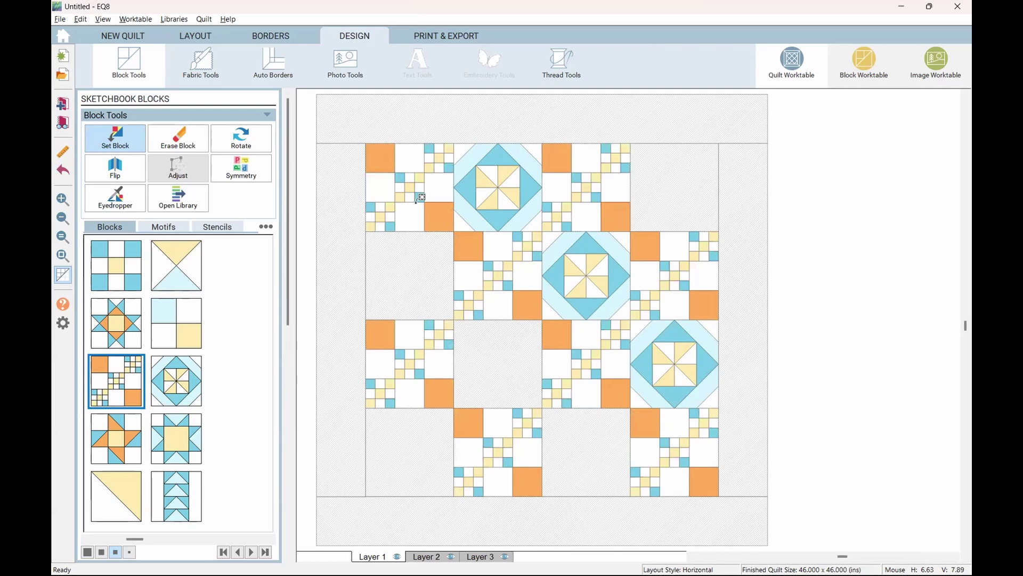
ctrl+click(417, 203)
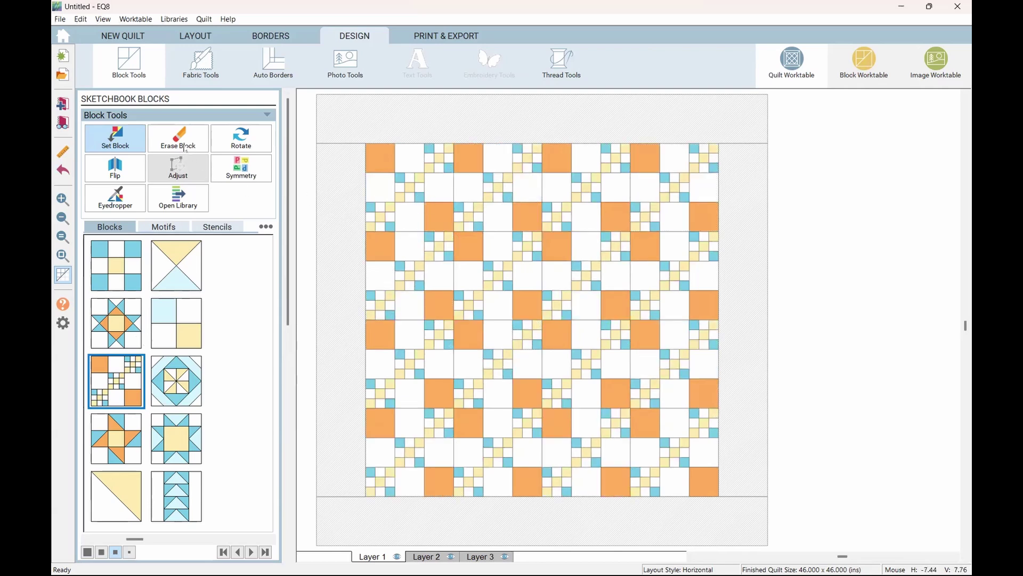
Try rotating the second and fourth blocks of the top row by 90 degrees and undo both rotations
click(231, 145)
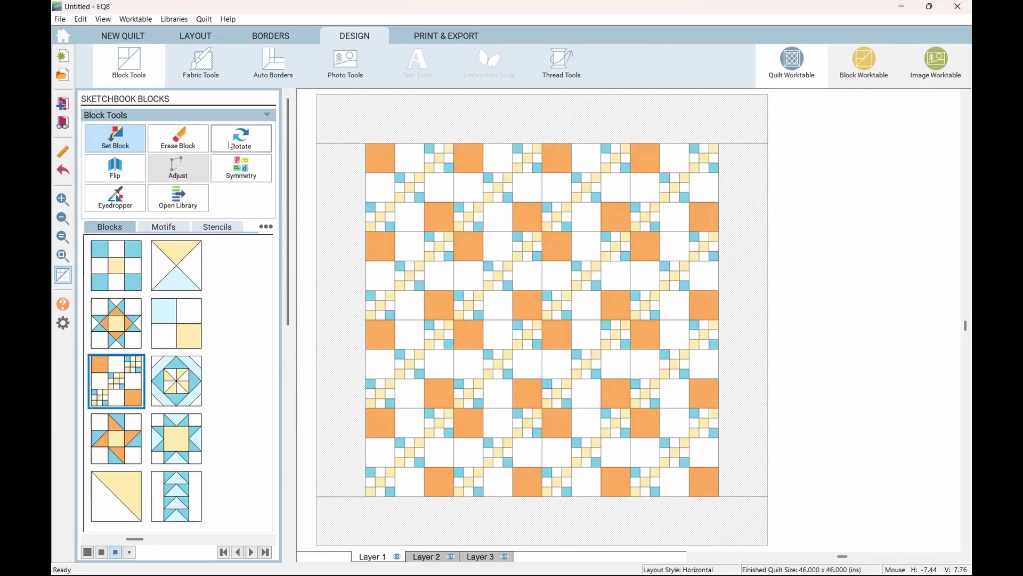
click(505, 201)
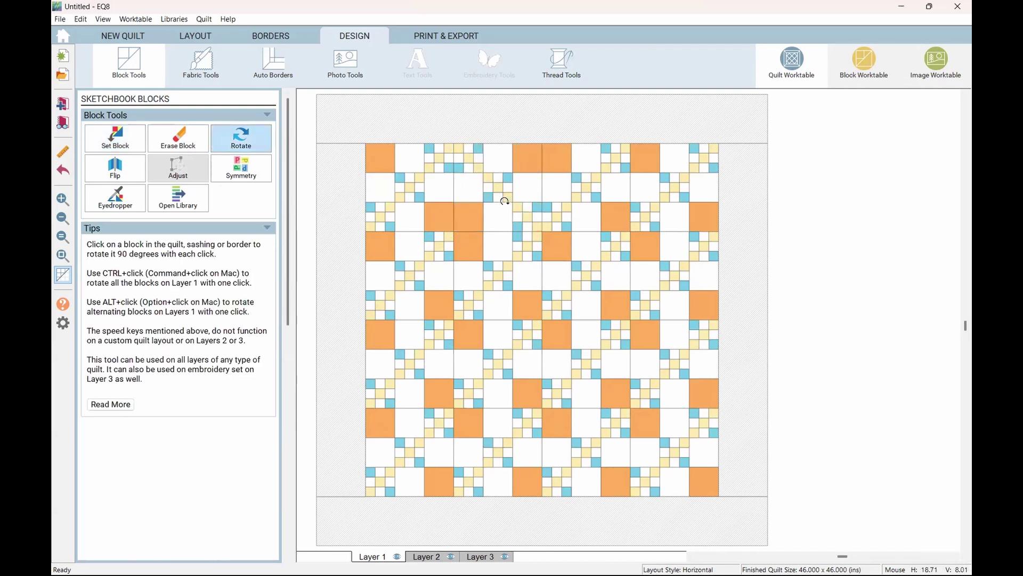
click(666, 193)
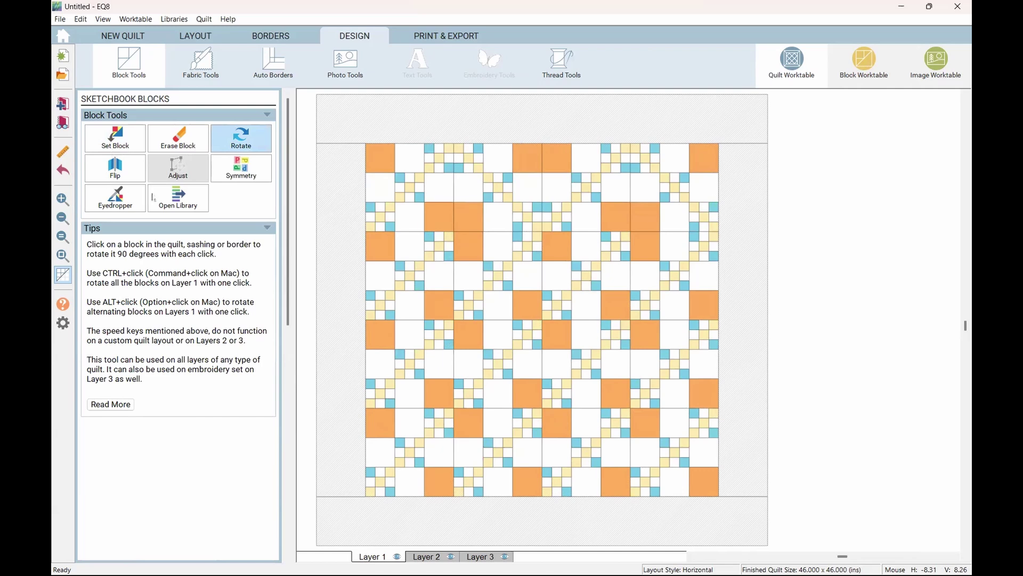
key(ctrl+z)
key(ctrl+z)
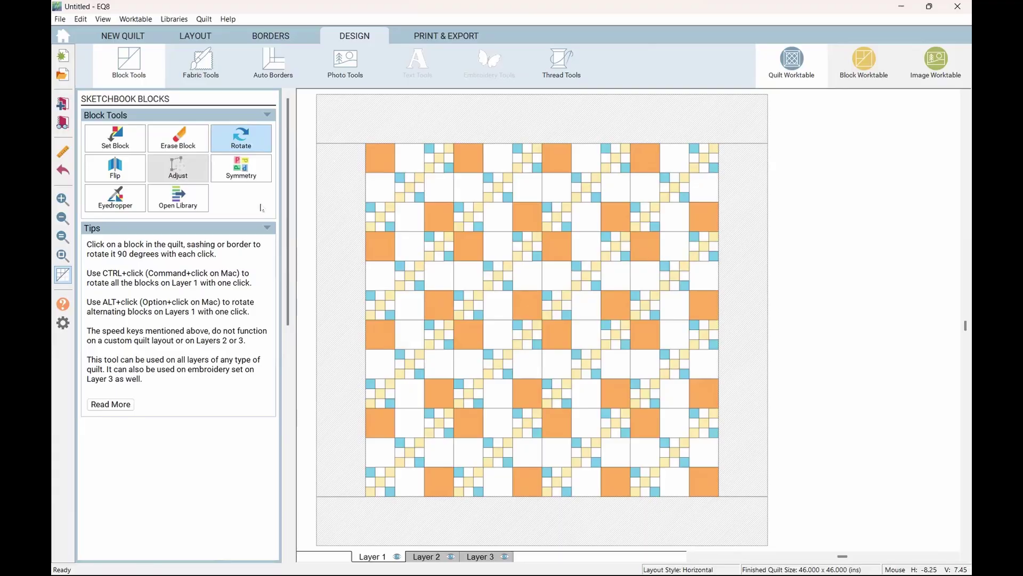
Switch to the browser, examine the Symmetry tool article's four-block groupings, variations and note, and return to EQ8
key(alt+Tab)
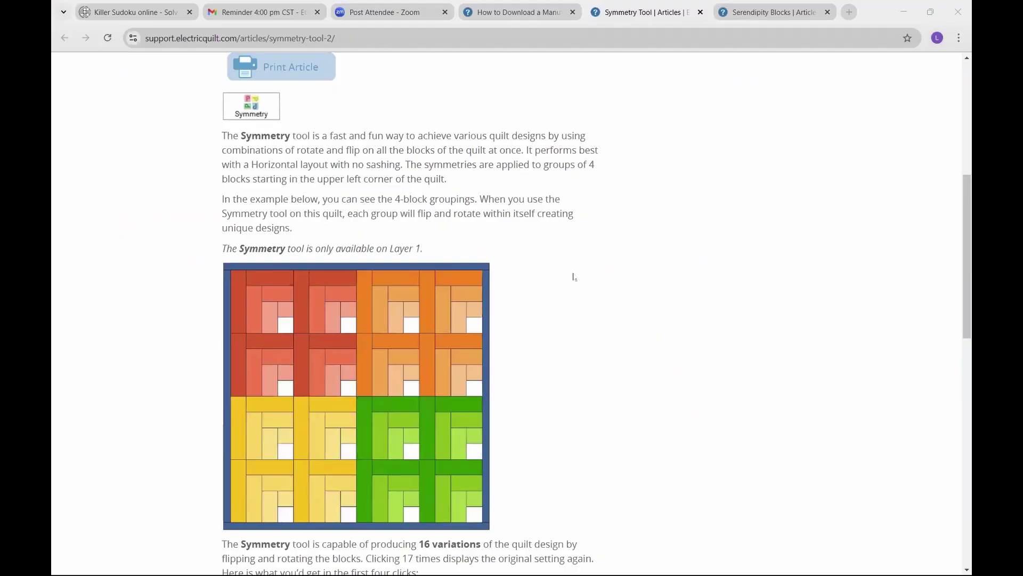
click(660, 428)
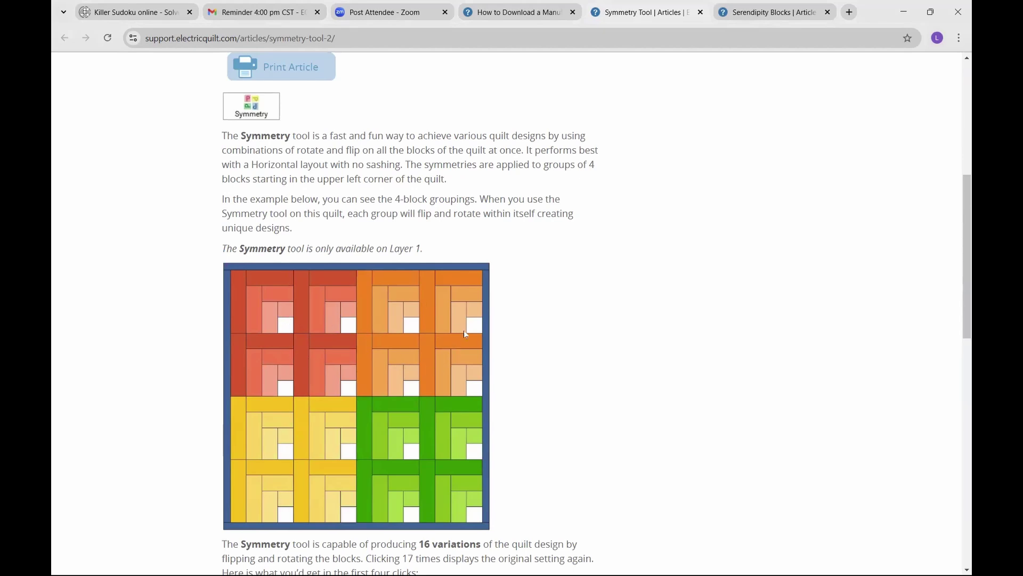
scroll(594, 300, down, 1)
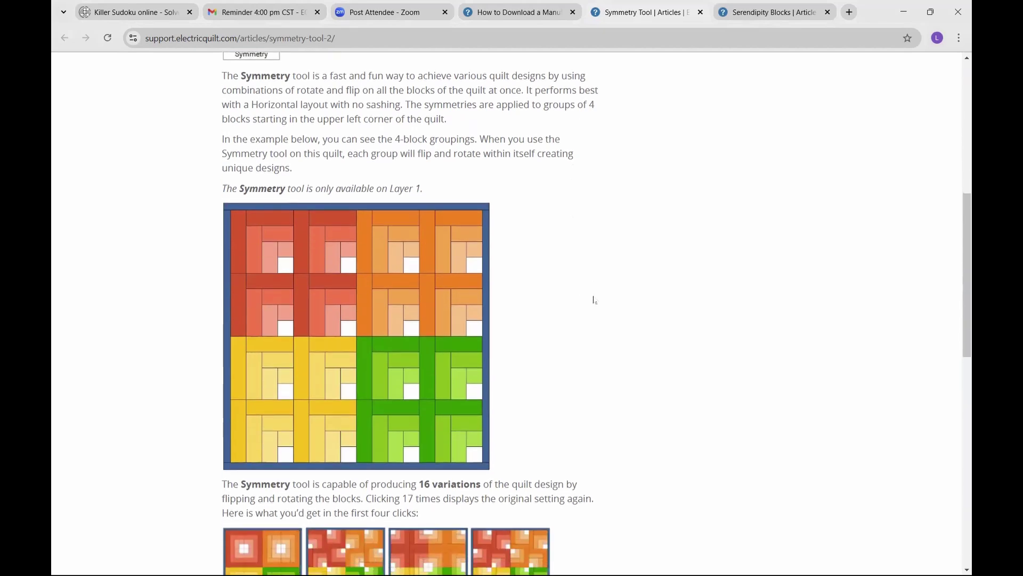
scroll(594, 300, down, 3)
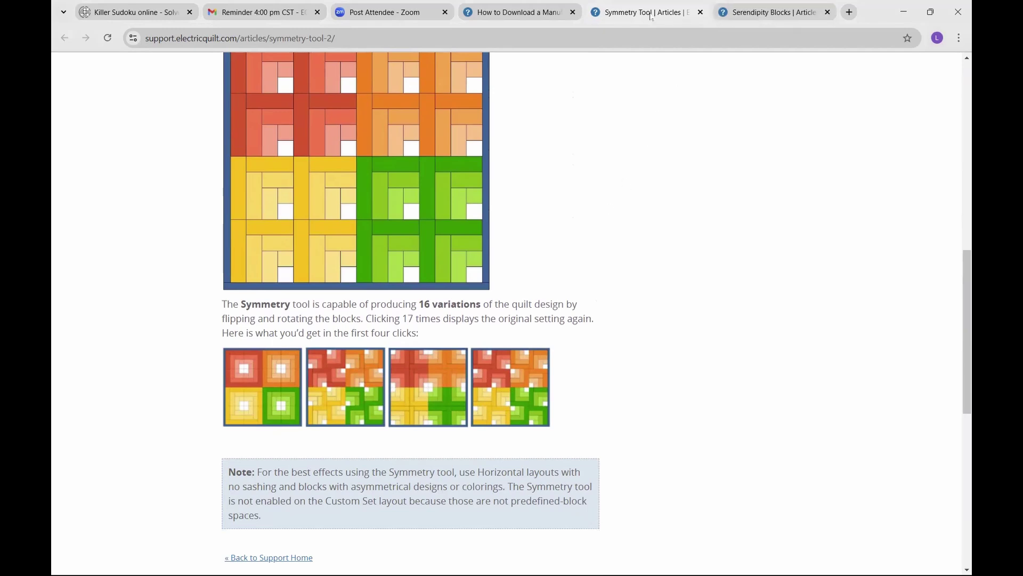
key(alt+Tab)
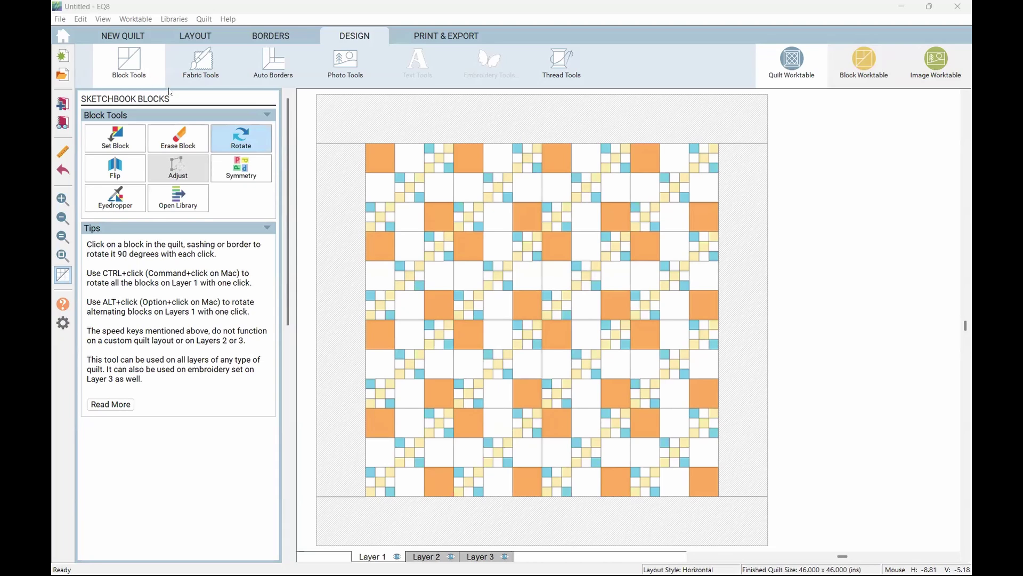
Paint the first block's two large orange squares with the dark navy fabric, and apply it to the upper-left large square of all blocks
click(200, 66)
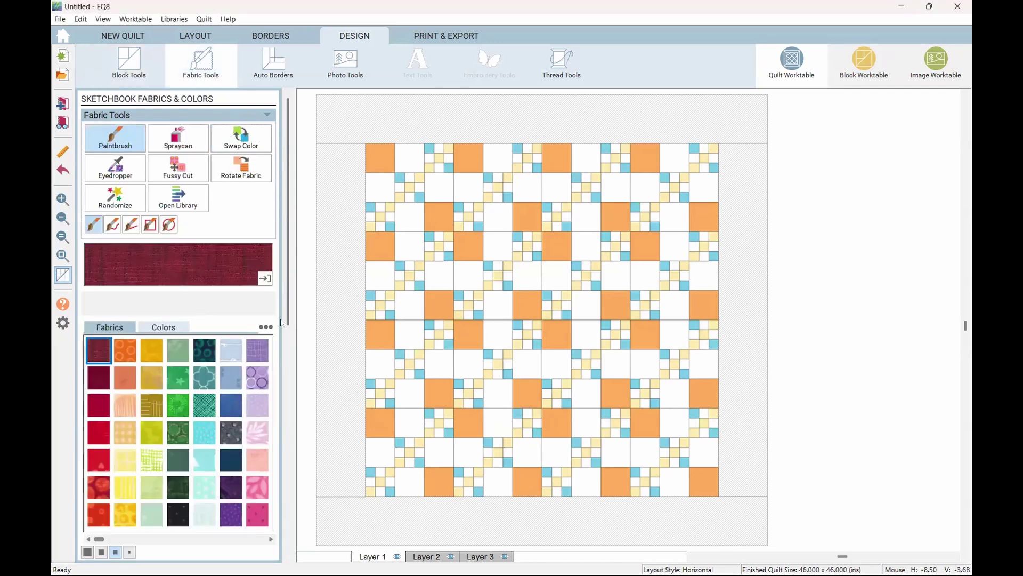
click(231, 468)
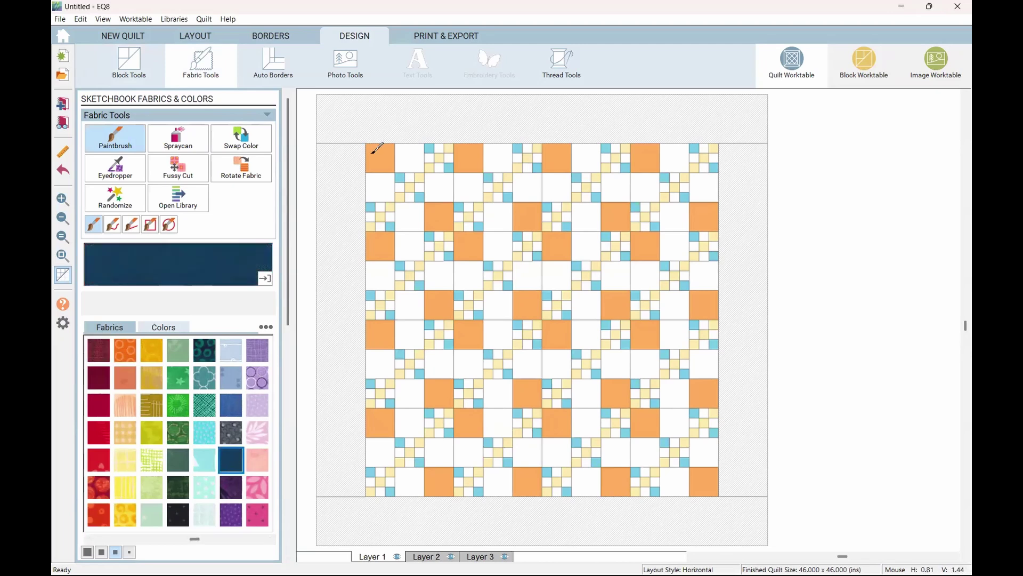
click(374, 155)
click(440, 217)
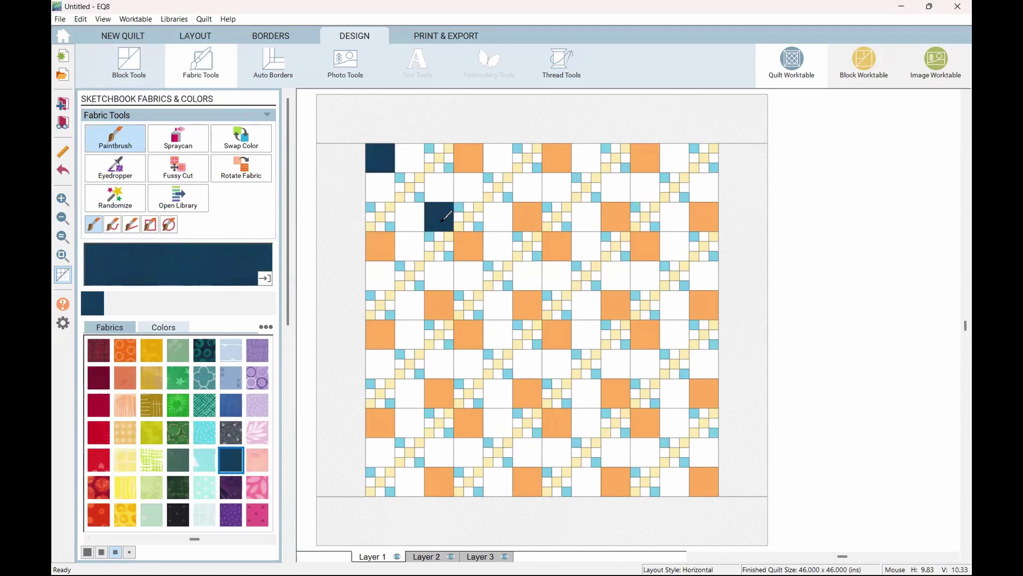
ctrl+click(474, 155)
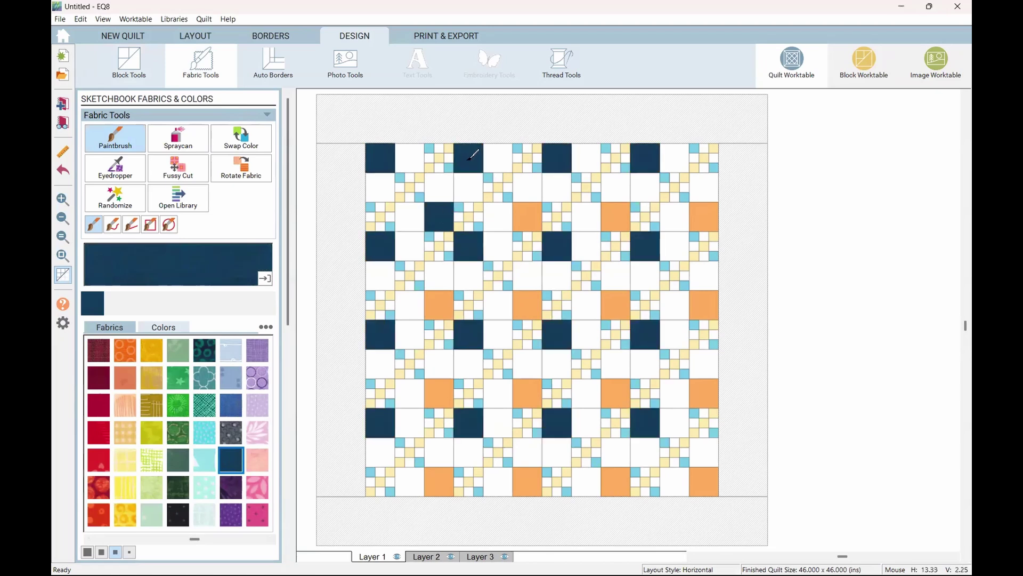
Paint the top block row's remaining orange squares and one in the second row navy individually, and swap all remaining orange to navy
click(696, 213)
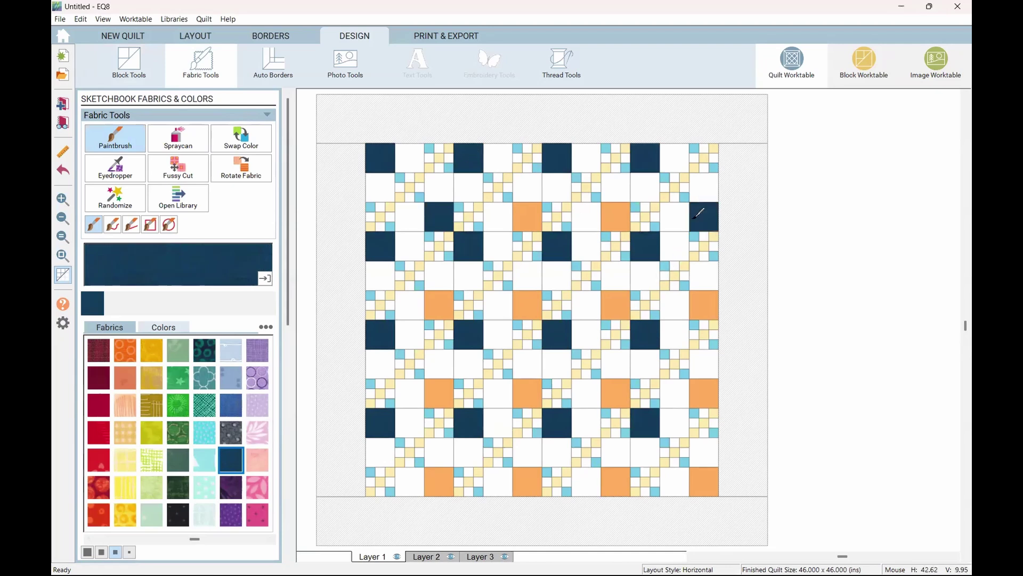
click(604, 211)
click(534, 214)
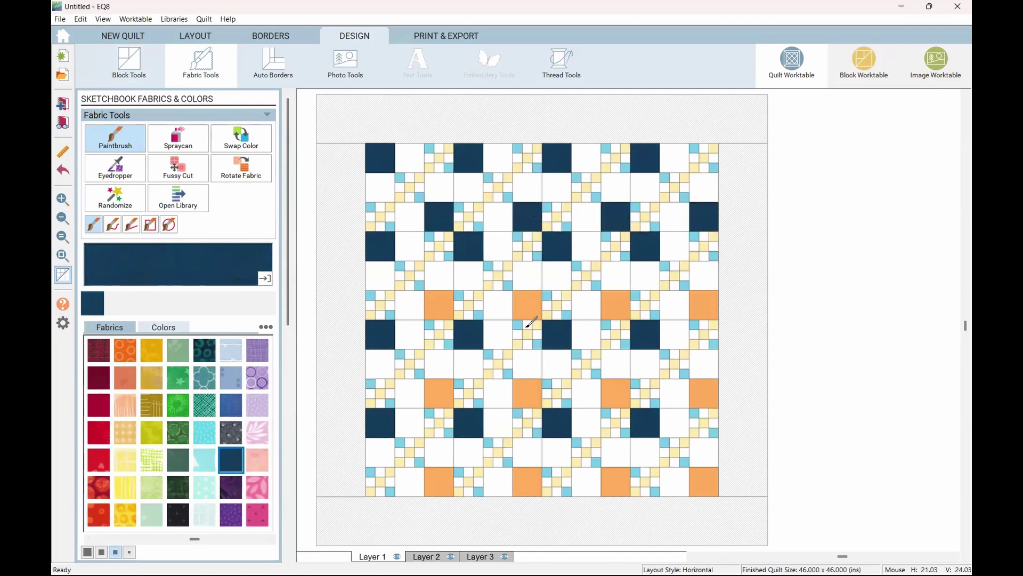
click(528, 306)
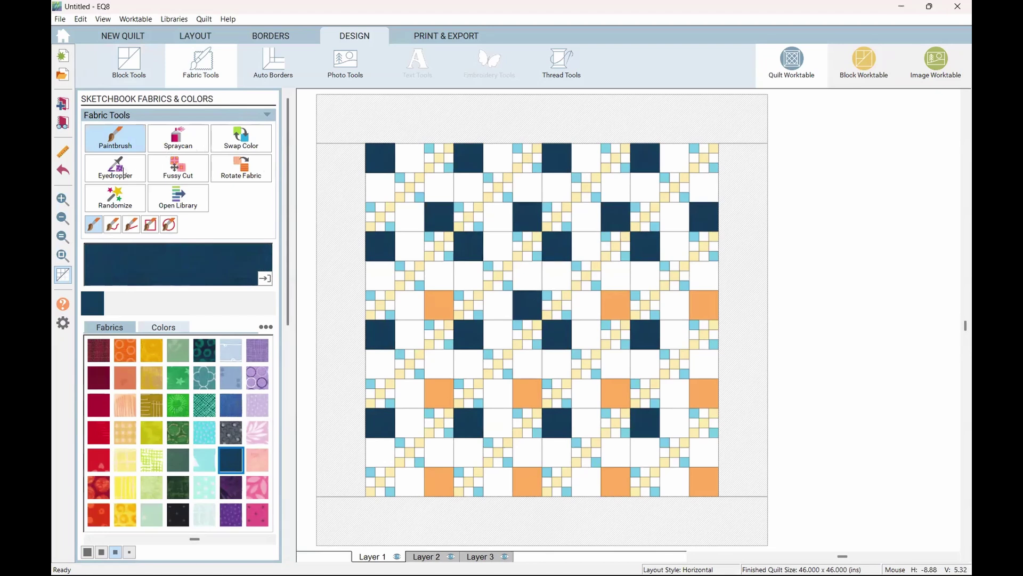
click(256, 145)
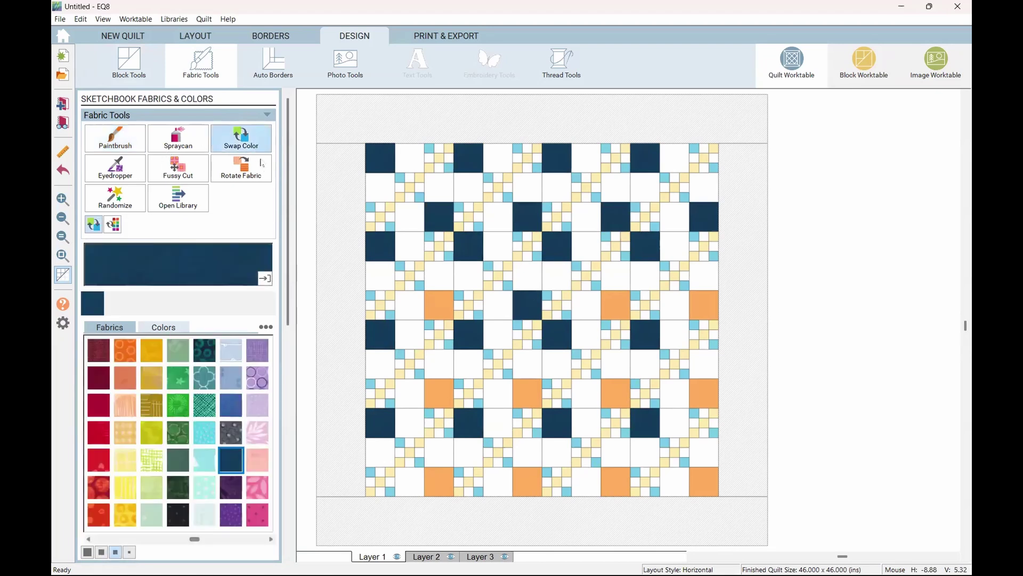
click(434, 299)
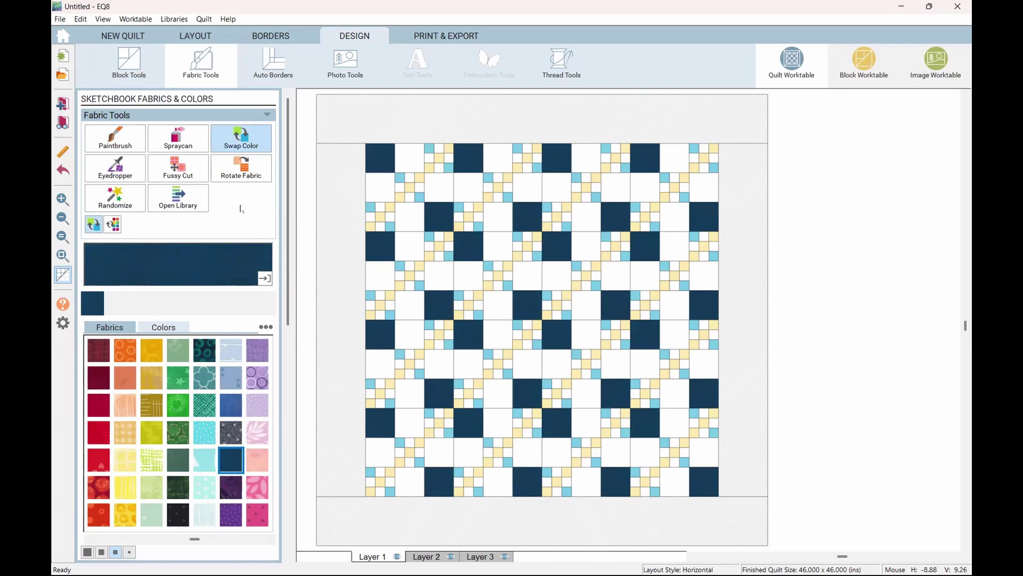
Try sampling the pale yellow from a small square and swapping all the navy squares to it, and undo the swap
click(112, 173)
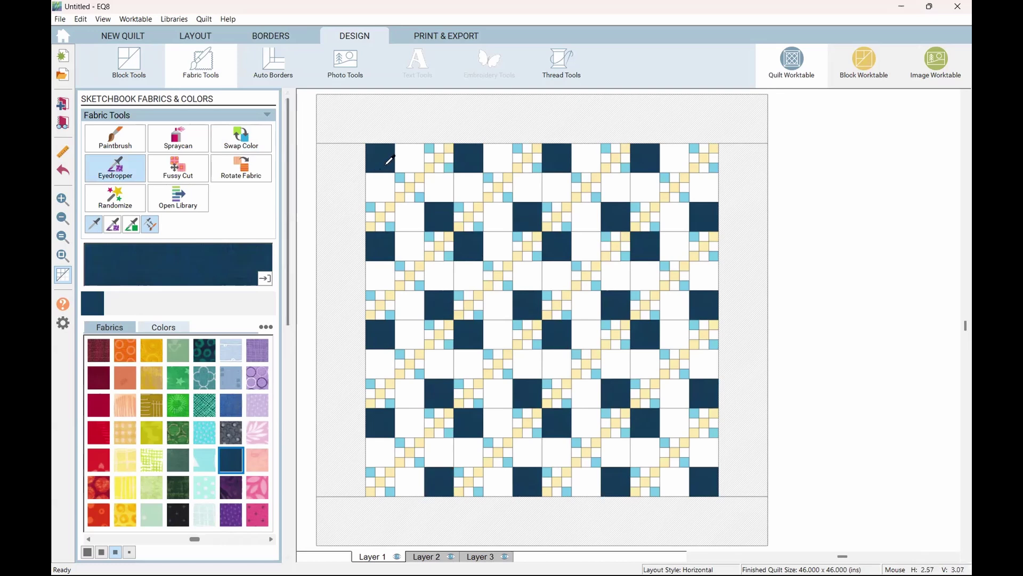
click(532, 417)
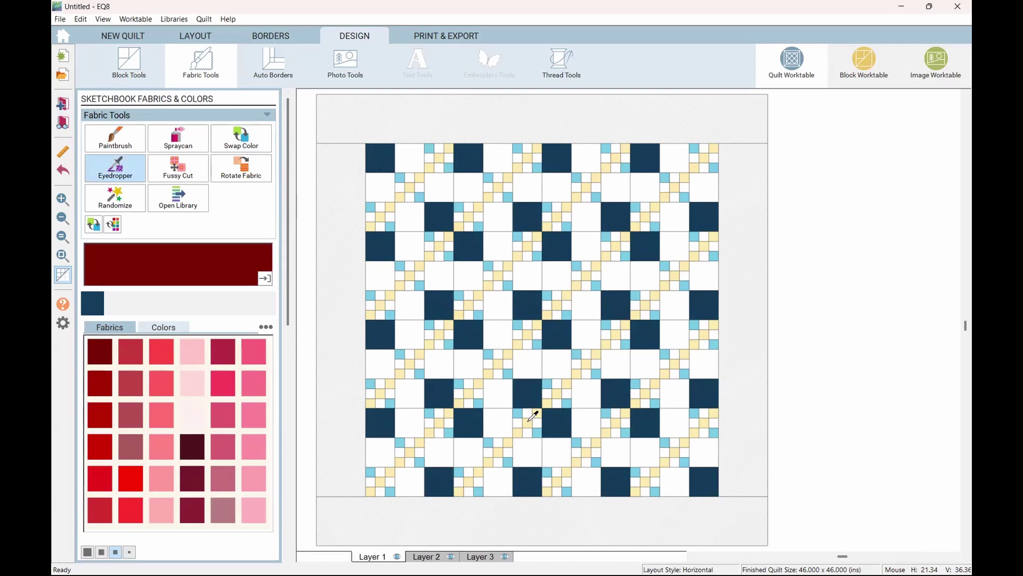
click(532, 382)
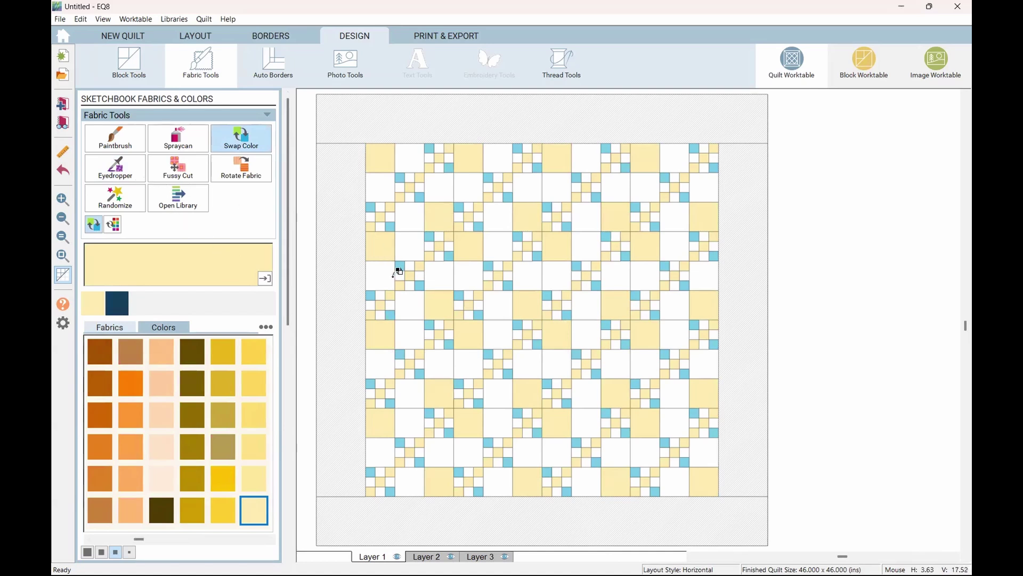
key(ctrl+z)
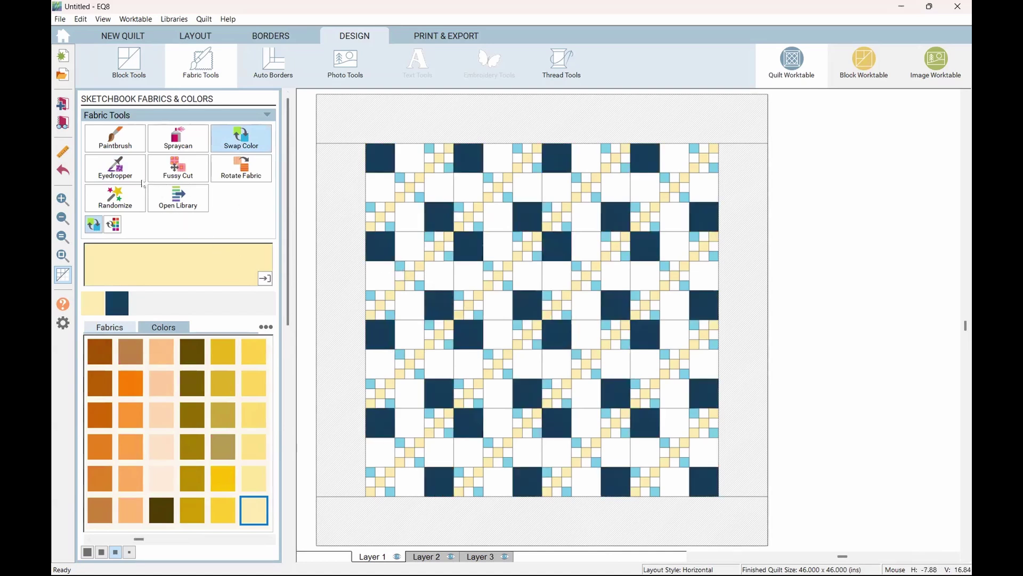
Sample the pale yellow from a small nine-patch square with the Eyedropper and swap all the navy squares to it
click(126, 170)
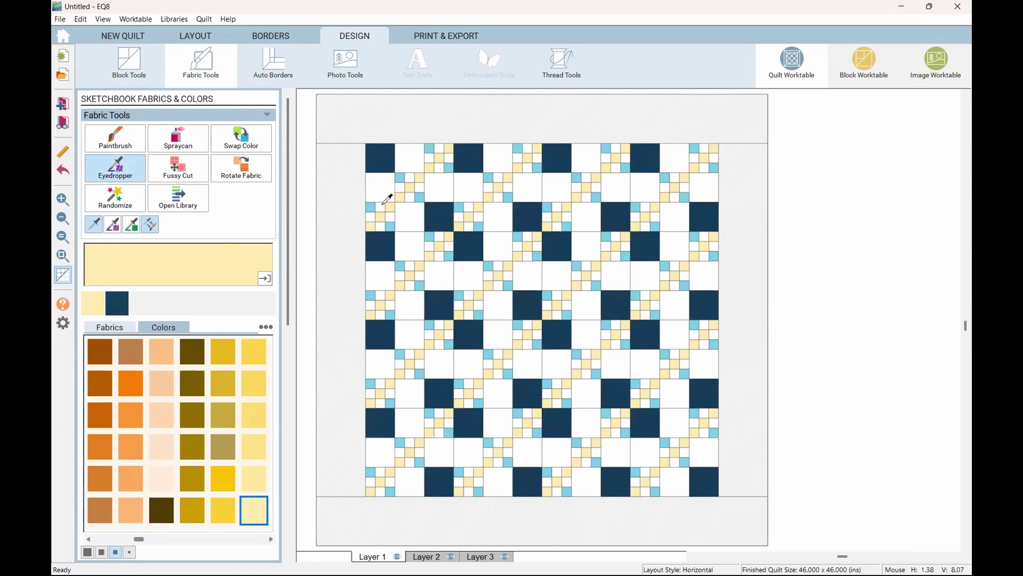
click(442, 245)
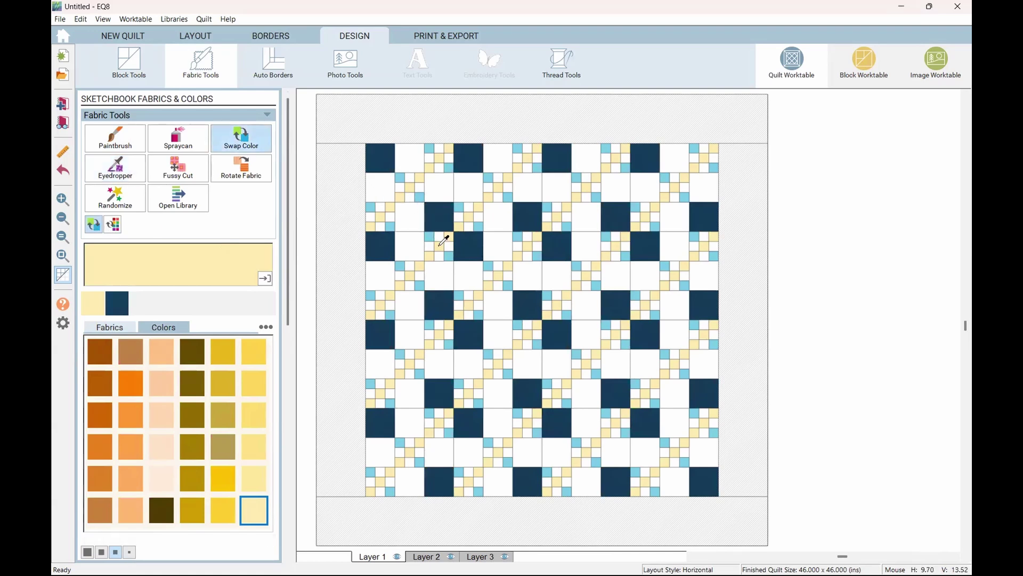
click(380, 153)
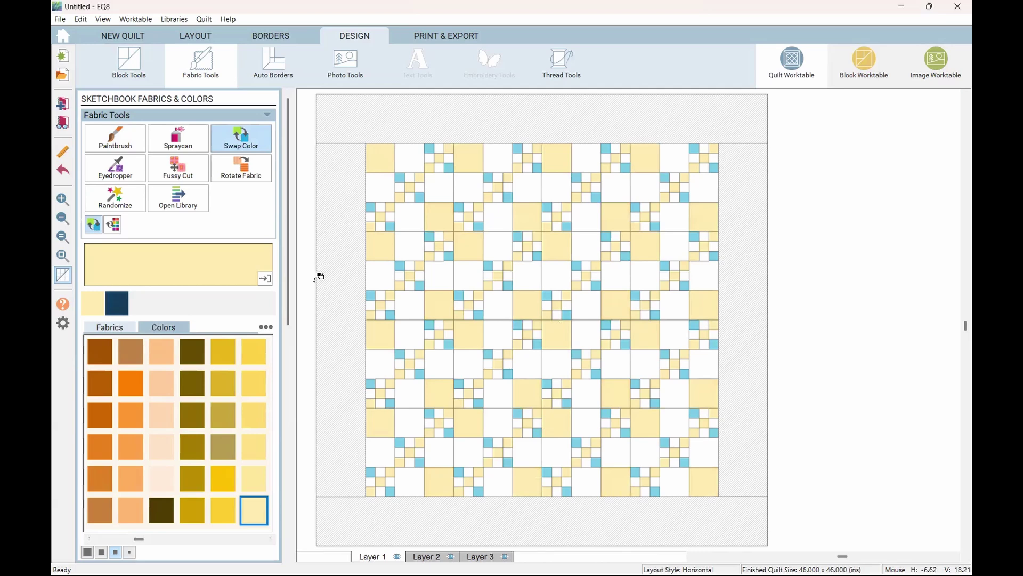
Swap all the pale yellow patches to the pink leaf fabric, and swap the pink patches to the green star fabric
click(123, 325)
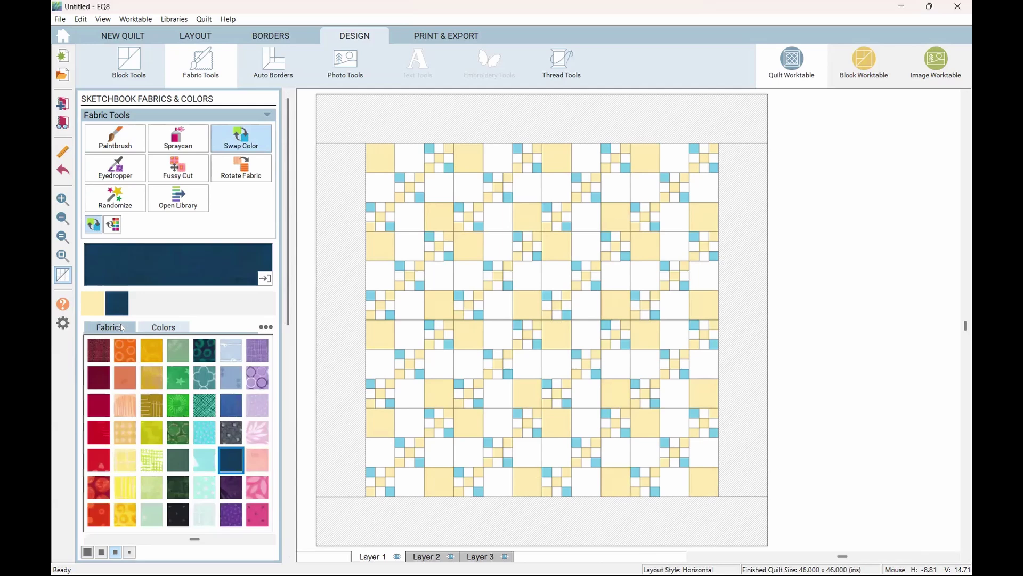
click(258, 433)
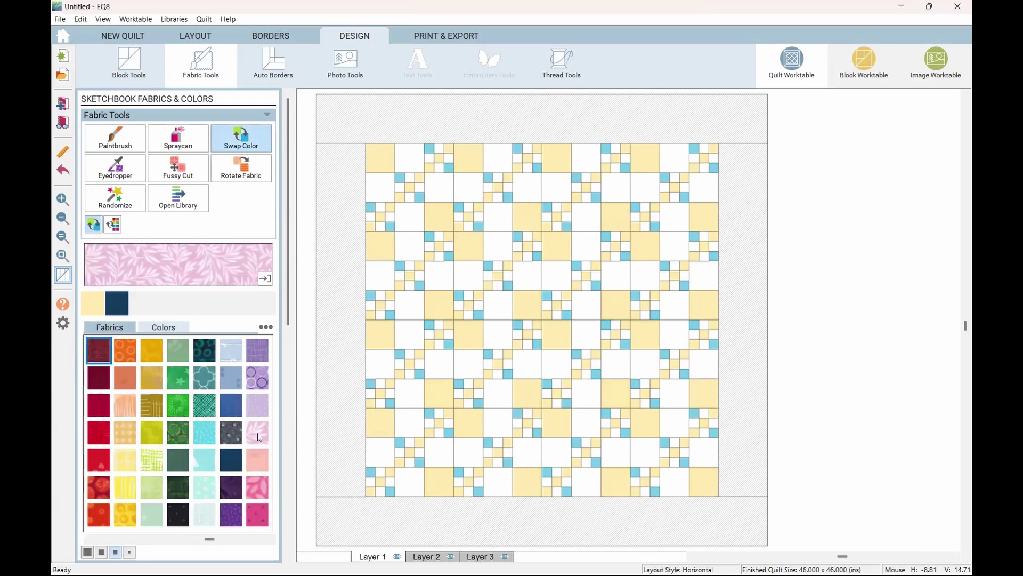
click(385, 154)
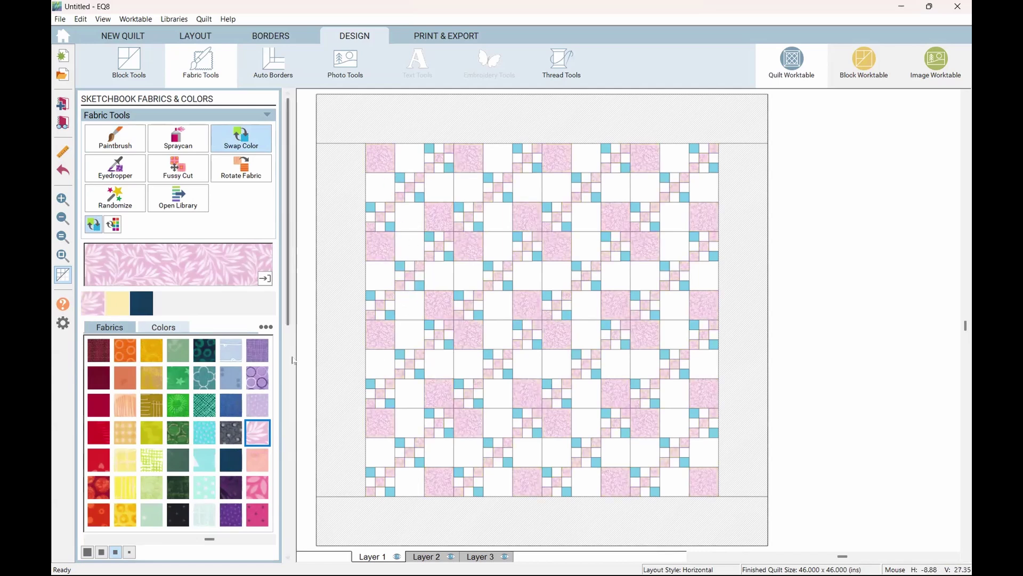
click(177, 378)
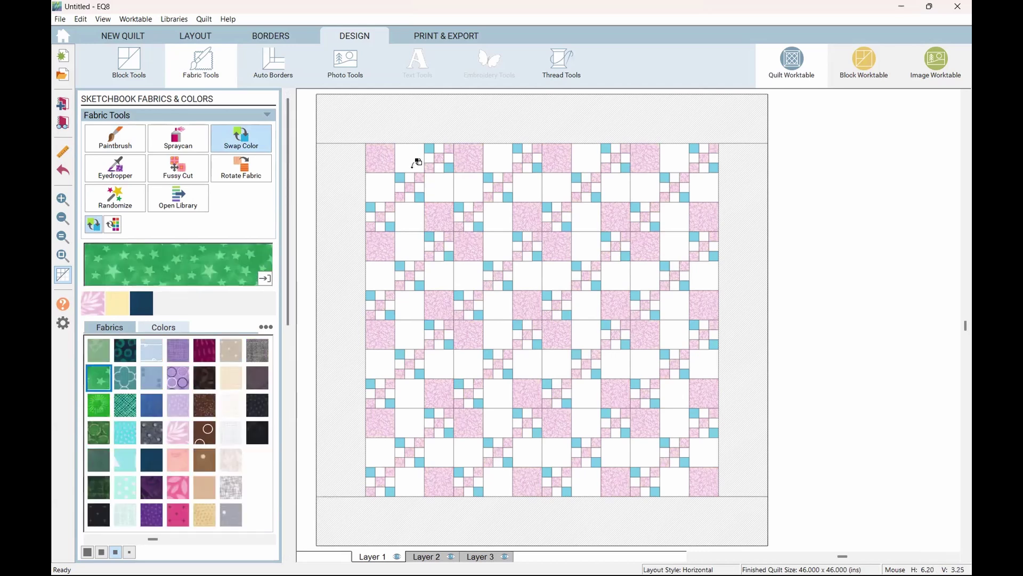
click(383, 156)
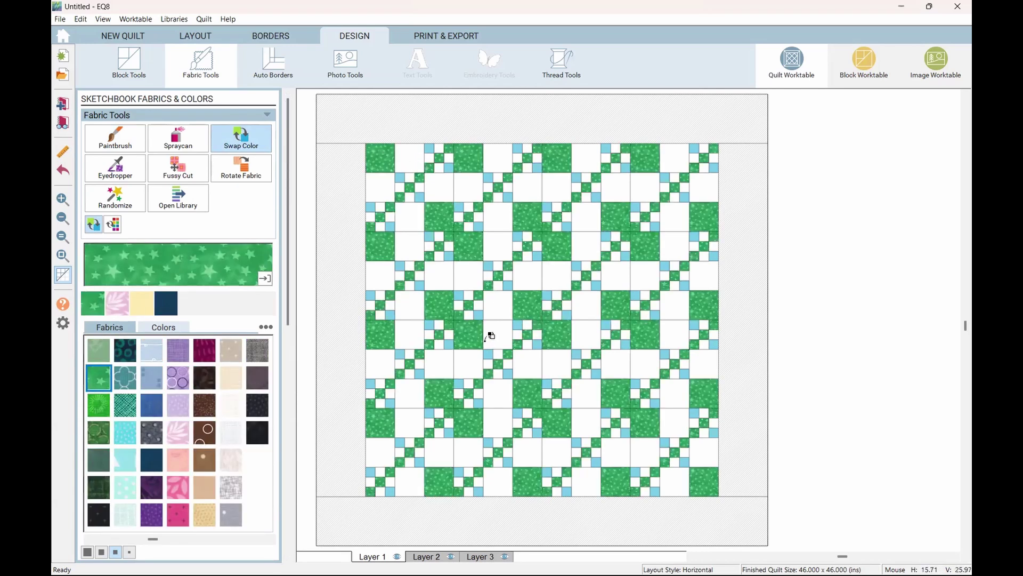
Fussy cut the green star fabric in the upper-left large square of the second block row's first block, shifting its stars within the patch
scroll(474, 245, up, 8)
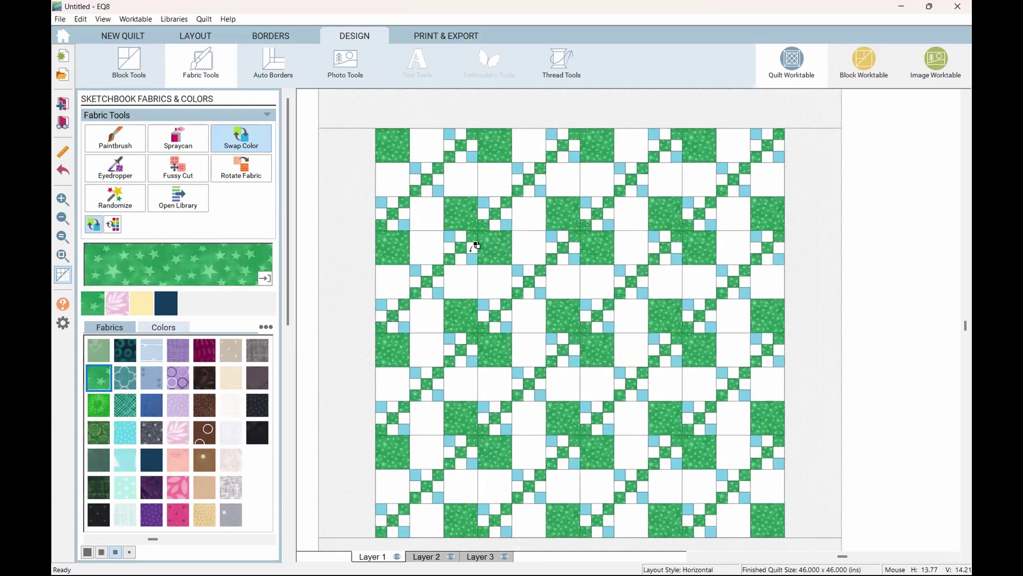
scroll(474, 245, up, 1)
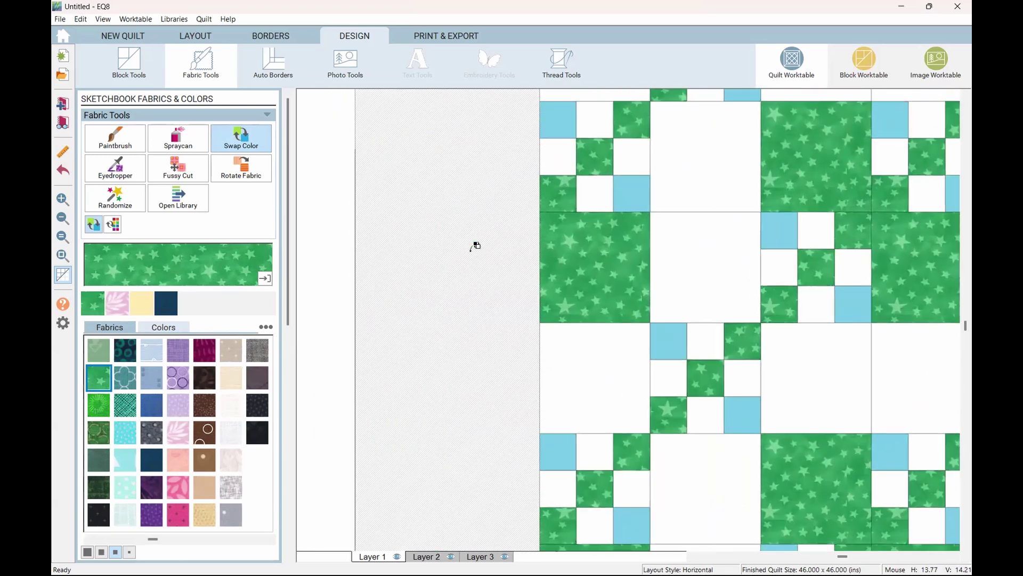
click(167, 176)
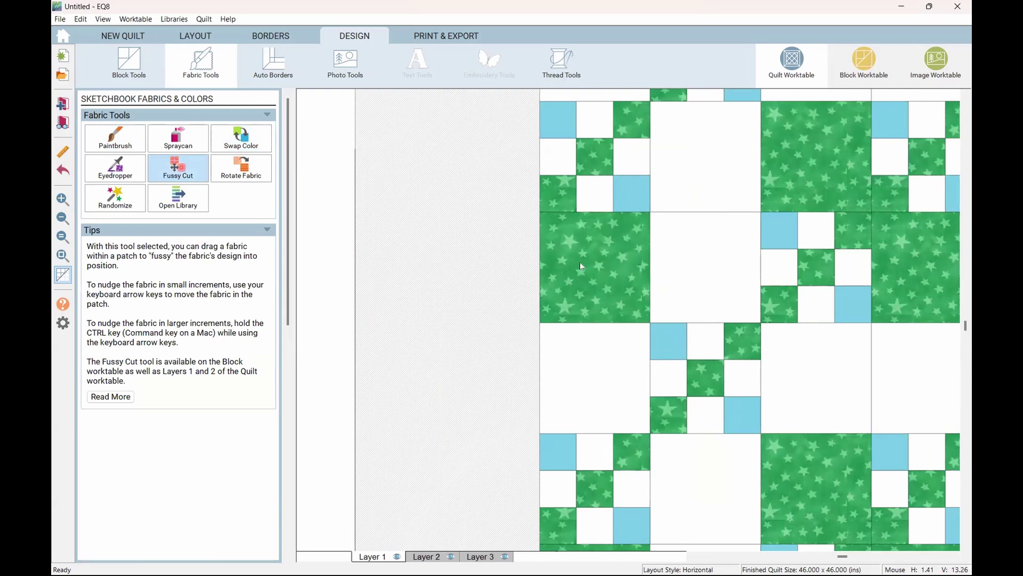
drag(601, 256, 484, 370)
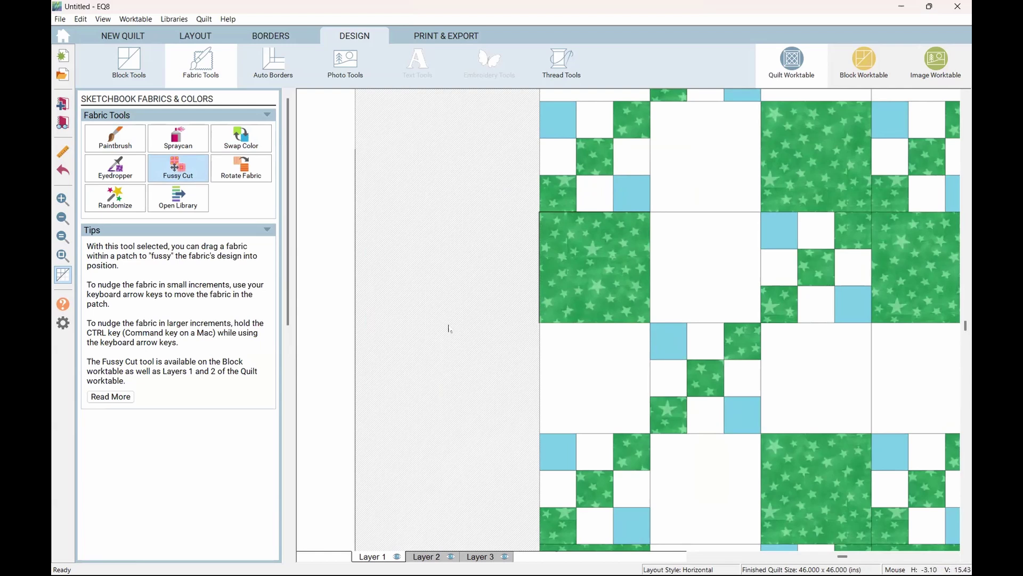
scroll(450, 323, down, 3)
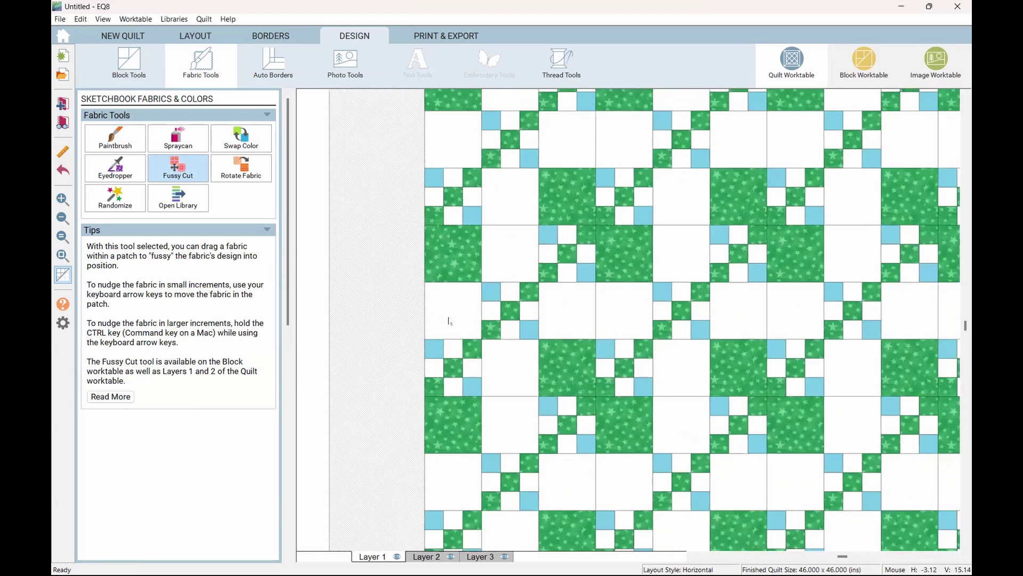
scroll(449, 322, down, 4)
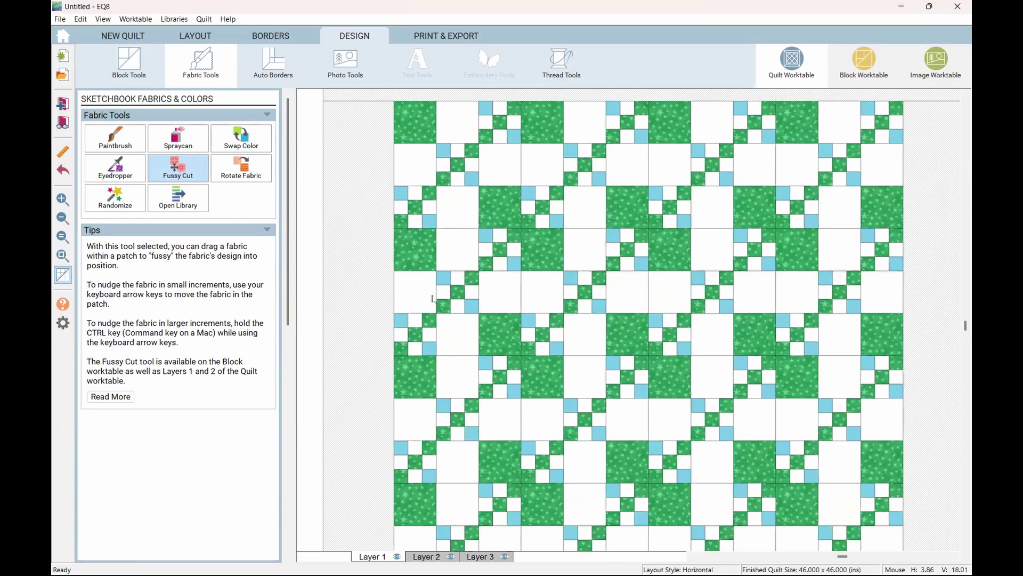
scroll(433, 299, down, 1)
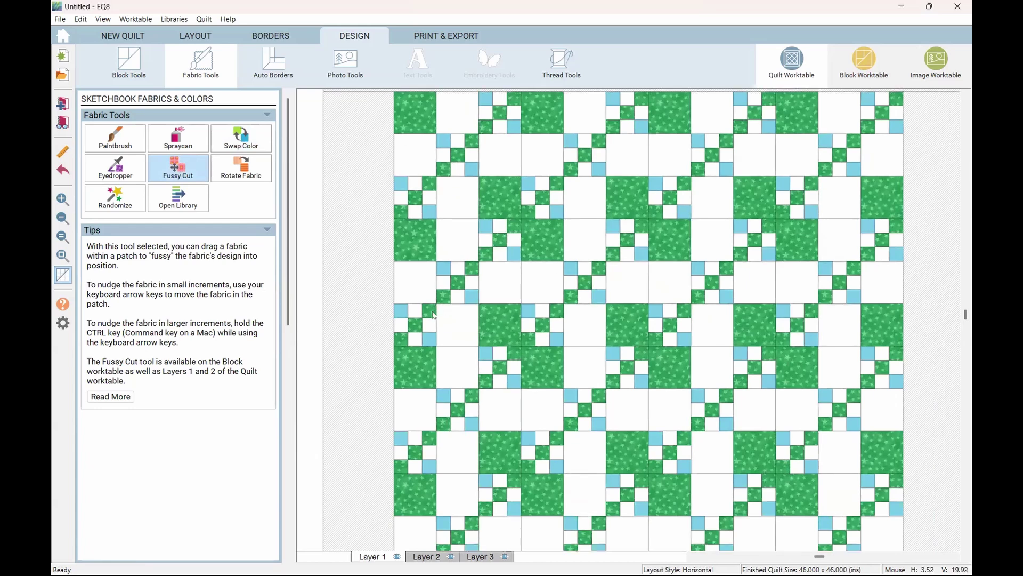
scroll(433, 315, down, 1)
scroll(432, 315, down, 4)
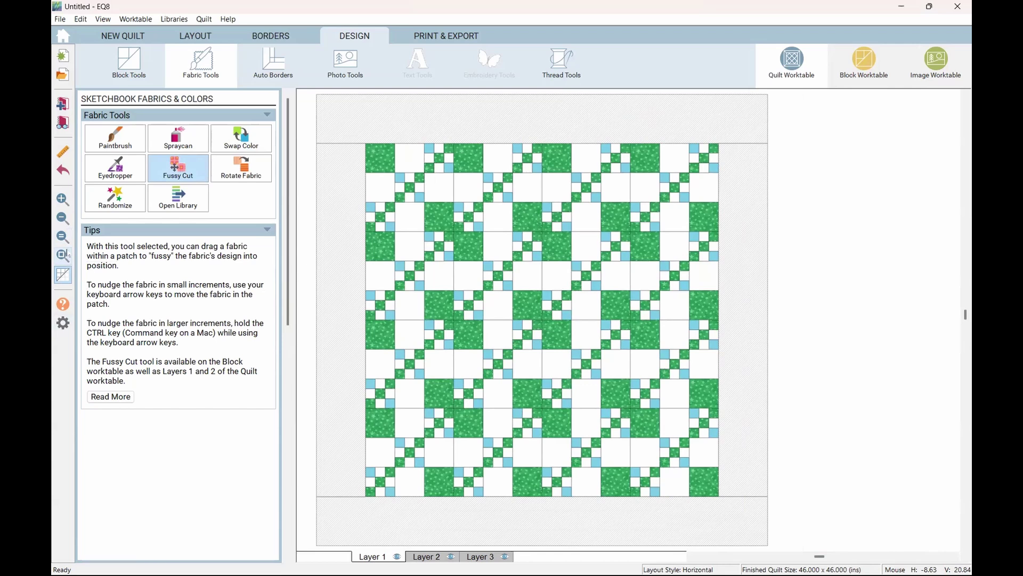
scroll(462, 289, up, 2)
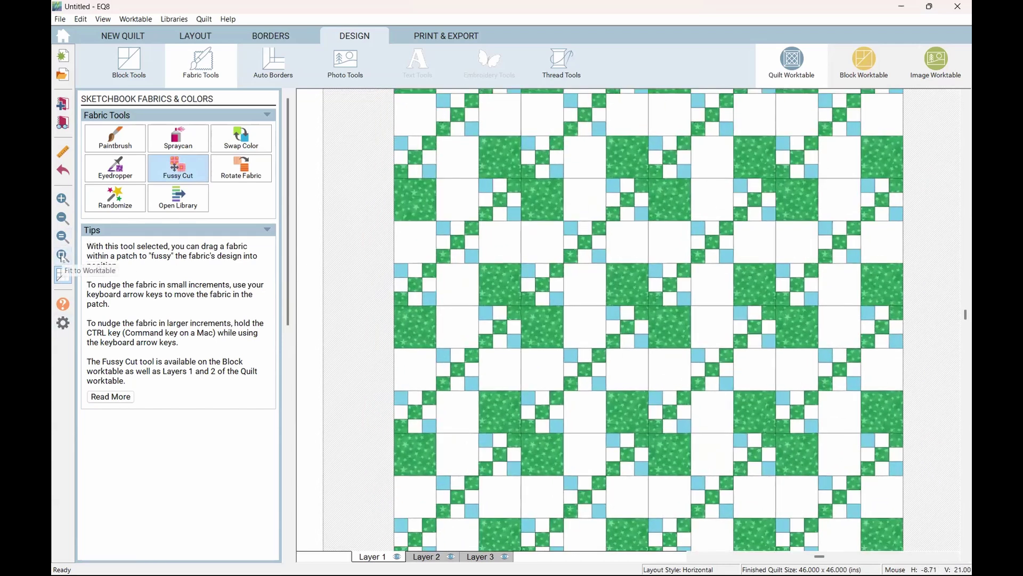
Magnify the quilt's upper-left area, zoom in closer on a few of its blocks, and return to the whole quilt
click(62, 256)
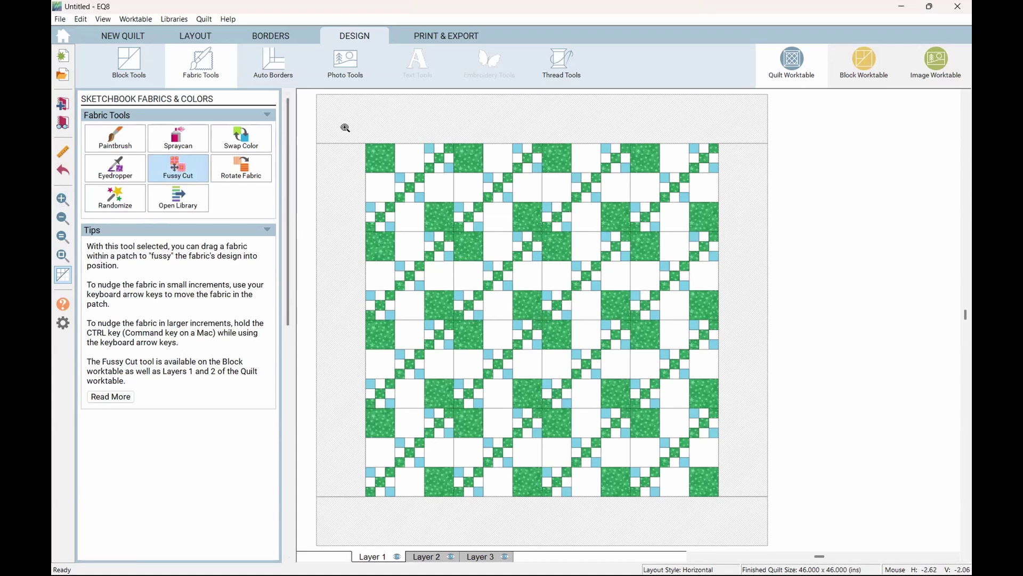
drag(345, 128, 558, 341)
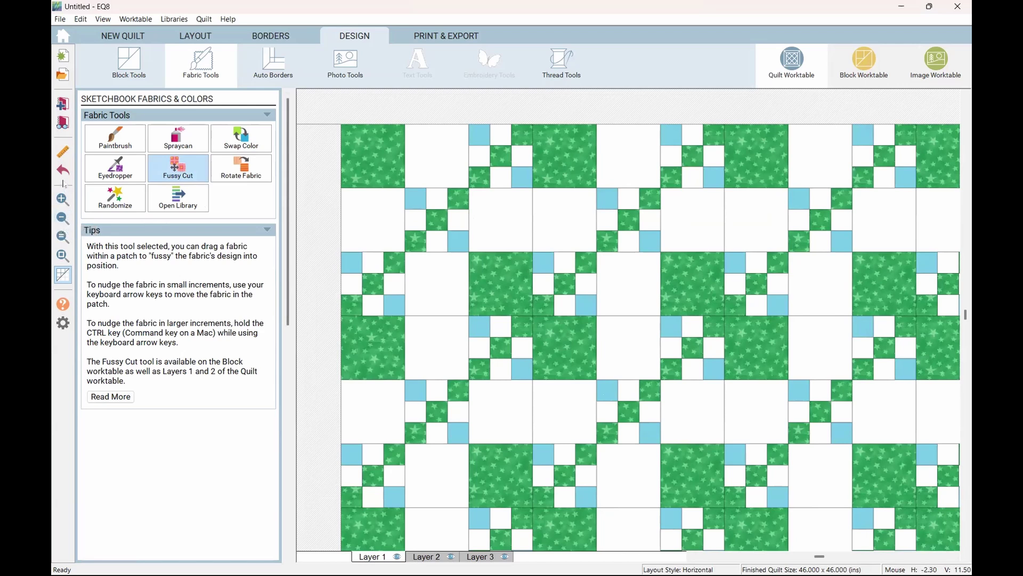
click(61, 201)
drag(453, 239, 629, 390)
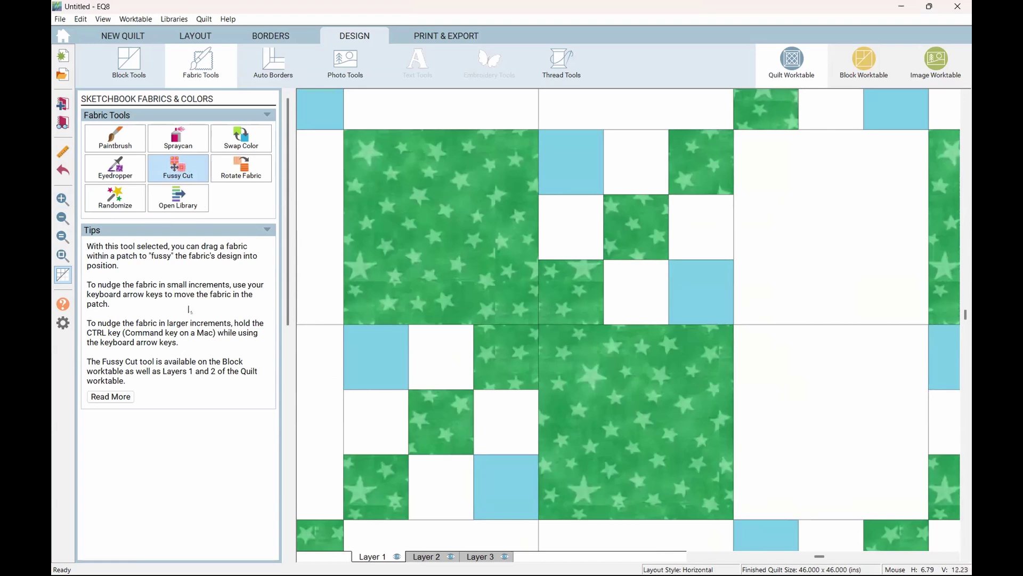
click(62, 219)
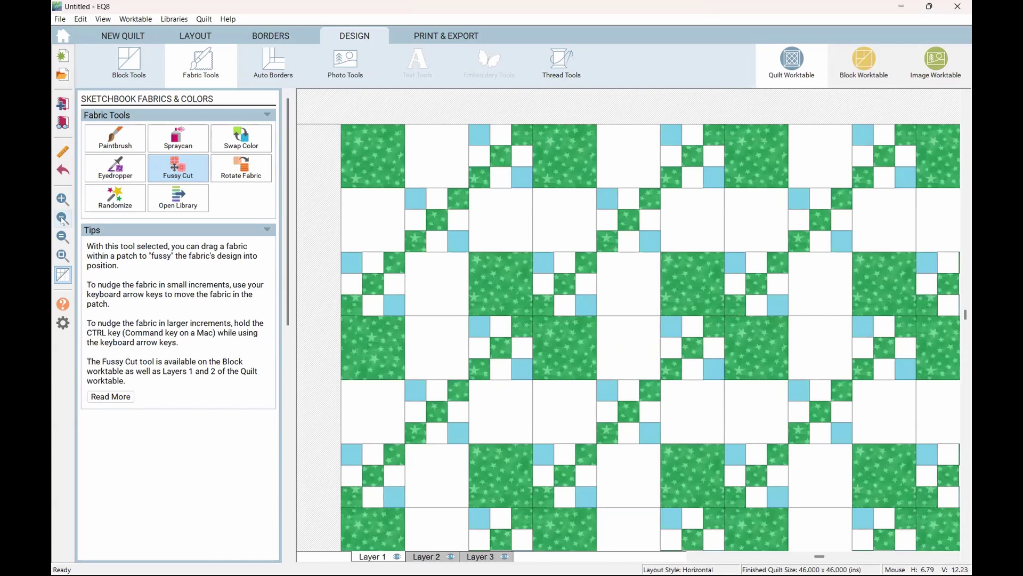
click(62, 219)
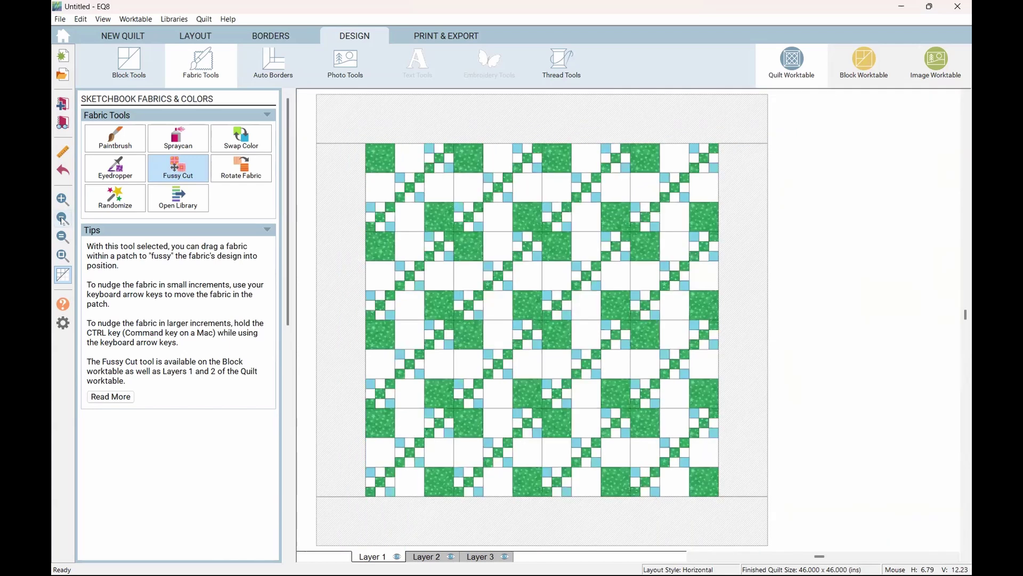
Measure the width of a small nine-patch square in the first block with the tape measure, and fit the quilt to the worktable
click(62, 153)
scroll(403, 185, up, 5)
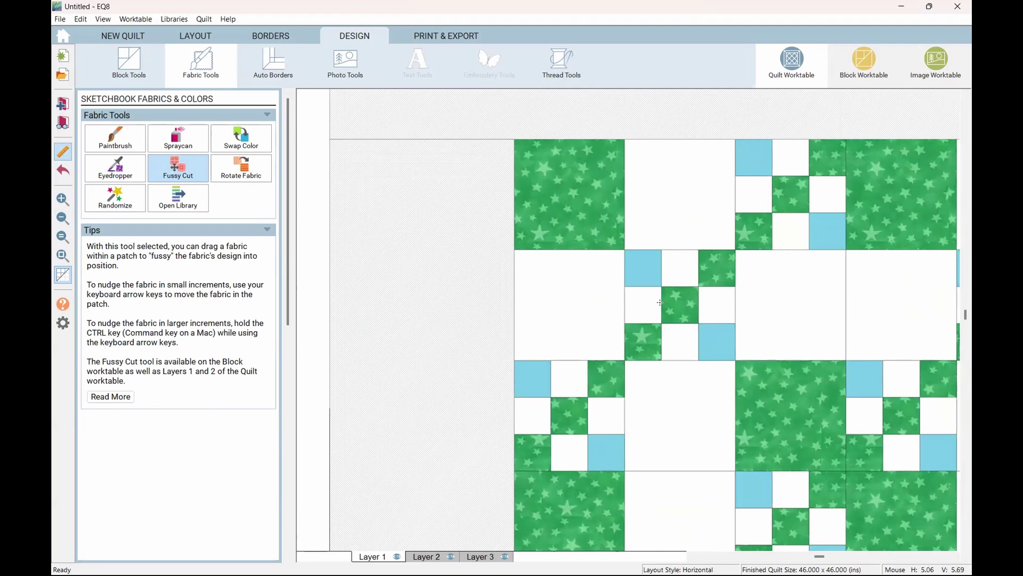
drag(660, 303, 698, 304)
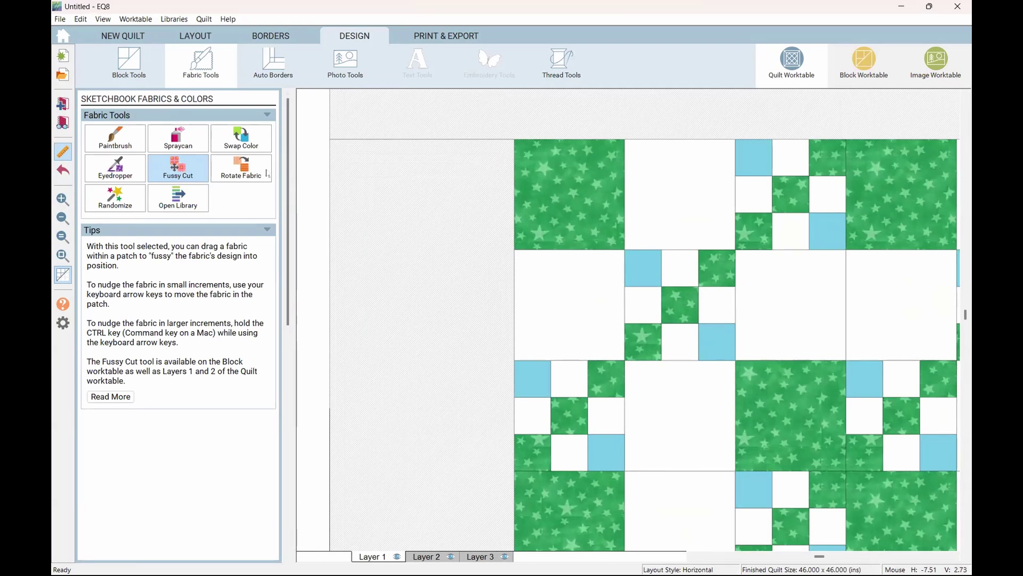
click(63, 257)
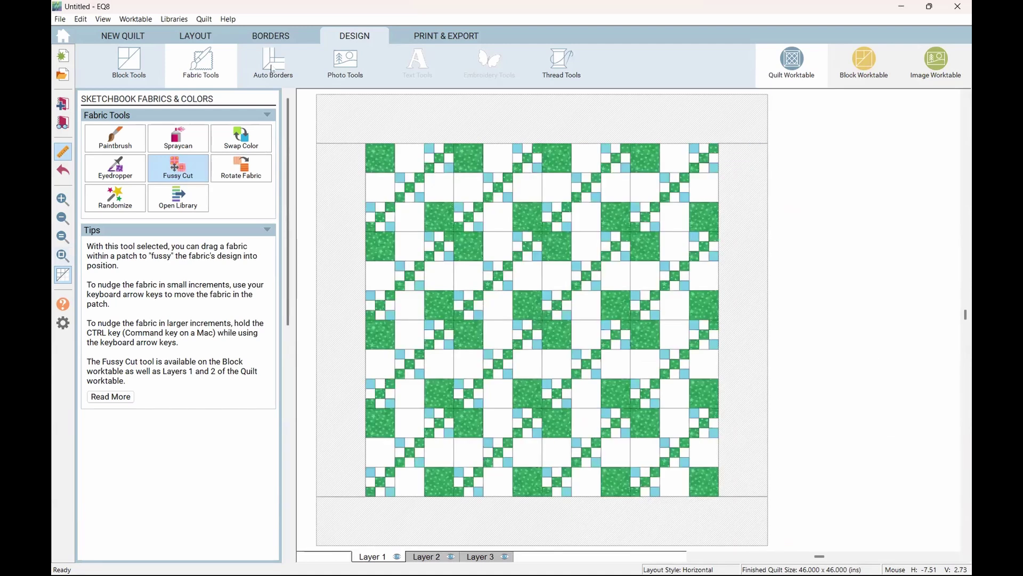
Apply the Vines auto border with the brown leafy vine on a pink background around the quilt
click(274, 62)
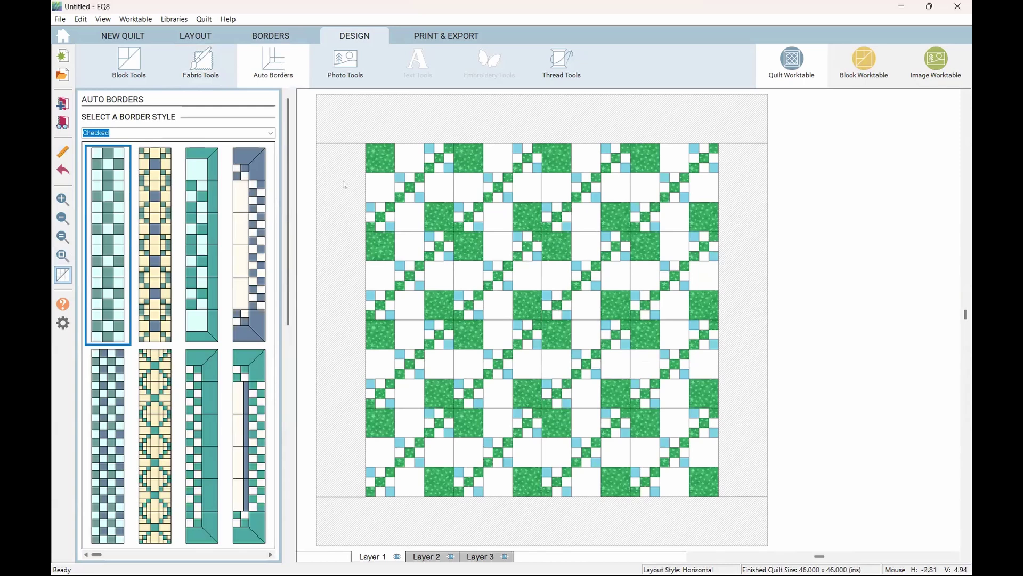
scroll(341, 223, down, 1)
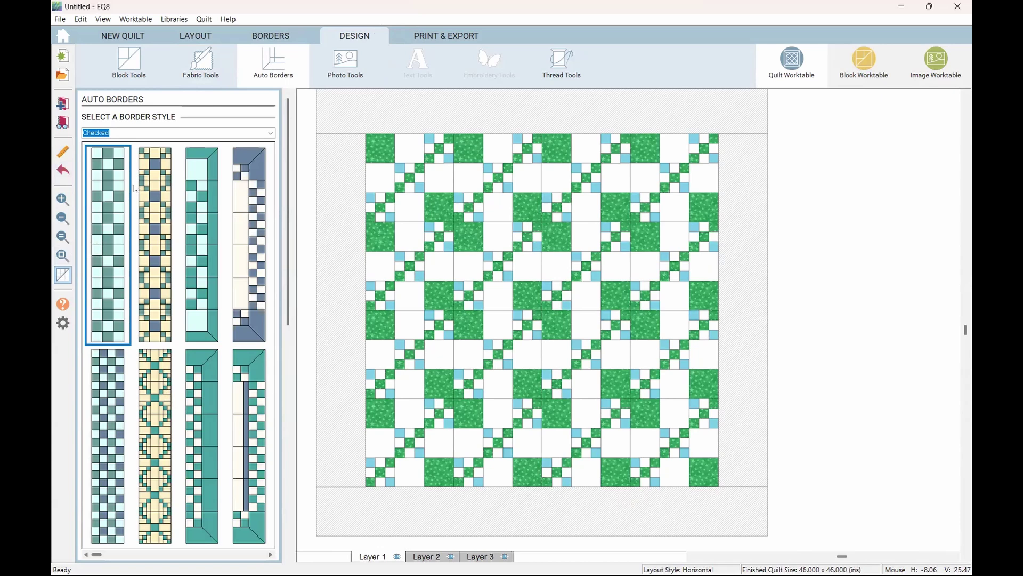
click(270, 134)
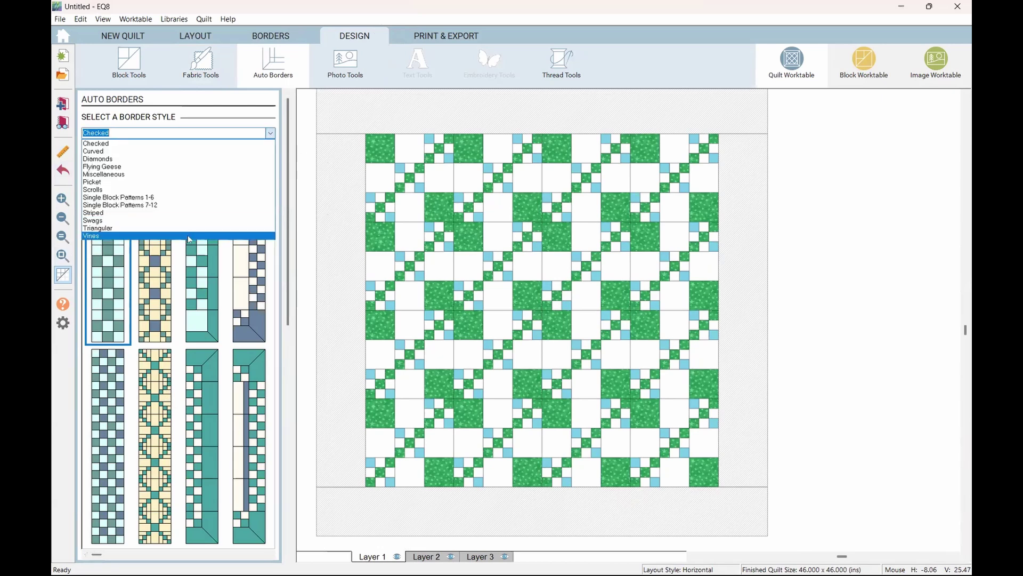
click(189, 236)
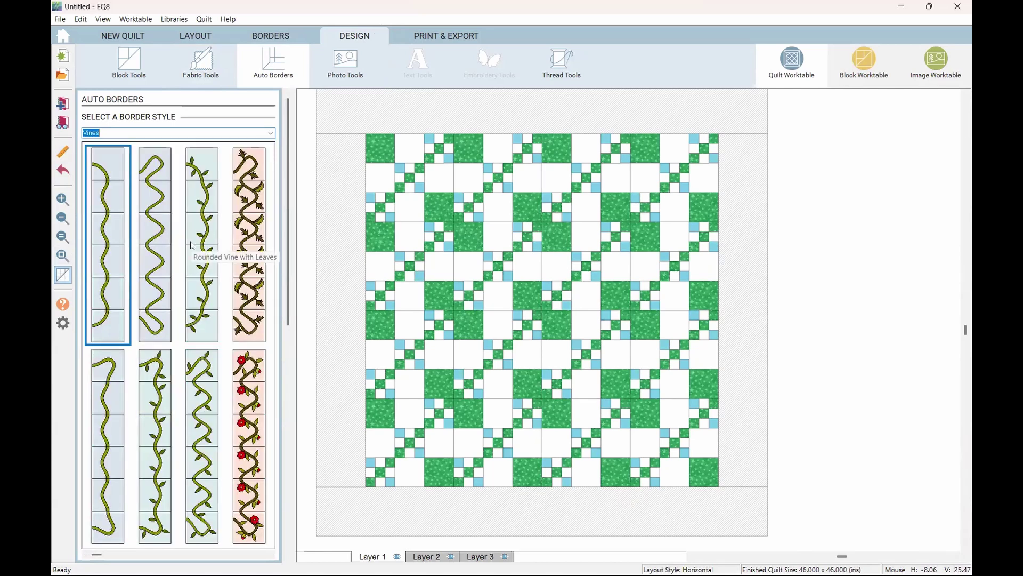
click(254, 277)
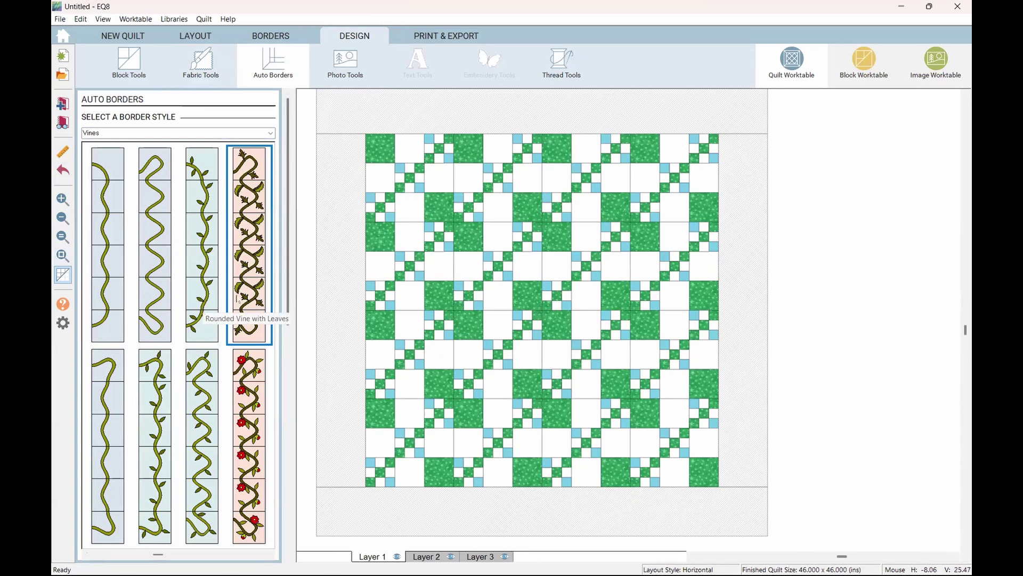
click(734, 335)
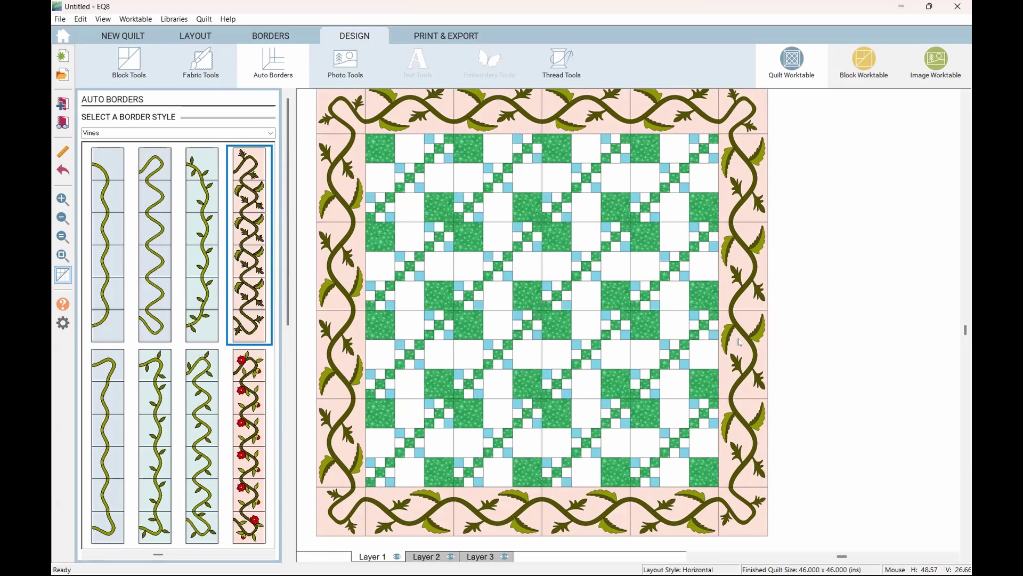
Try setting the bluebird photo into the second block of the second row on Layer 1, and undo it
click(345, 63)
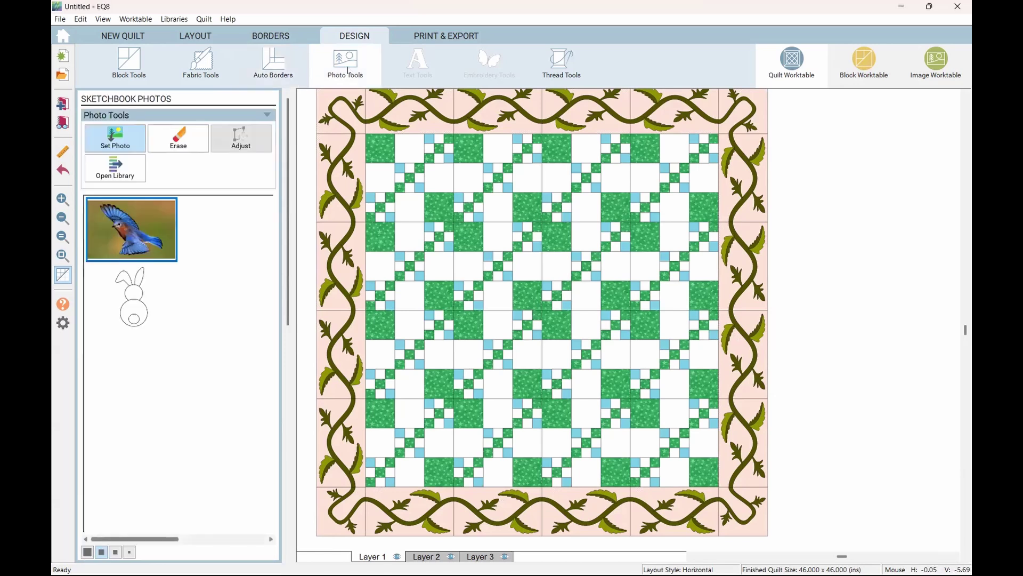
scroll(709, 231, down, 1)
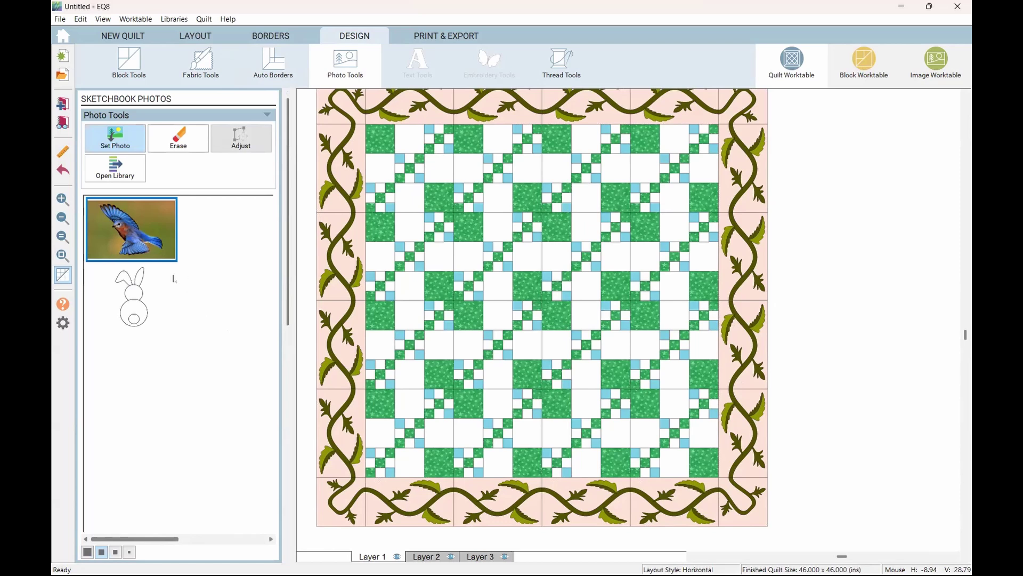
scroll(212, 356, down, 1)
scroll(212, 356, up, 1)
click(512, 243)
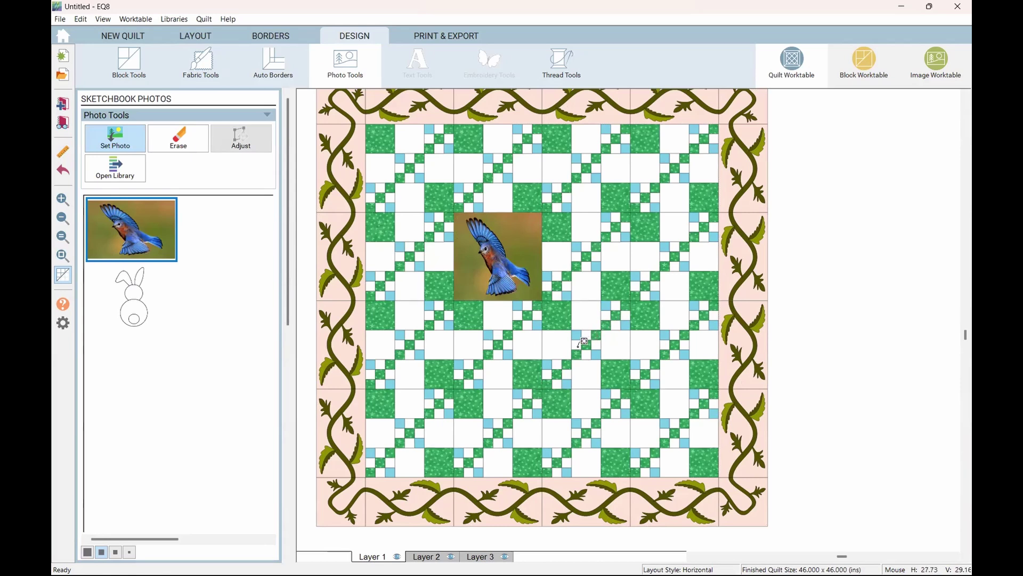
scroll(581, 344, down, 3)
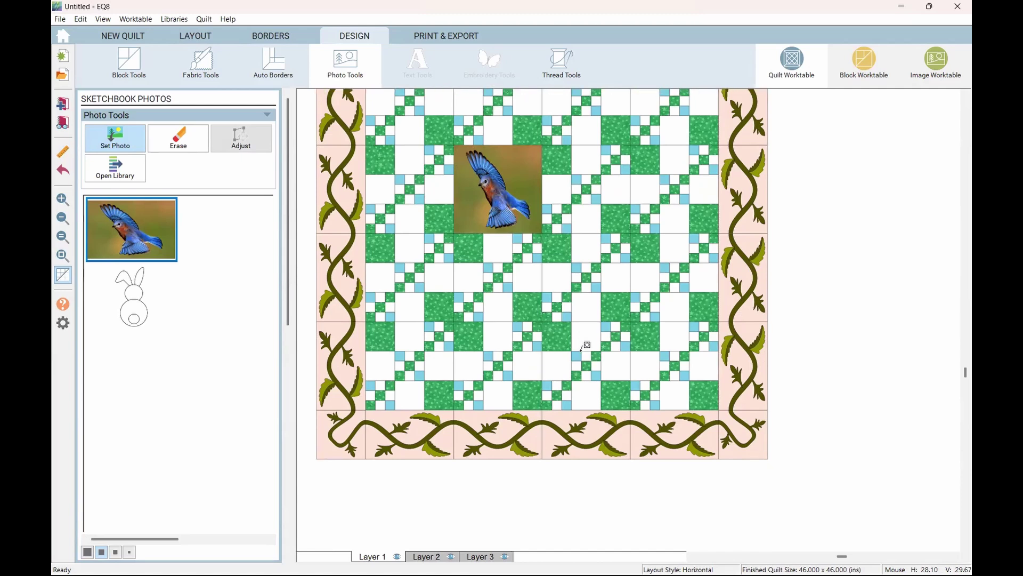
scroll(585, 347, down, 1)
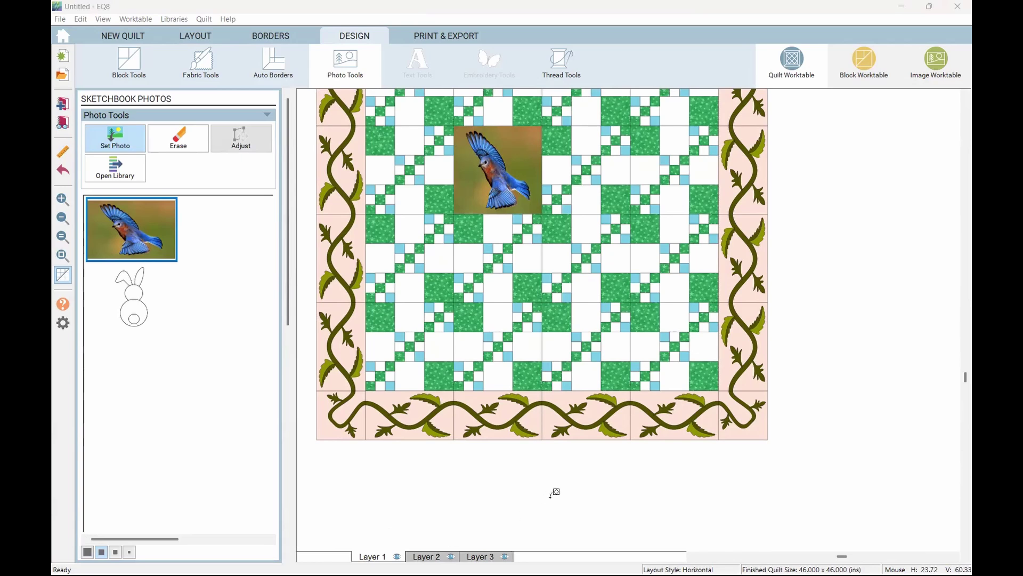
key(ctrl+z)
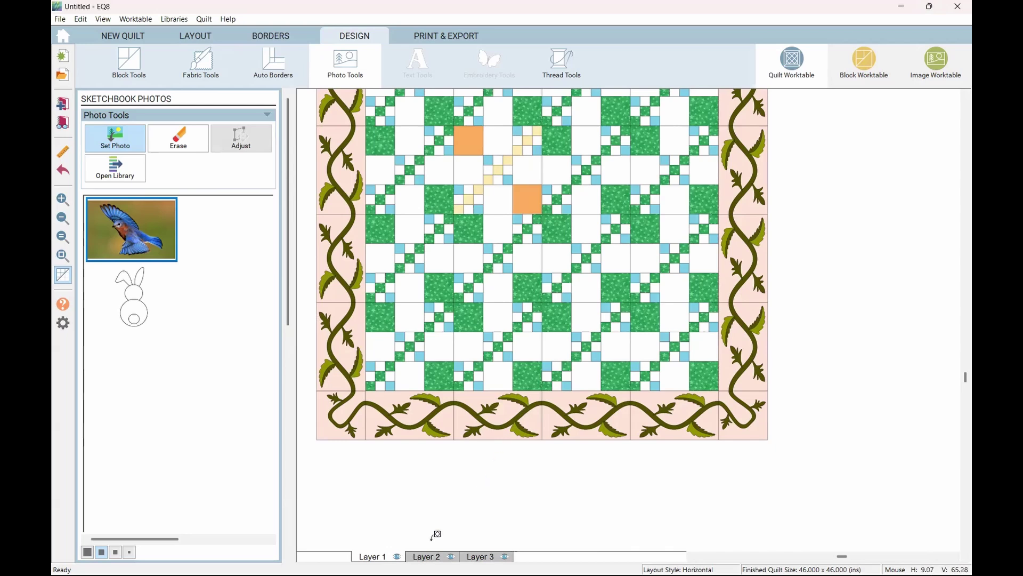
Place the bluebird photo on Layer 2 over the quilt's lower-right blocks
click(426, 557)
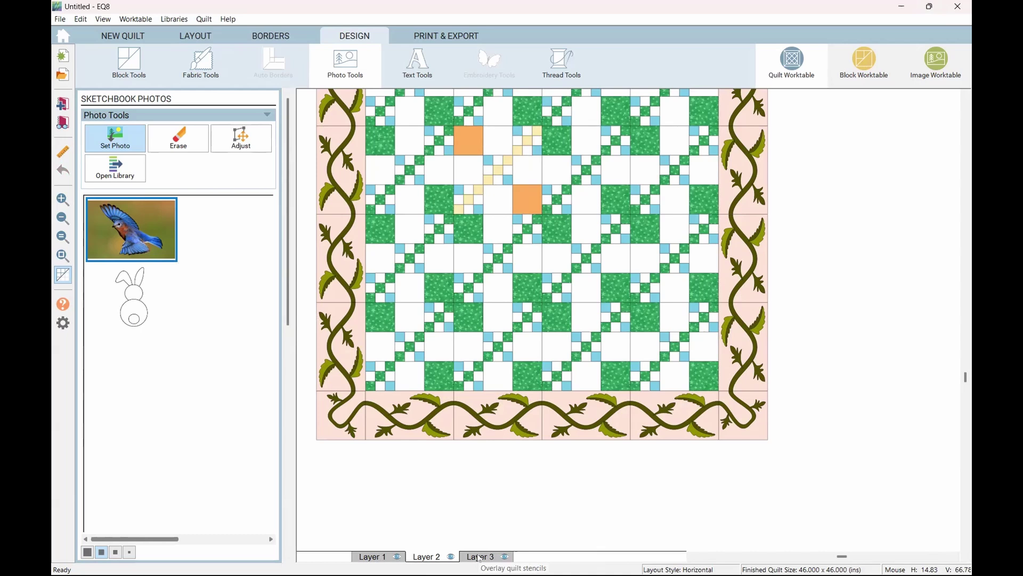
drag(149, 246, 559, 247)
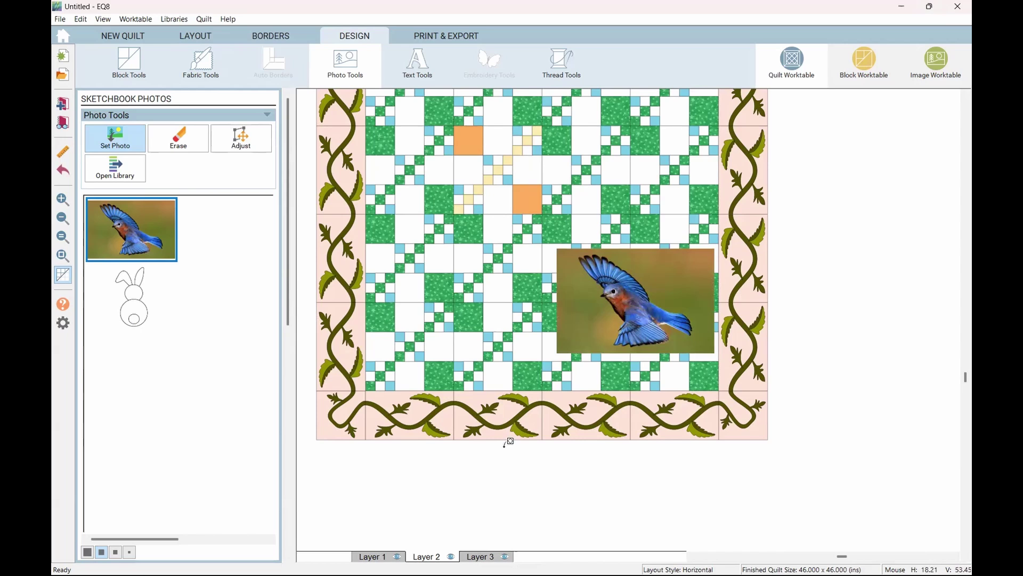
Toggle the visibility of Layer 2, and hide Layer 1 to view the bluebird photo over the faded quilt
click(451, 557)
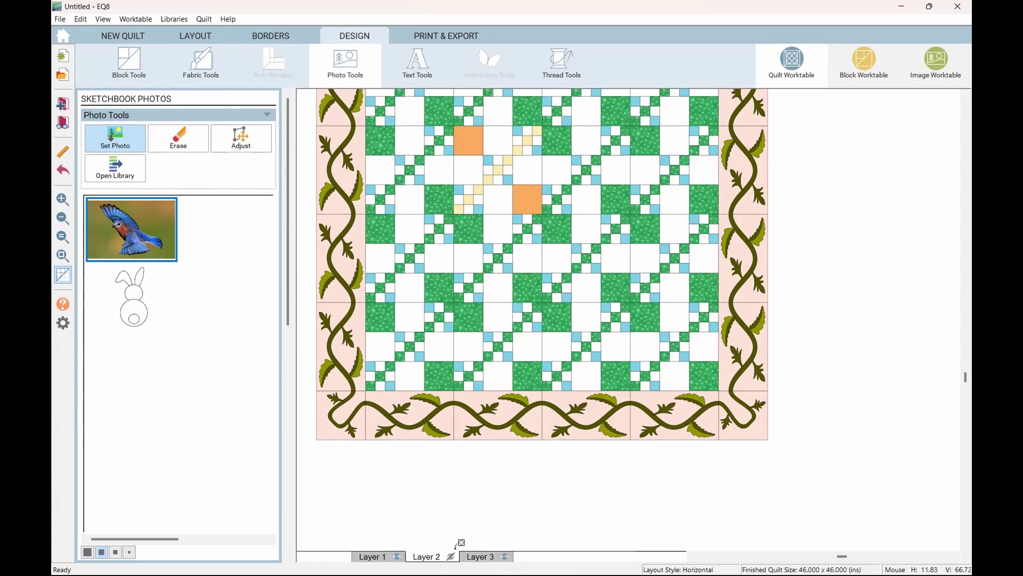
click(397, 556)
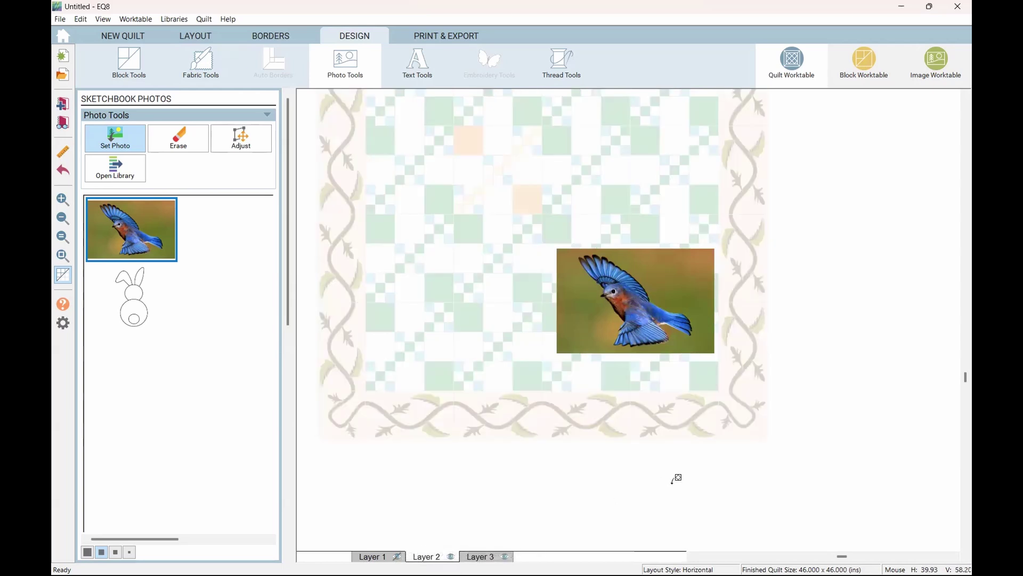
click(393, 556)
scroll(469, 437, up, 1)
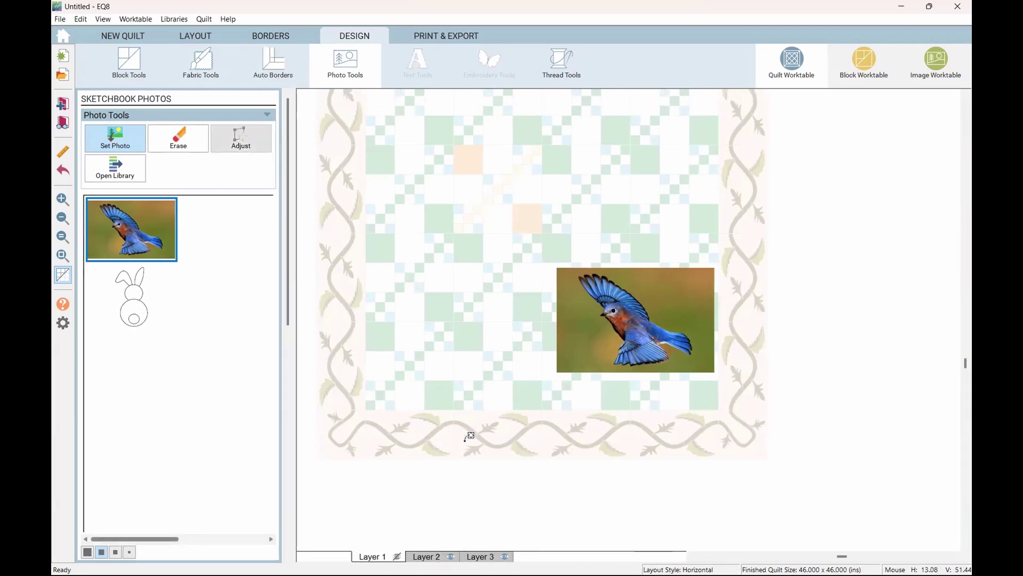
scroll(469, 438, up, 3)
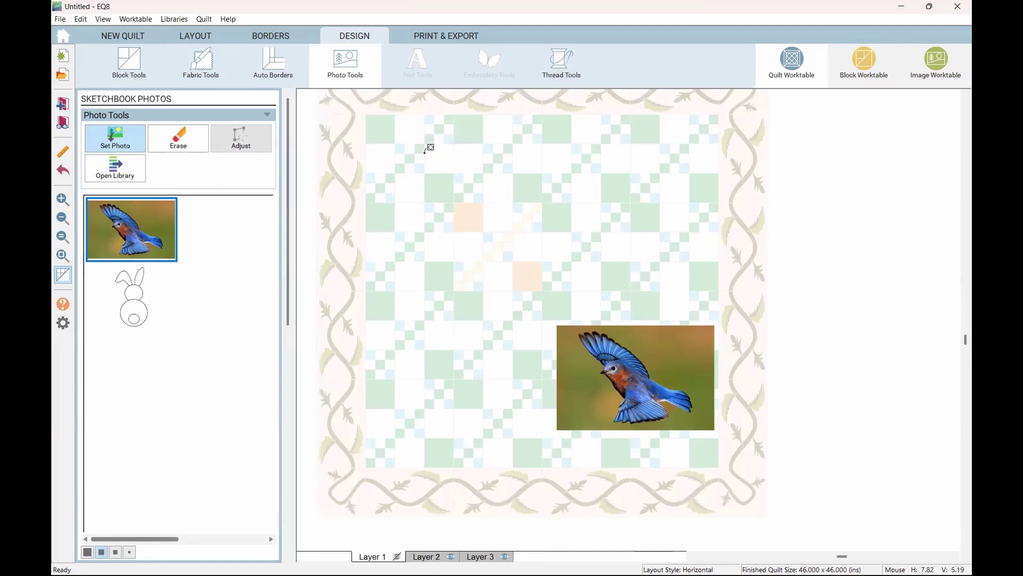
scroll(436, 184, up, 2)
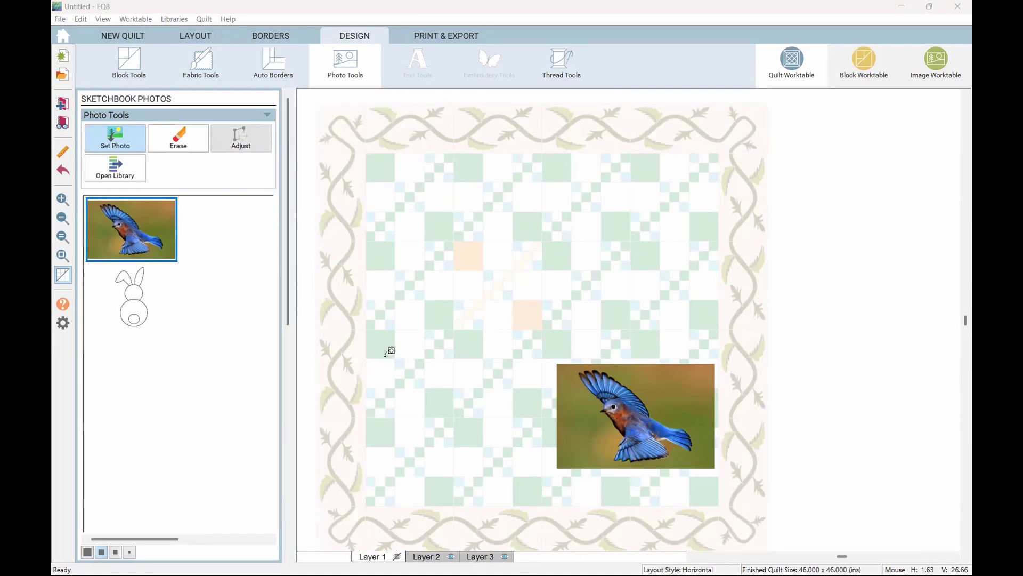
scroll(441, 286, down, 2)
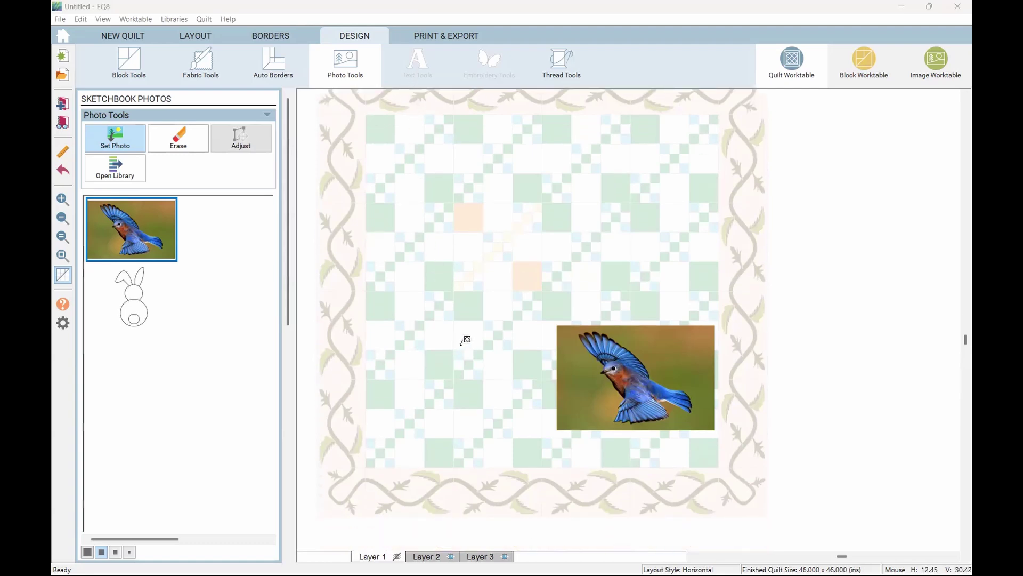
scroll(457, 345, down, 3)
scroll(464, 341, up, 1)
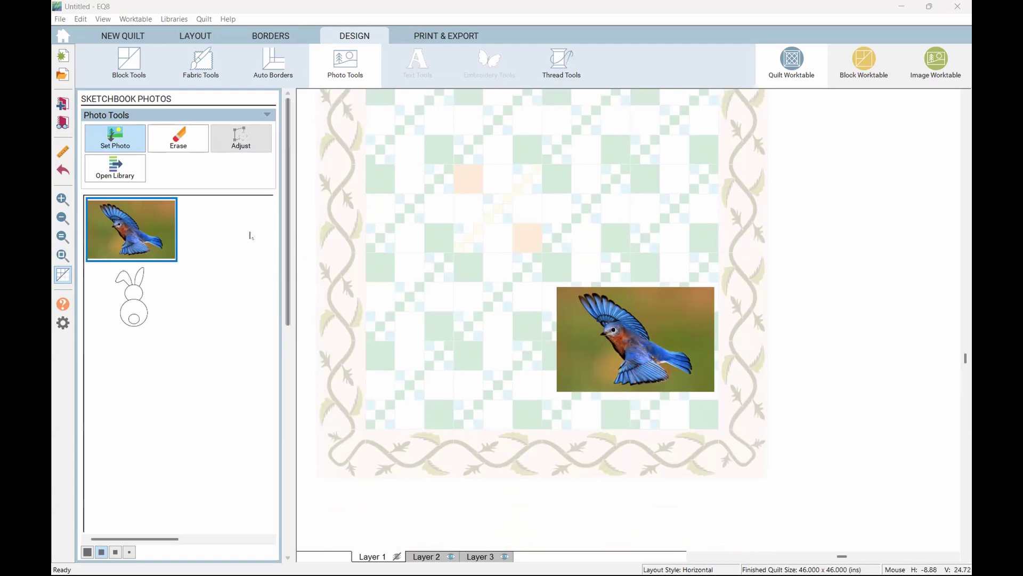
Switch through Layers 2 and 3 to compare their available tools, and return to Layer 1 and make it visible again
click(427, 555)
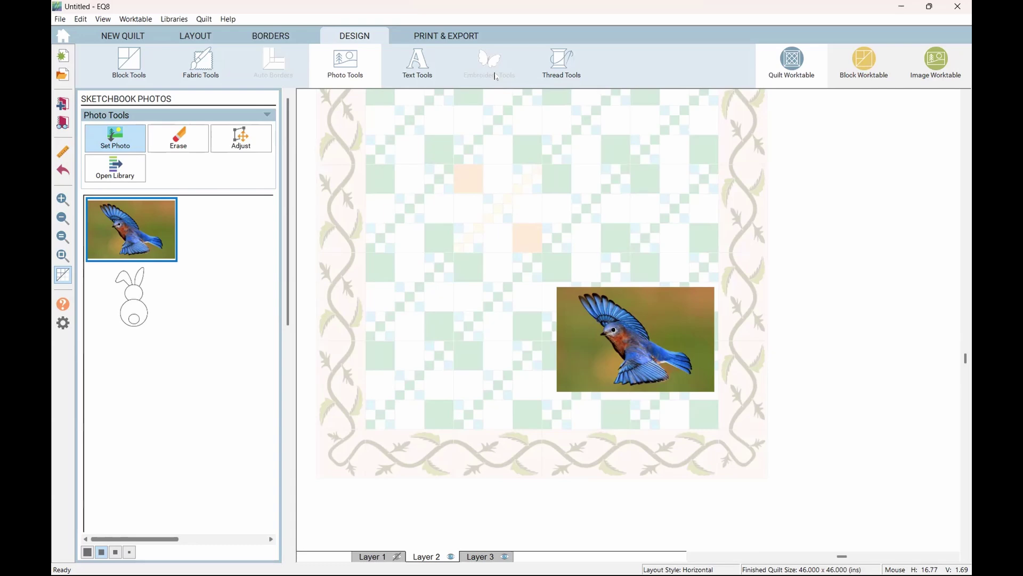
click(489, 557)
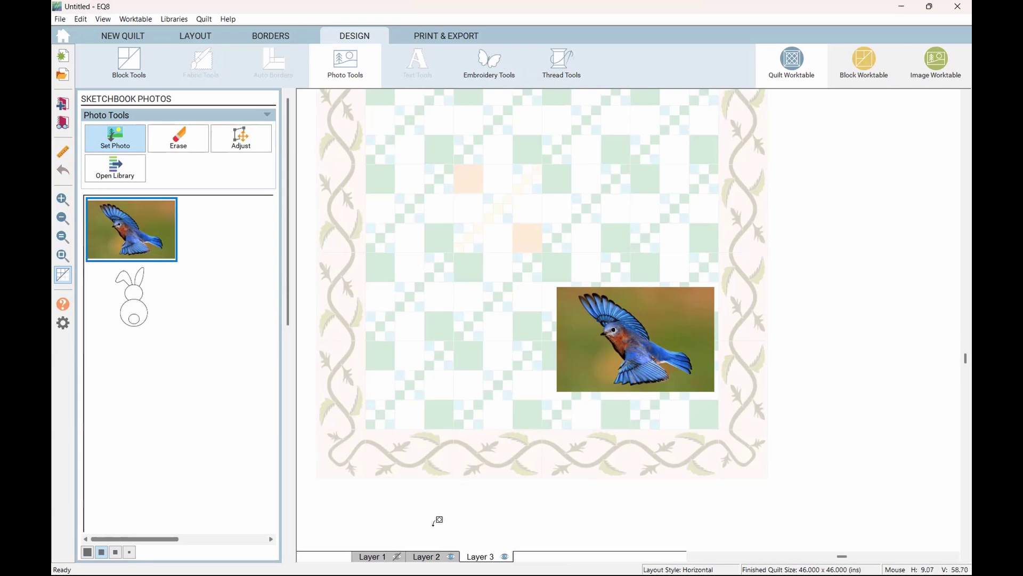
click(383, 557)
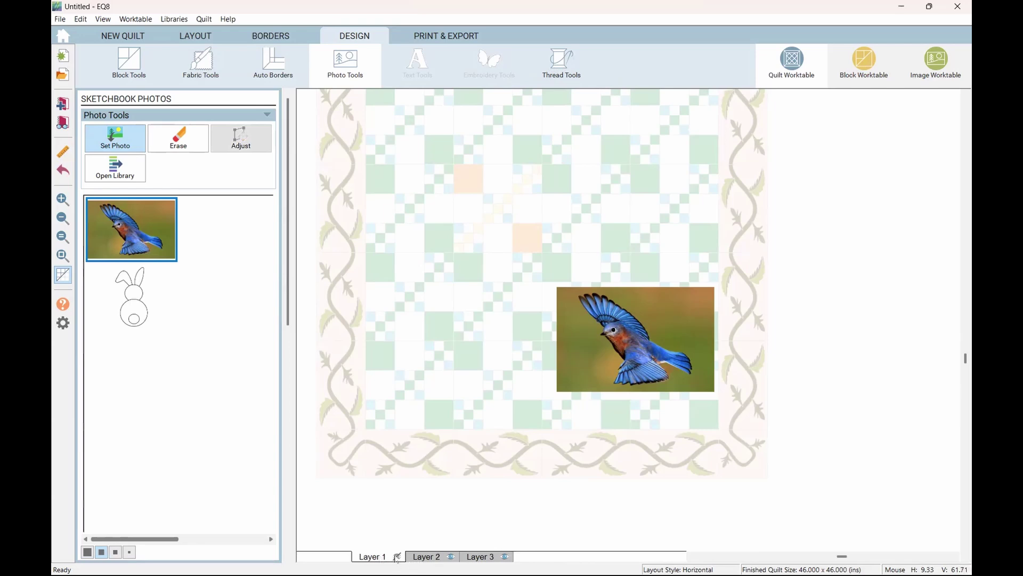
click(397, 557)
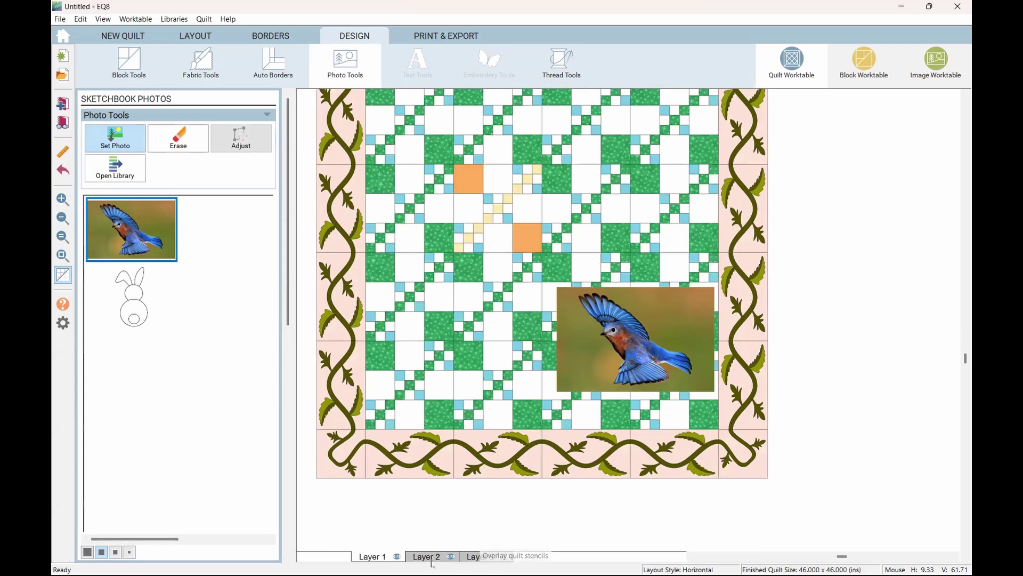
Open the quilt's print and export options
scroll(437, 453, up, 2)
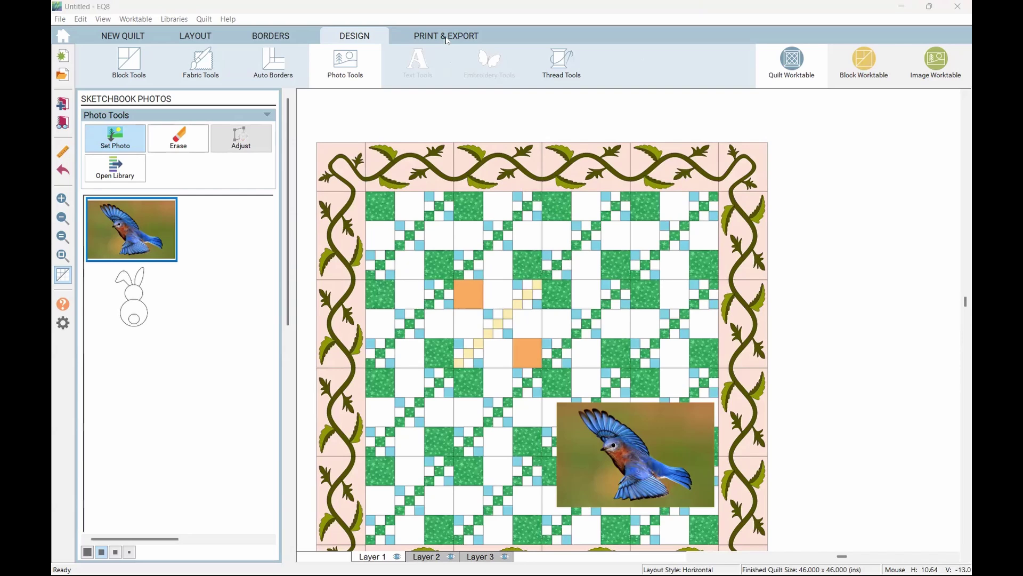
click(447, 36)
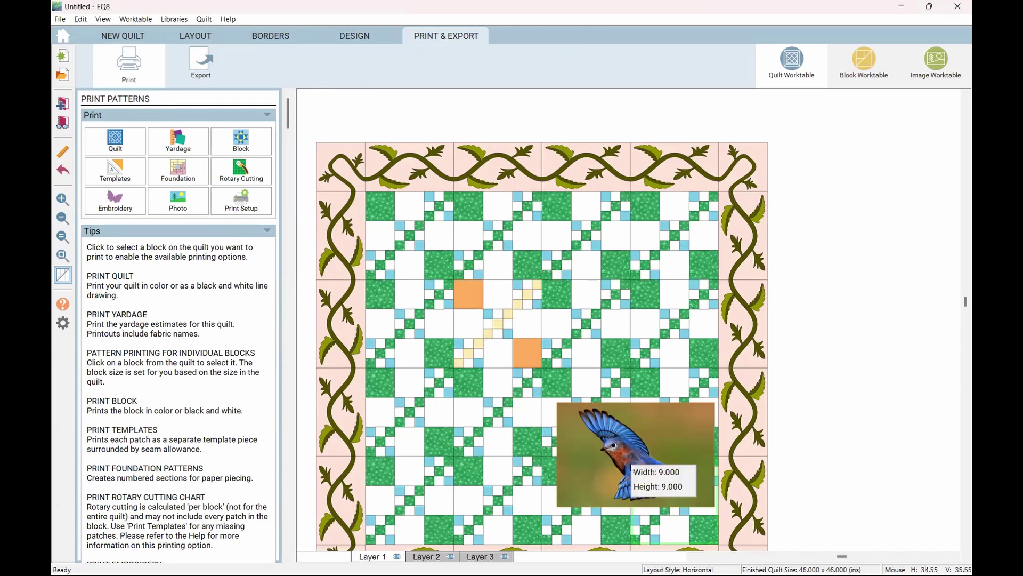
Select a block near the quilt's lower-right corner and the upper-left nine patch block to compare their available print options
click(632, 463)
scroll(634, 455, down, 1)
scroll(634, 455, down, 3)
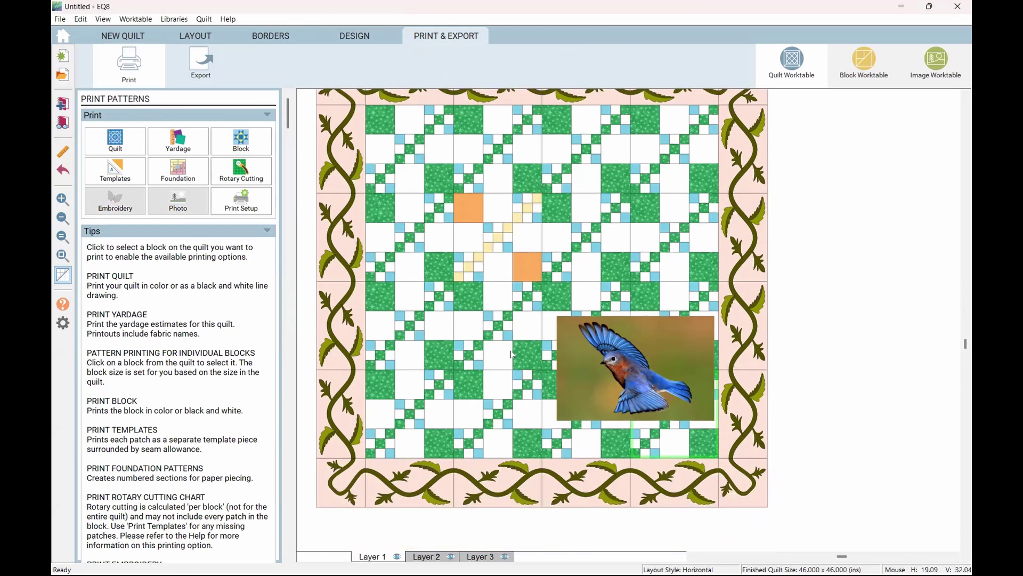
scroll(520, 359, up, 4)
click(405, 240)
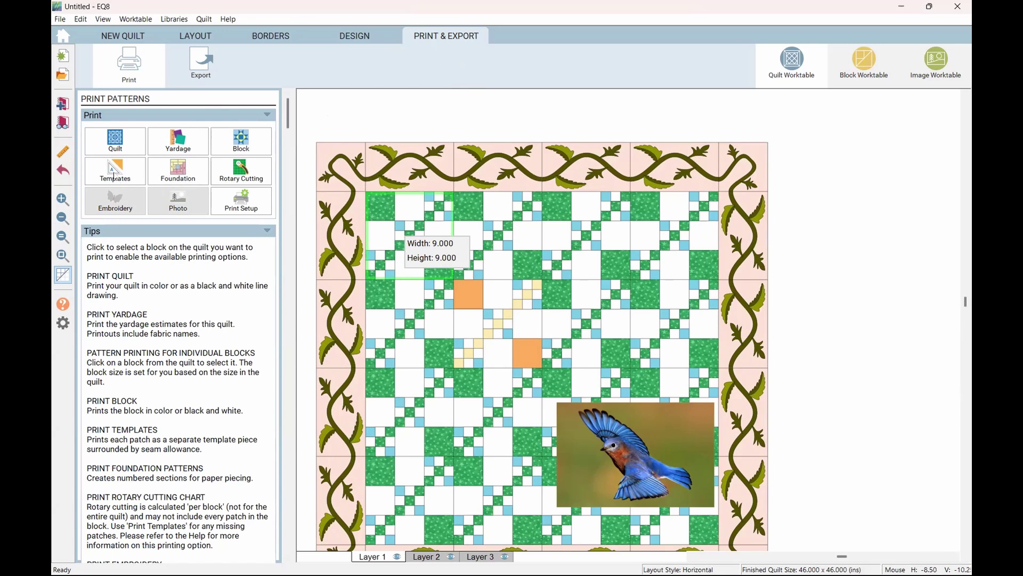
Preview the printable templates for the first vine block of the top border, and close the preview
click(381, 181)
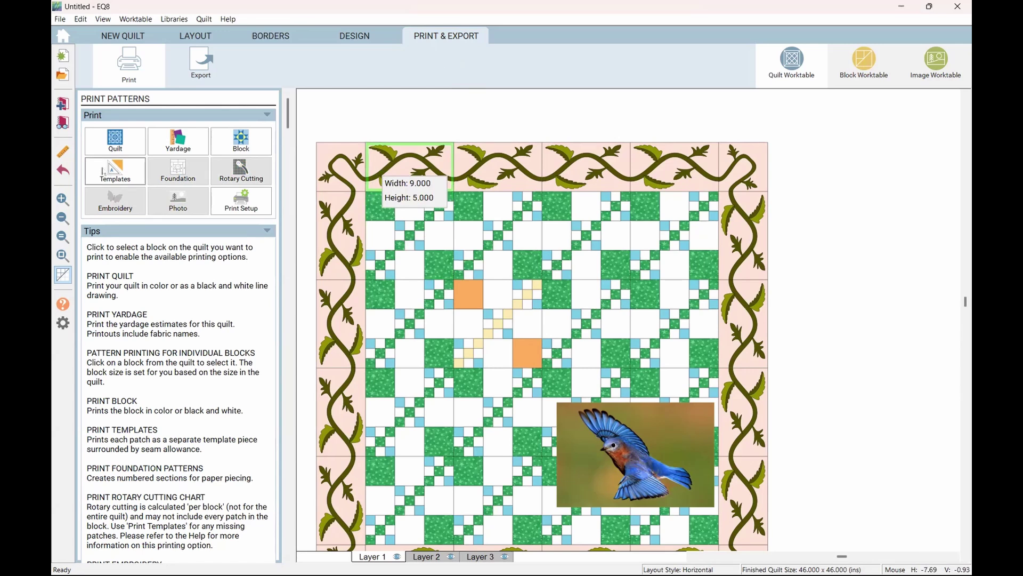
click(103, 172)
click(535, 396)
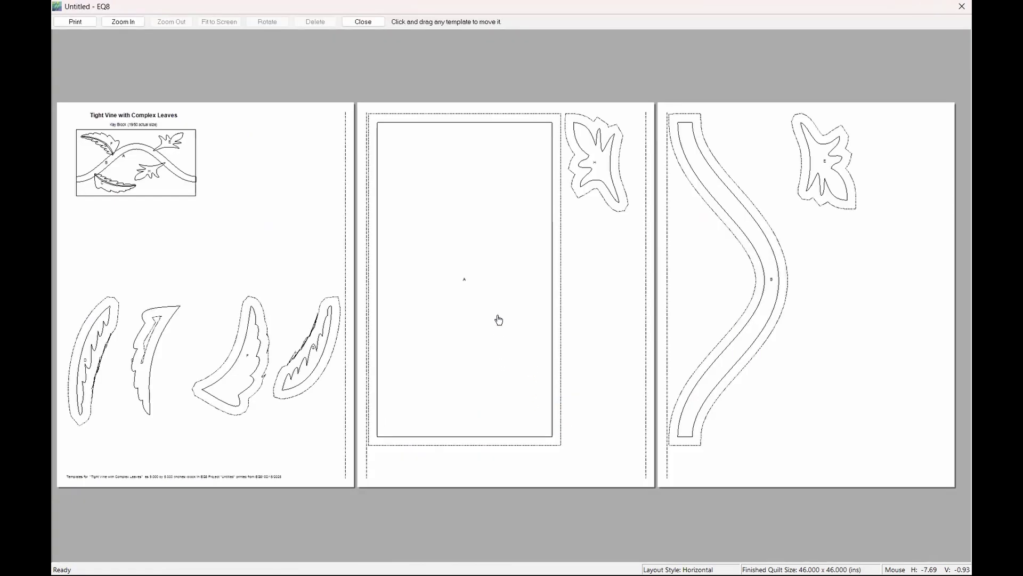
click(368, 23)
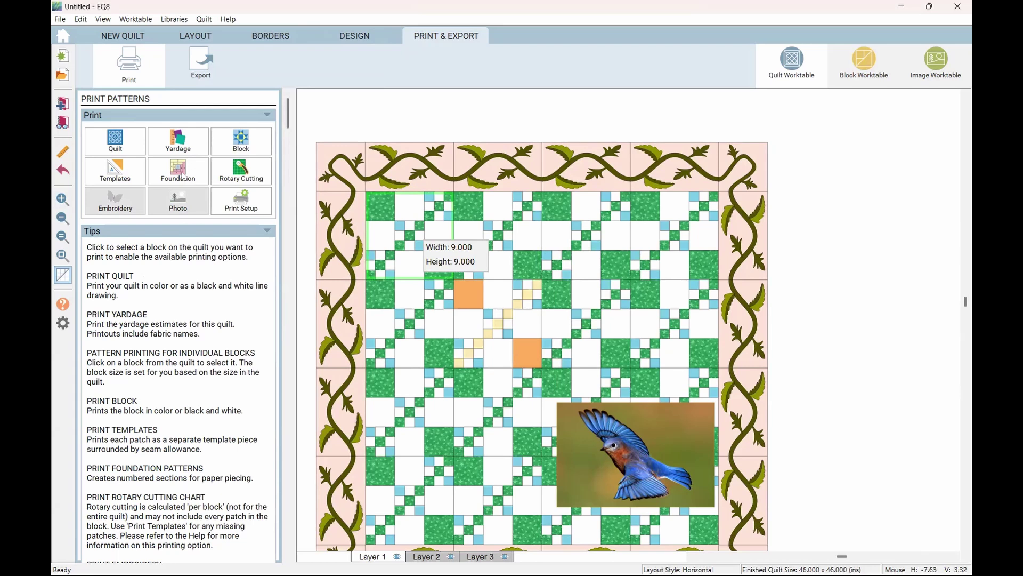
Review the foundation pattern sections of the quilt's upper-left block, and preview its rotary cutting chart
click(182, 176)
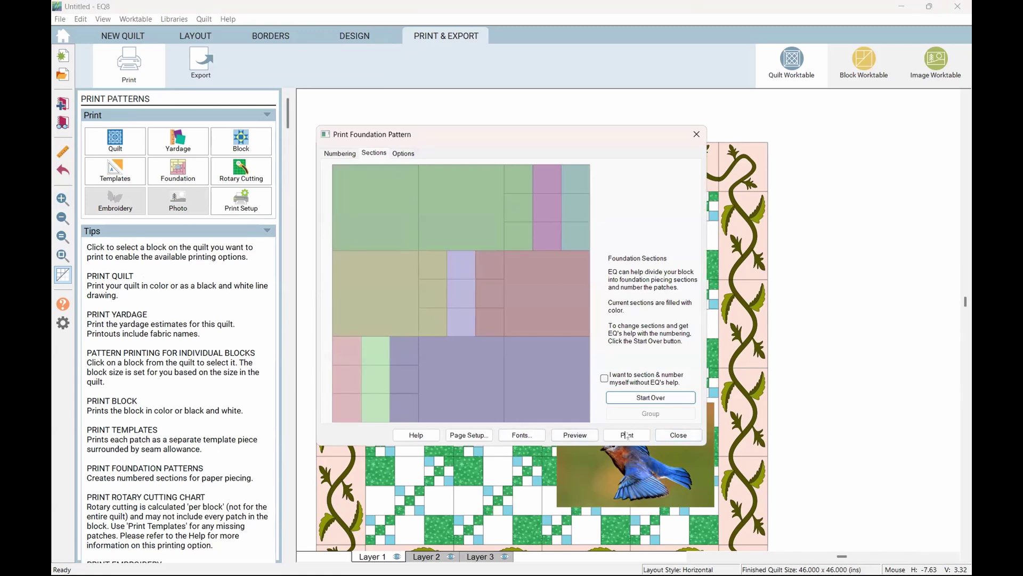
click(677, 435)
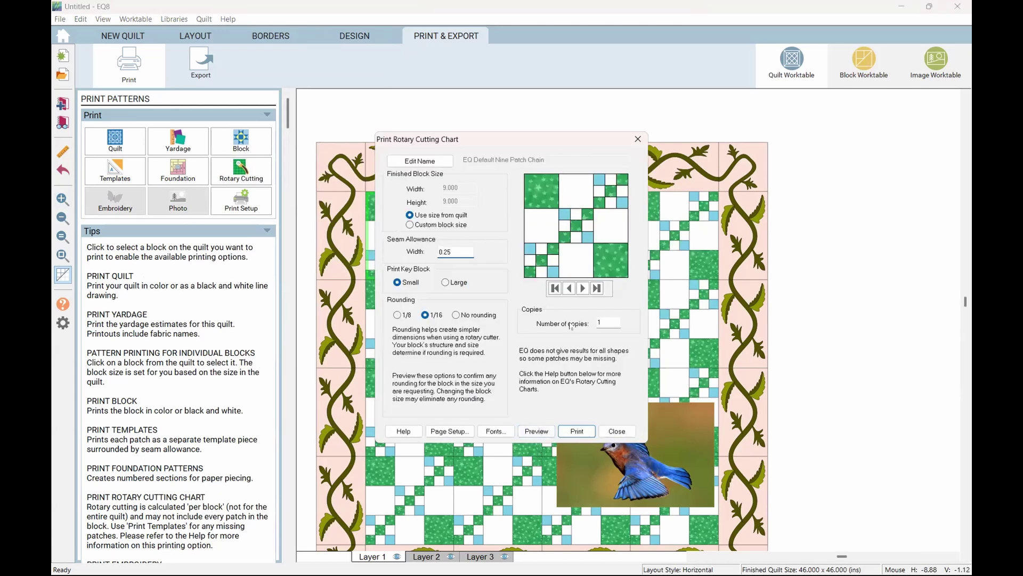
click(529, 432)
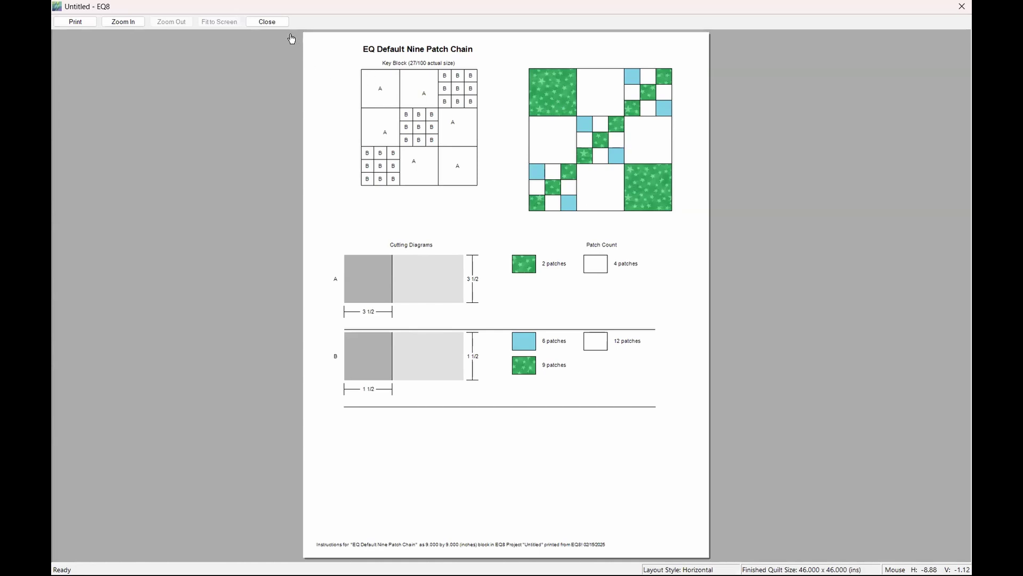
click(268, 23)
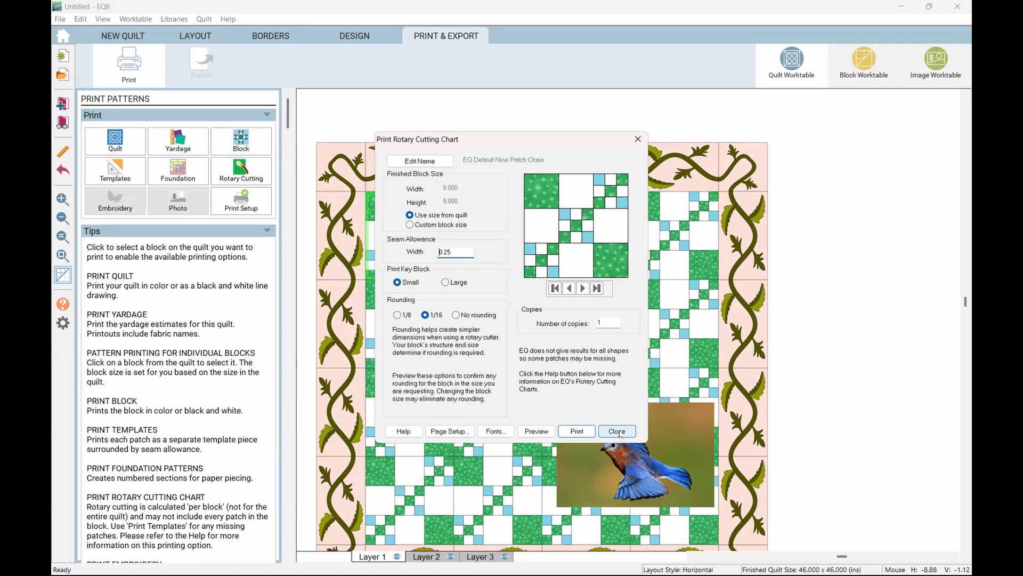
click(621, 435)
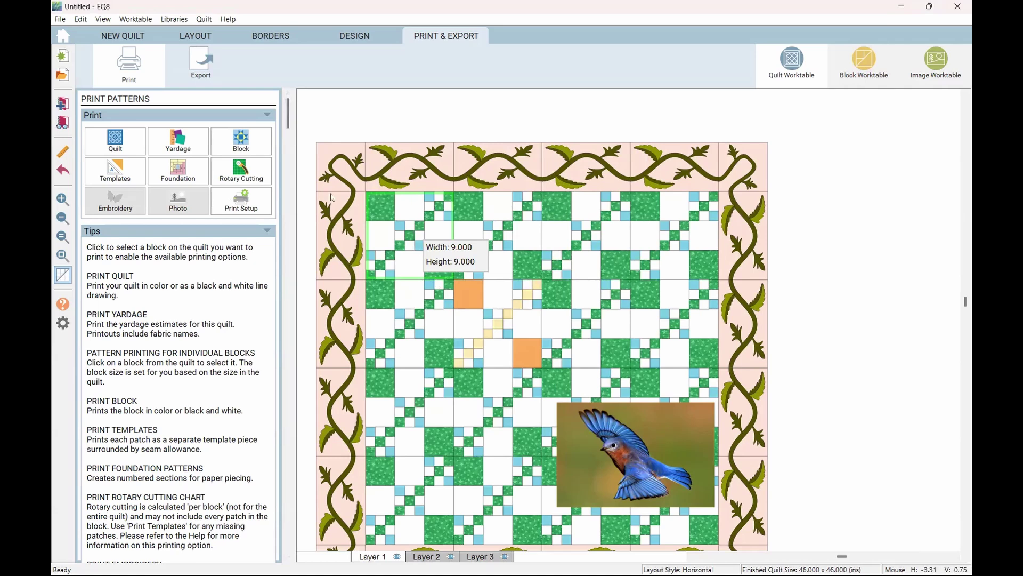
Preview the quilt's yardage estimates for 44-45 inch fabric, enlarge the chart to read it, and close it without printing
scroll(281, 260, down, 1)
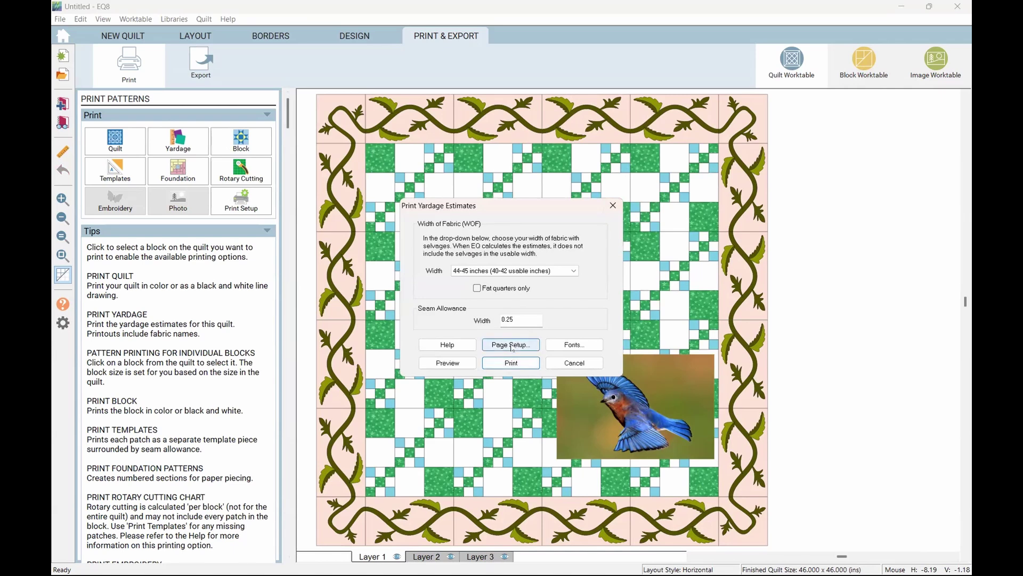
click(454, 365)
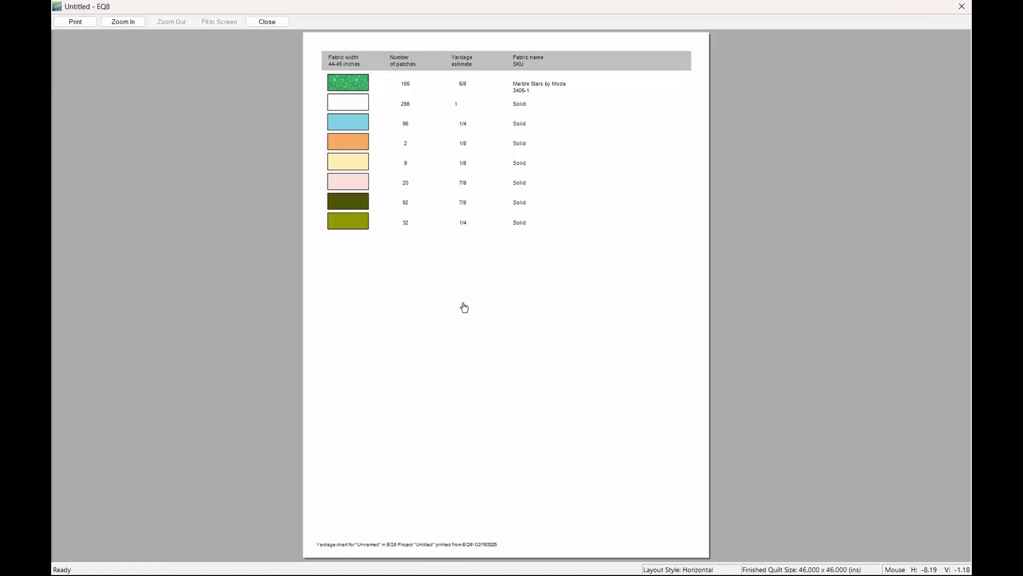
click(140, 23)
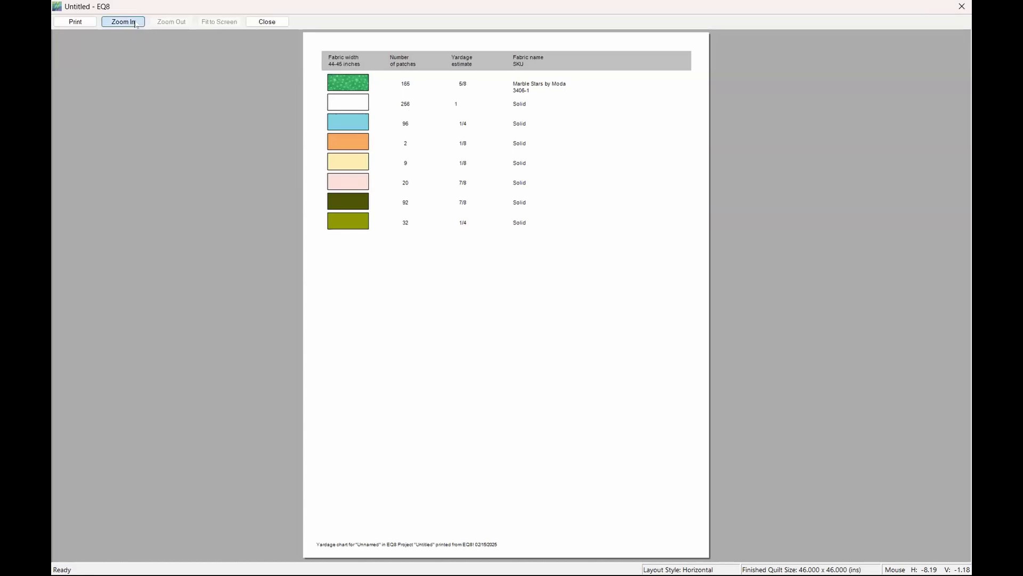
drag(389, 171, 585, 261)
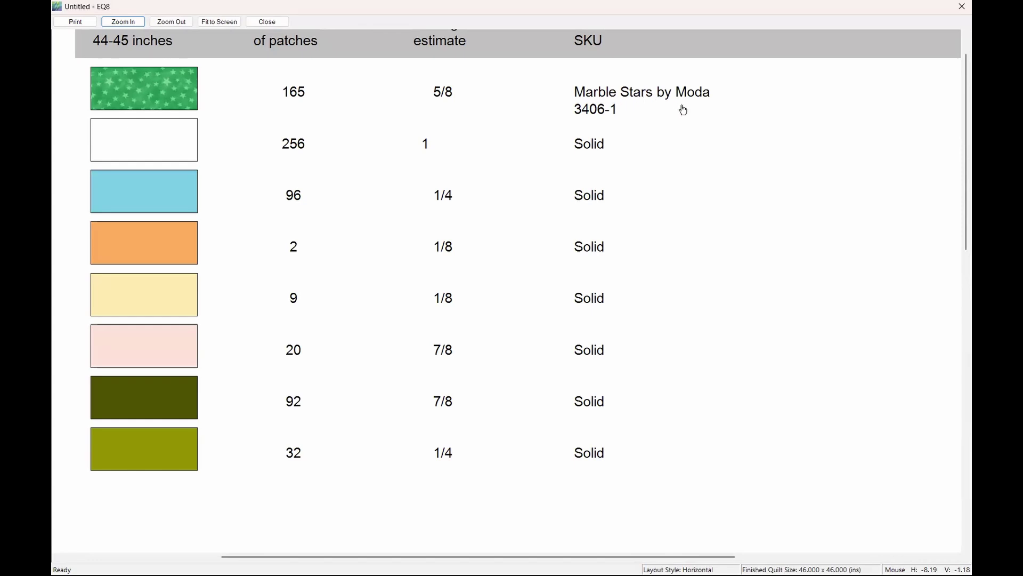
scroll(617, 144, up, 2)
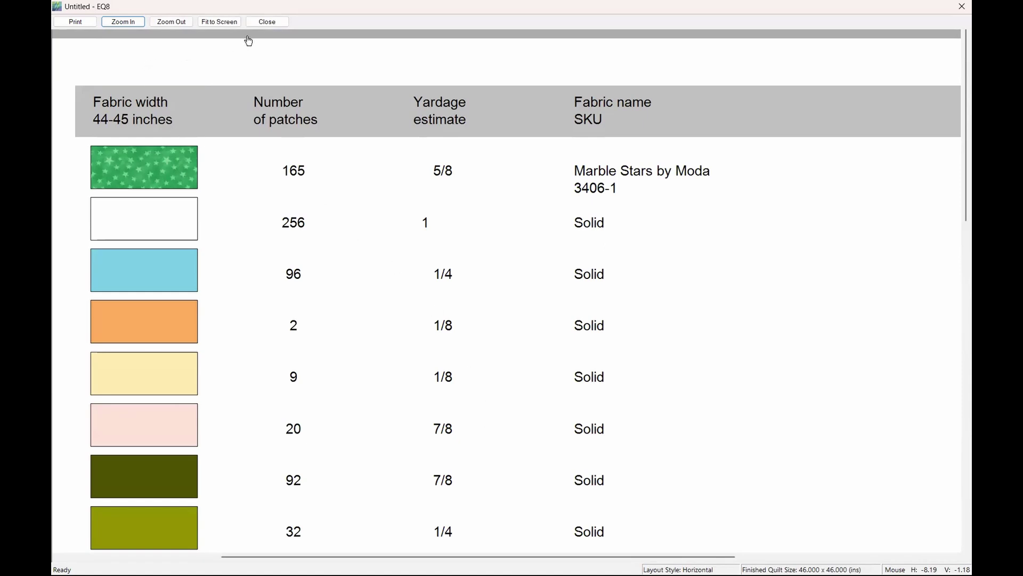
click(267, 24)
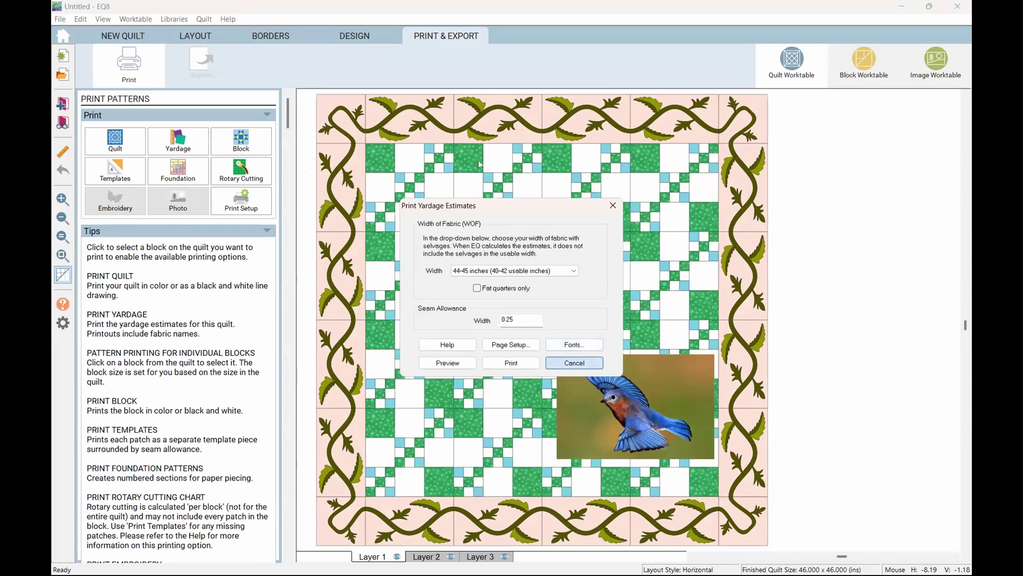
key(Escape)
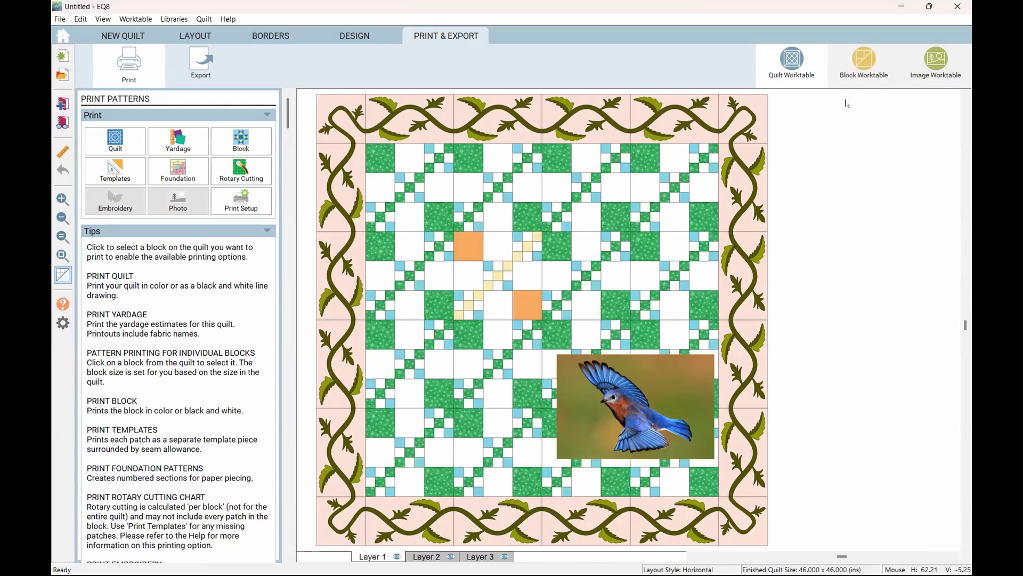
Switch to the Block Worktable and compare the Pieced, Applique, and Pieced & Applique block styles, returning to Pieced
click(865, 67)
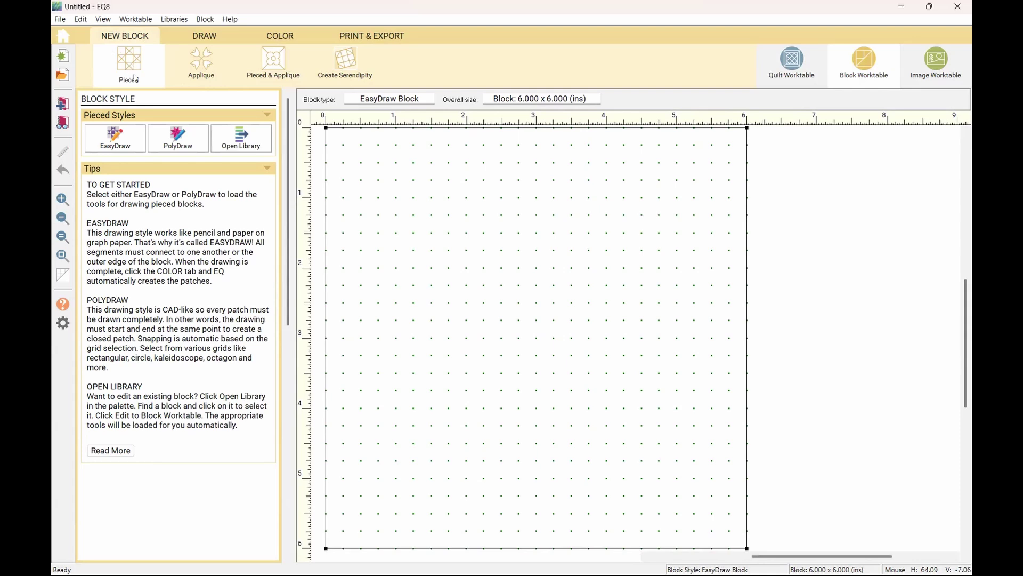
click(205, 76)
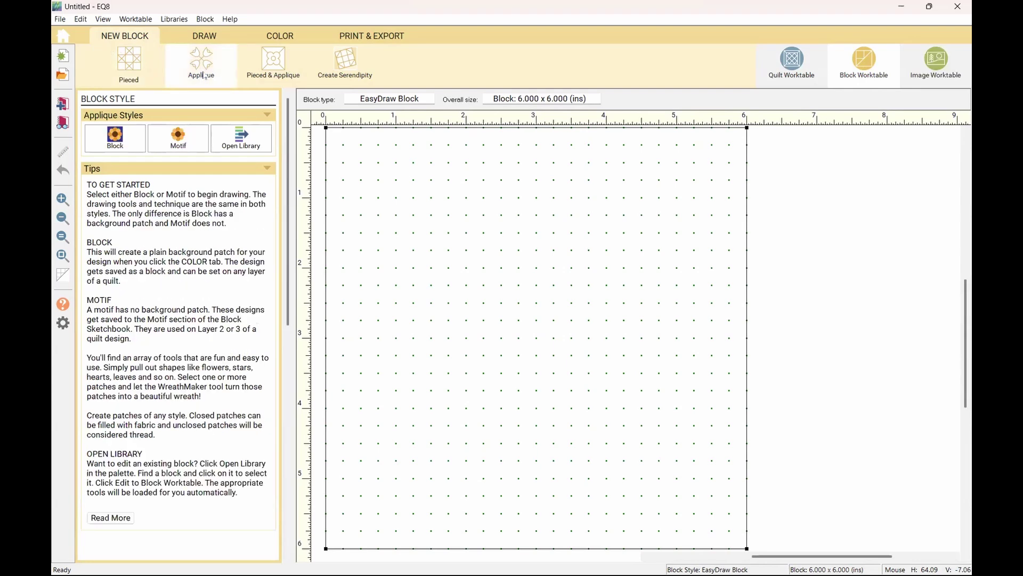
click(268, 69)
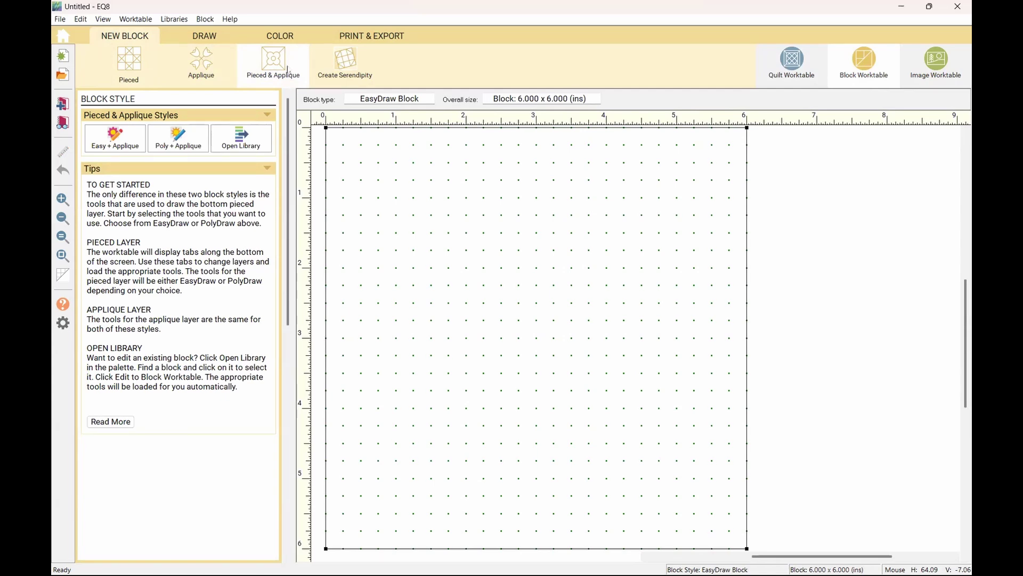
click(136, 65)
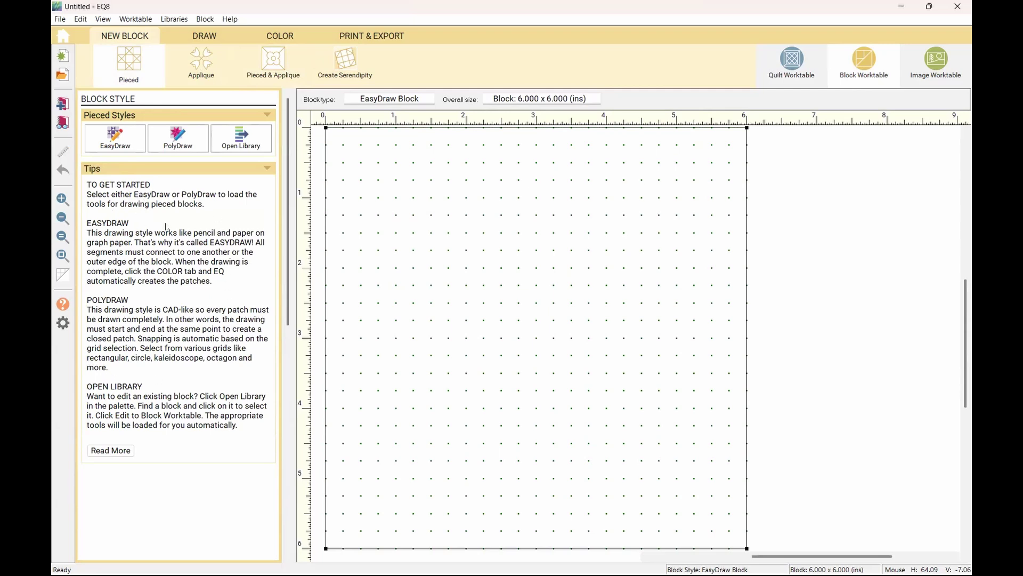
click(197, 61)
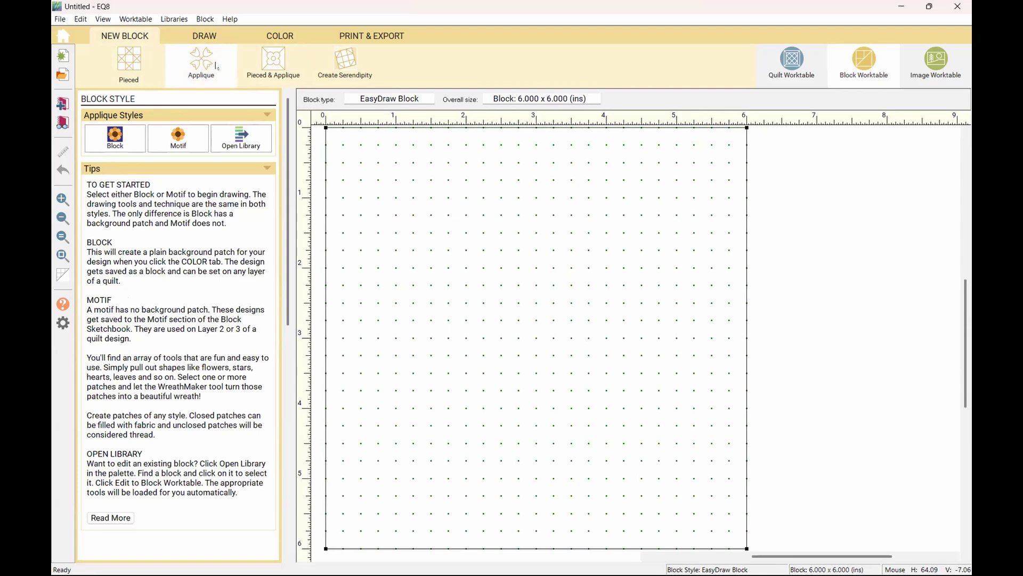
click(275, 65)
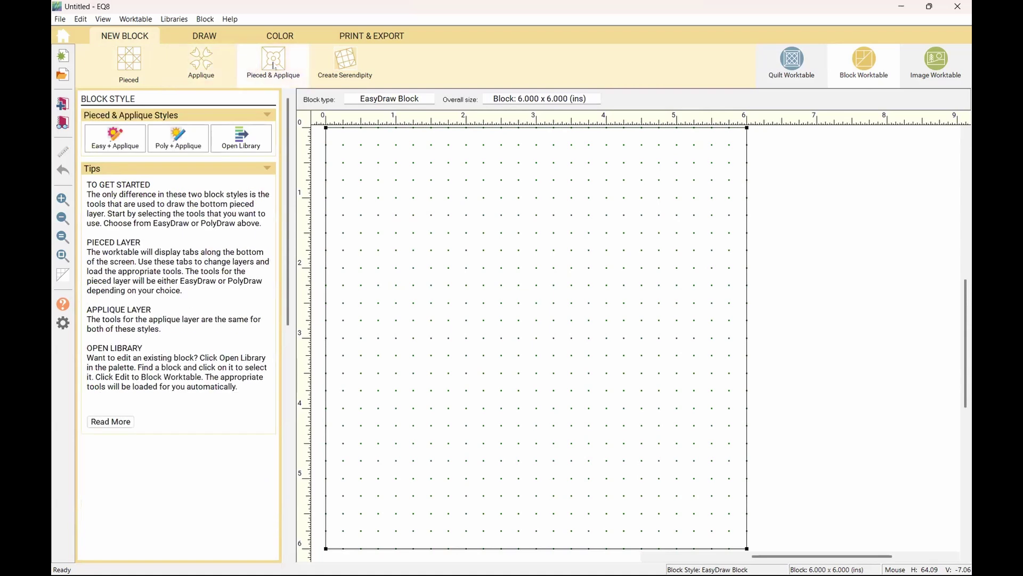
click(133, 64)
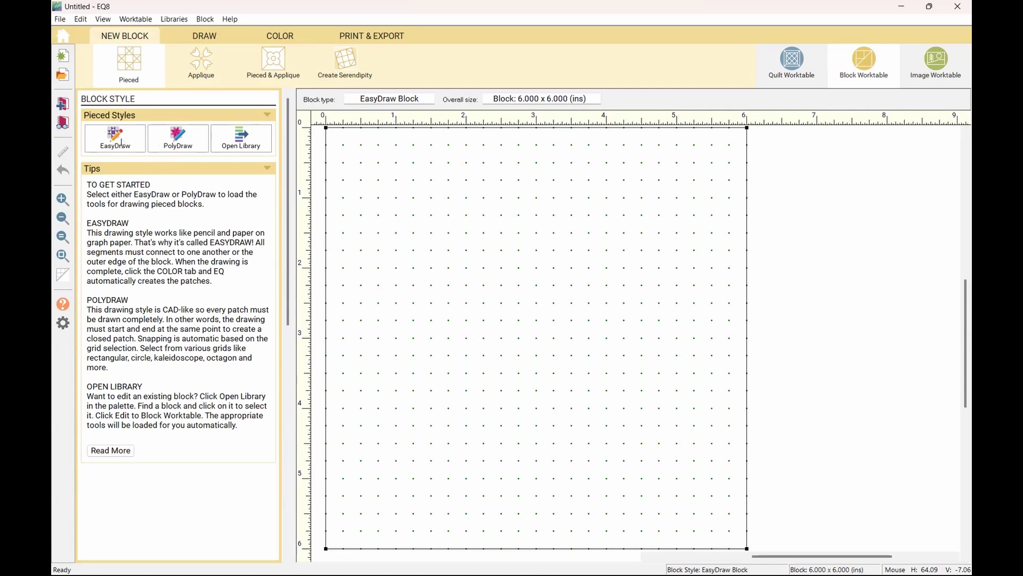
Look at the PolyDraw drawing tools, and start a new EasyDraw block instead
click(172, 142)
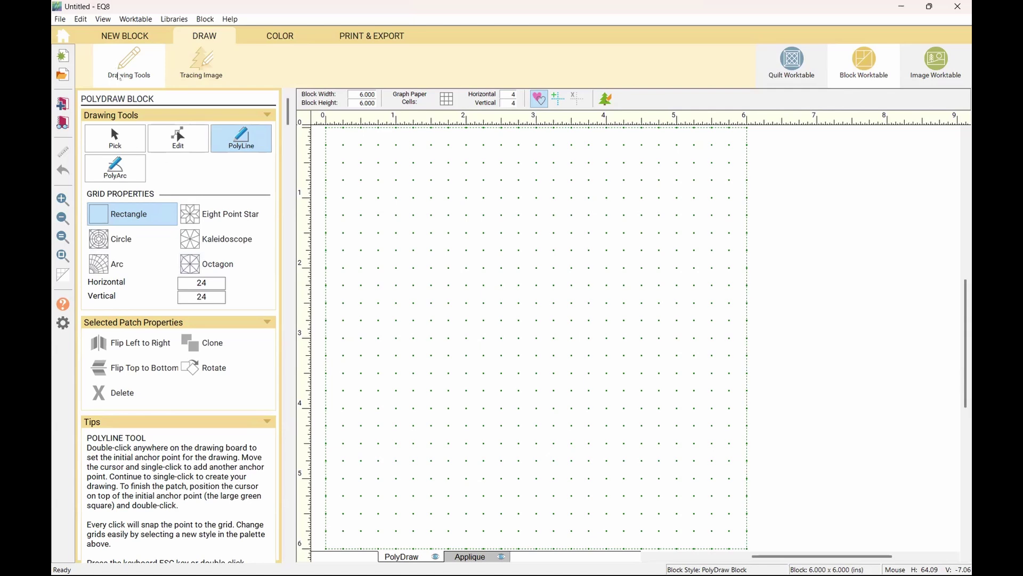
click(125, 36)
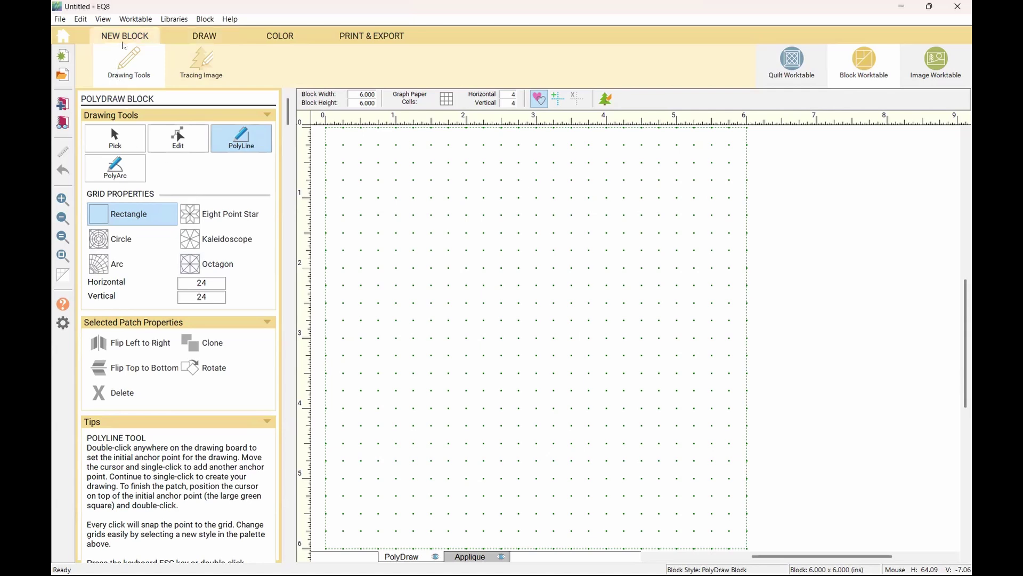
click(109, 145)
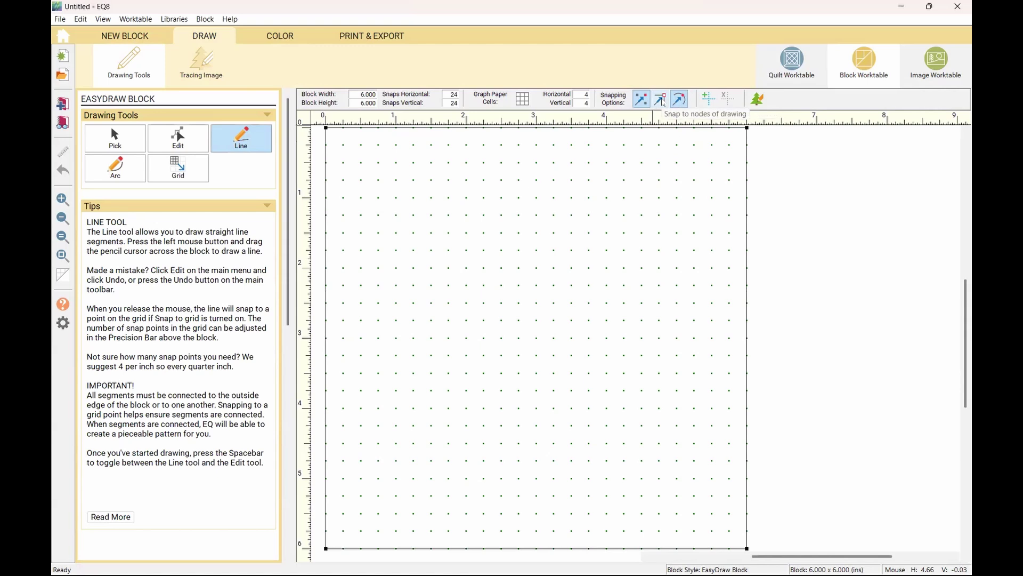
Configure the EasyDraw snapping options so that only snapping to grid points is on
click(678, 100)
click(644, 101)
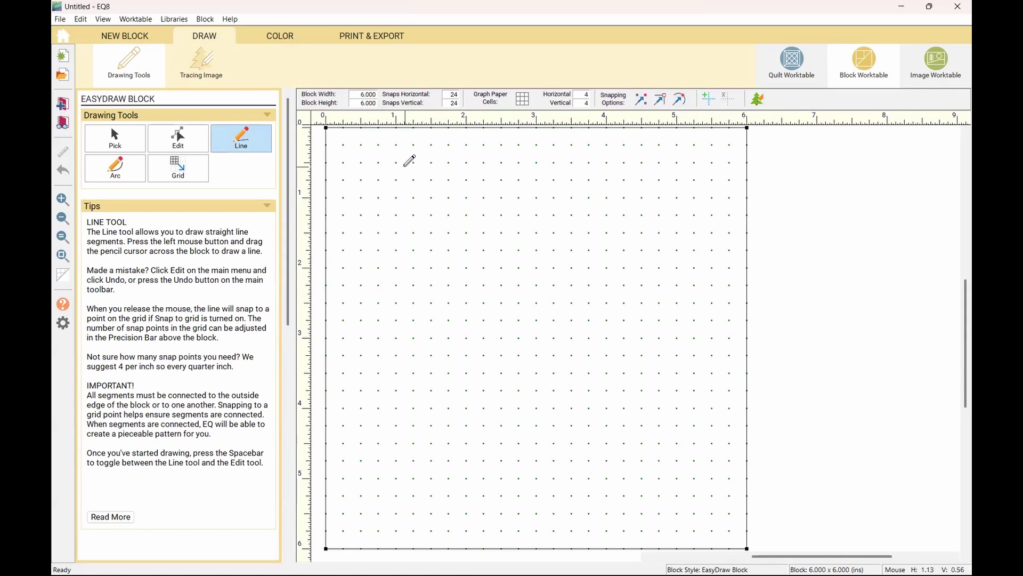
click(639, 101)
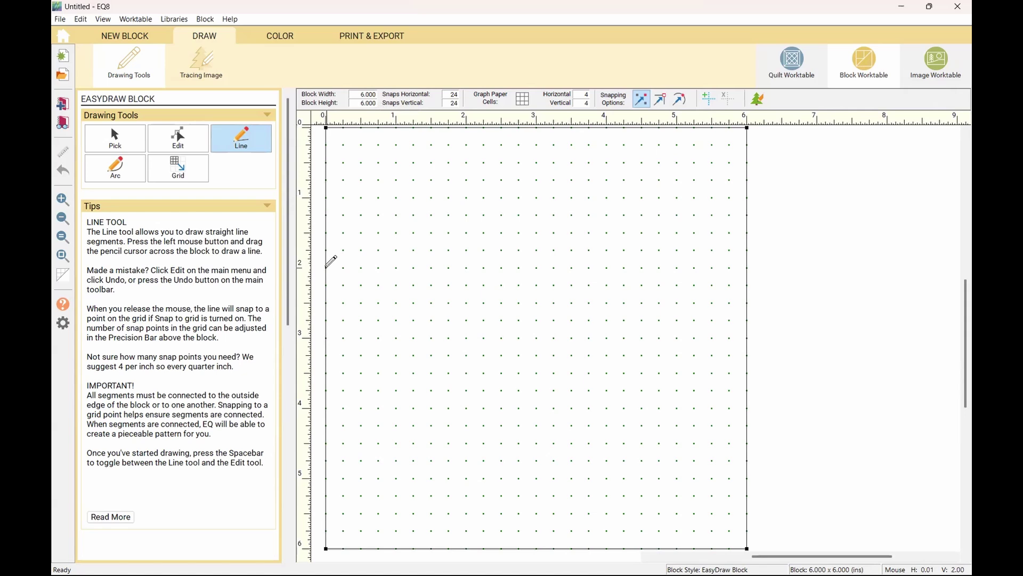
Divide the block into a three-by-three grid by drawing edge-to-edge horizontal and vertical lines at 2 and 4 inches
drag(326, 268, 746, 268)
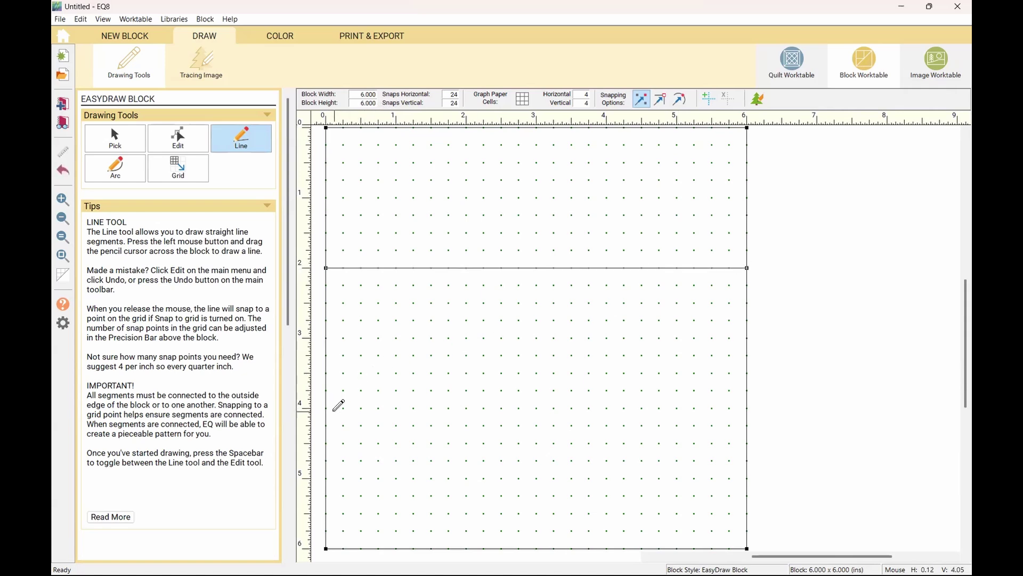
drag(327, 409, 747, 408)
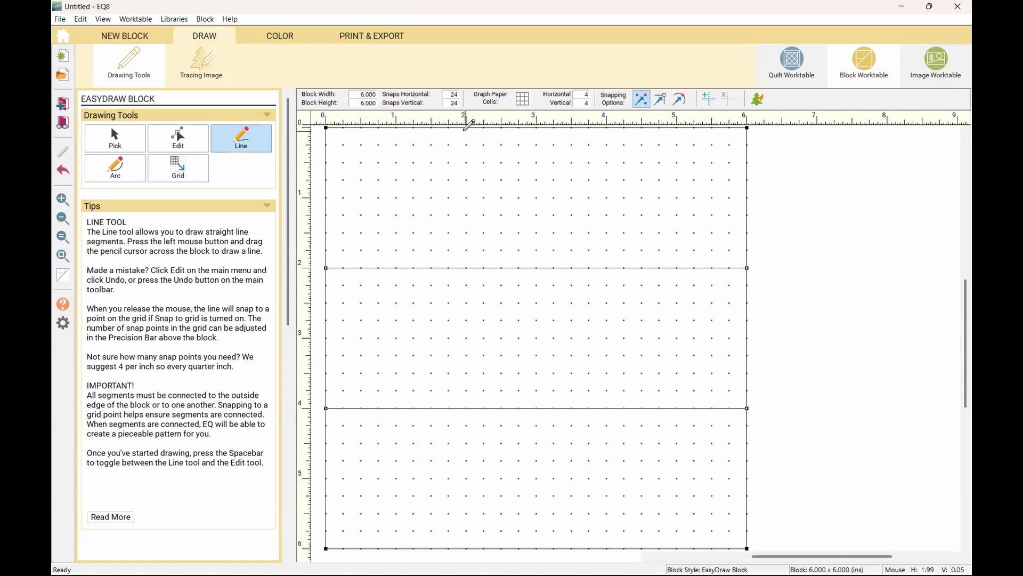
mouse_move(467, 126)
mouse_down()
mouse_move(464, 325)
mouse_move(430, 547)
mouse_move(432, 435)
mouse_move(459, 370)
mouse_move(461, 320)
mouse_move(466, 327)
mouse_up()
scroll(462, 371, down, 4)
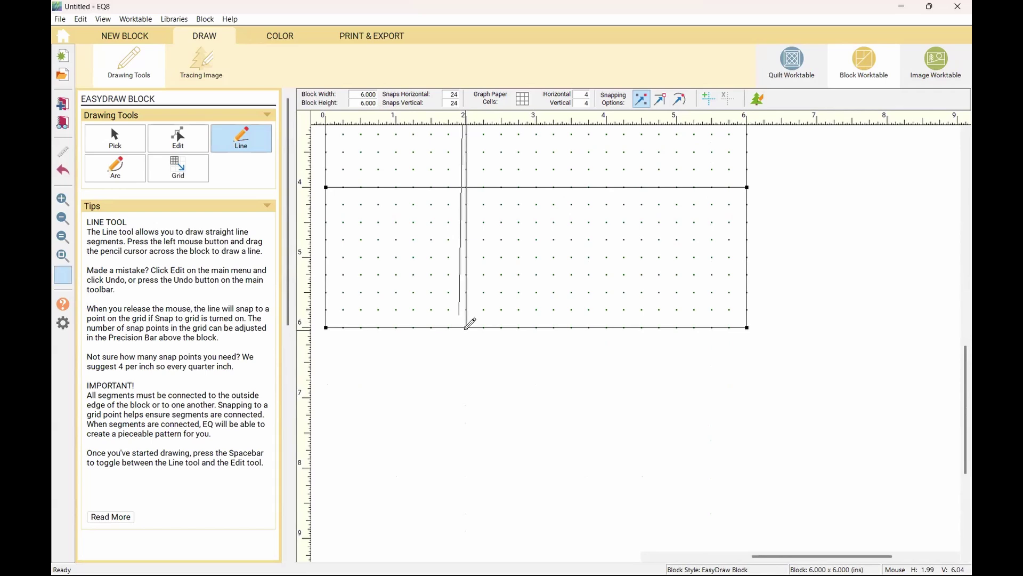
scroll(470, 323, up, 3)
scroll(469, 323, up, 2)
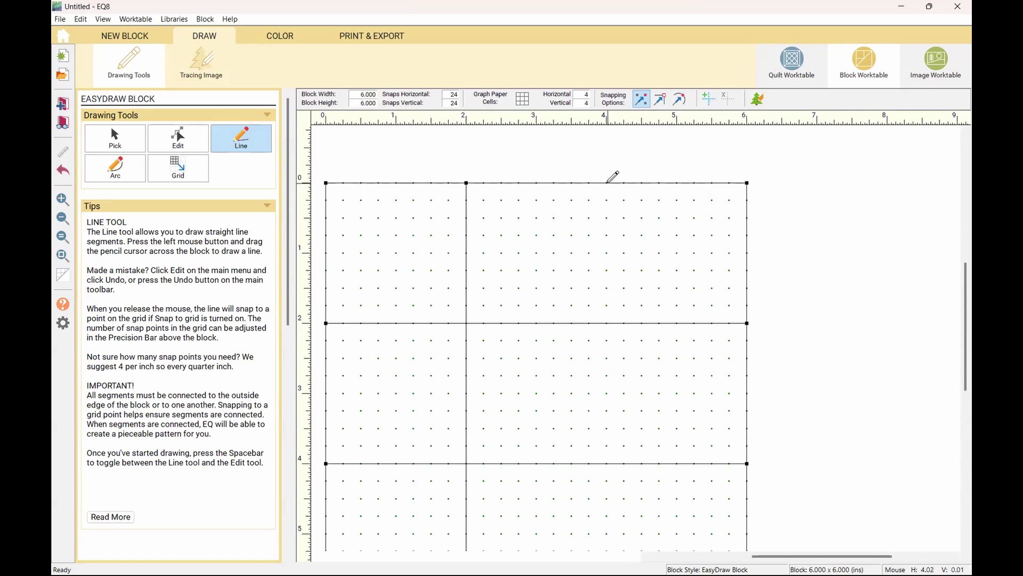
scroll(608, 182, down, 1)
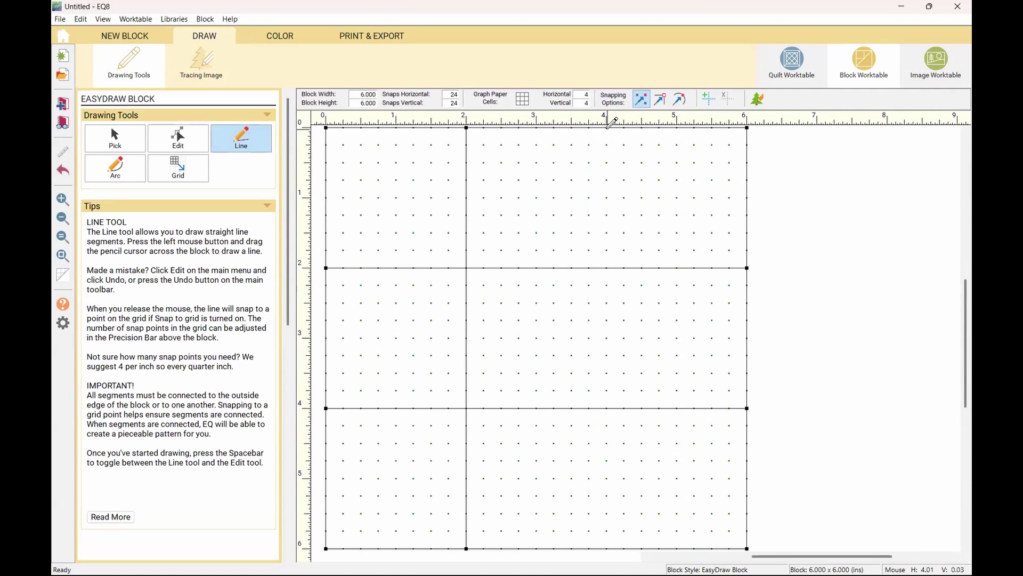
drag(612, 121, 610, 520)
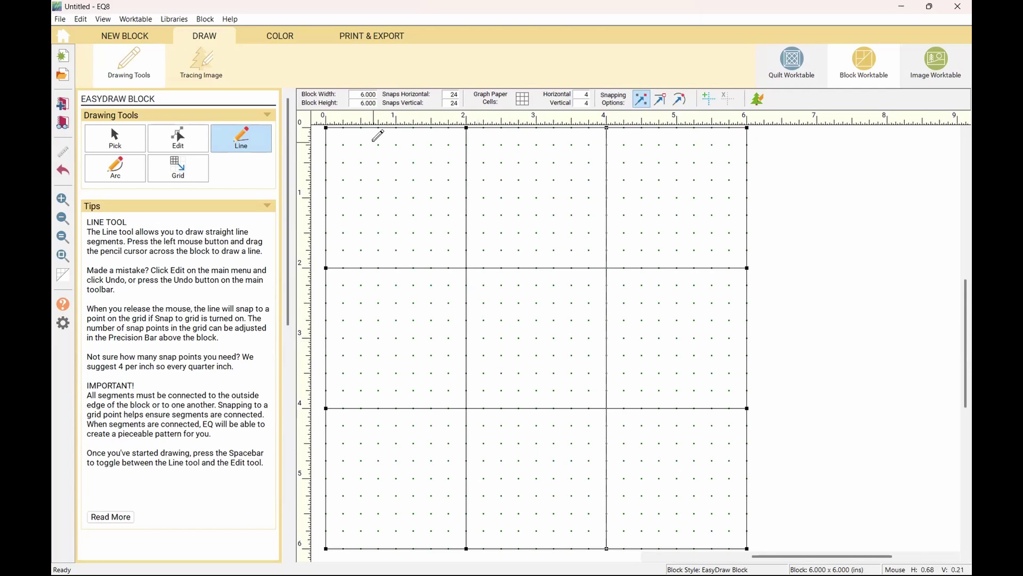
Fill the nine patch's upper-left, center and lower-right squares with the dotted black fabric
click(281, 39)
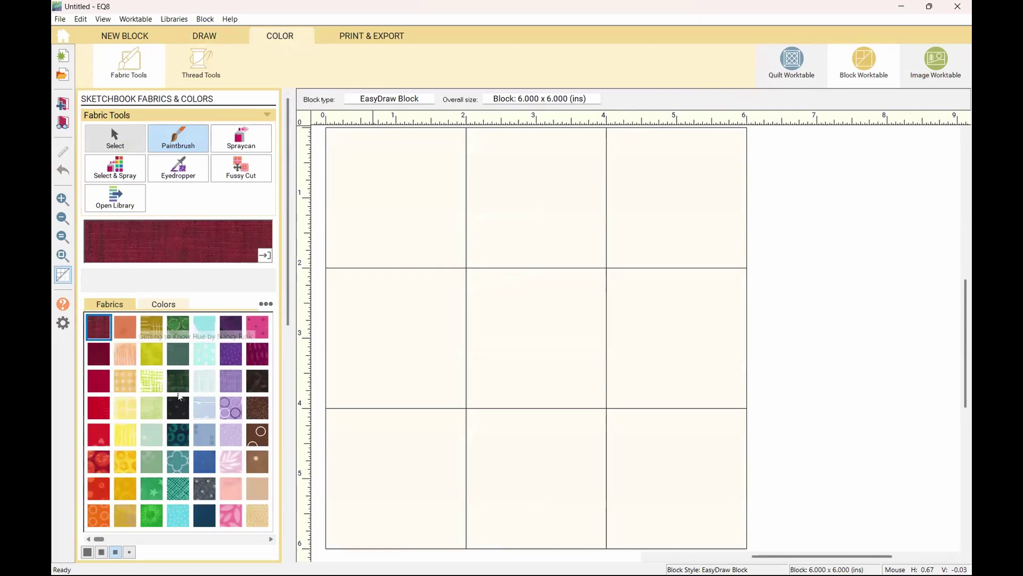
click(182, 409)
click(456, 170)
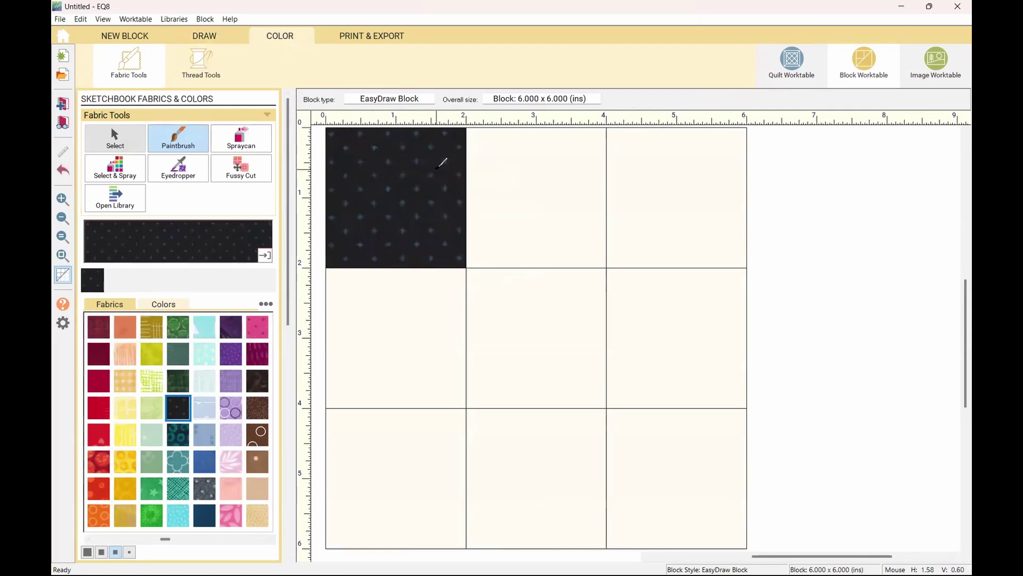
click(573, 341)
click(637, 432)
Fill the four middle squares along the nine patch's edges with the pale aqua crosshatch fabric
click(205, 382)
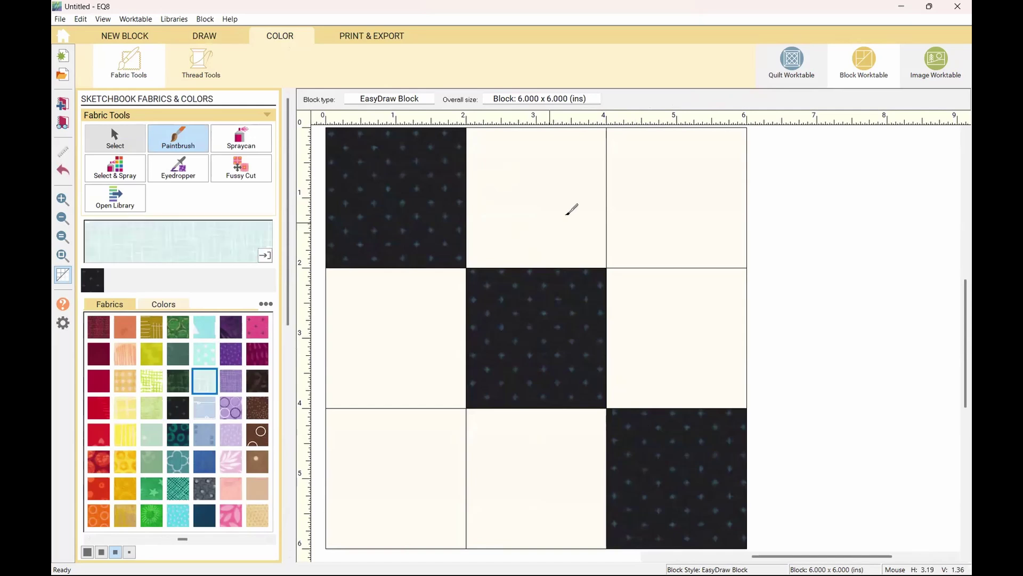
click(590, 186)
click(660, 333)
click(419, 326)
click(510, 424)
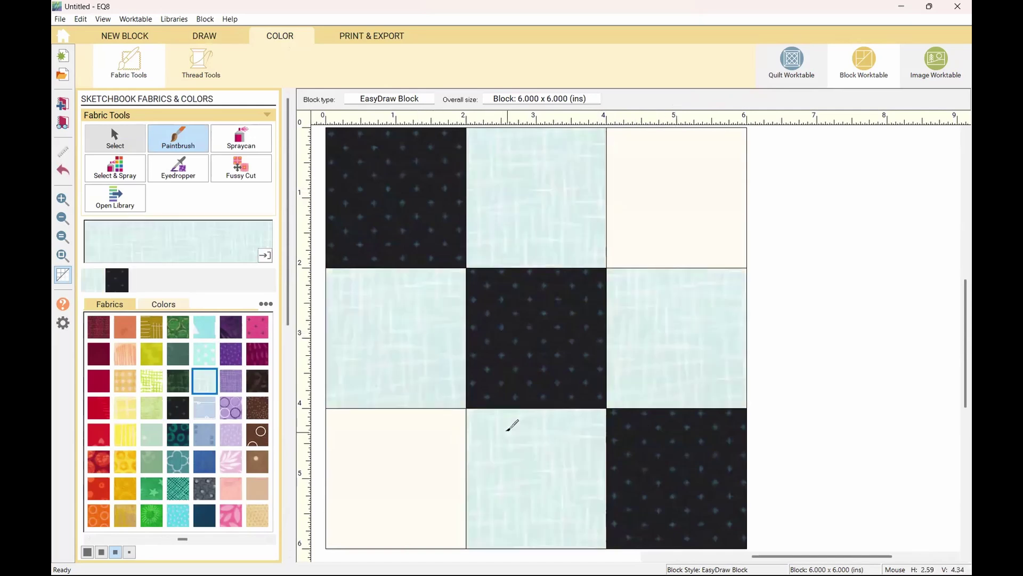
Fill the nine patch's remaining lower-left and upper-right corner squares with the dotted black fabric
click(183, 410)
click(384, 458)
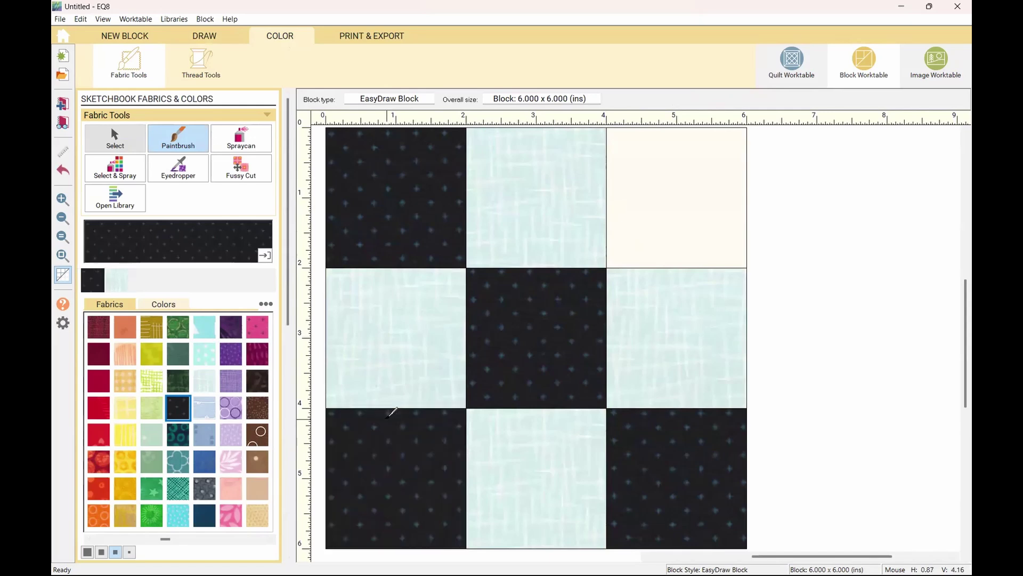
click(696, 196)
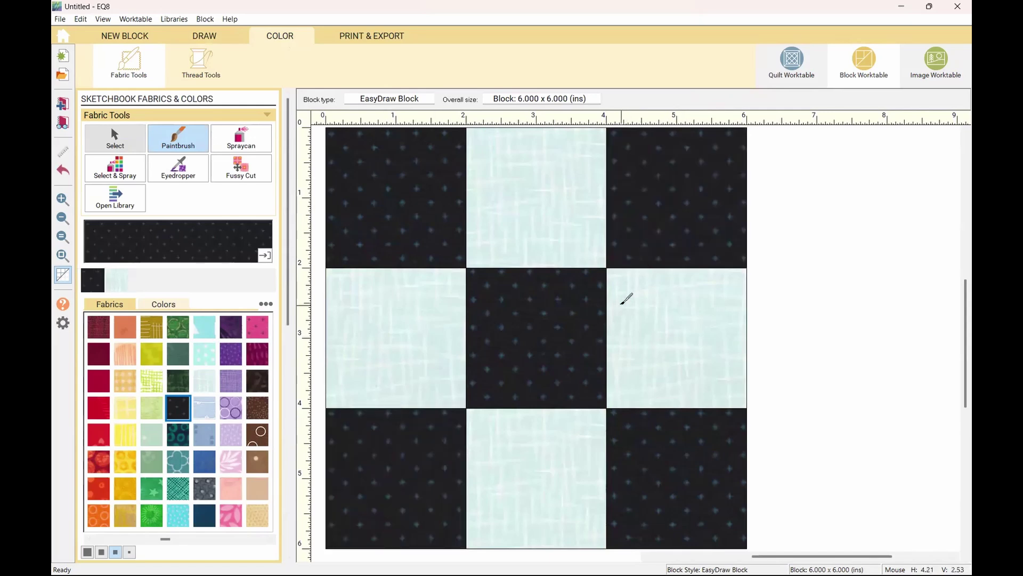
Look at the block's print options, and start a new Applique block without adding the nine patch to the Sketchbook
click(370, 39)
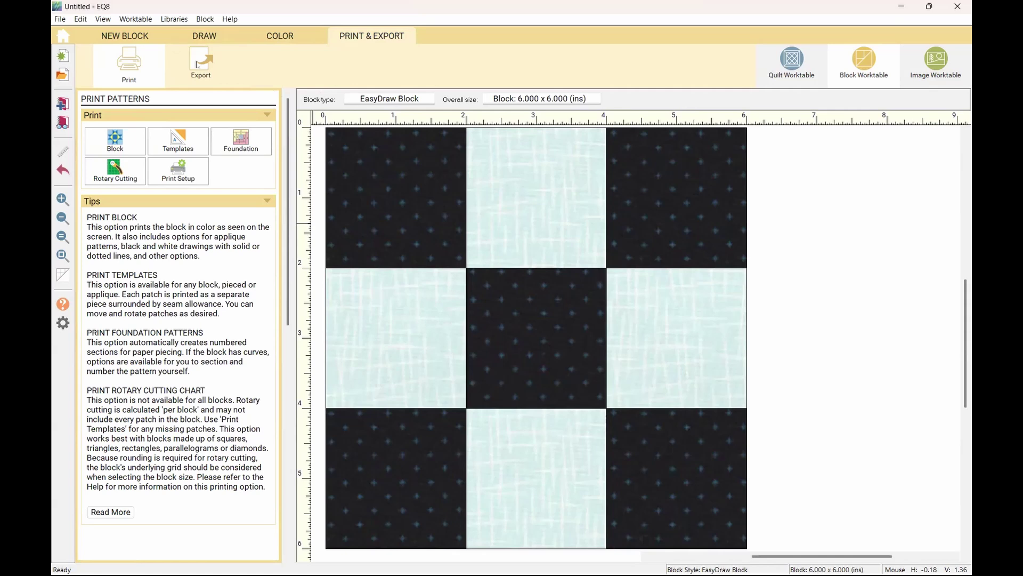
click(147, 38)
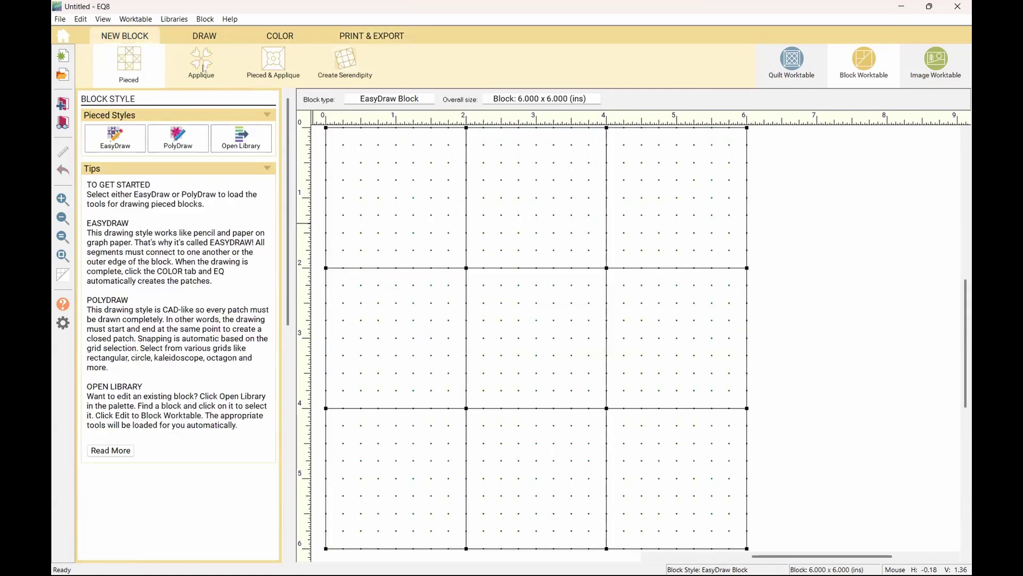
click(205, 67)
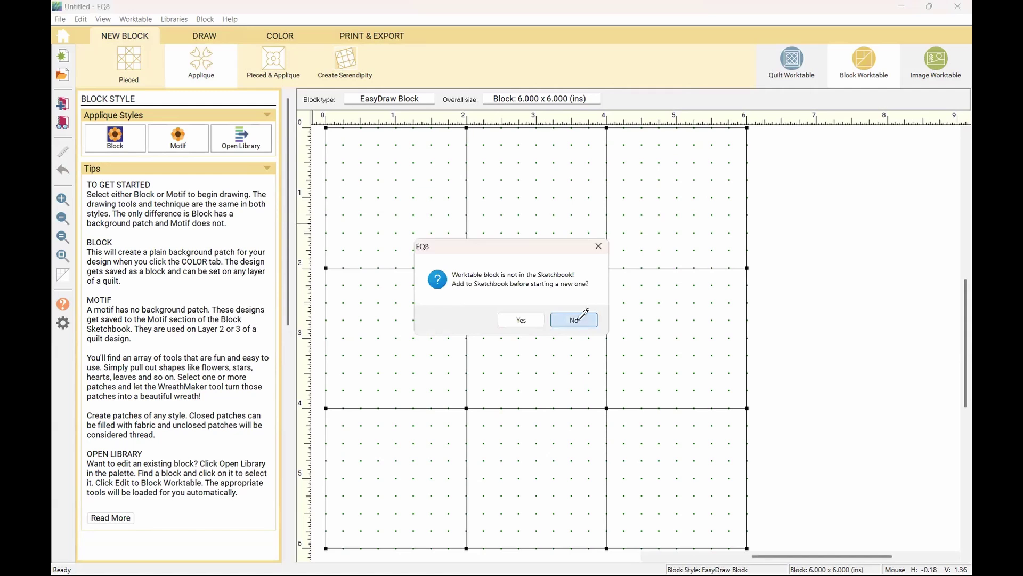
click(579, 317)
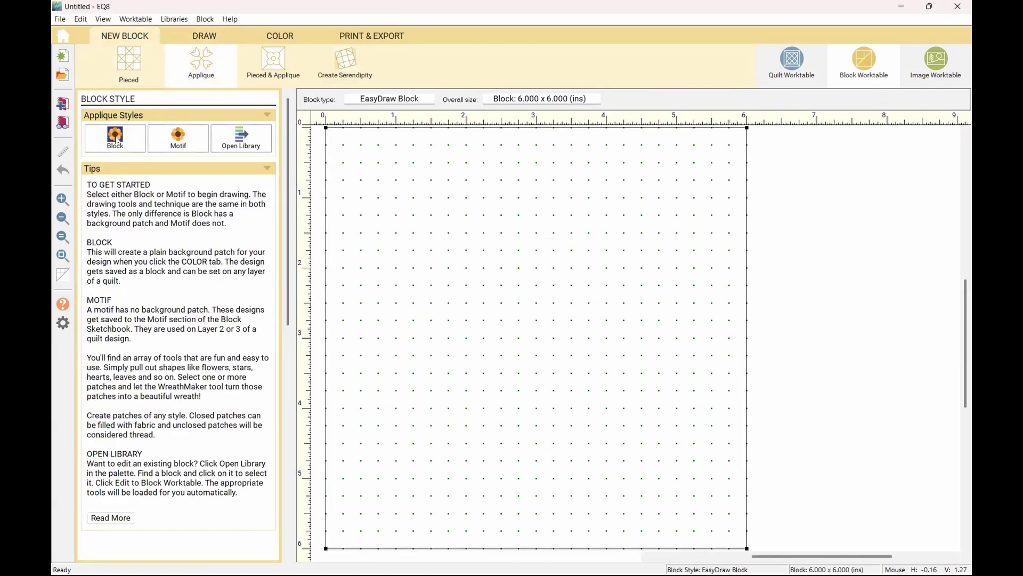
click(116, 138)
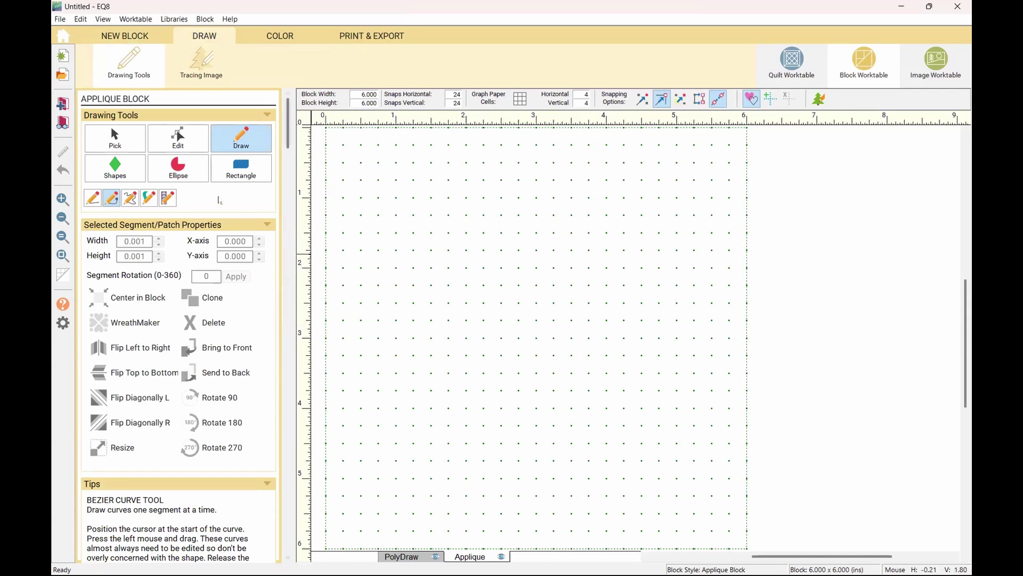
Draw a circle shape about 4.91 by 4.75 inches in the middle of the applique block
click(115, 169)
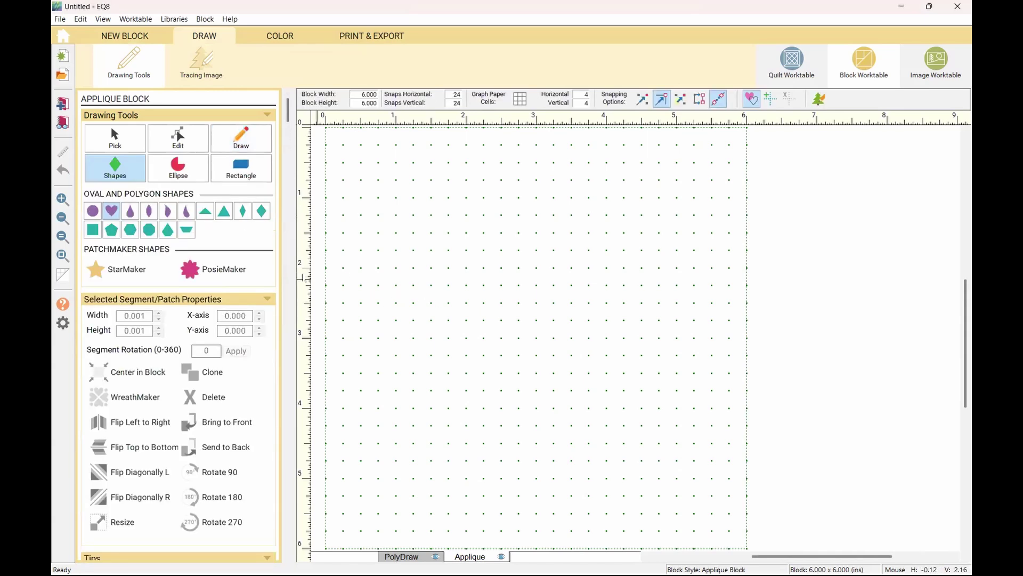
click(94, 211)
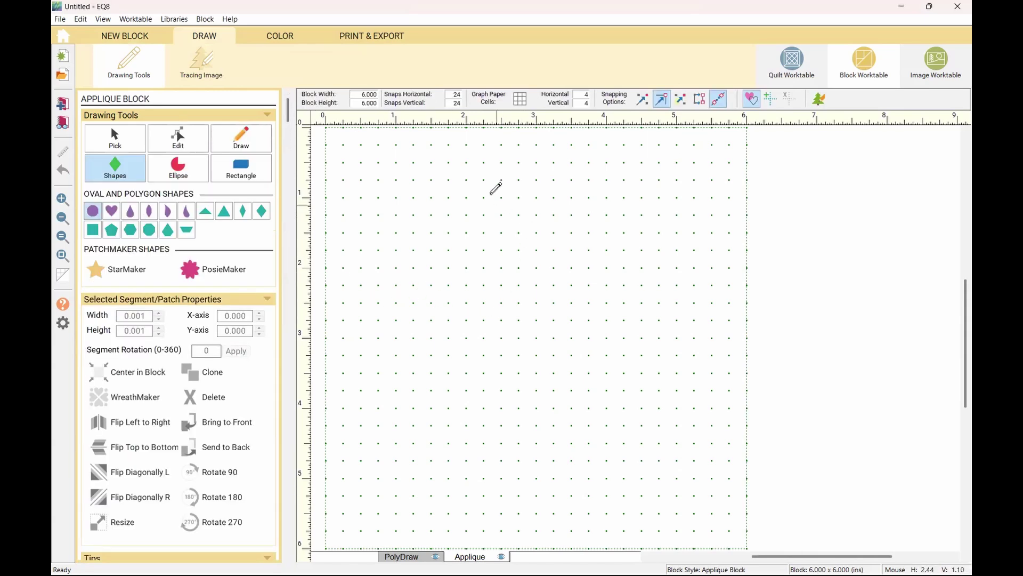
drag(532, 164, 534, 499)
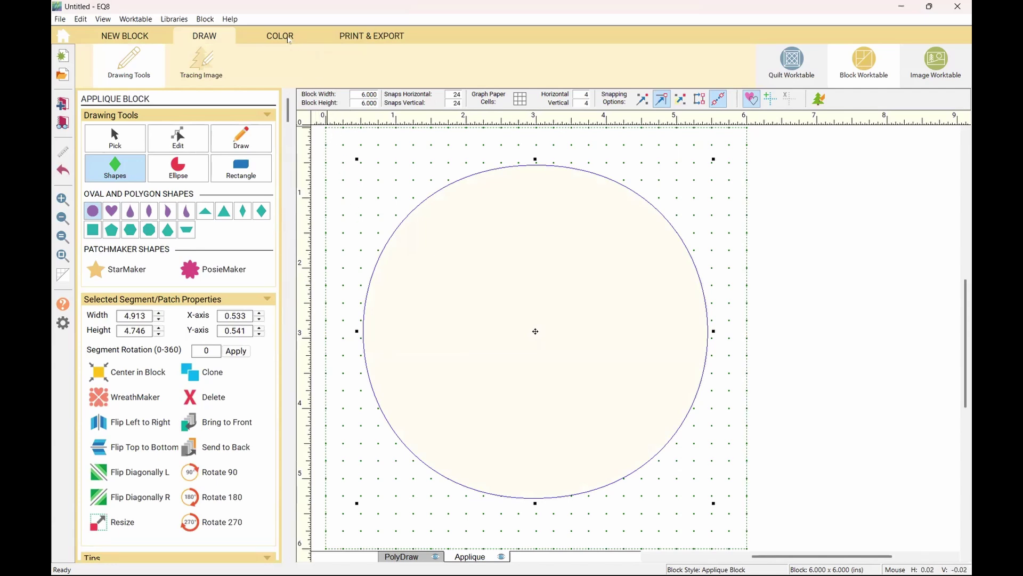
Fill the applique block's background with the tan triangle fabric and the circle with the dotted purple fabric
click(289, 38)
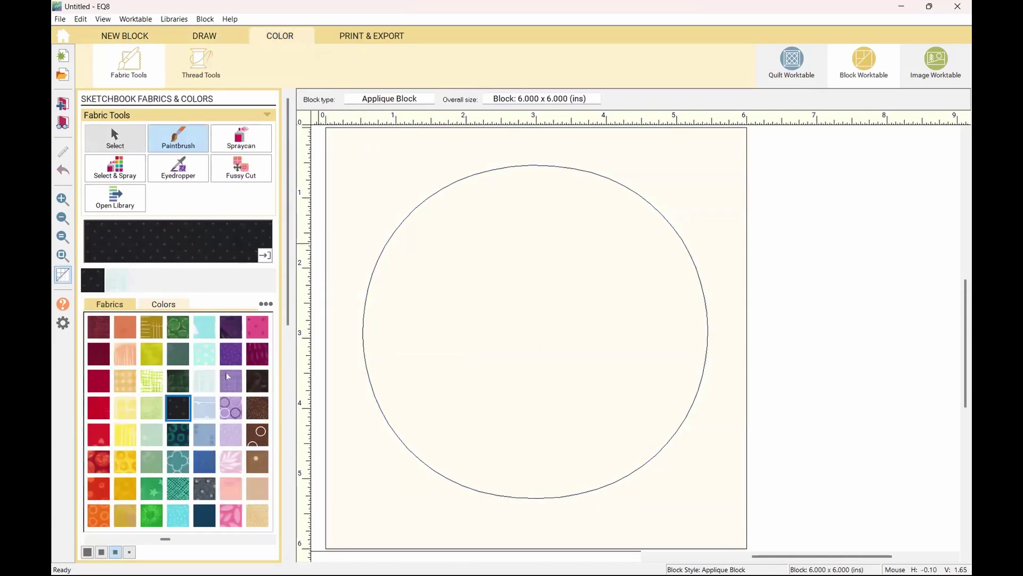
click(257, 488)
click(337, 150)
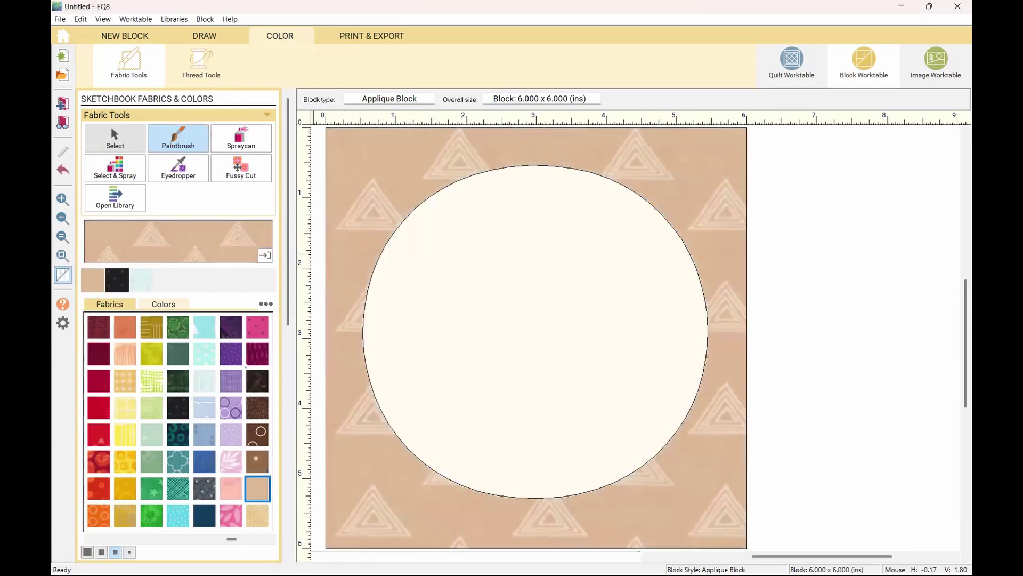
click(240, 358)
click(537, 267)
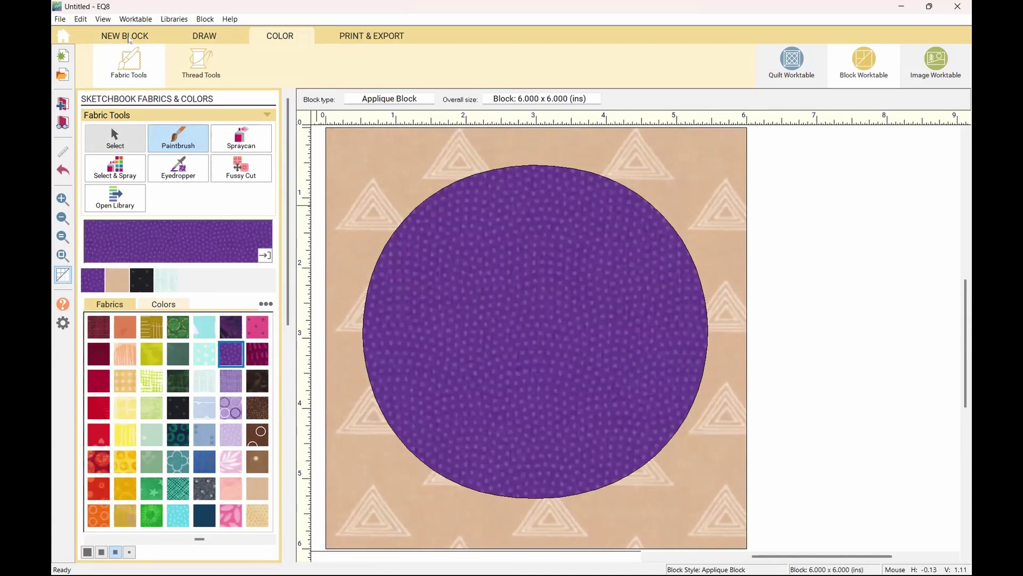
Start a new Applique Motif without adding the current block to the Sketchbook
click(130, 42)
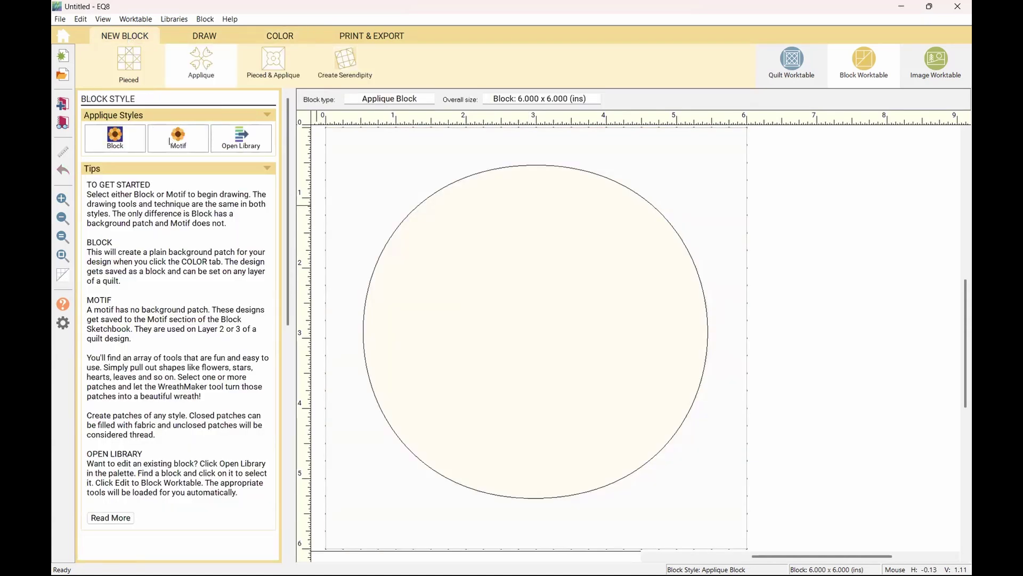
click(182, 147)
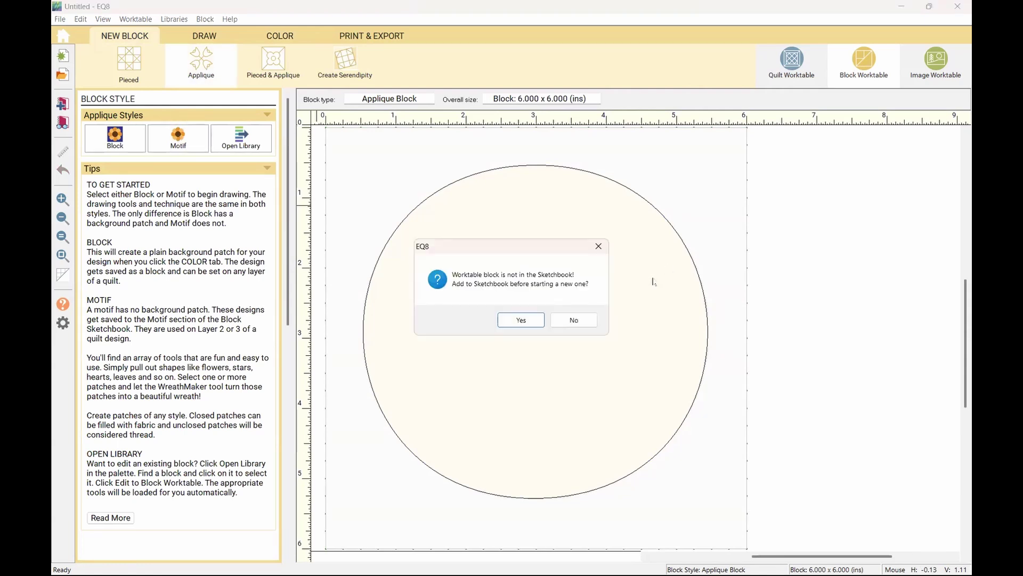
click(585, 320)
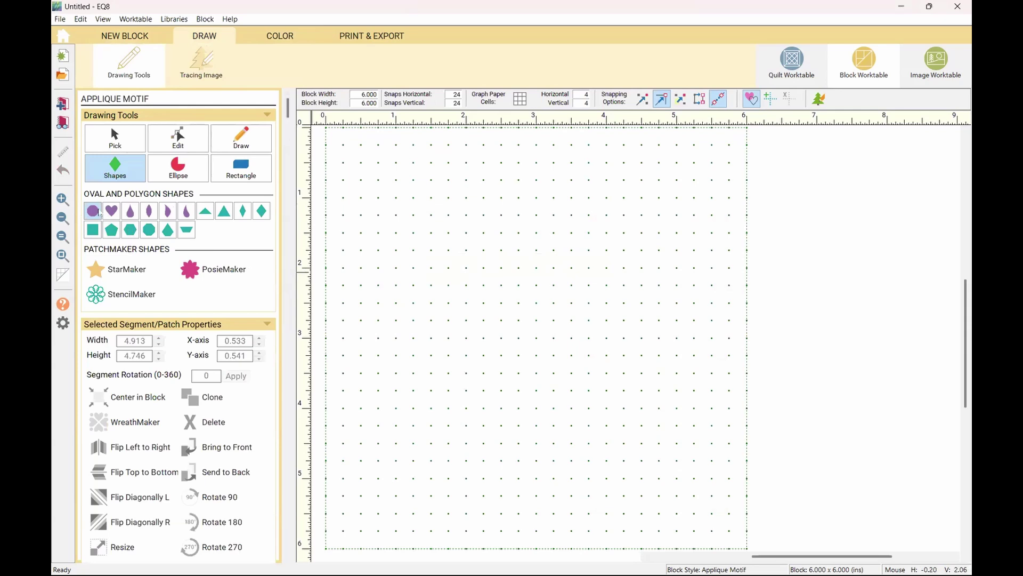
Draw a circle about 4.67 by 4.52 inches in the motif and fill it with the dotted purple fabric
drag(521, 187, 549, 484)
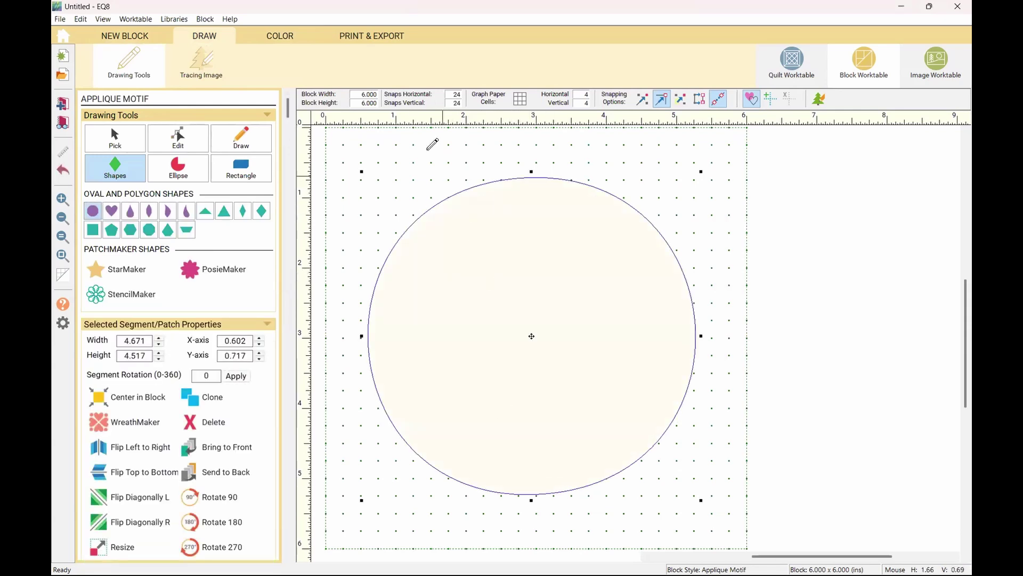
click(281, 37)
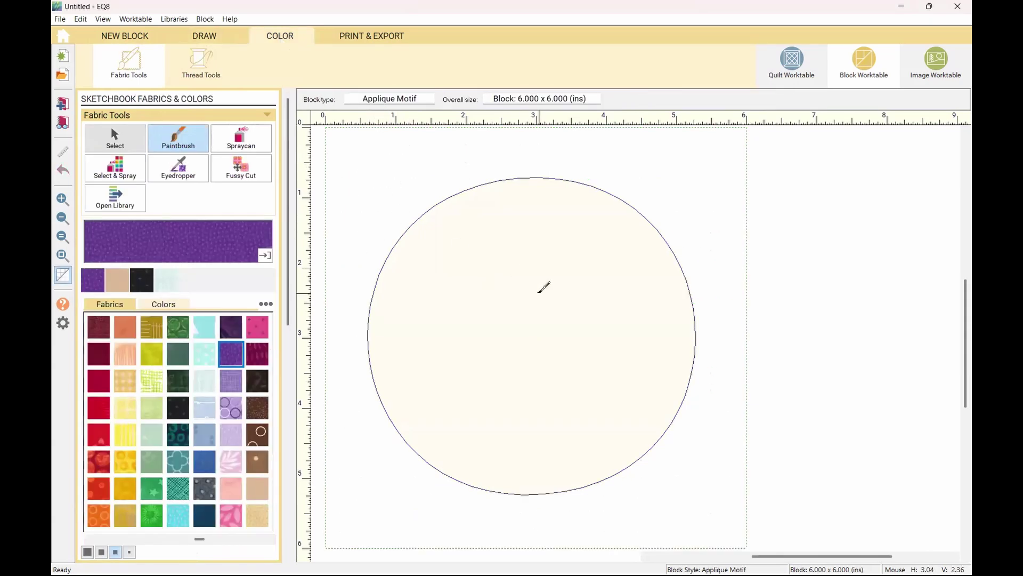
click(543, 287)
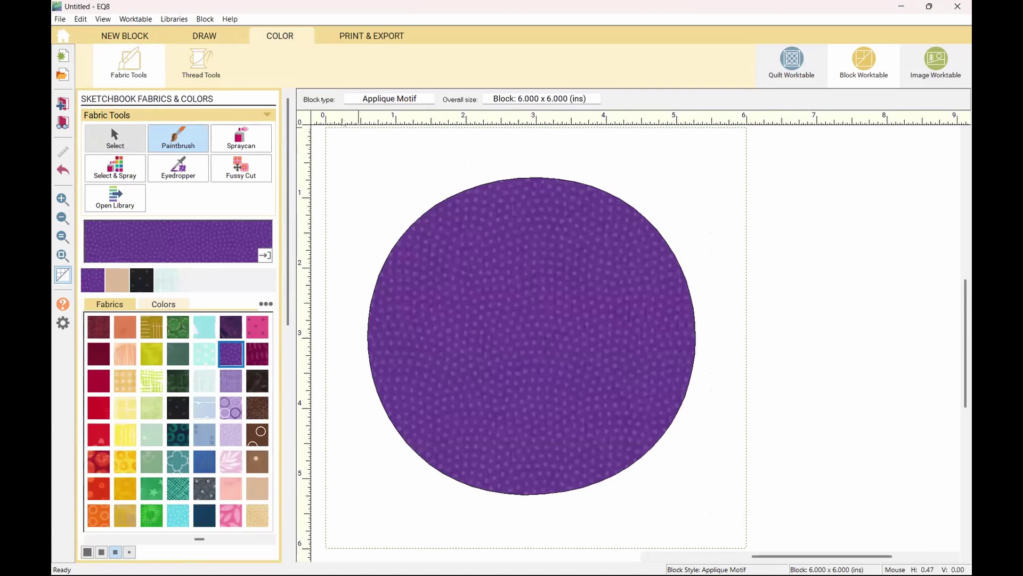
Preview the motif's printed template with a 0.25 seam allowance and a small key block, and close it without printing
click(359, 43)
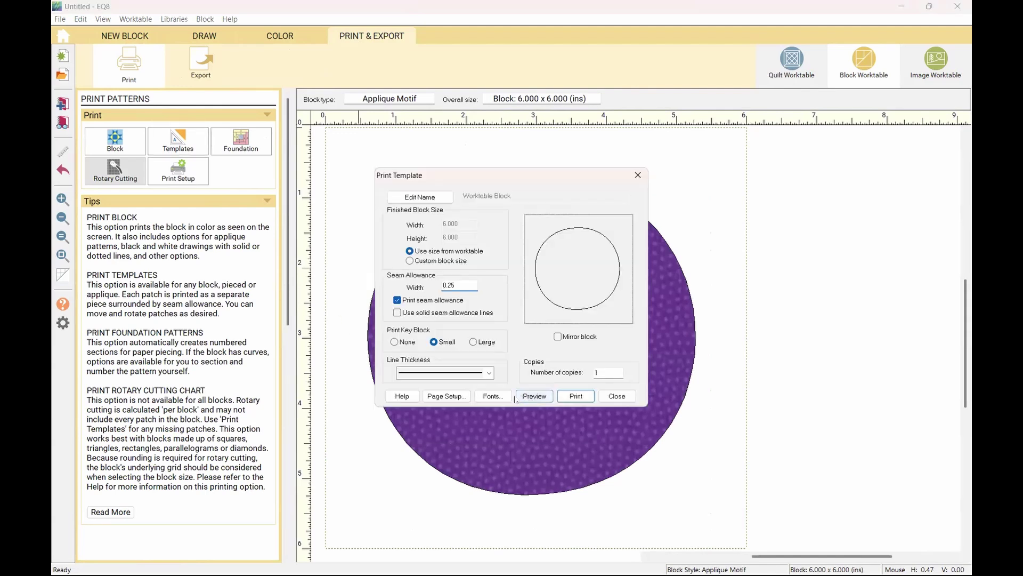
click(524, 397)
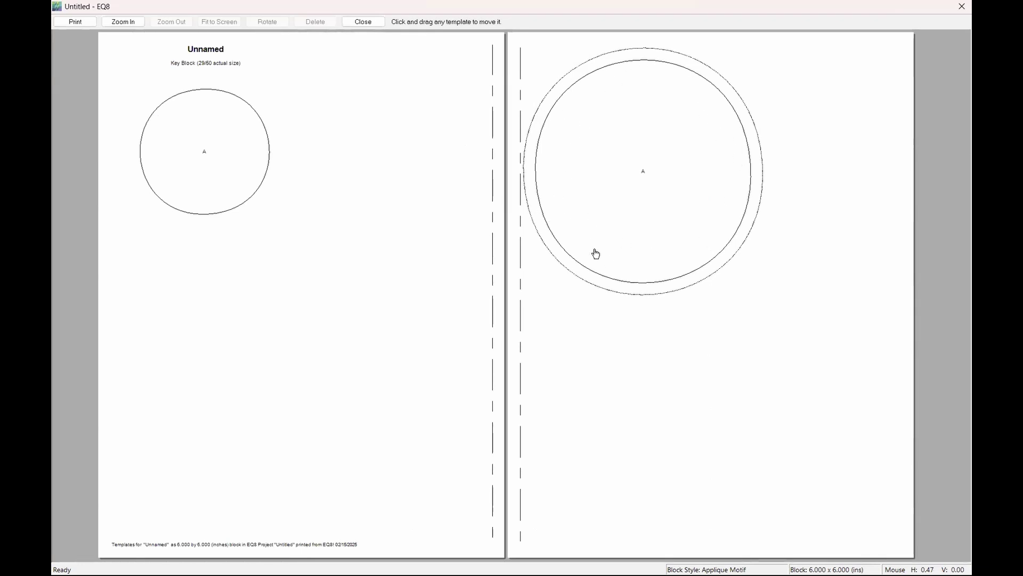
click(373, 23)
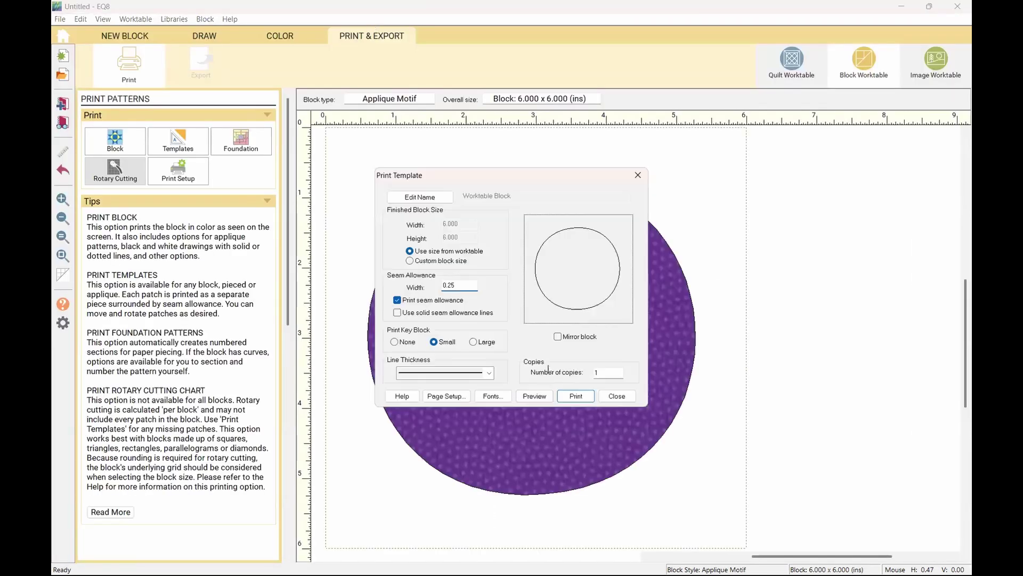
click(618, 397)
Start an Easy + Applique block and divide it into quarters with edge-to-edge horizontal and vertical lines at 3 inches
click(139, 36)
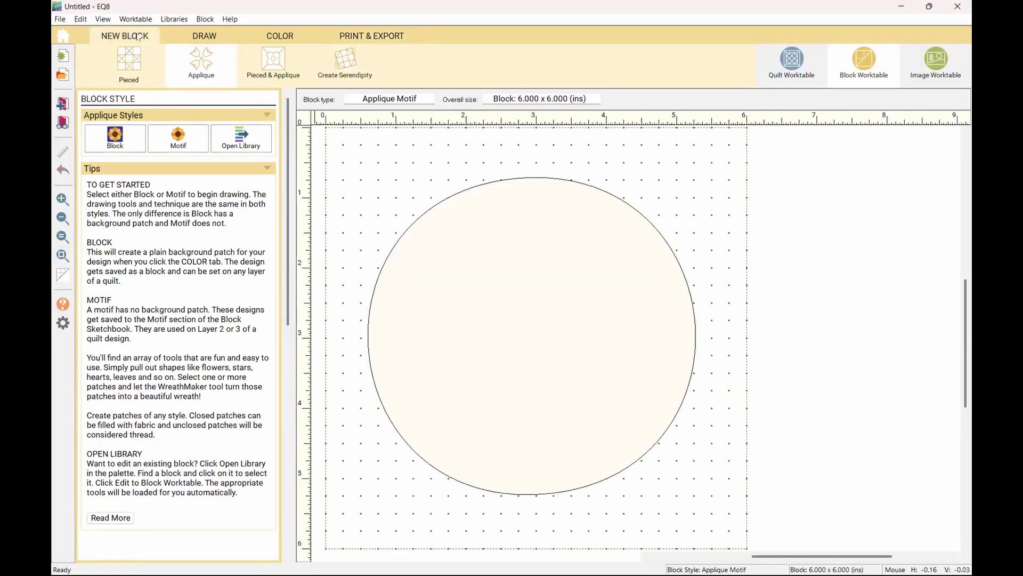
click(269, 64)
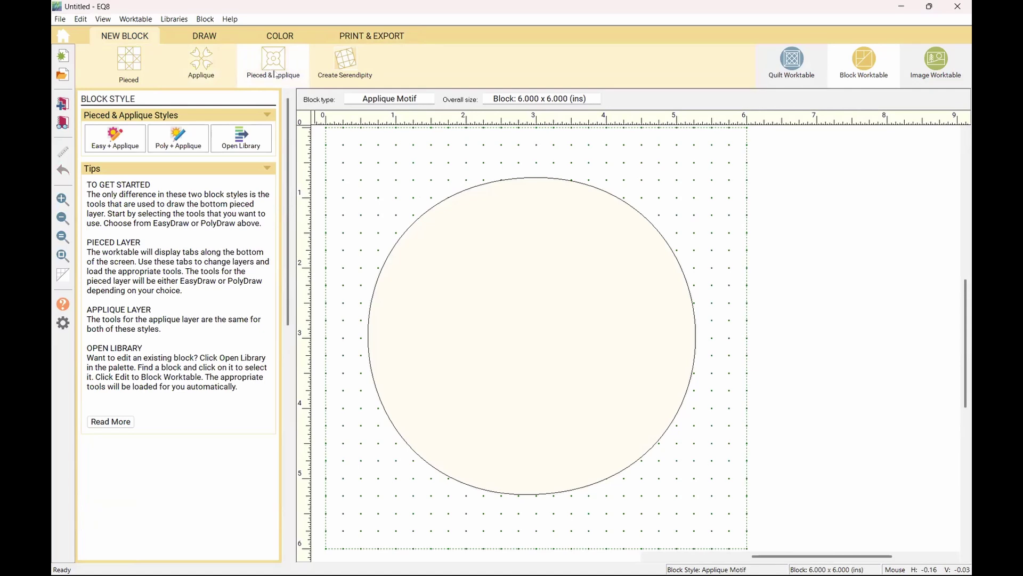
click(125, 145)
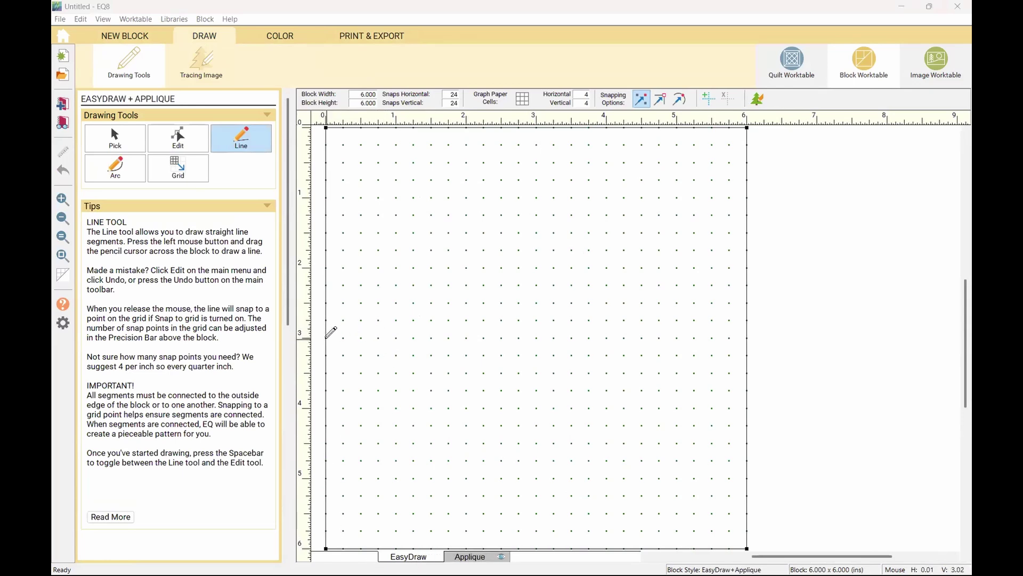
mouse_move(326, 337)
mouse_down()
mouse_move(550, 350)
mouse_move(748, 336)
mouse_up()
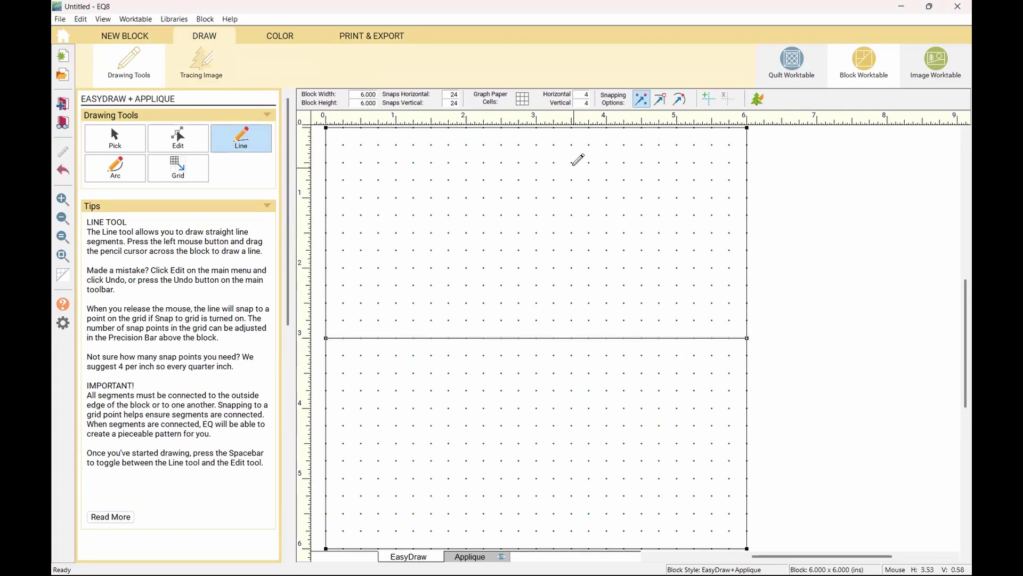
drag(537, 128, 540, 544)
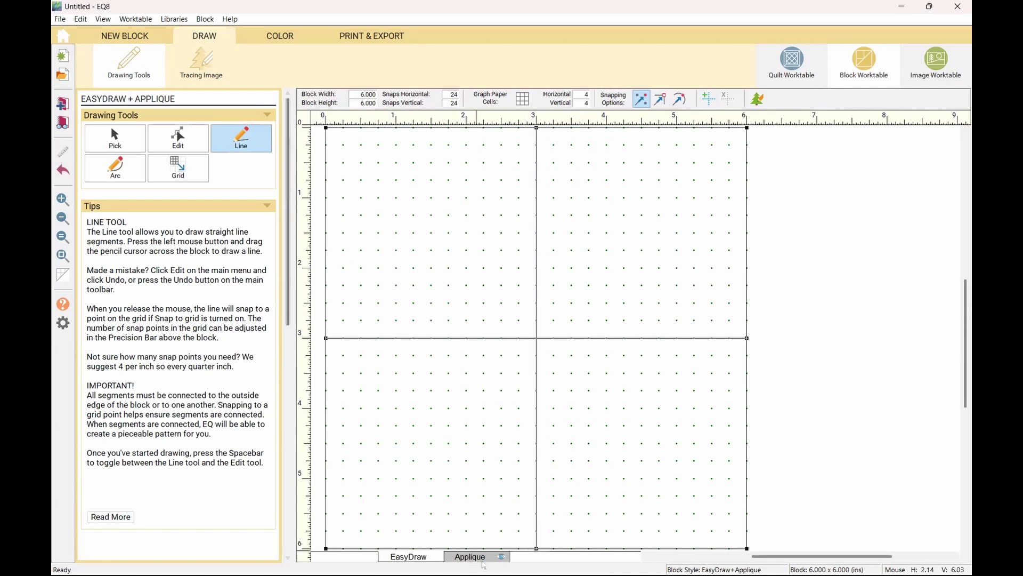
Draw a circle about 4.68 by 4.52 inches on the Applique layer and fill it with the dotted purple fabric
click(471, 557)
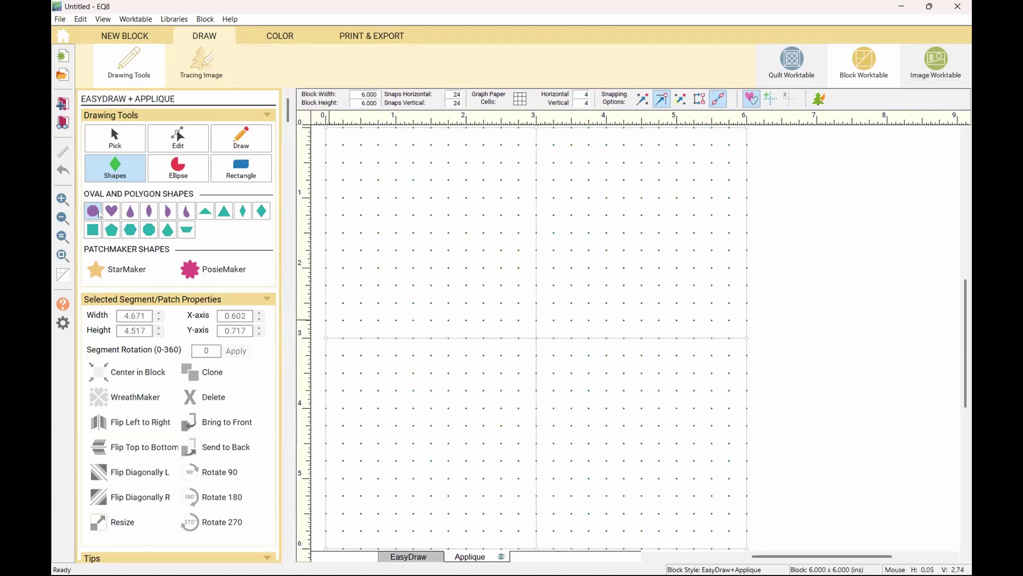
drag(539, 169, 540, 489)
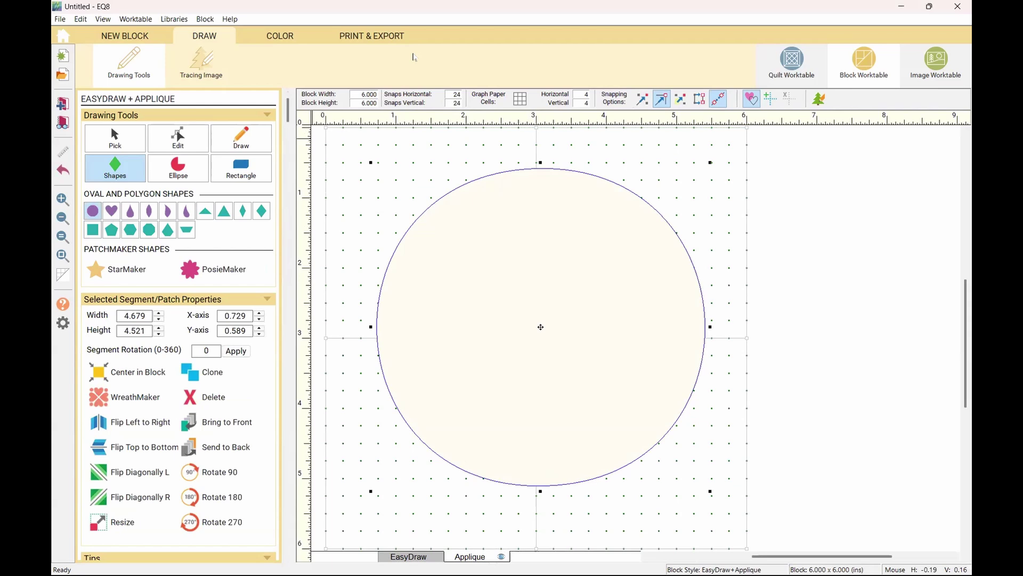
click(280, 35)
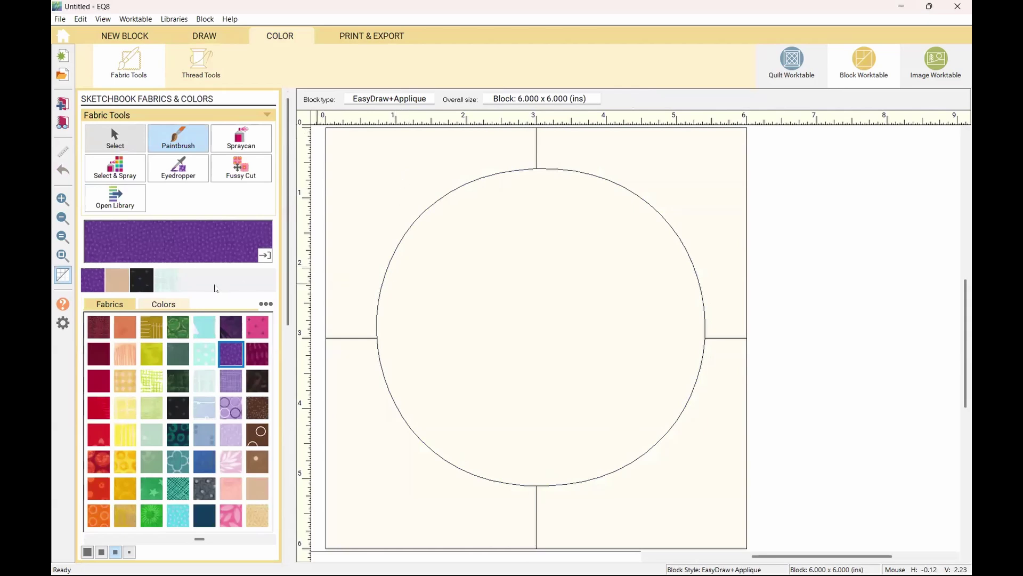
click(530, 309)
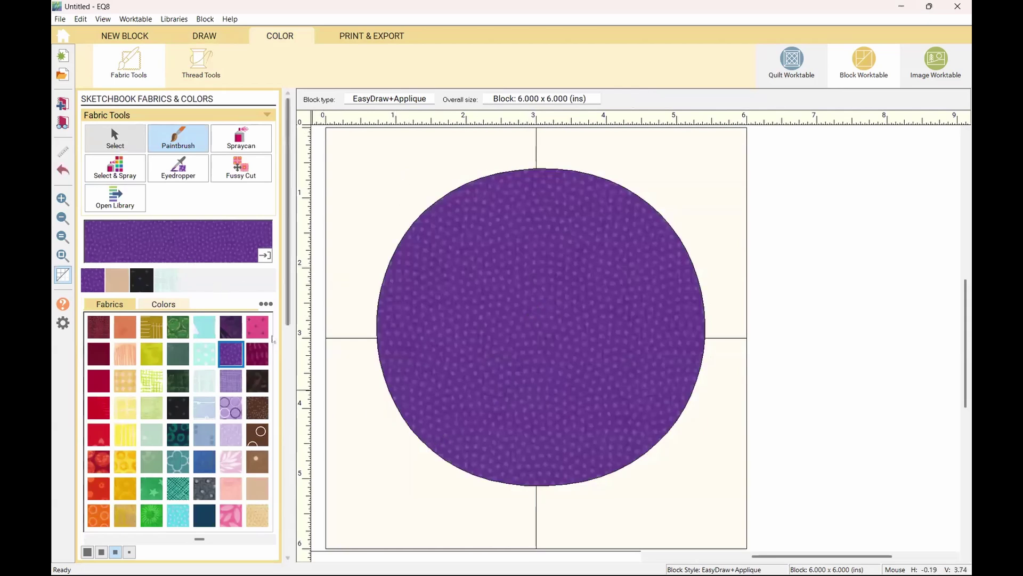
Fill the upper-left and lower-right background quarters with the pink patterned fabric and the other two with the light lavender fabric
click(257, 327)
click(393, 221)
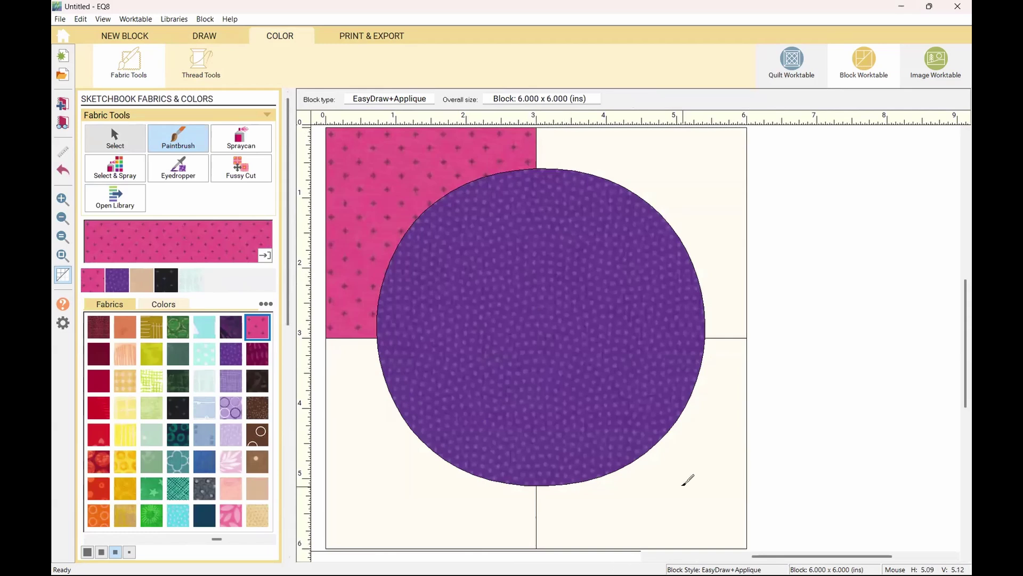
click(683, 484)
click(232, 436)
click(349, 450)
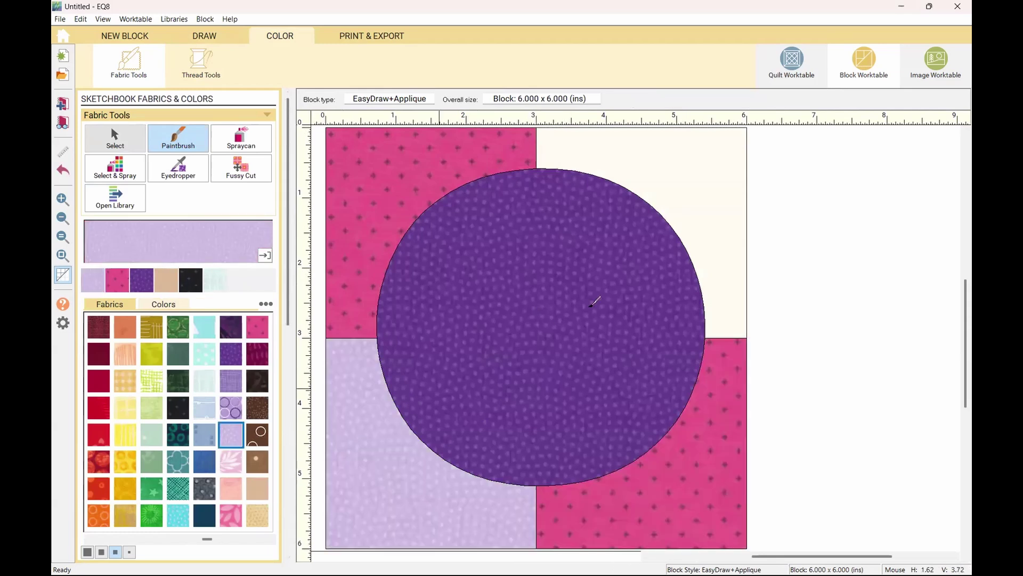
click(711, 235)
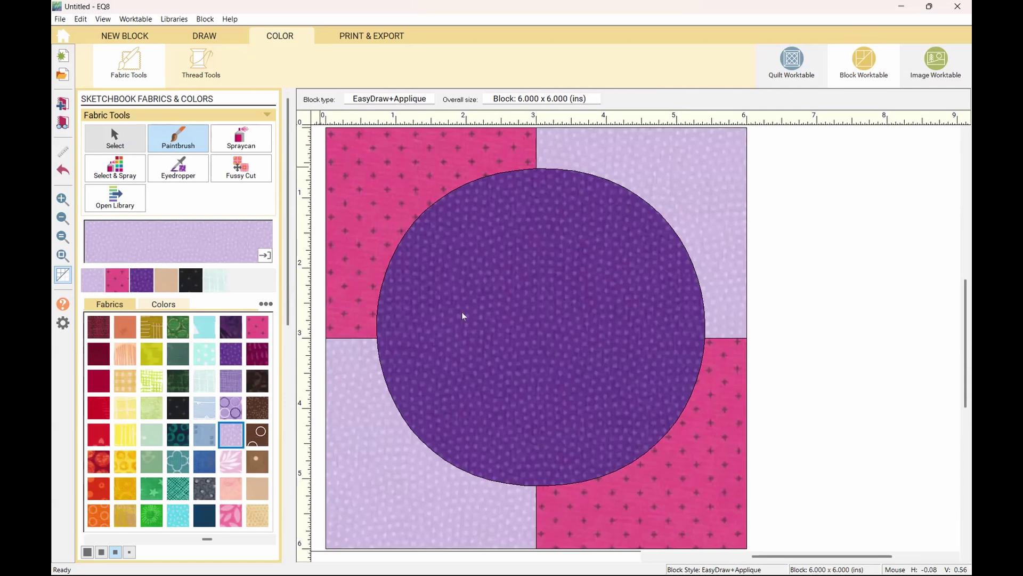
Return to drawing the block, view its EasyDraw layer, and toggle the Applique layer's visibility until its circle is shown
click(205, 35)
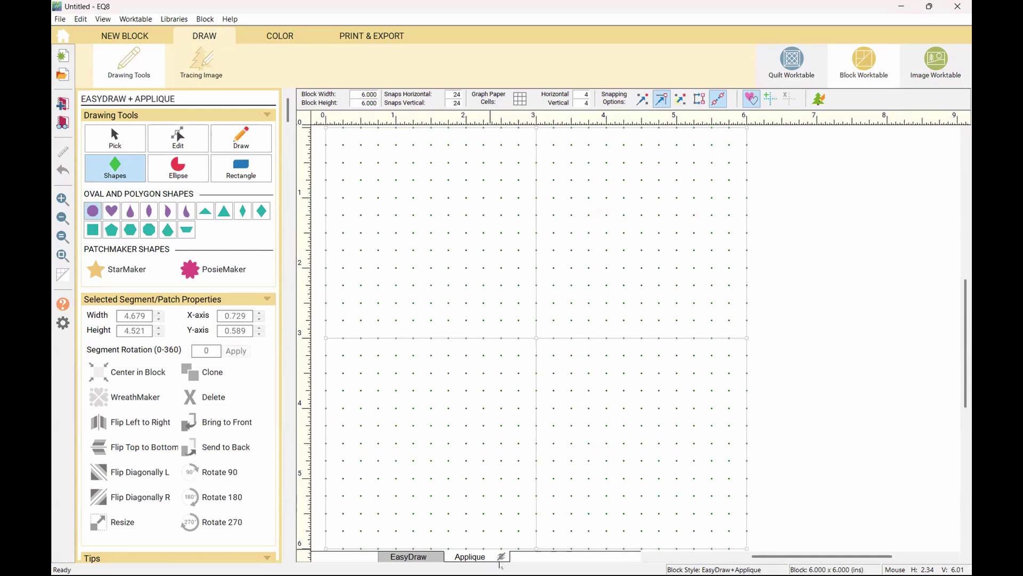
click(420, 555)
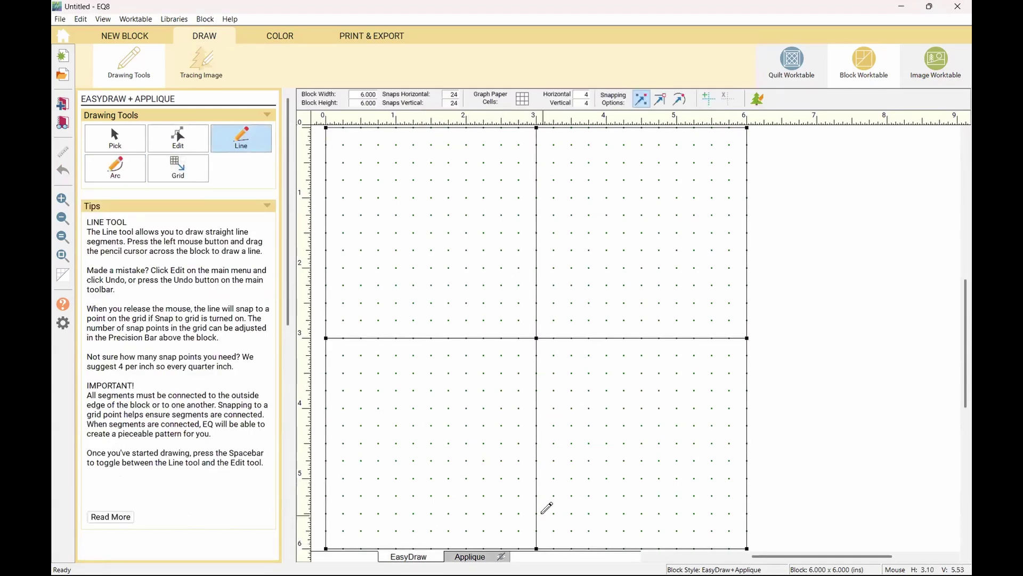
click(501, 557)
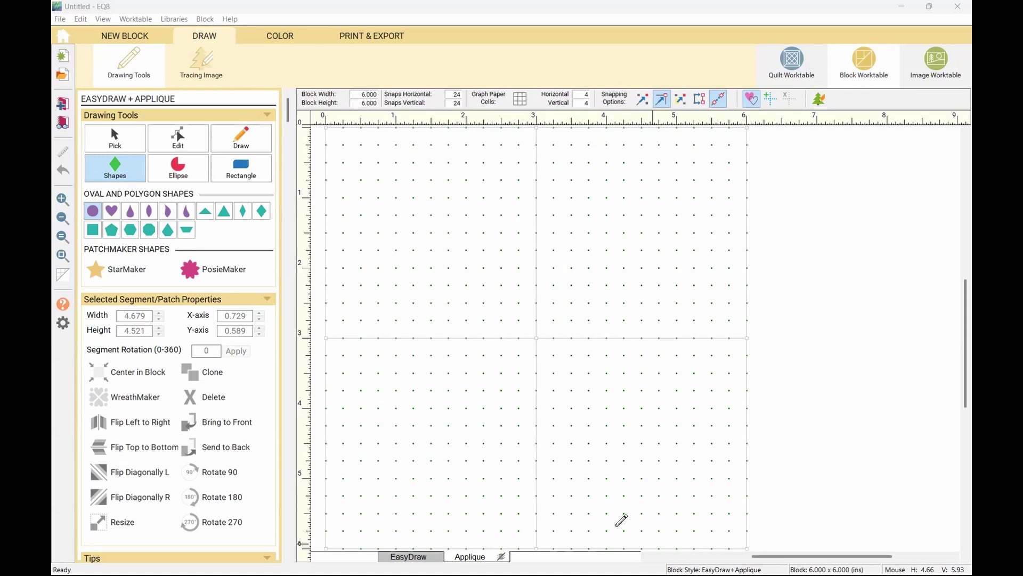
click(494, 557)
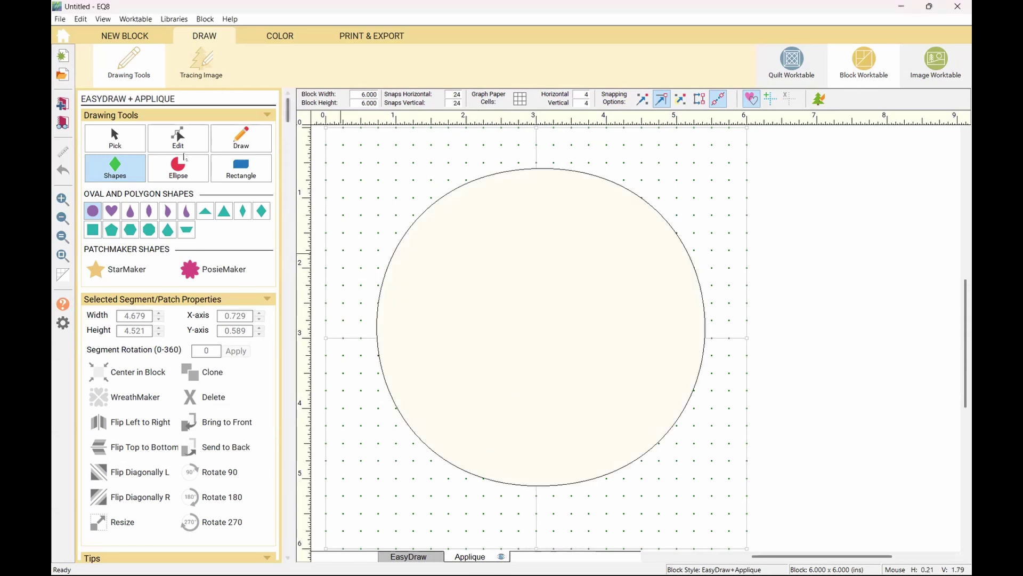
Delete the large circle from the Applique layer
click(114, 137)
click(501, 393)
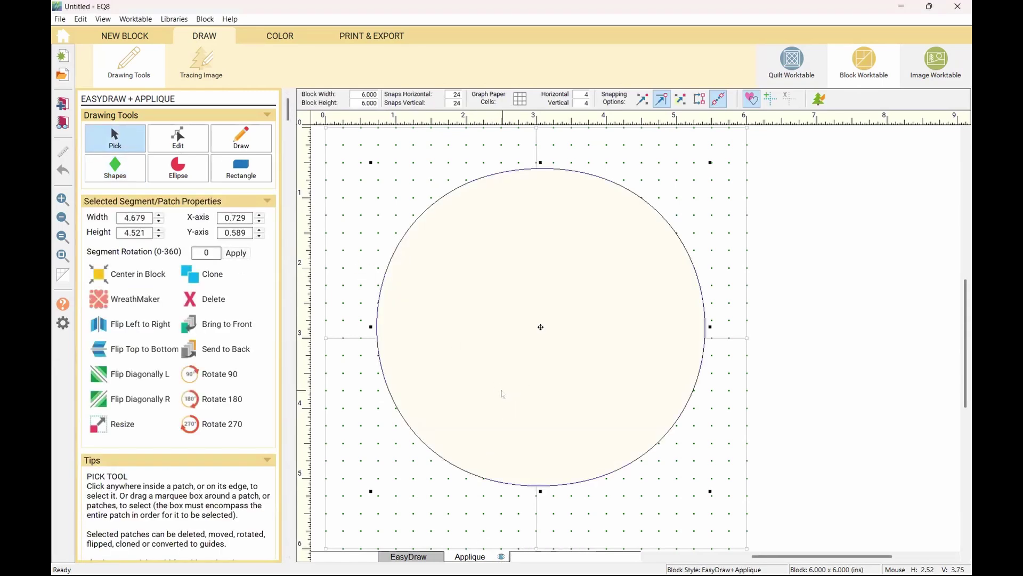
key(Delete)
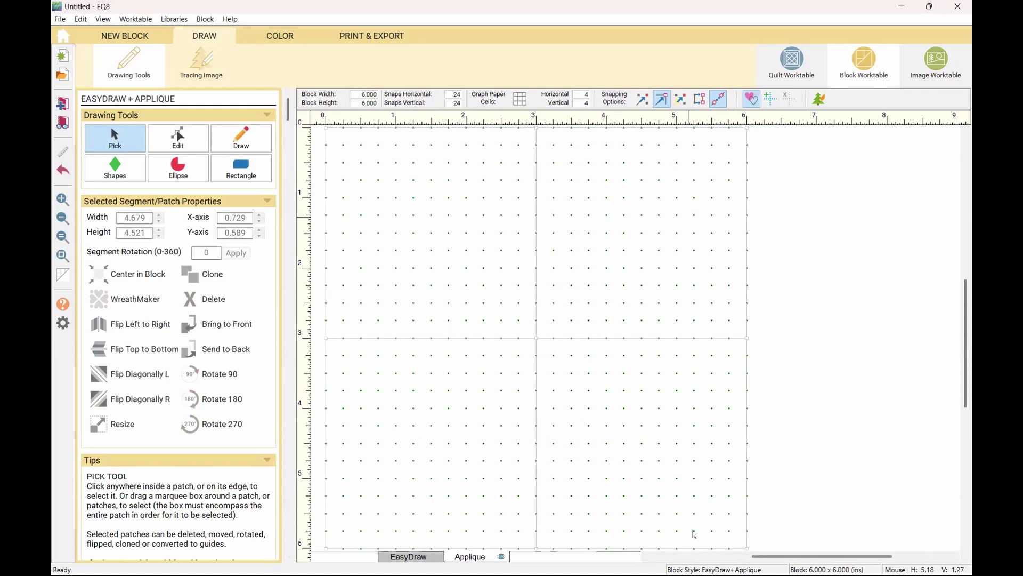
Place the "bunny outline 2" photo from the Project Sketchbook on the Block Worktable as a tracing image
click(197, 63)
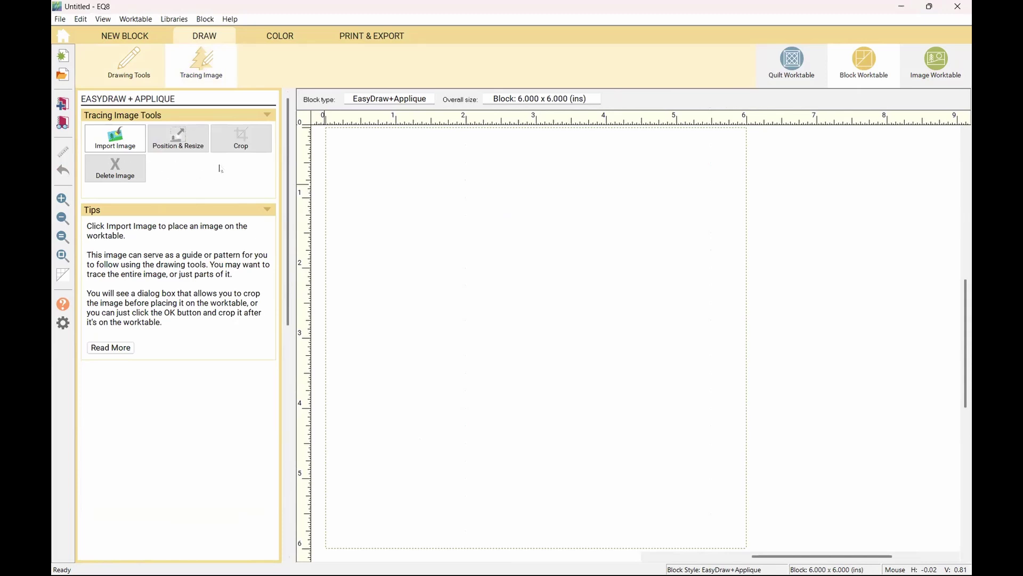
click(117, 140)
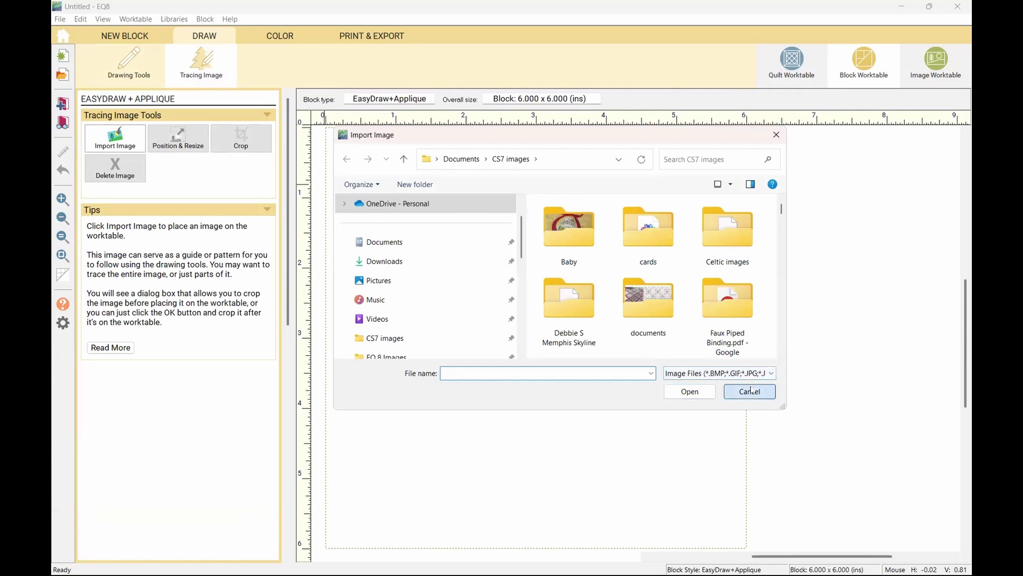
click(63, 122)
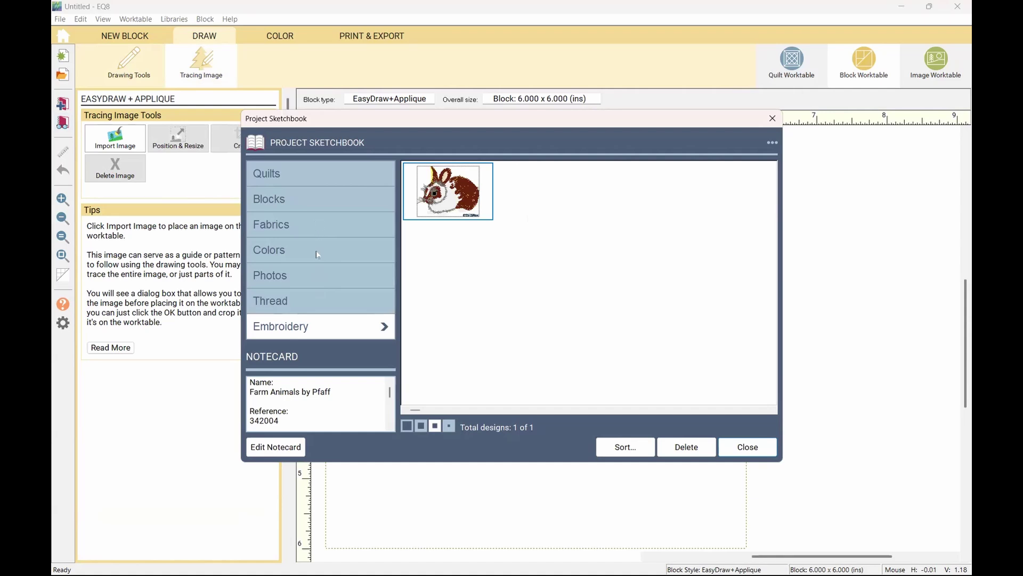
click(317, 273)
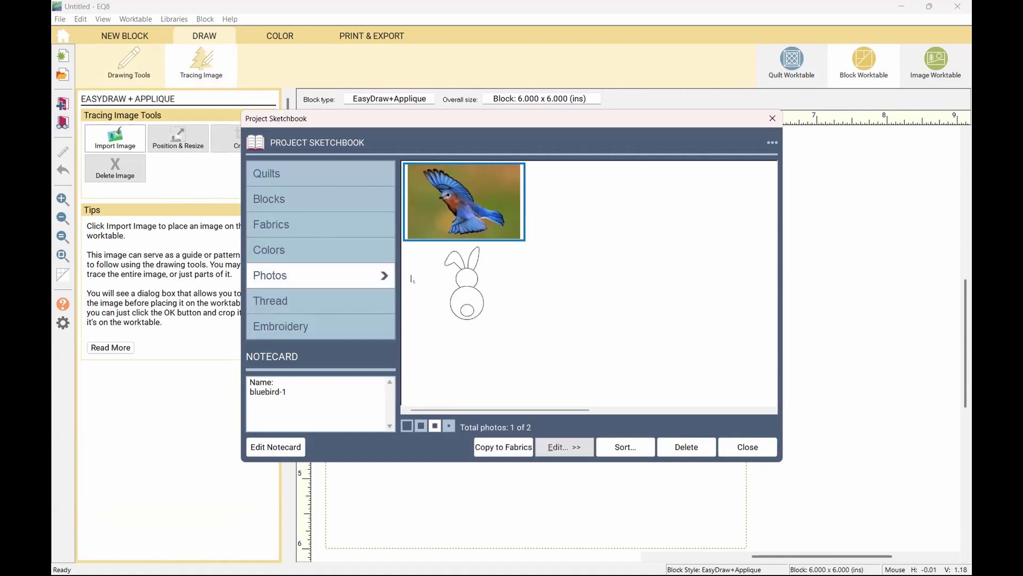
click(466, 286)
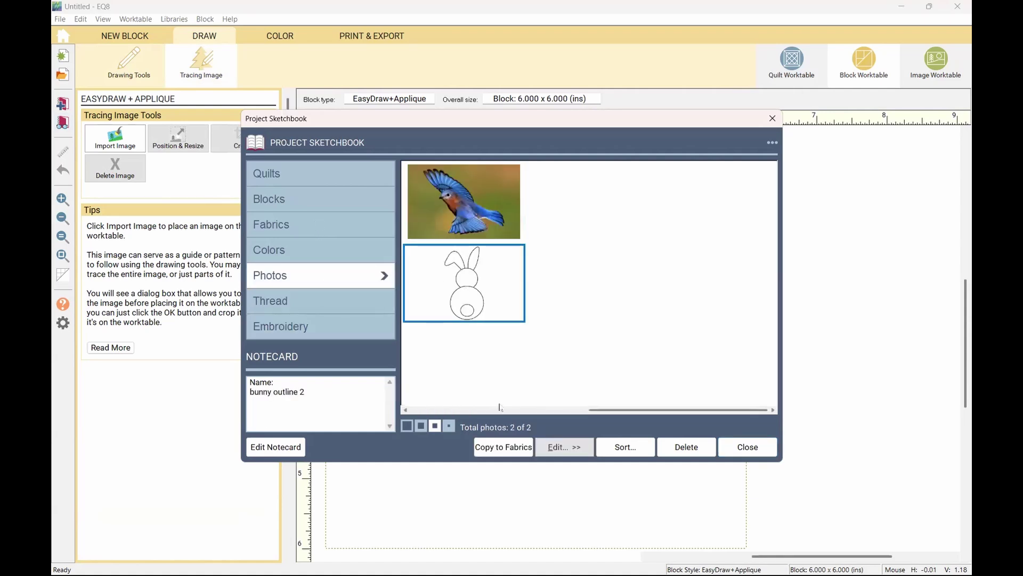
click(568, 449)
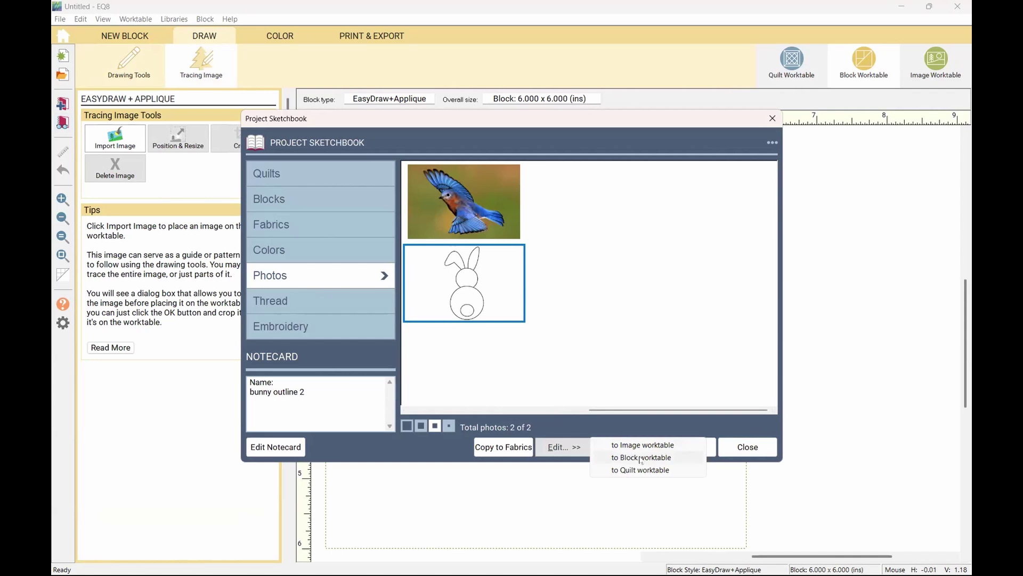
click(641, 458)
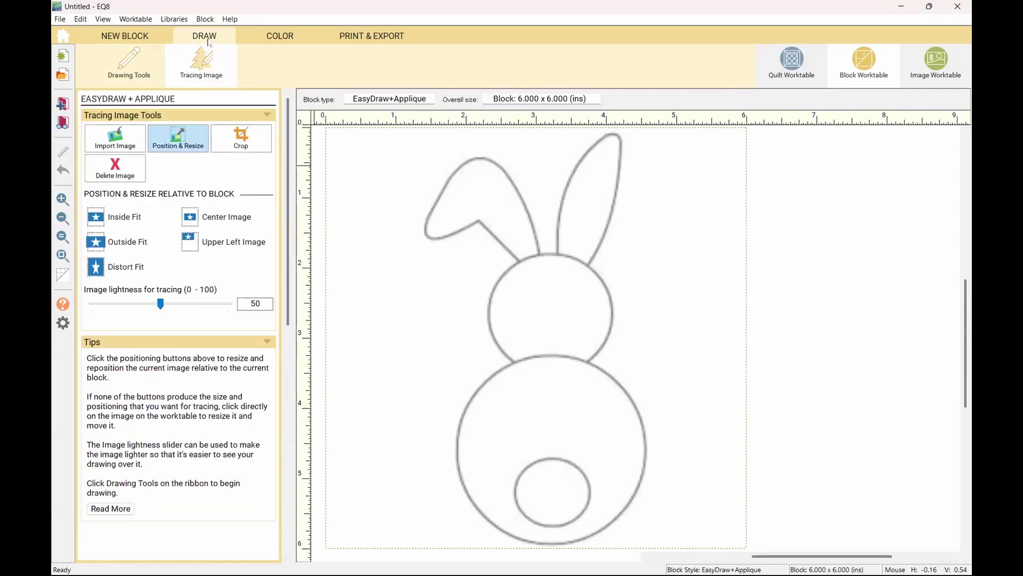
Trace the bunny on the Applique layer with a head circle about 1.71 by 1.65 inches and a body circle about 2.81 by 2.71 inches
click(150, 69)
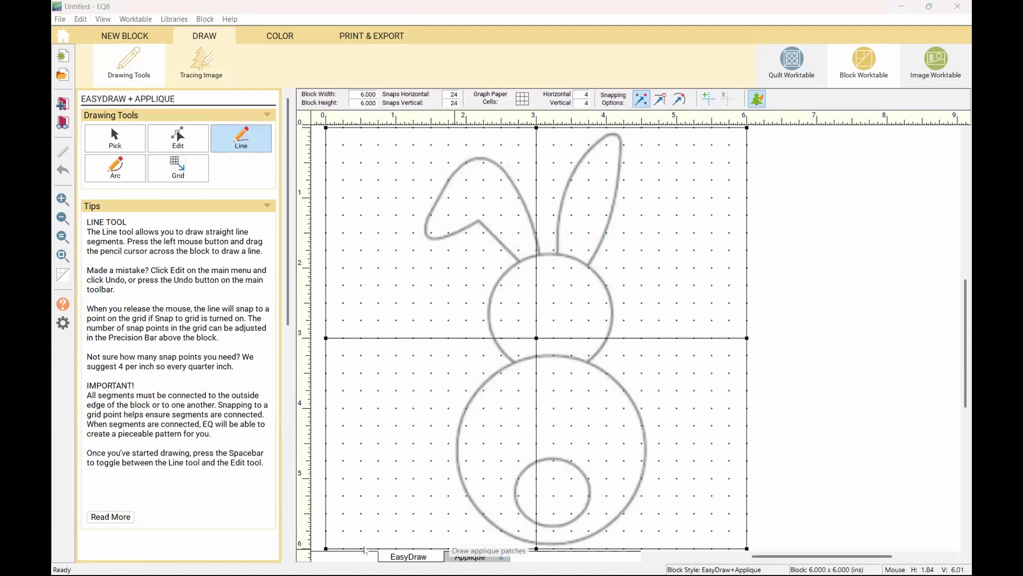
click(462, 557)
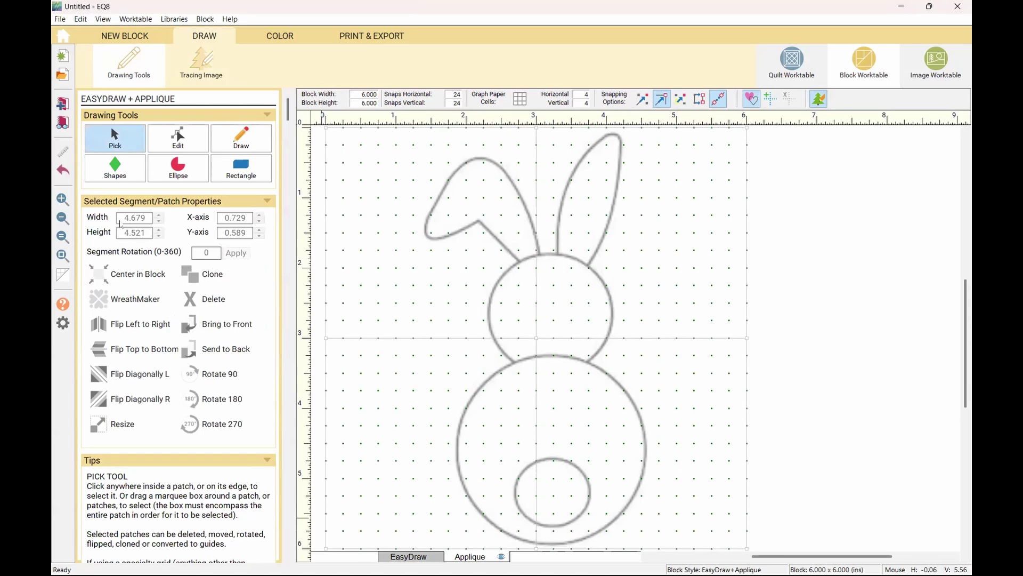
click(241, 140)
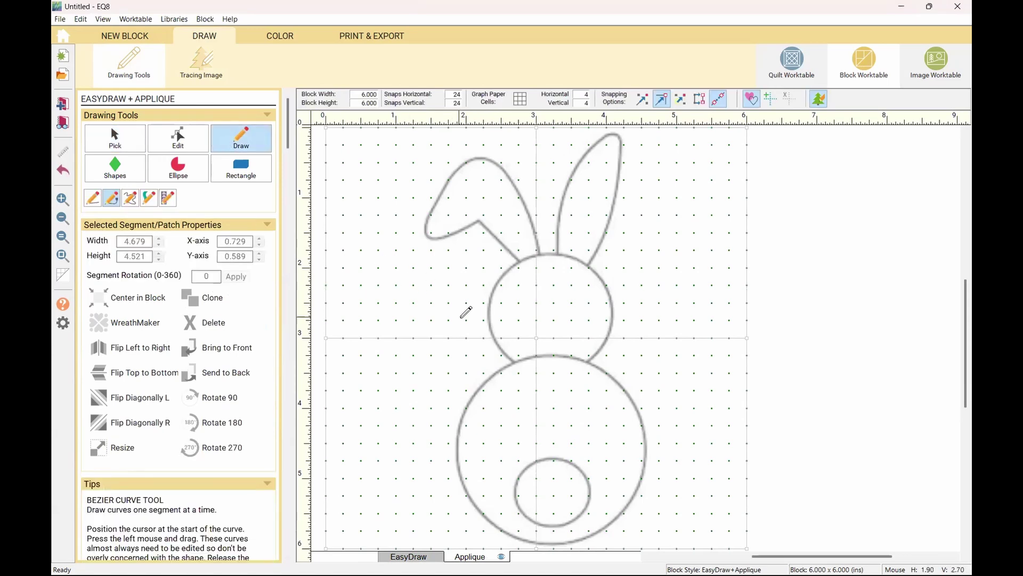
click(122, 170)
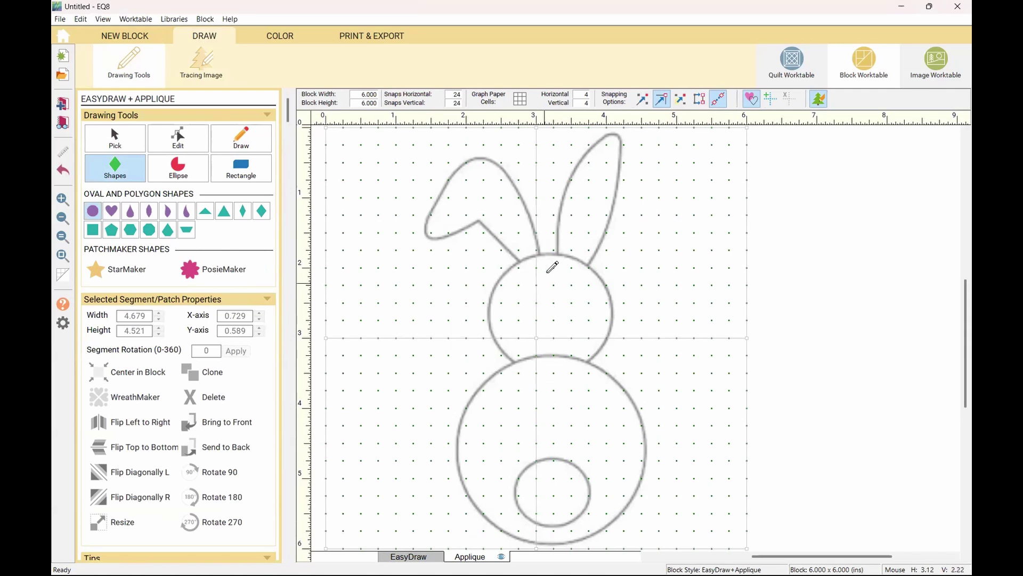
drag(558, 249, 555, 357)
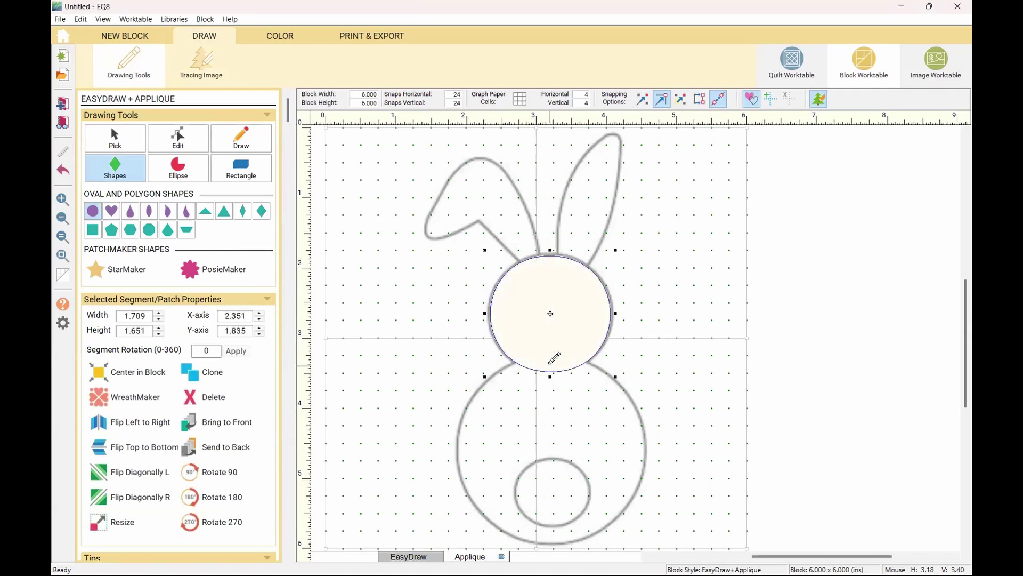
drag(555, 542, 555, 348)
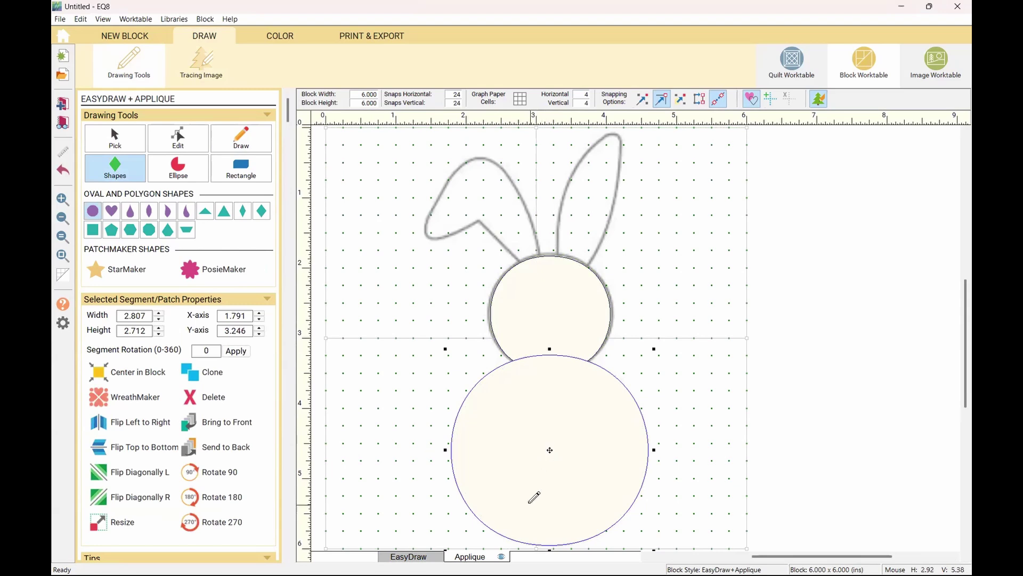
Check the tail outline with the Applique layer hidden, show the layer, and draw a tail circle about 1.13 by 1.10 inches
click(501, 556)
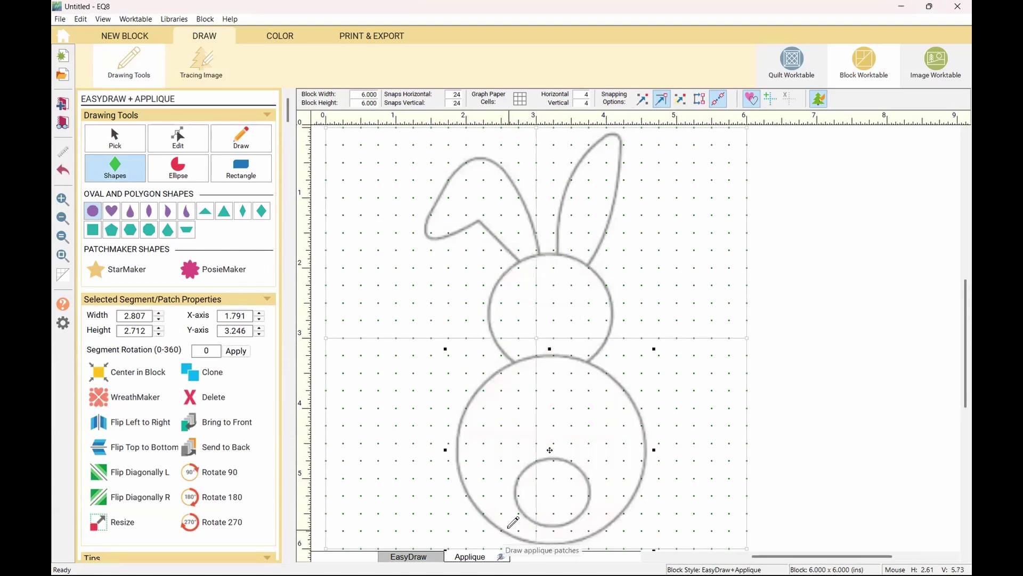
click(553, 457)
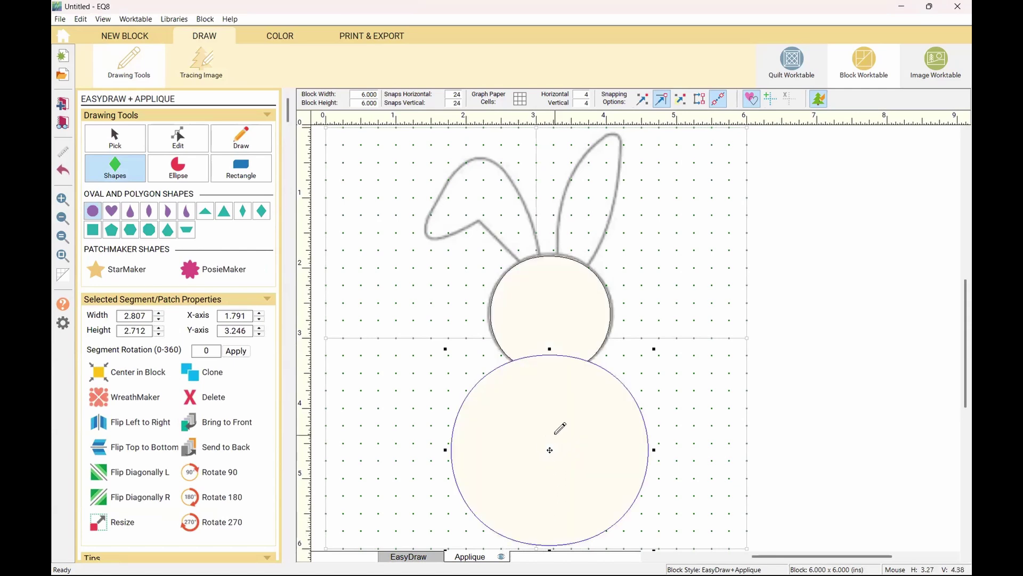
drag(559, 444, 555, 517)
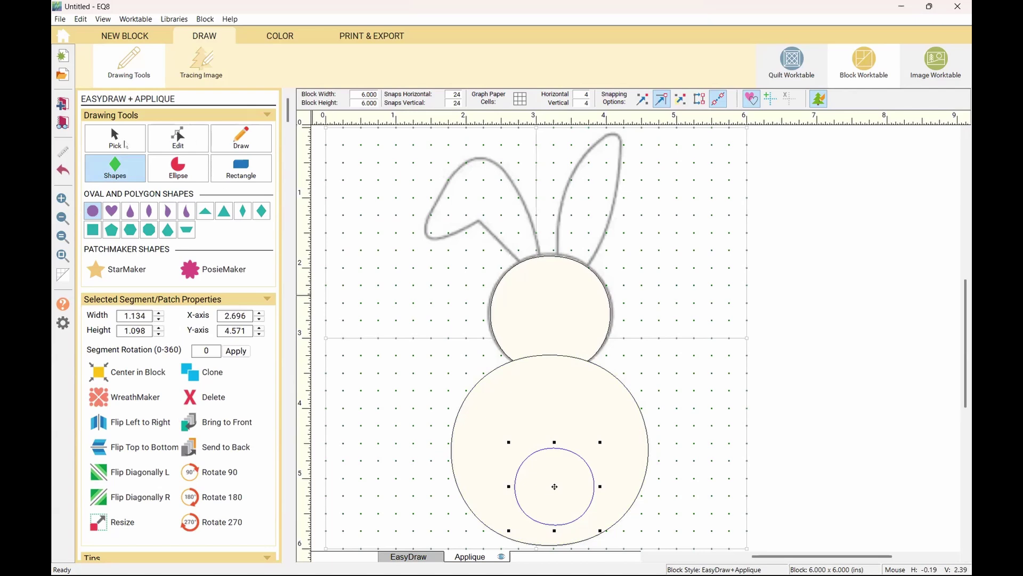
Draw two pointed-oval ears over the bunny outline, making the left one about 1.08 by 1.58 inches
click(149, 211)
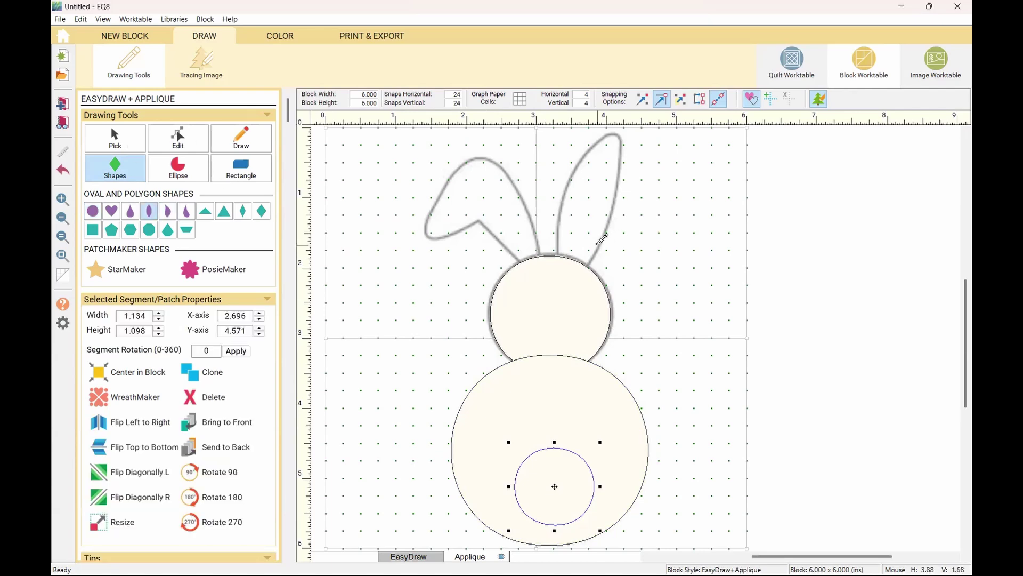
drag(570, 276, 618, 129)
drag(544, 265, 467, 158)
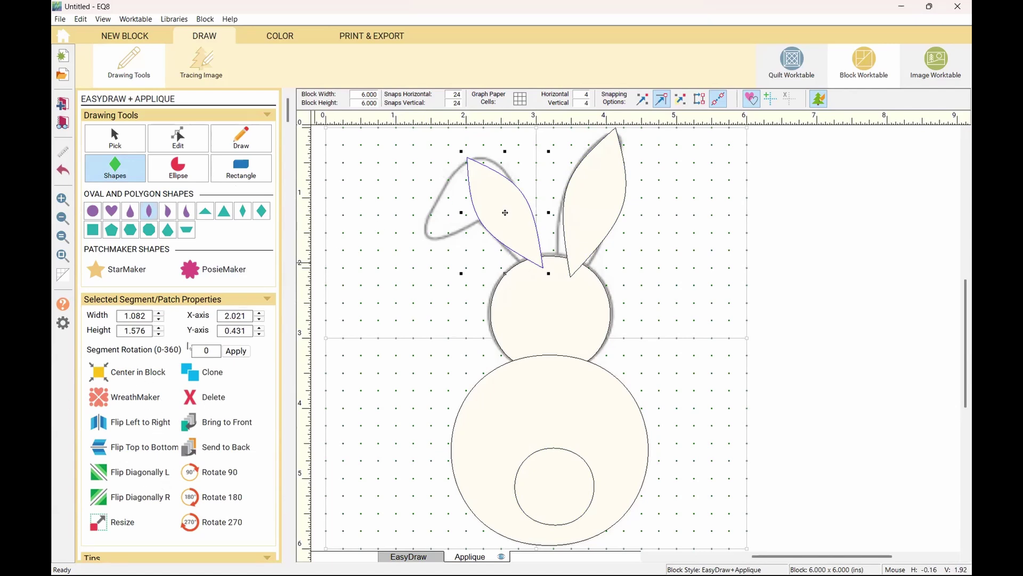
View the node editing options and the tracing image settings, and return to the EasyDraw drawing layer
click(160, 145)
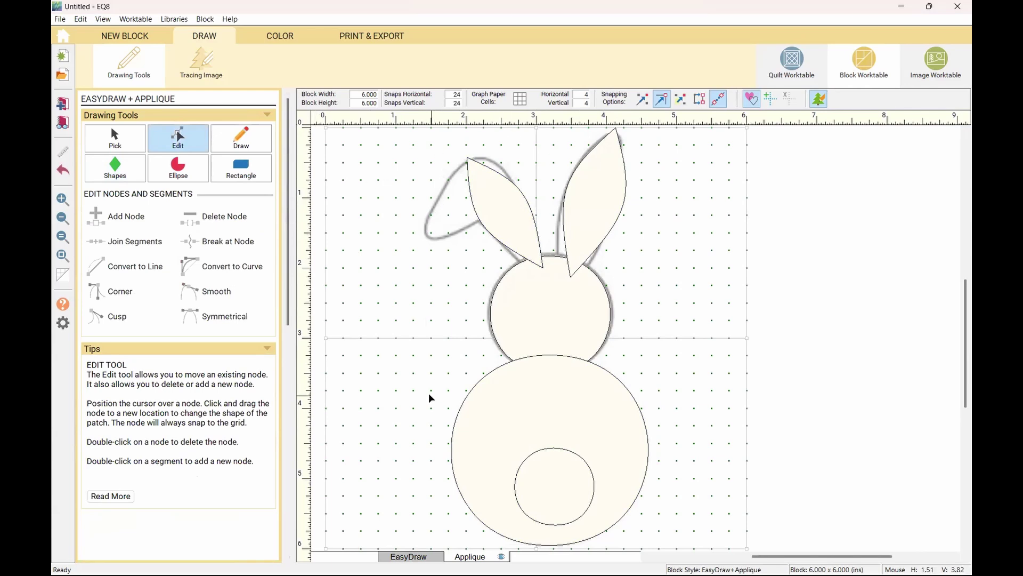
click(198, 72)
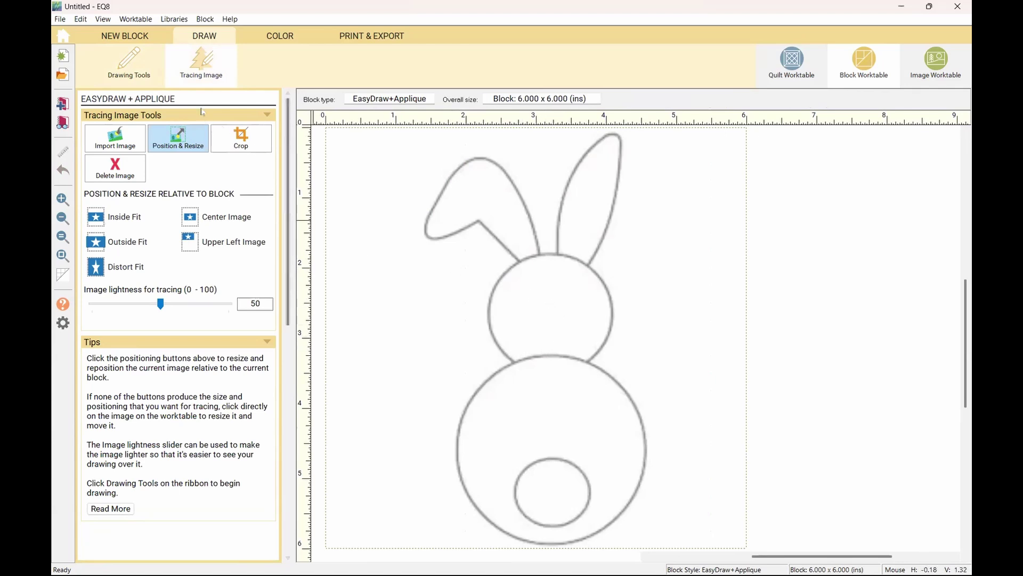
click(129, 67)
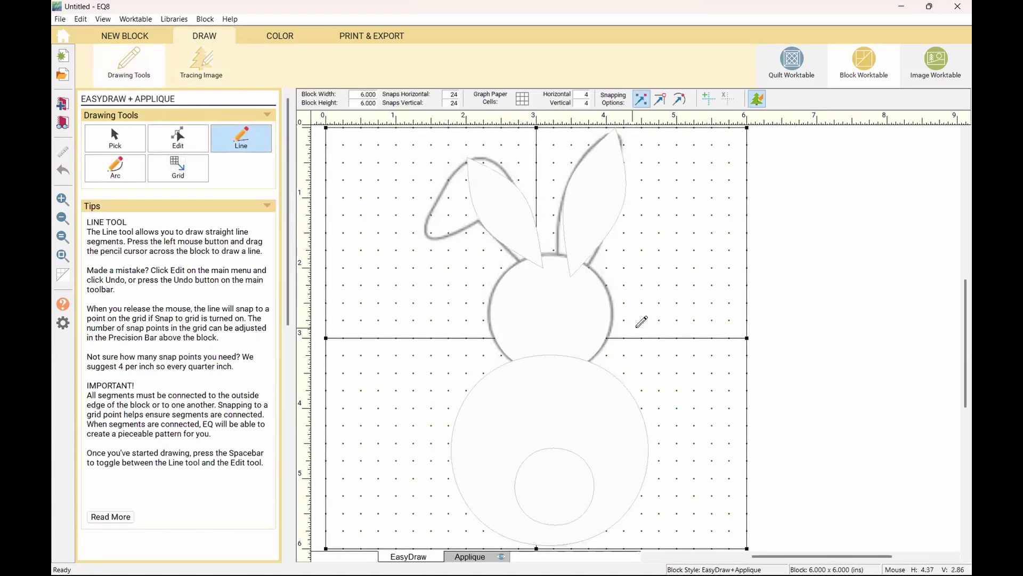
Switch to the Image Worktable, start an image import and browse to the fabrics folder in Downloads
click(936, 61)
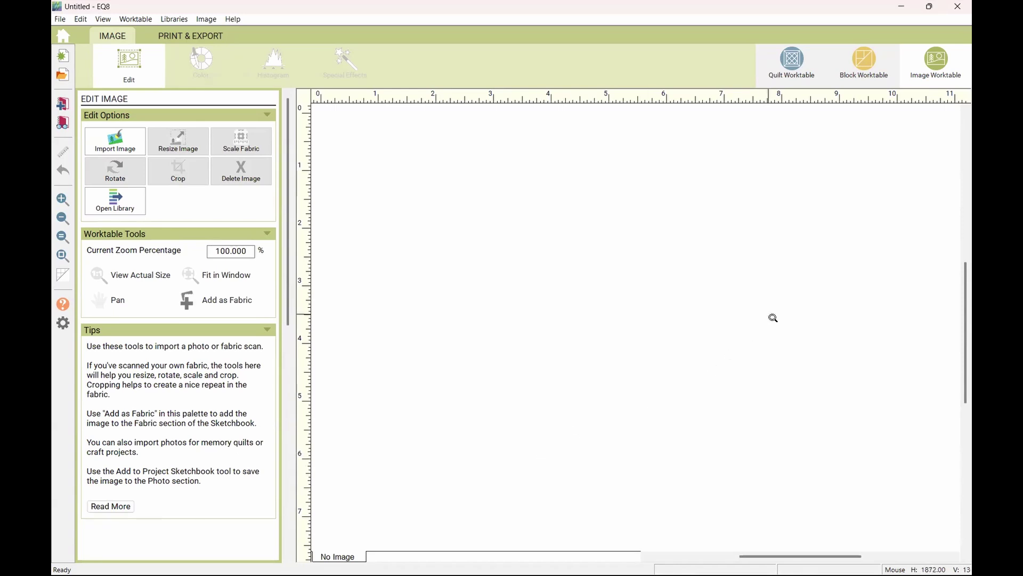
click(114, 140)
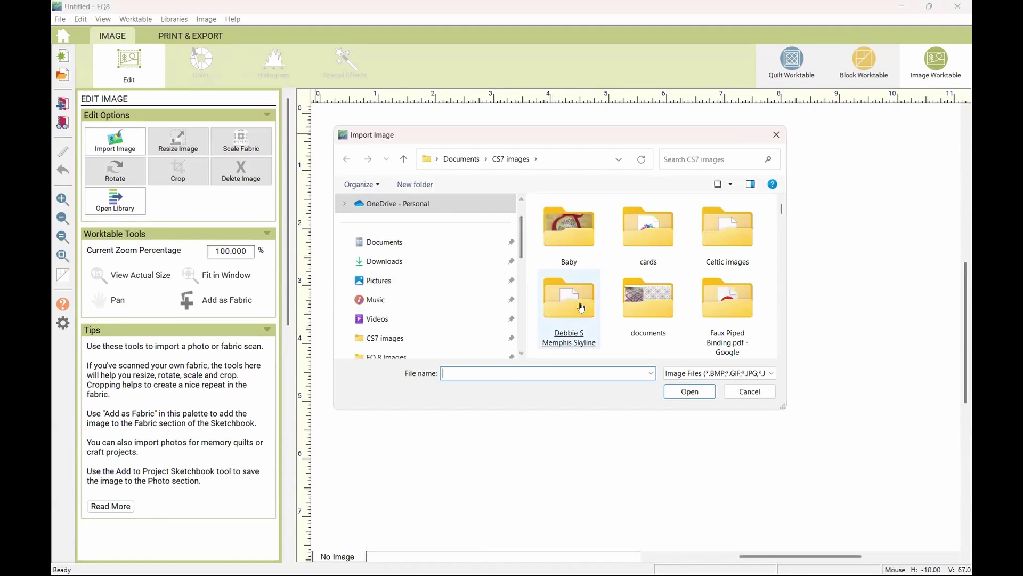
click(395, 249)
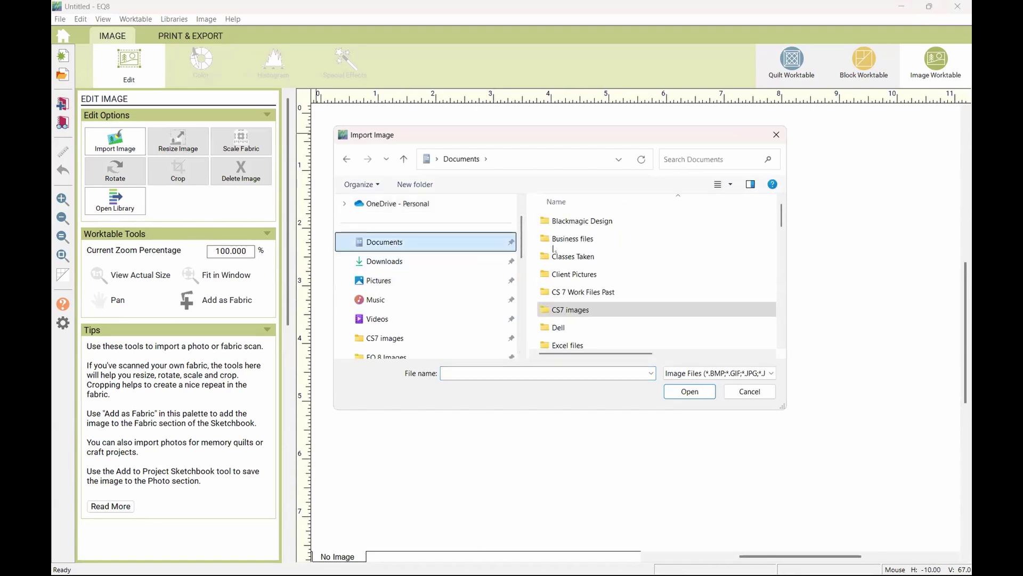
scroll(594, 255, down, 4)
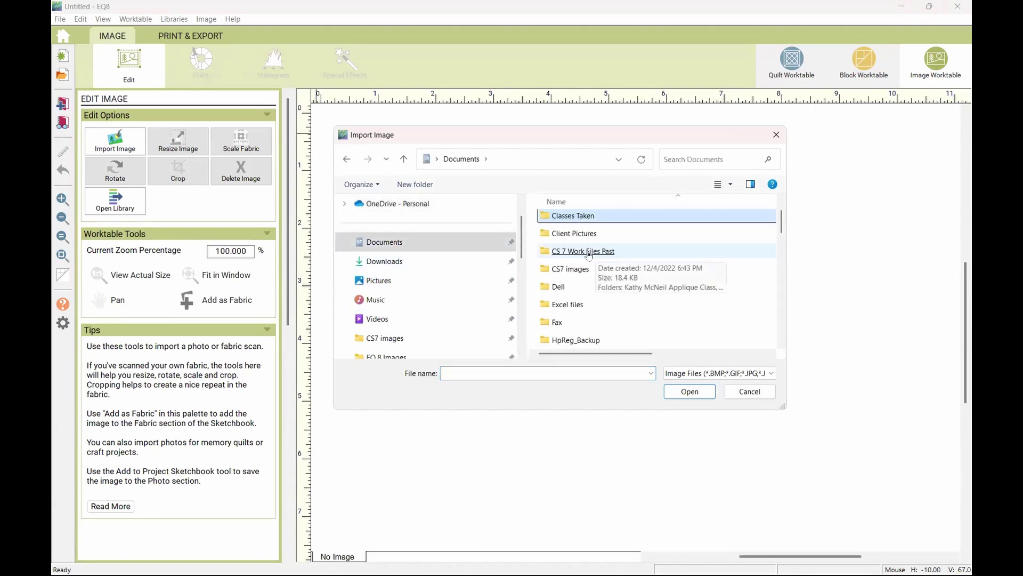
scroll(588, 256, up, 1)
scroll(588, 256, up, 2)
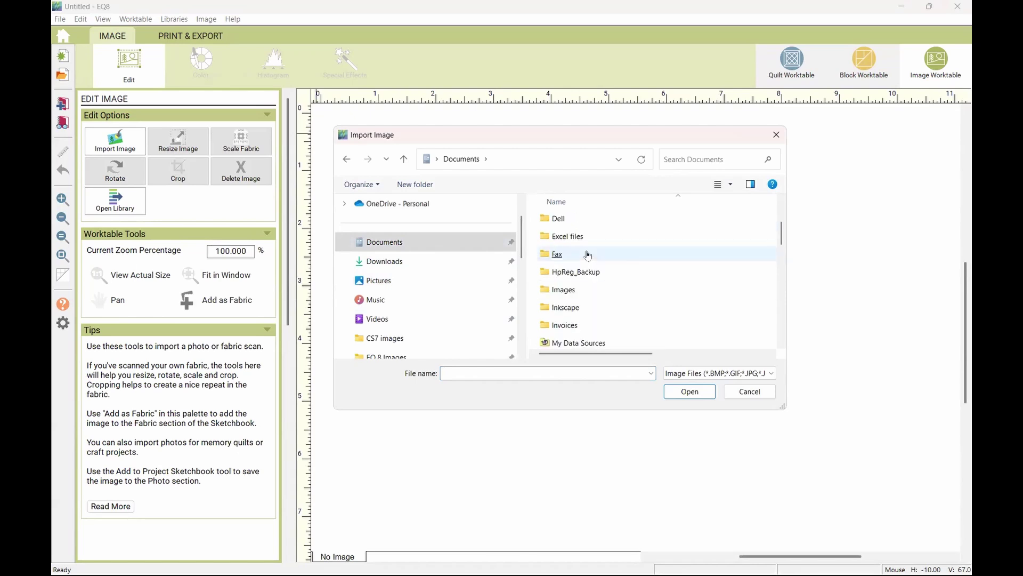
click(403, 259)
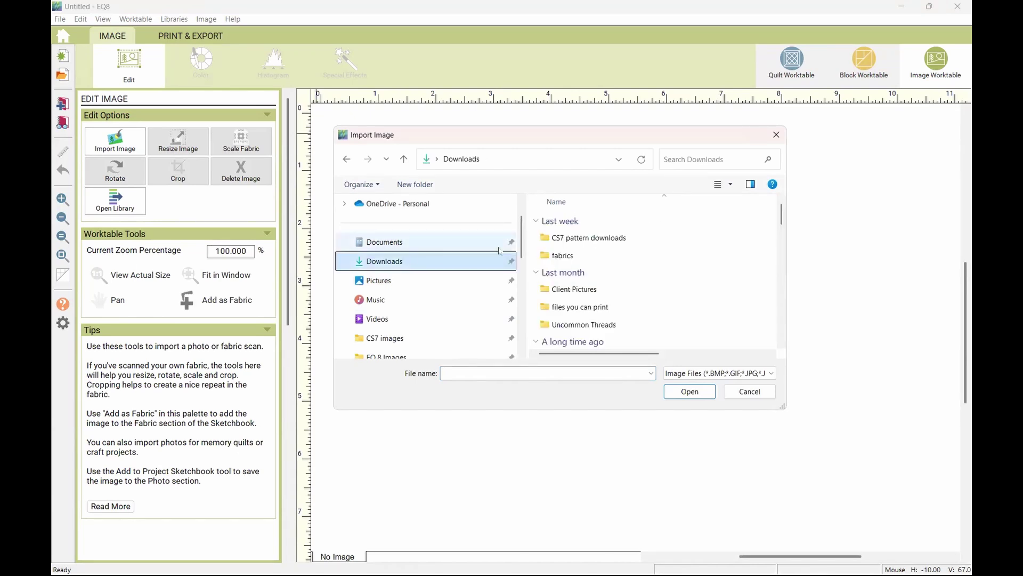
double_click(566, 256)
click(569, 260)
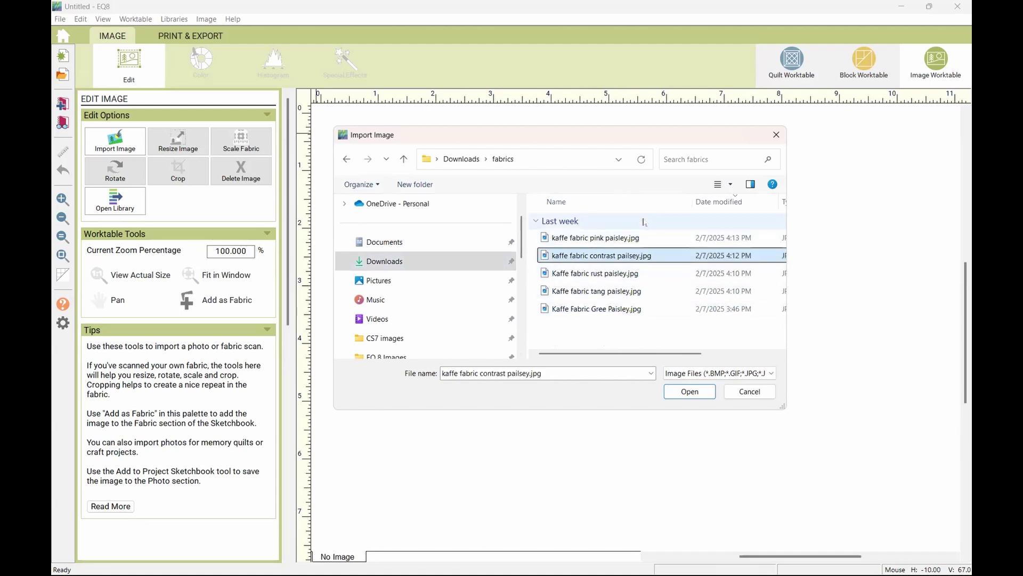
Show the files as extra large icons in a wider import dialog and import kaffe fabric contrast pailsey.jpg
click(731, 186)
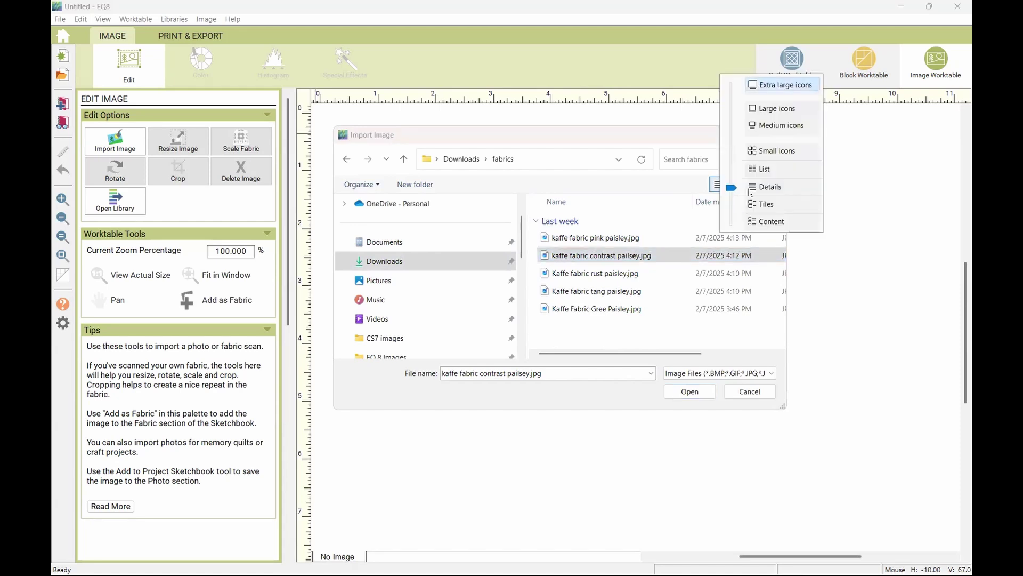
click(786, 86)
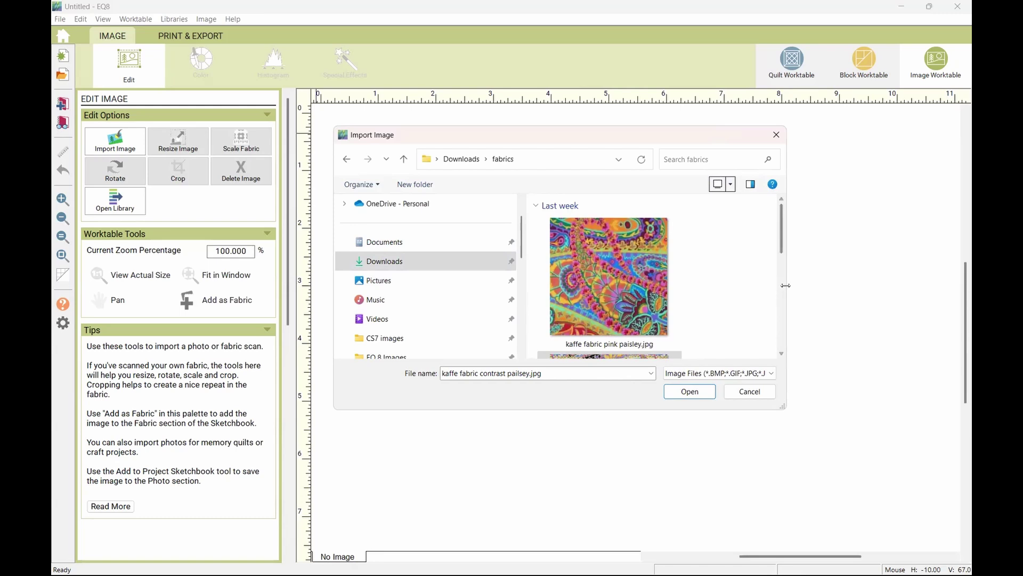
drag(786, 286, 874, 286)
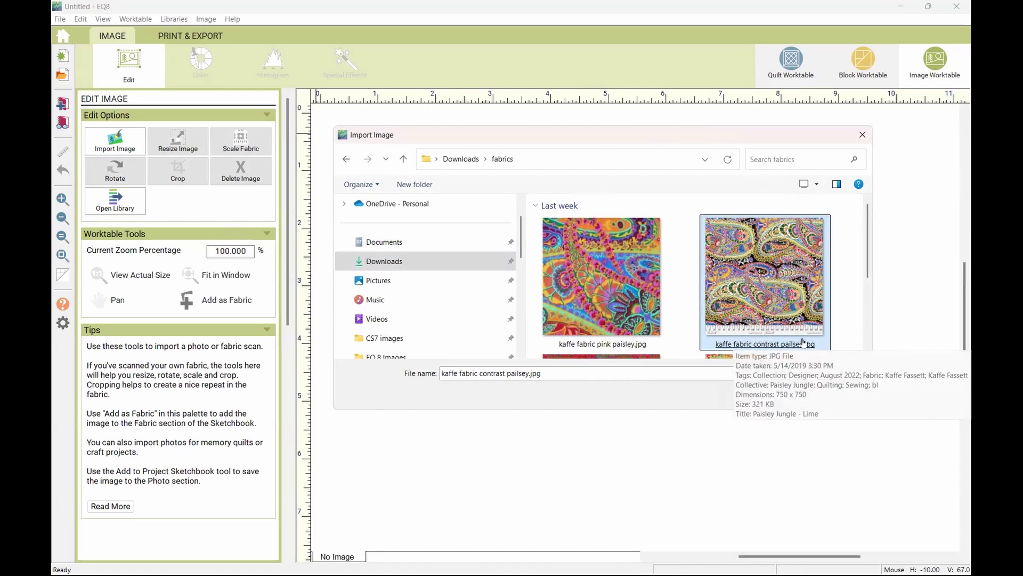
double_click(776, 283)
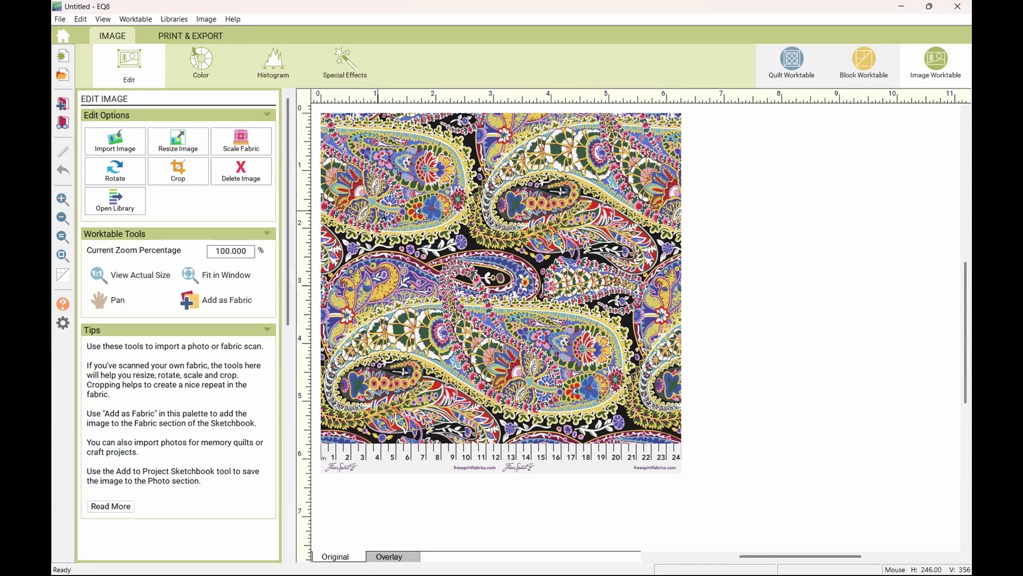
Scale the imported paisley fabric to a measured distance of 24 inches and add it to the Sketchbook as a fabric
click(241, 141)
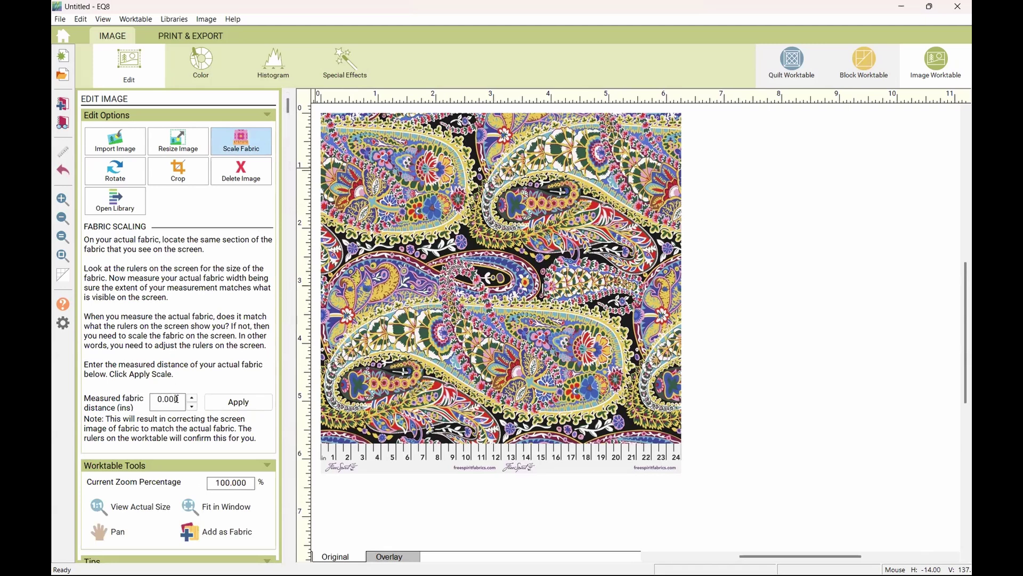
drag(179, 400, 72, 400)
text(24)
key(Return)
click(214, 405)
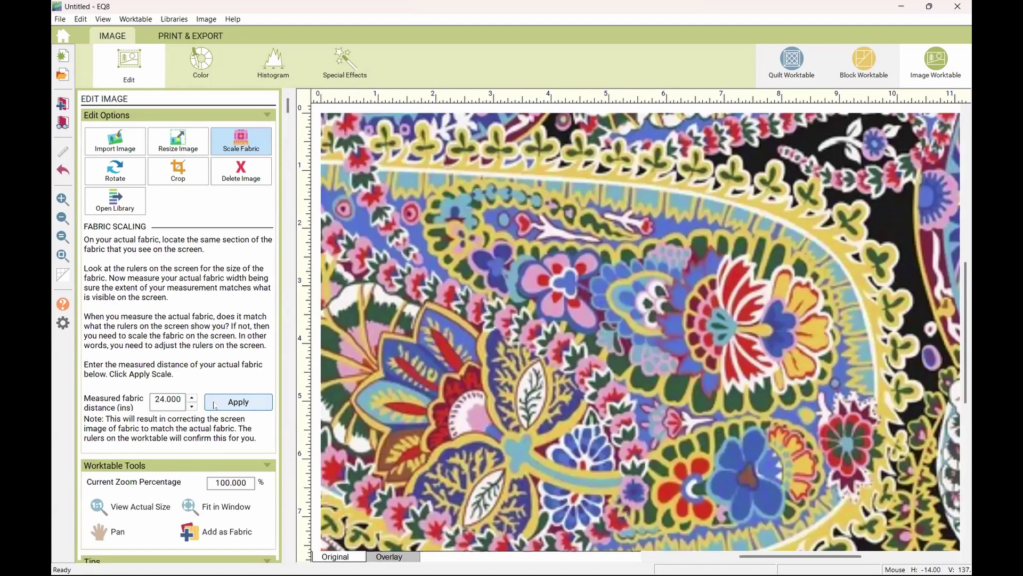
click(228, 533)
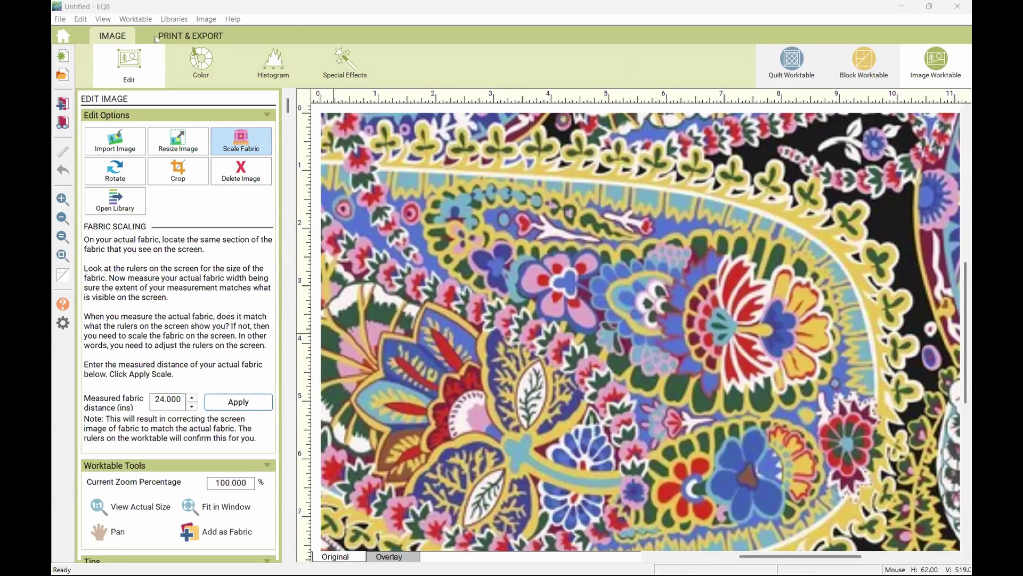
Open the Block Library and view the Eight-Pointed Star Quarters blocks and the list of Contemporary Pieced categories
click(172, 23)
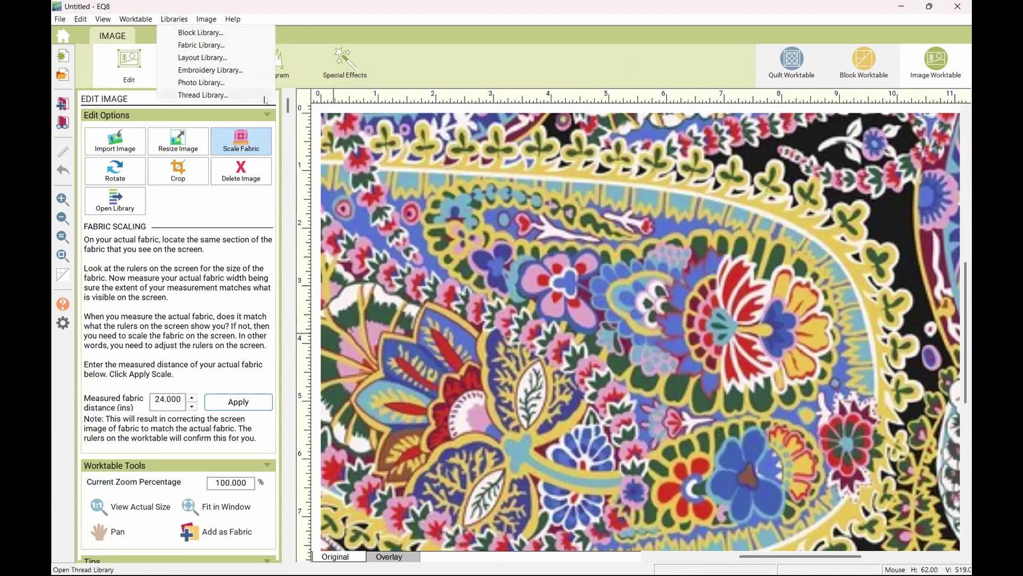
click(237, 35)
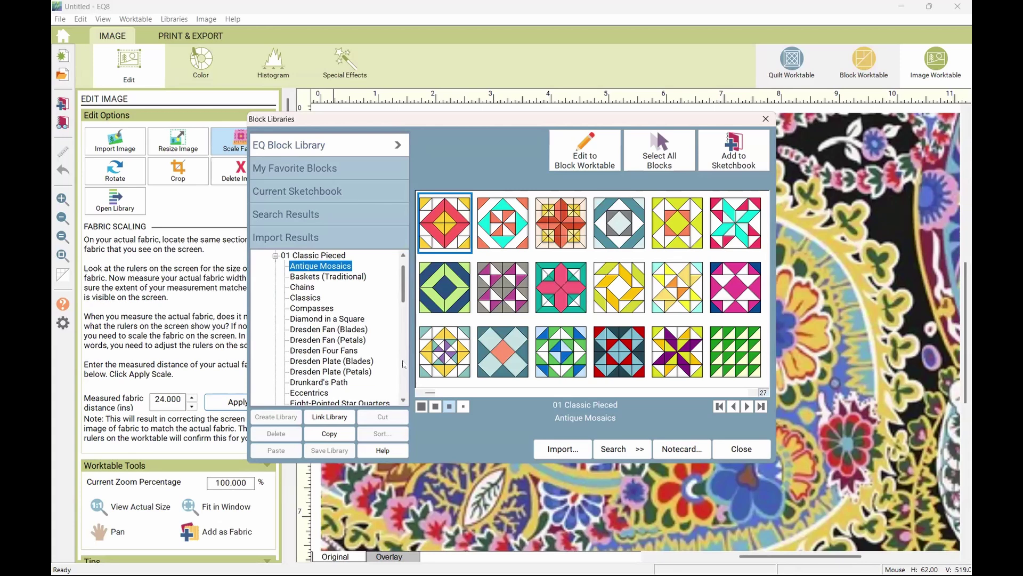
click(404, 364)
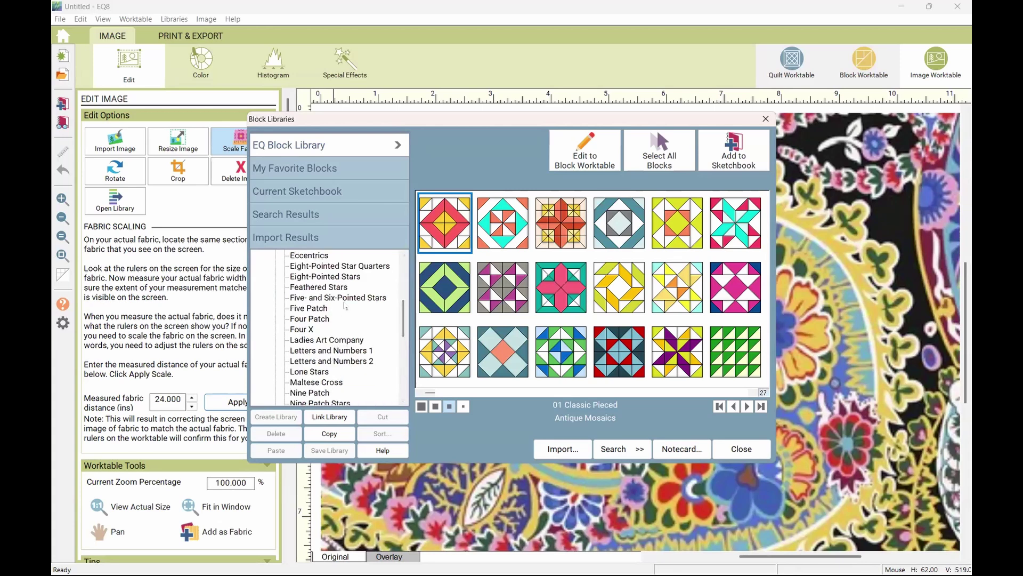
click(344, 266)
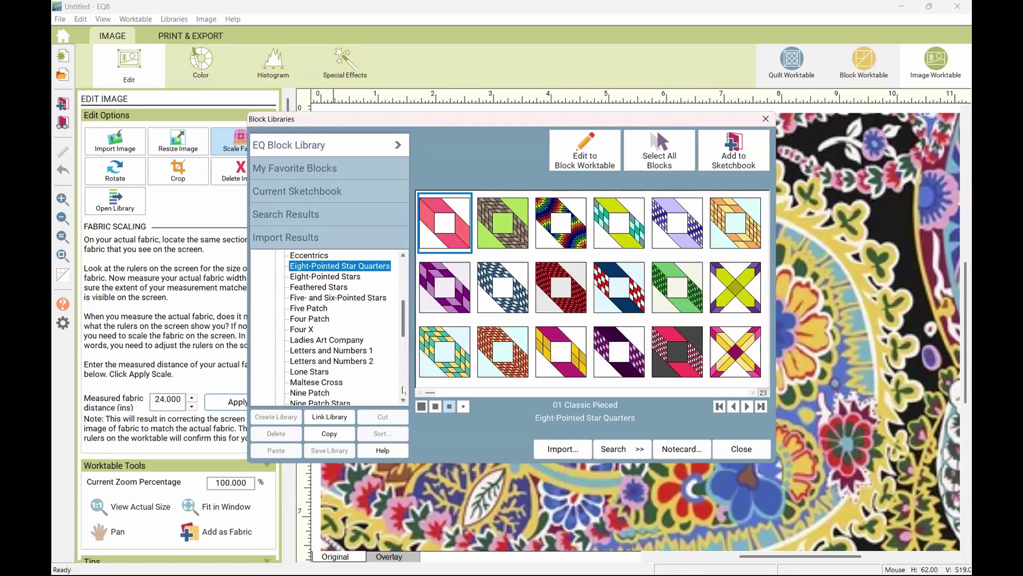
click(404, 389)
click(403, 390)
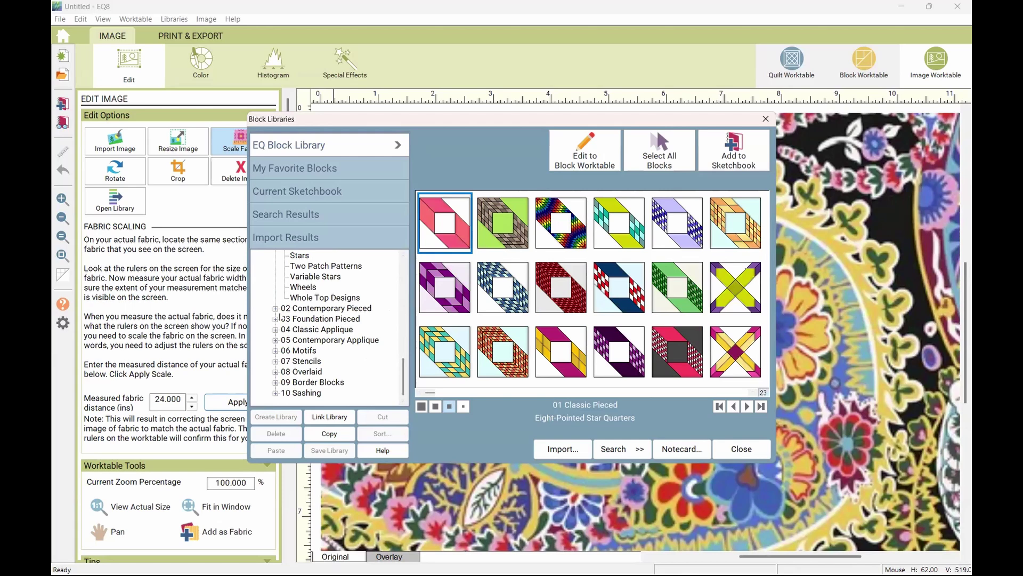
click(275, 308)
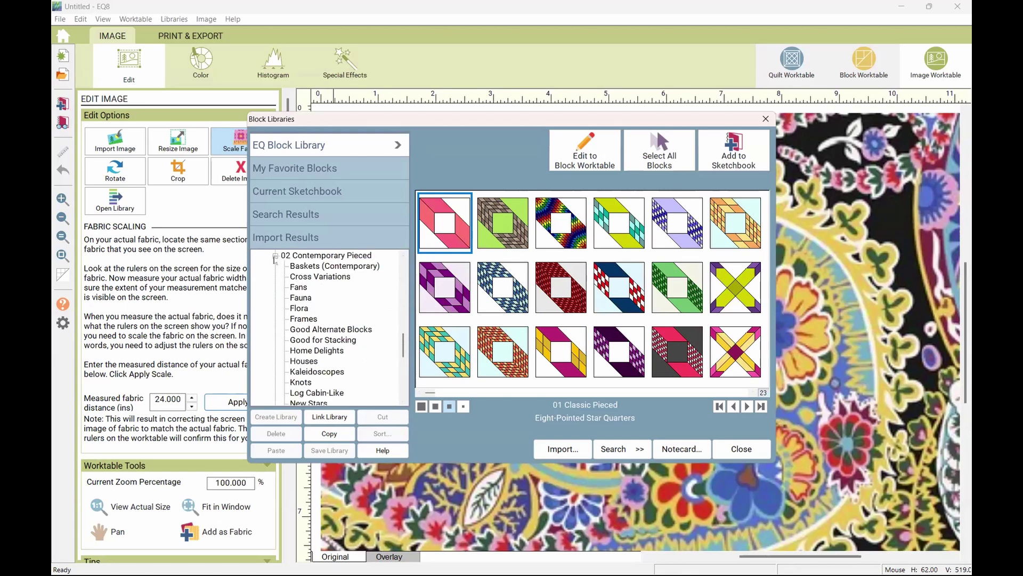
click(275, 256)
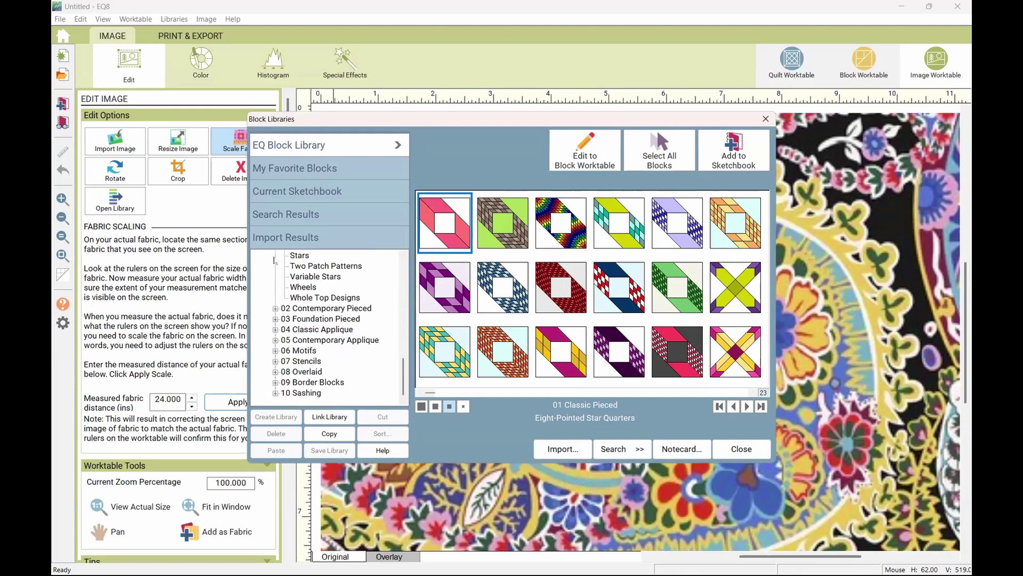
Browse the Foundation Pieced library, viewing the Baskets, Balloons & Kites and Transportation blocks
click(275, 319)
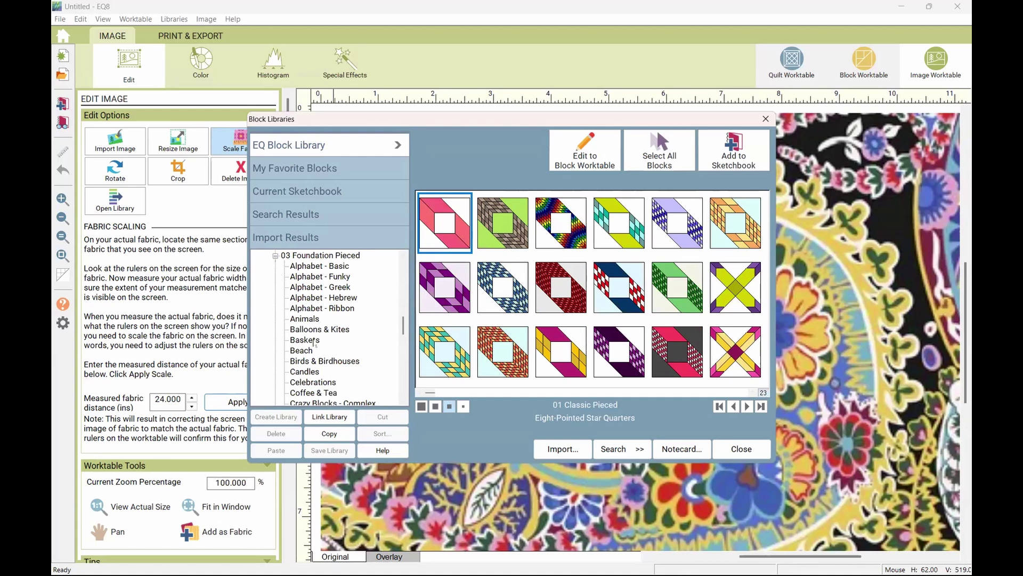
click(303, 340)
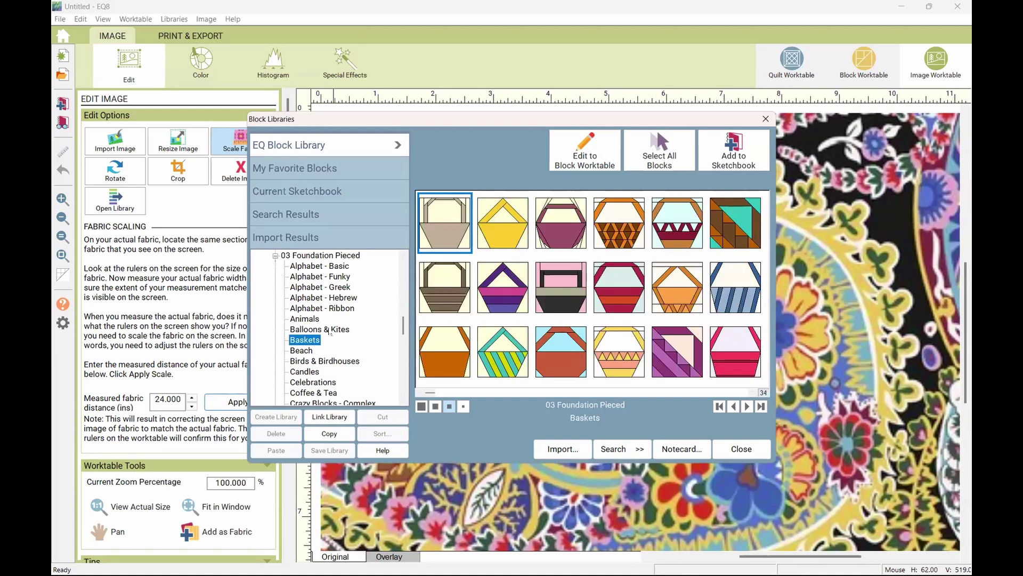
click(331, 331)
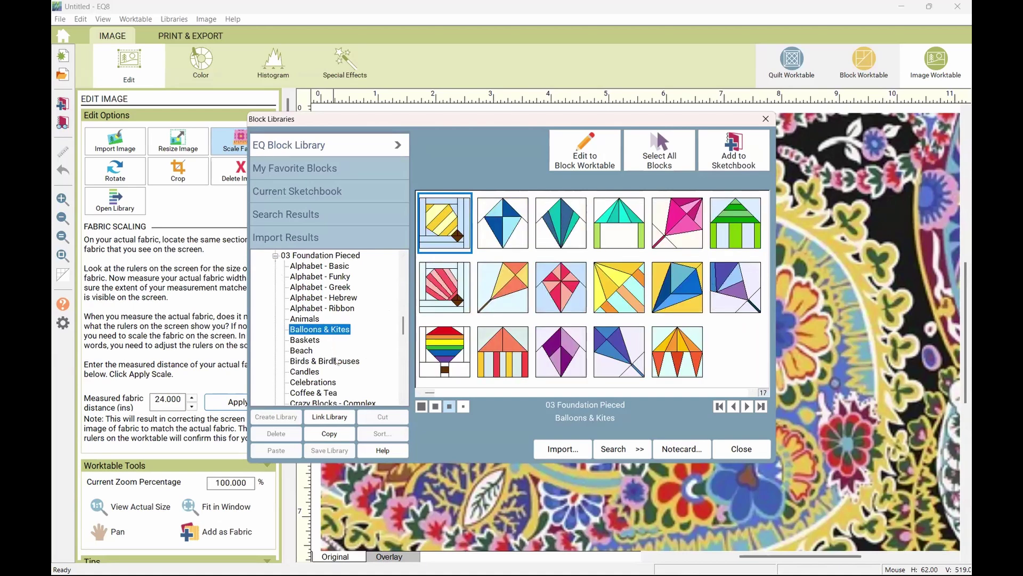
scroll(336, 352, down, 4)
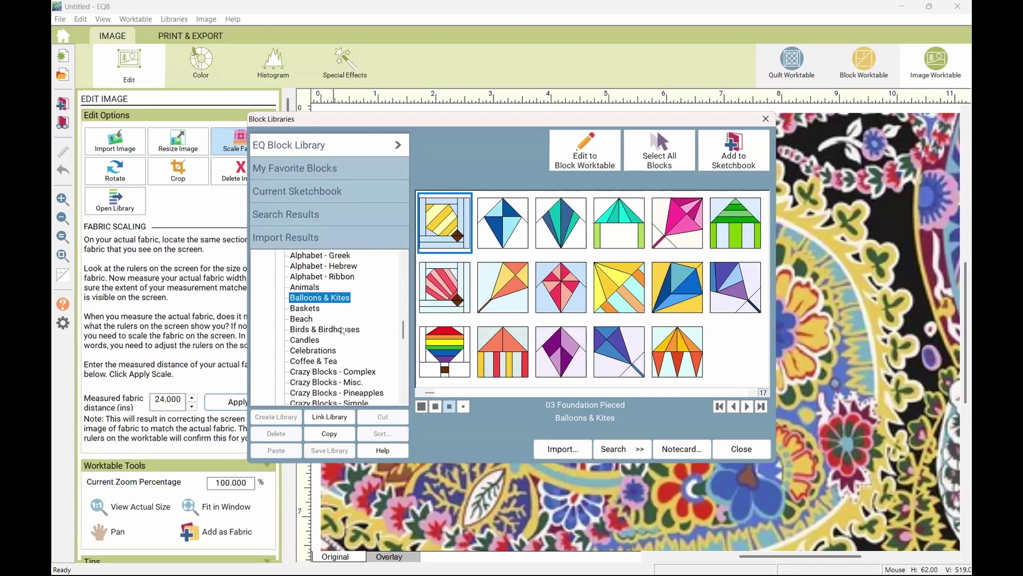
scroll(341, 331, down, 2)
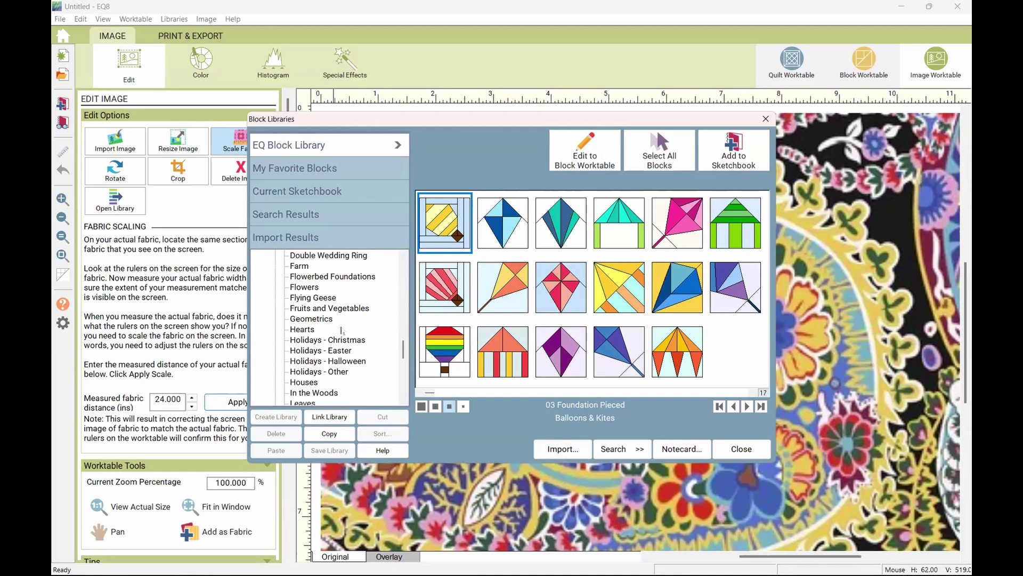
scroll(342, 330, down, 1)
scroll(343, 331, down, 8)
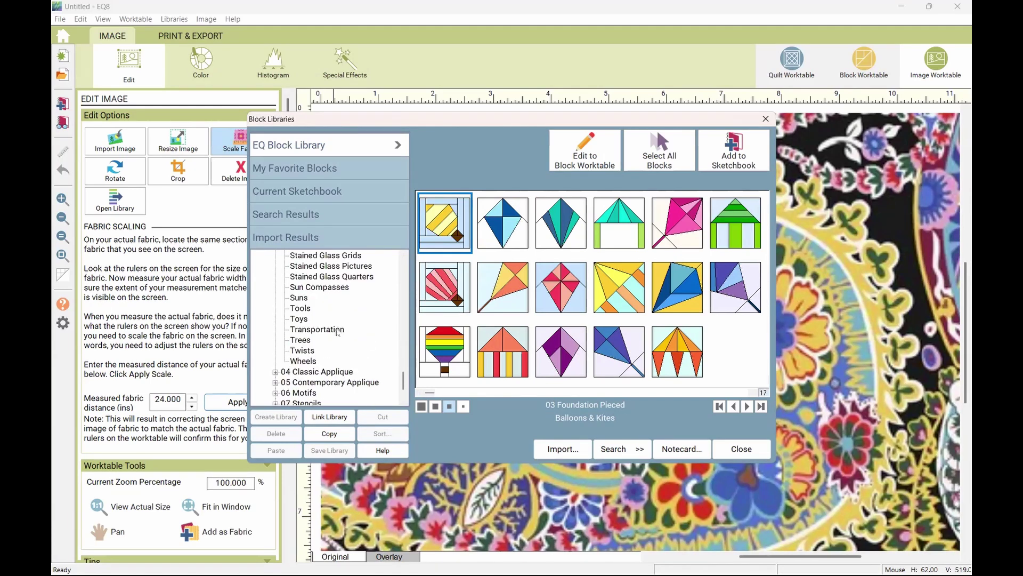
click(340, 330)
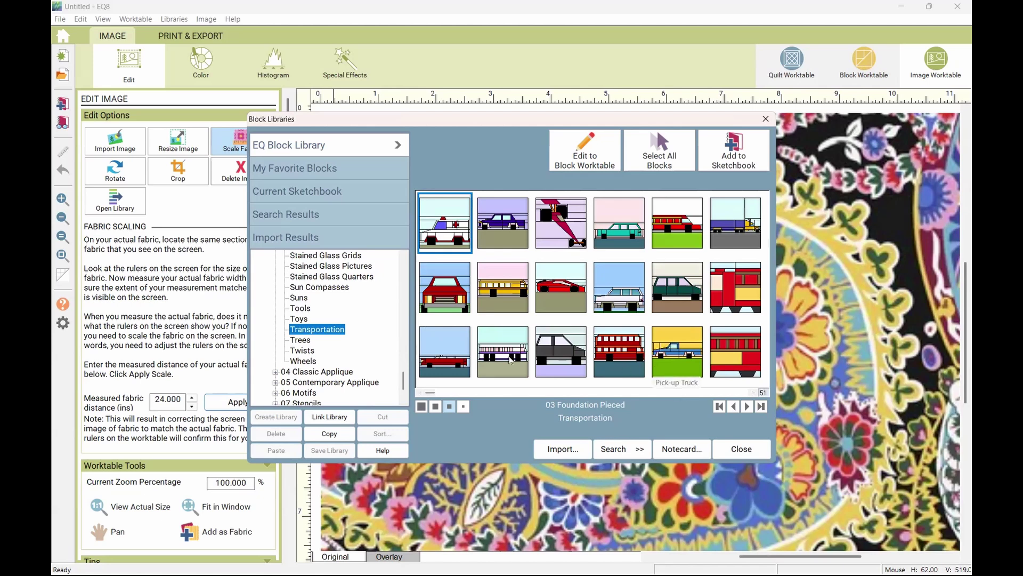
scroll(367, 362, down, 2)
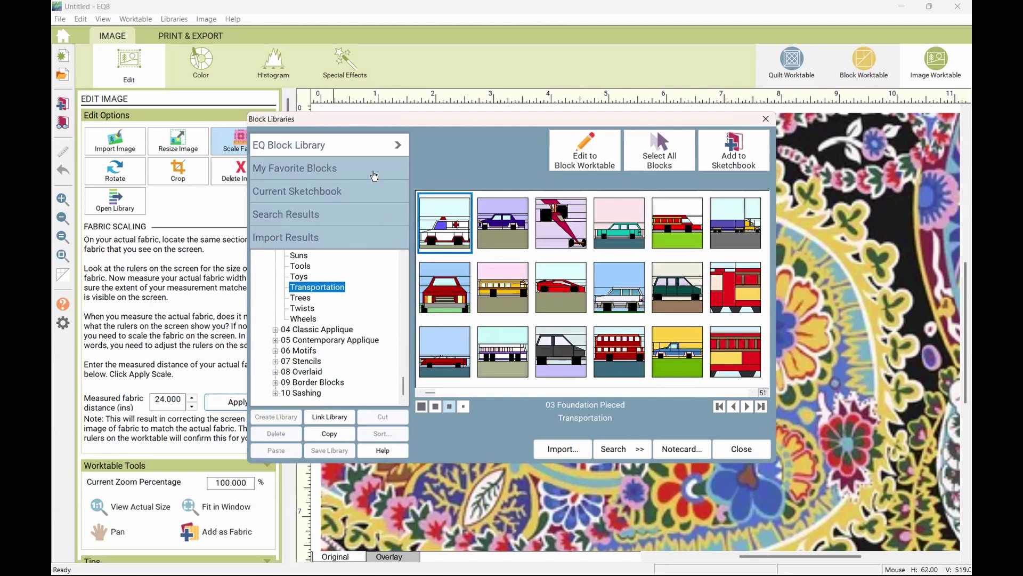
View the Fun Flower and Rose of Sharon blocks under My Favorite Blocks and close the Block Library
click(372, 169)
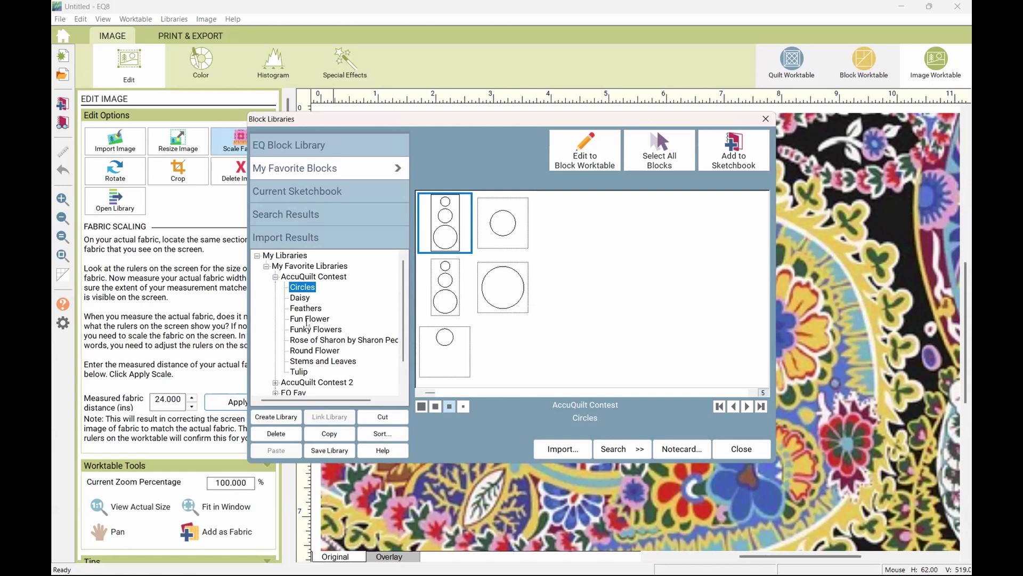
click(308, 320)
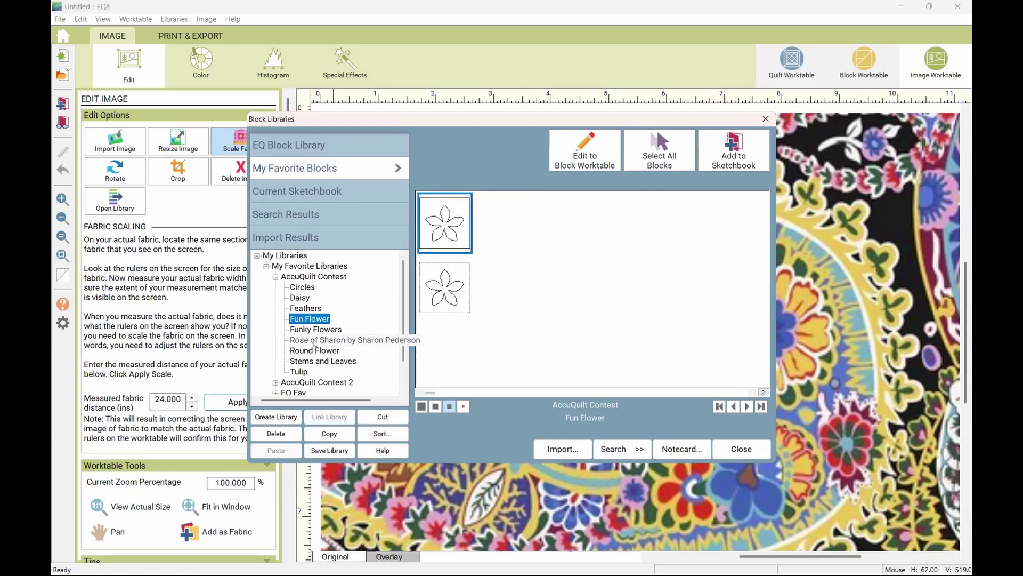
click(314, 344)
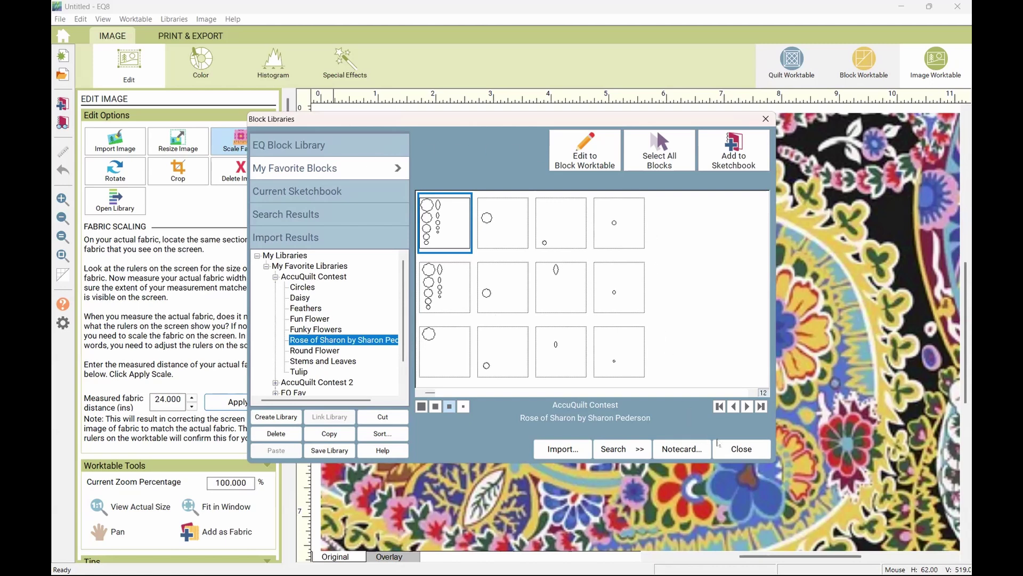
click(724, 446)
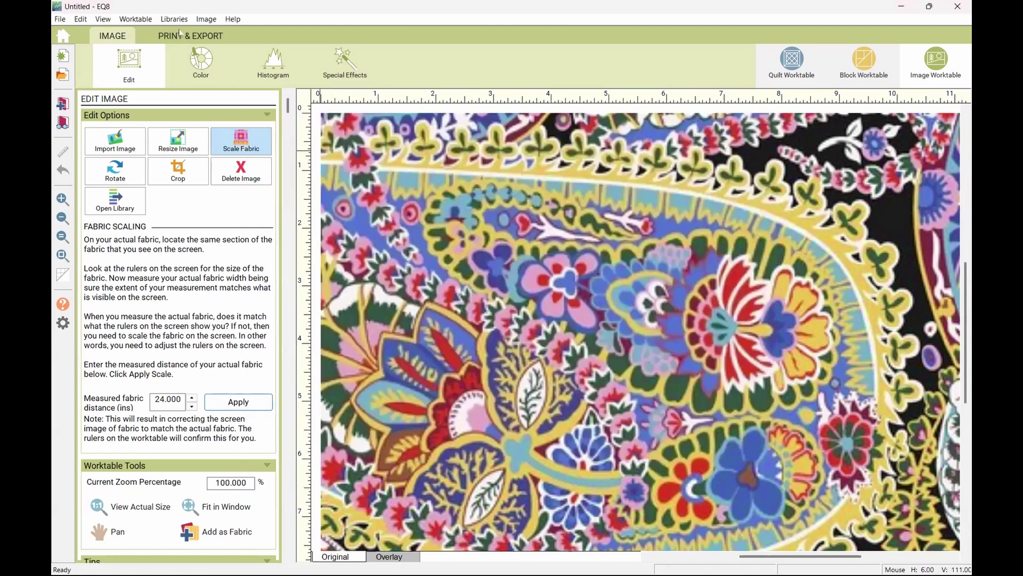
Open the Fabric Library and look through the color categories of the EQ Fabric Library
click(175, 19)
click(188, 42)
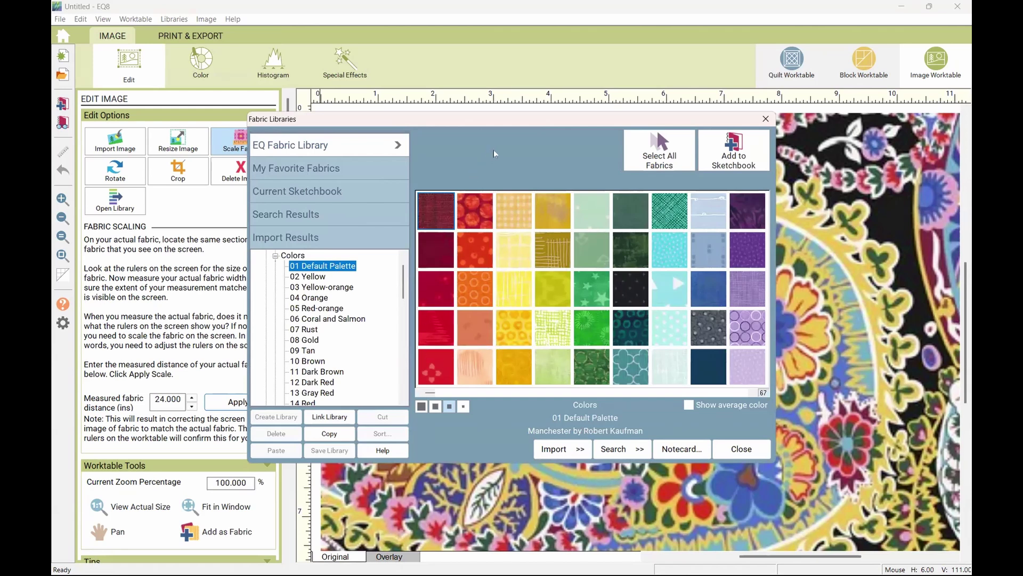
scroll(374, 355, down, 4)
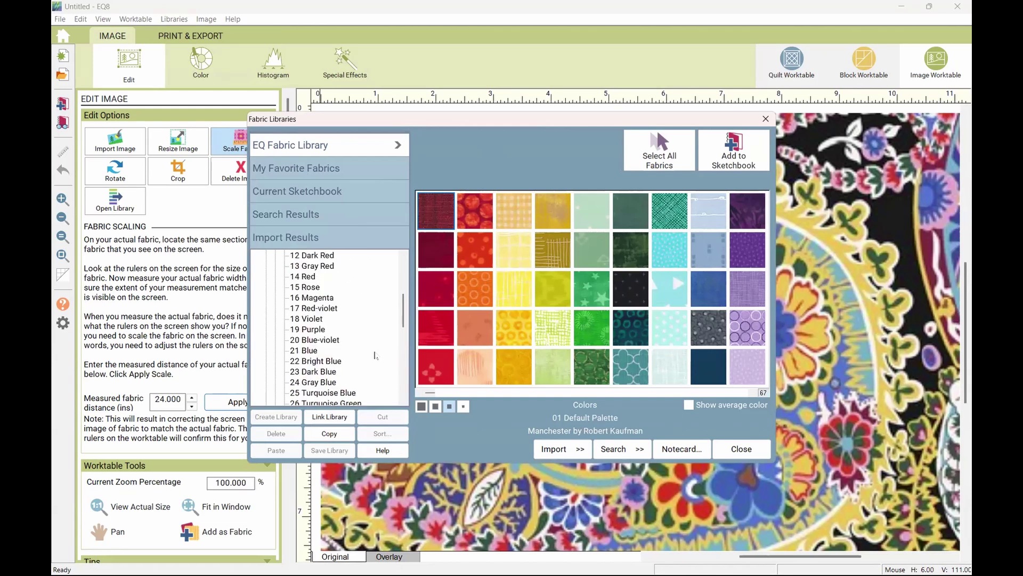
scroll(375, 356, up, 4)
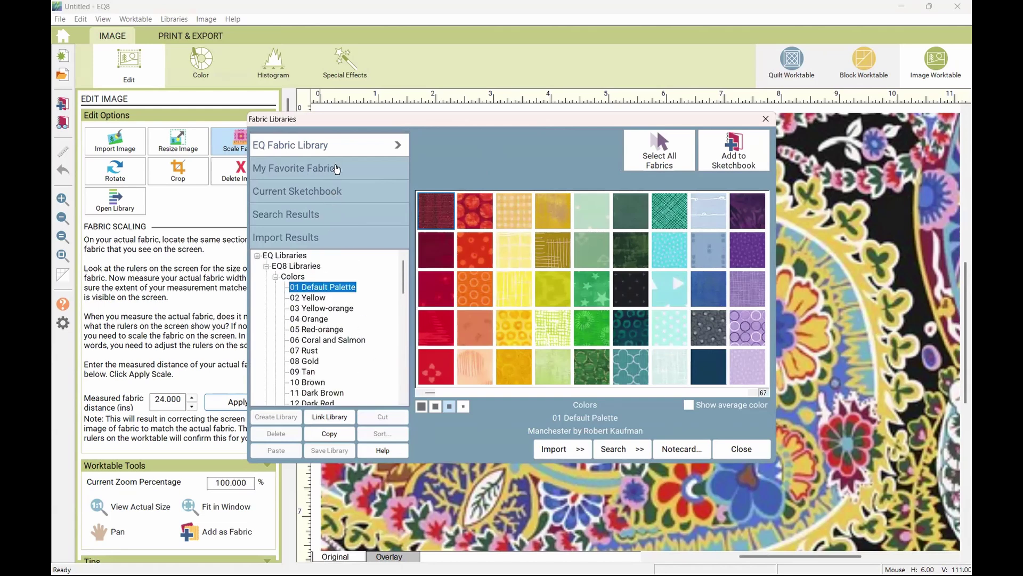
View the Kona Cotton, Moda, My Default Fabrics, November 2021 fabric and Panels collections under My Favorite Fabrics
click(336, 168)
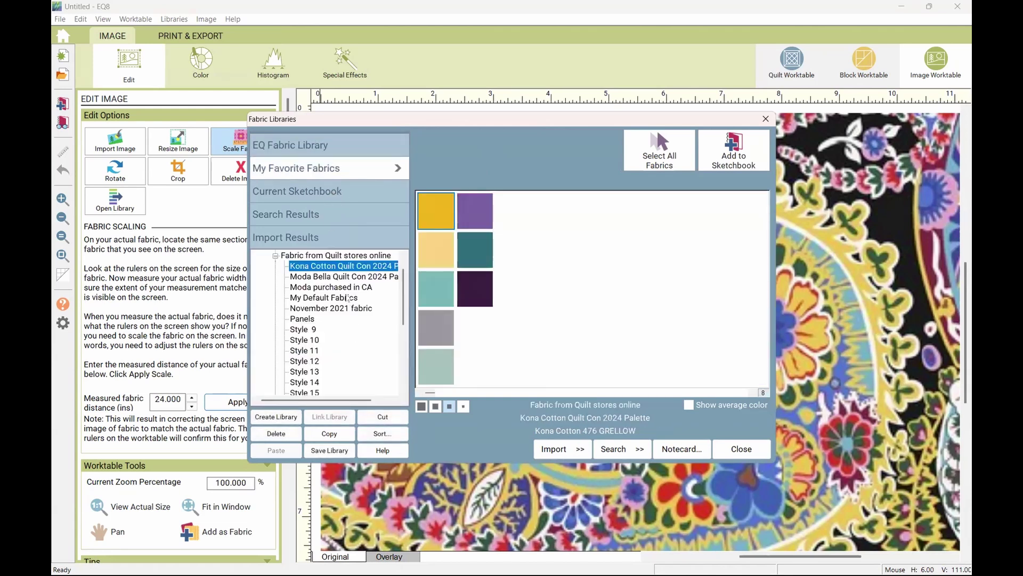
click(340, 299)
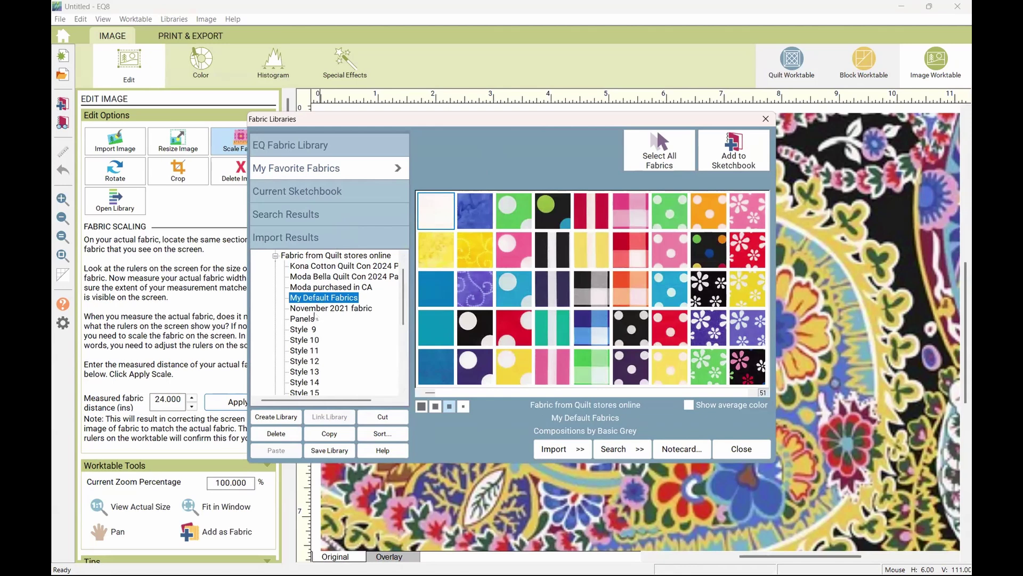
click(302, 319)
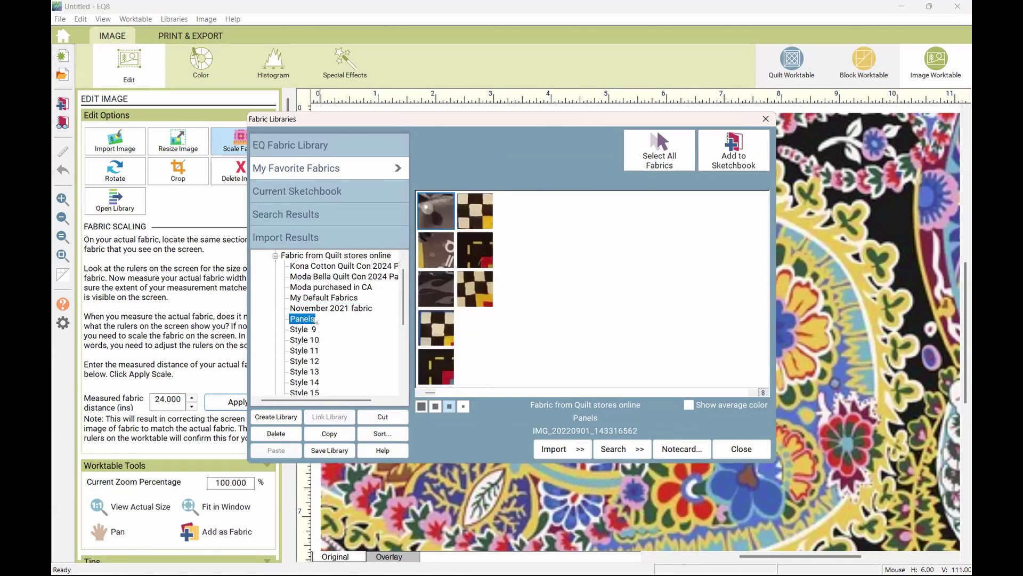
click(344, 268)
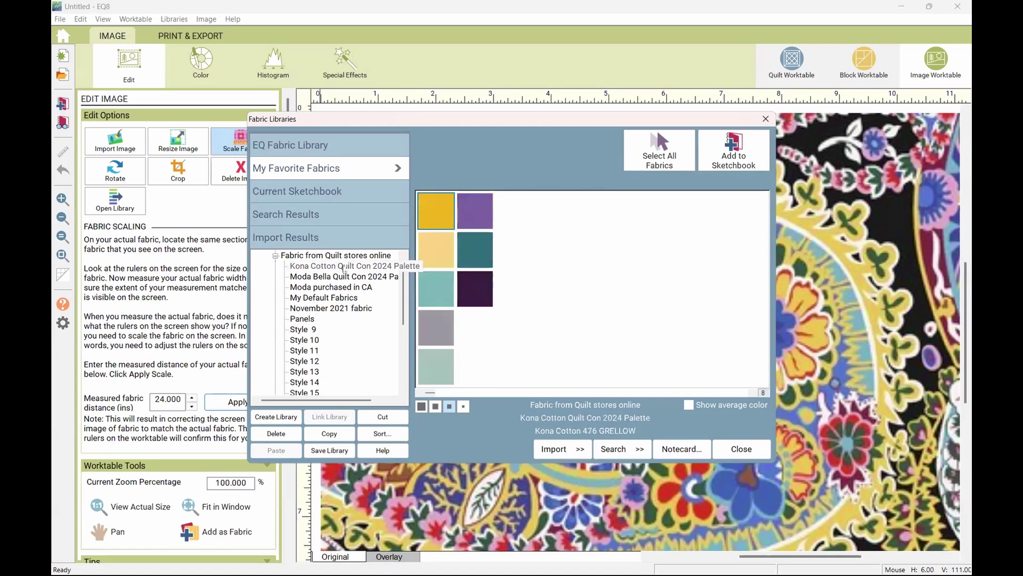
click(344, 276)
click(345, 287)
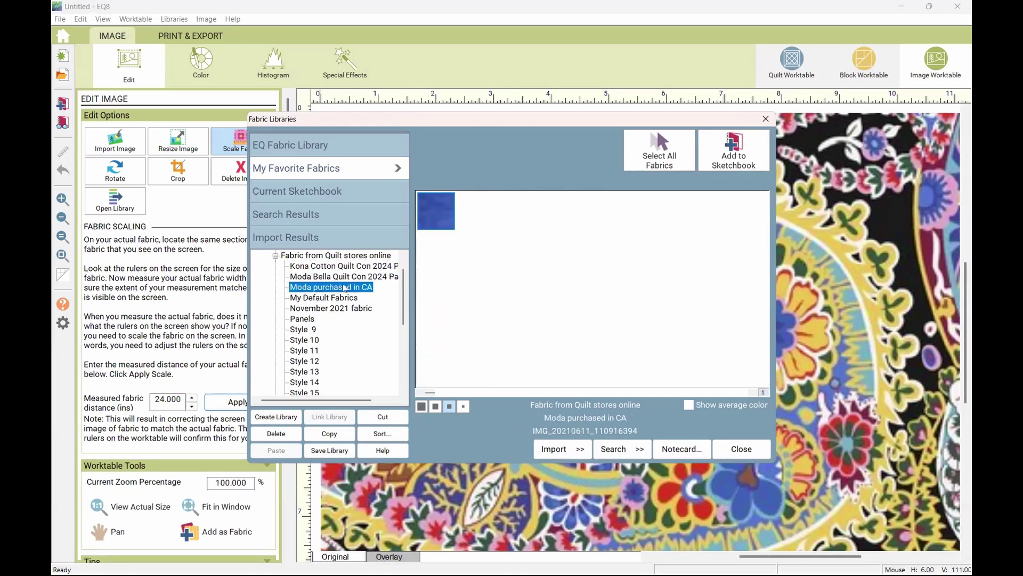
click(343, 298)
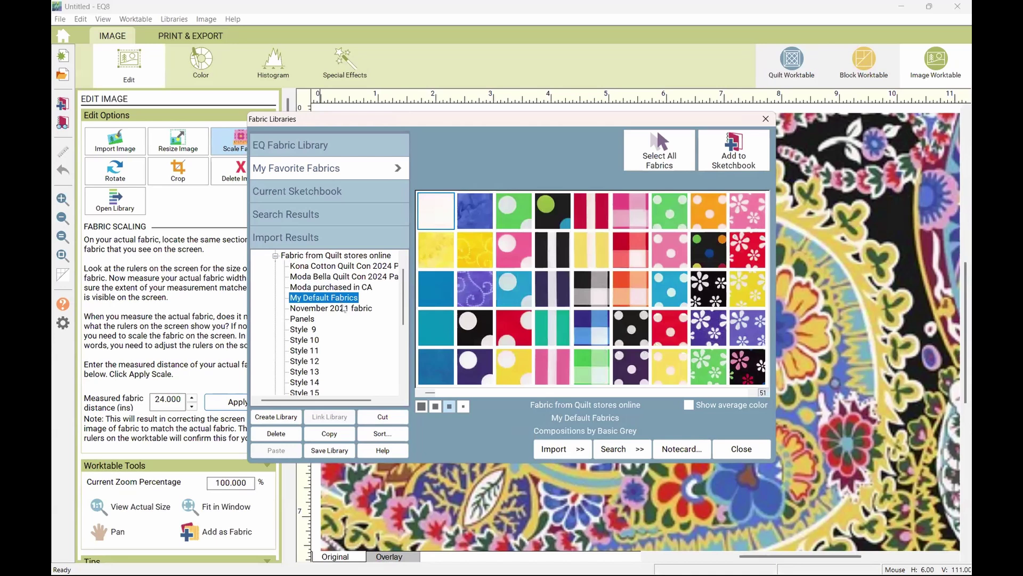
click(344, 308)
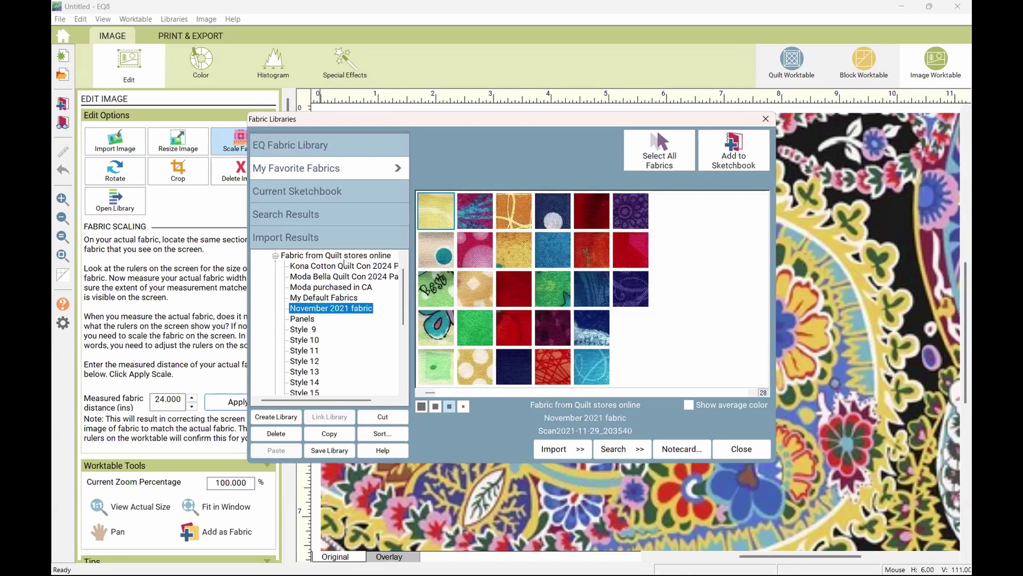
Expand the fabrics I want library, then view the Tula Pink from Fabric.com and Style 9 collections
scroll(346, 324, down, 5)
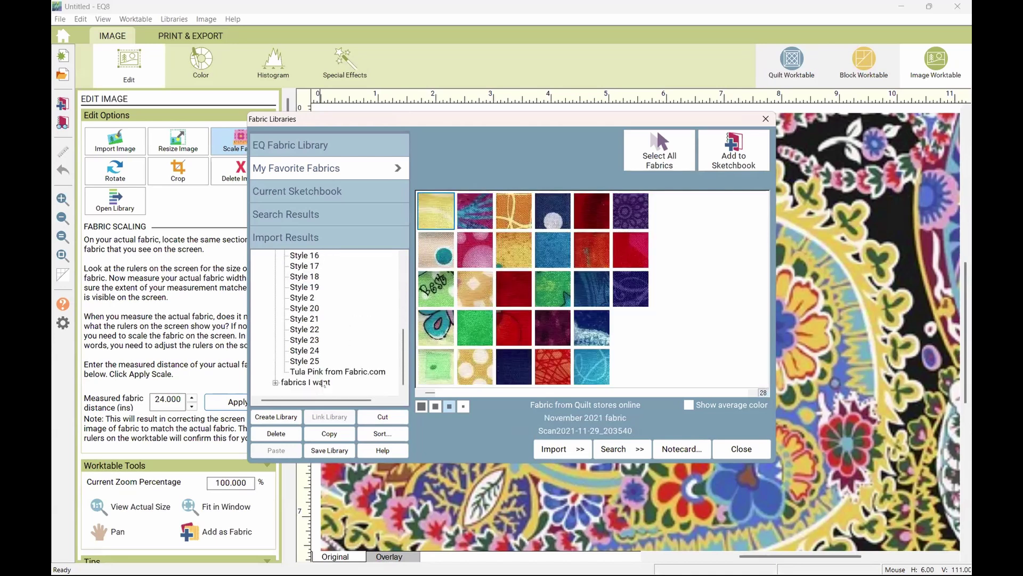
click(324, 382)
click(275, 383)
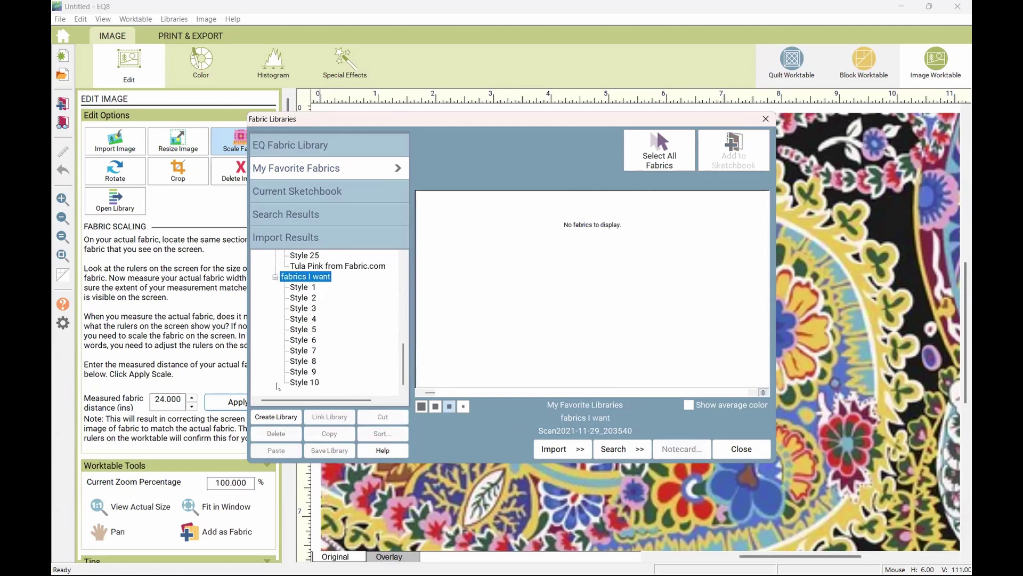
scroll(340, 293, up, 4)
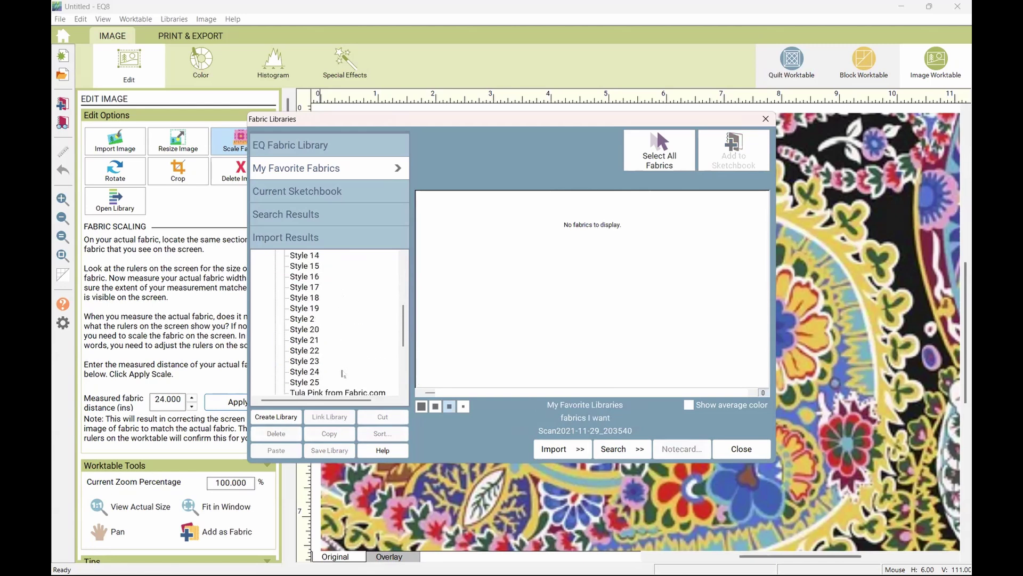
click(346, 393)
scroll(330, 346, up, 5)
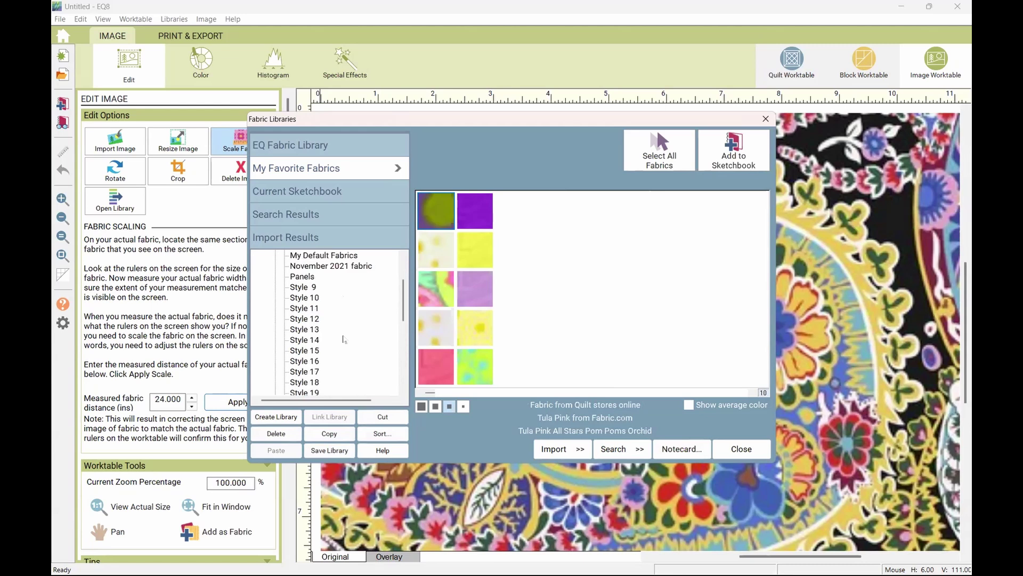
click(309, 349)
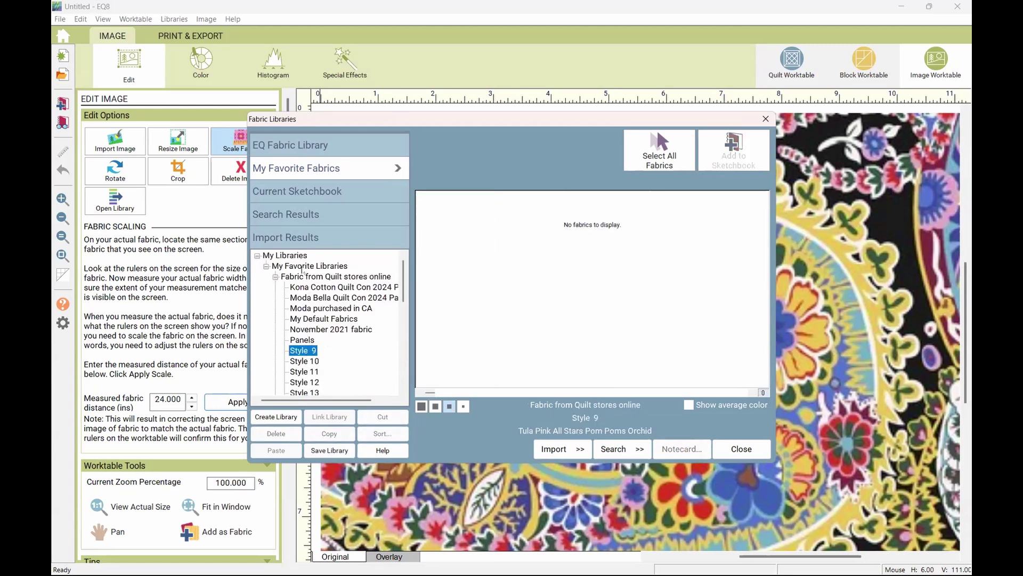
Review the Fabric from Quilt stores online library again, including Moda purchased in CA and My Default Fabrics
click(307, 266)
click(310, 276)
click(311, 287)
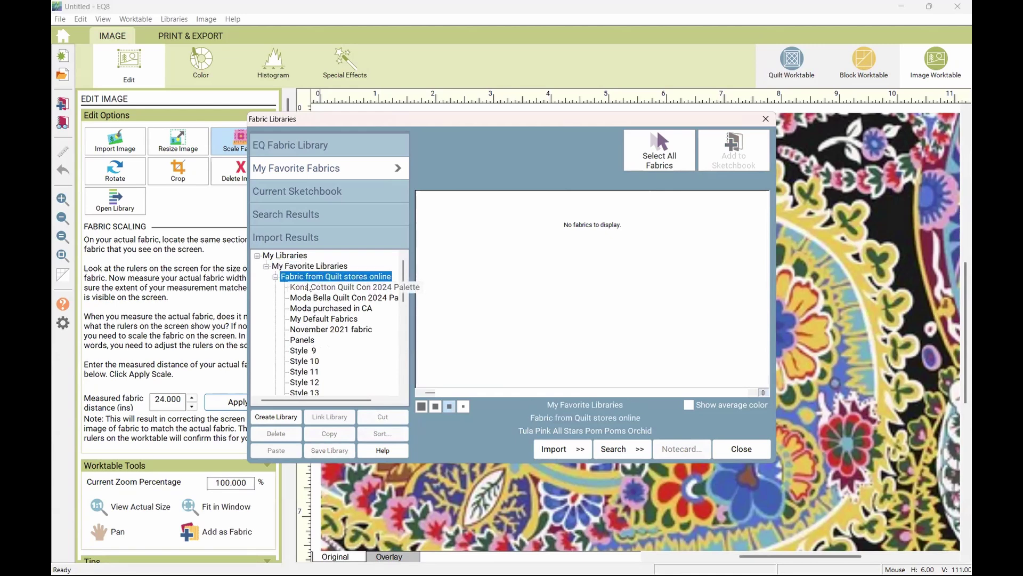
click(313, 299)
click(315, 308)
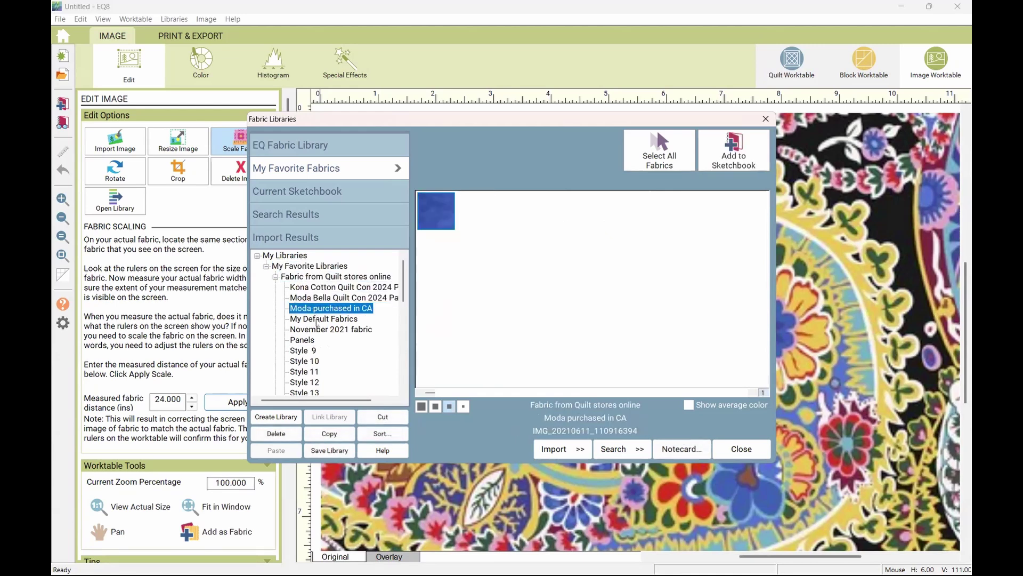
click(318, 320)
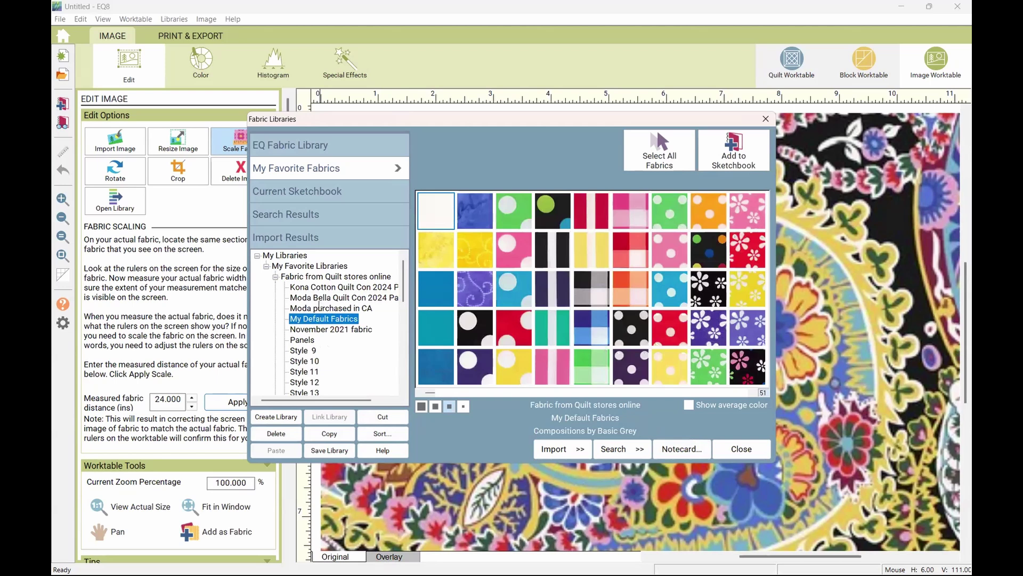
click(320, 299)
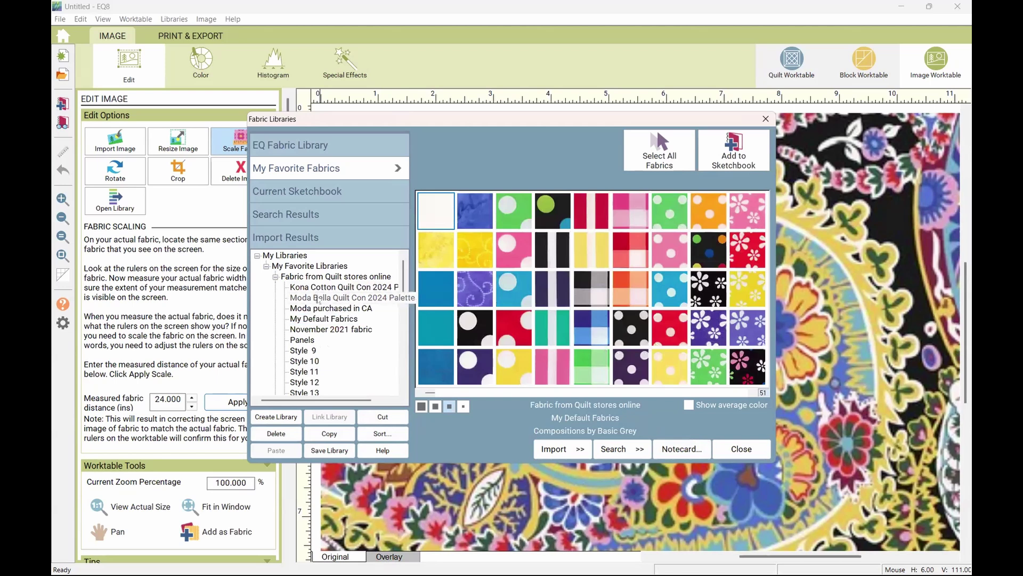
click(325, 308)
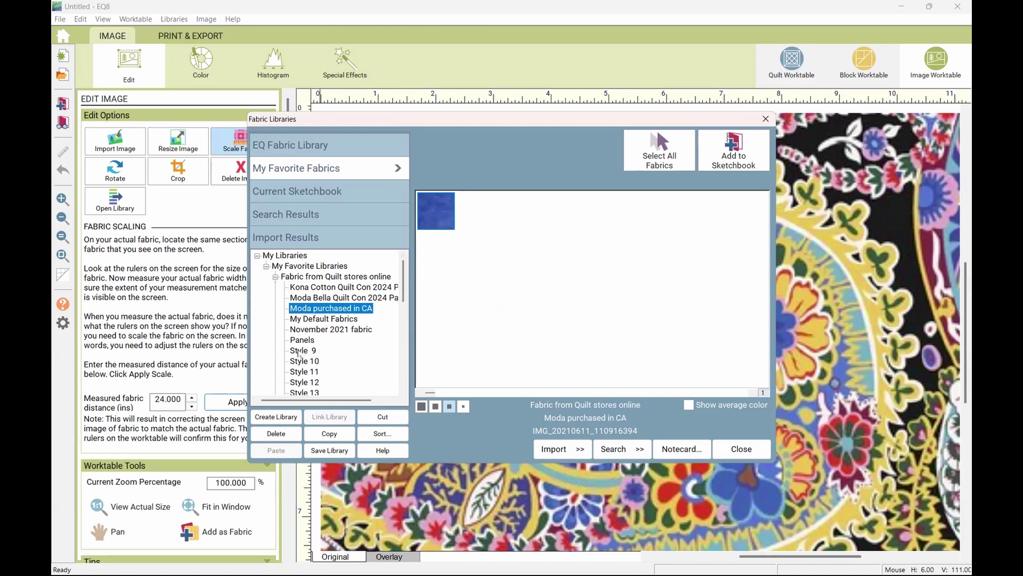
Open the style name of Style 9 for modification and cancel without renaming it
click(301, 351)
right_click(301, 352)
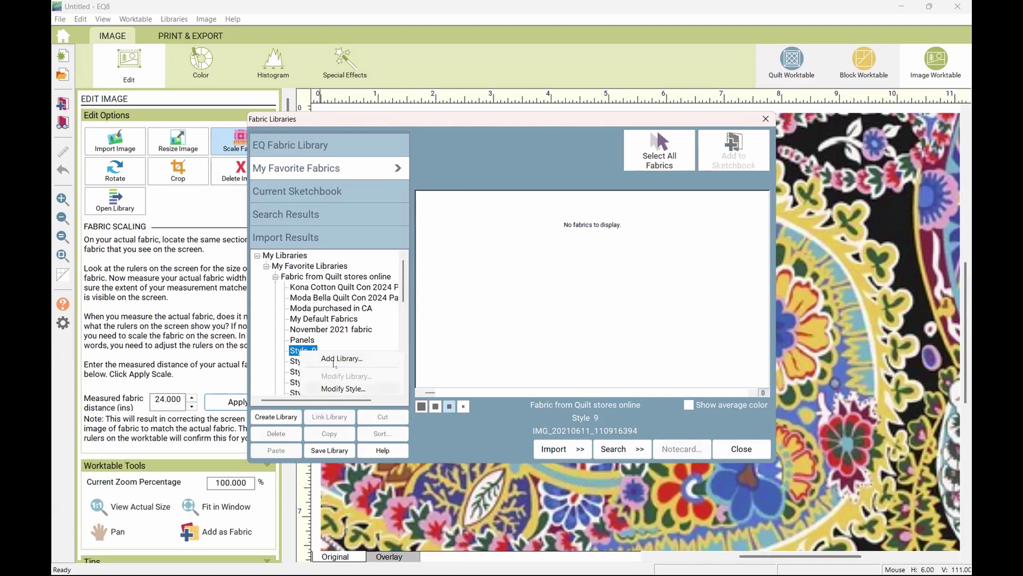
key(Return)
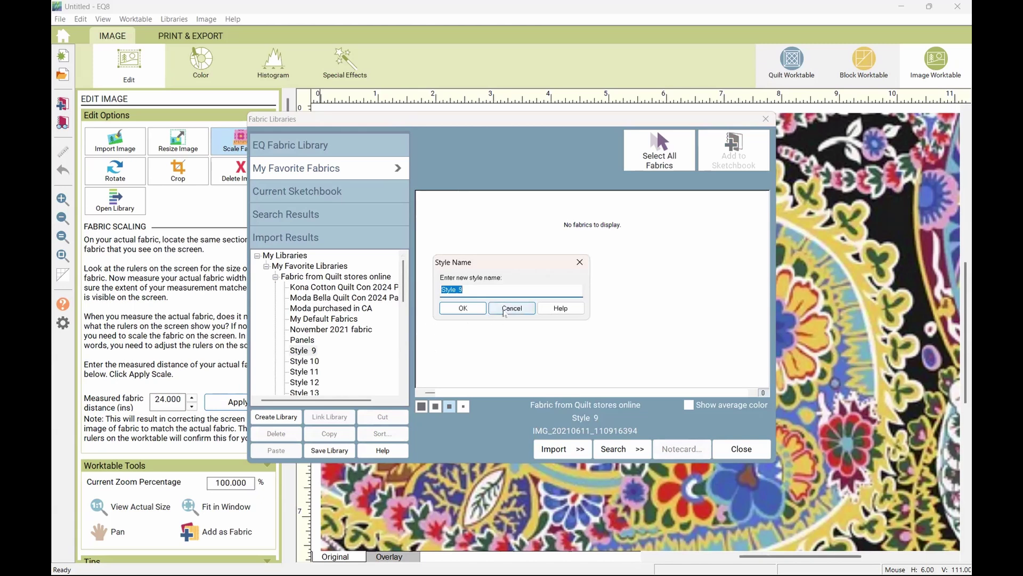
click(504, 309)
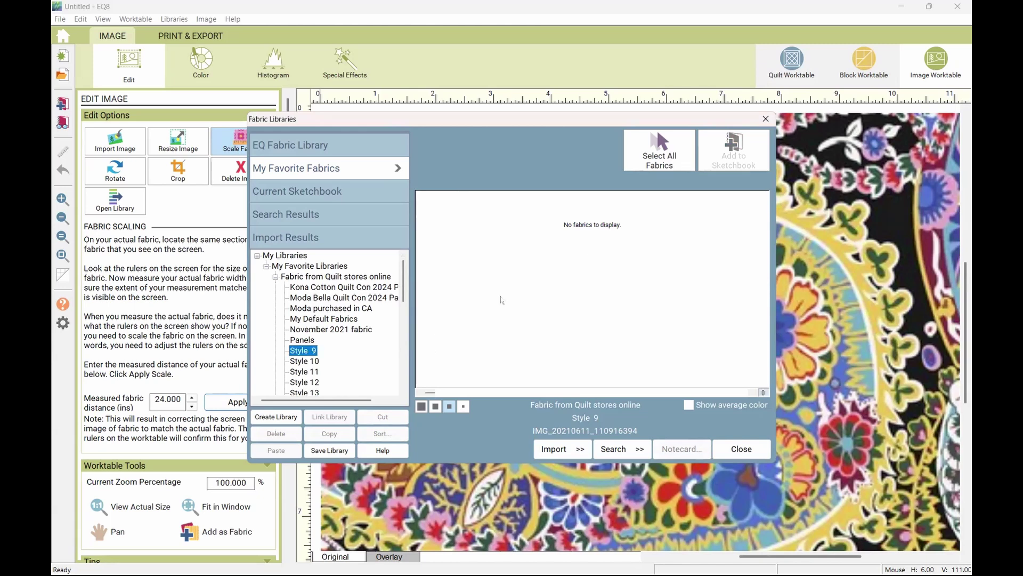
Select the Crocus fabric in the Kona Cotton Quilt Con 2024 Palette to see its name, and close the Fabric Library
click(340, 269)
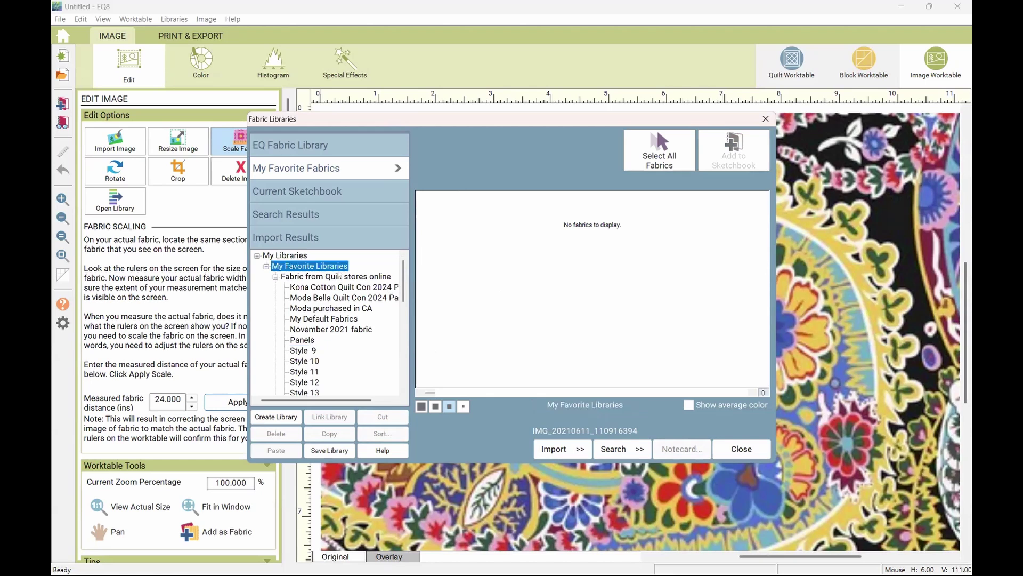
click(336, 286)
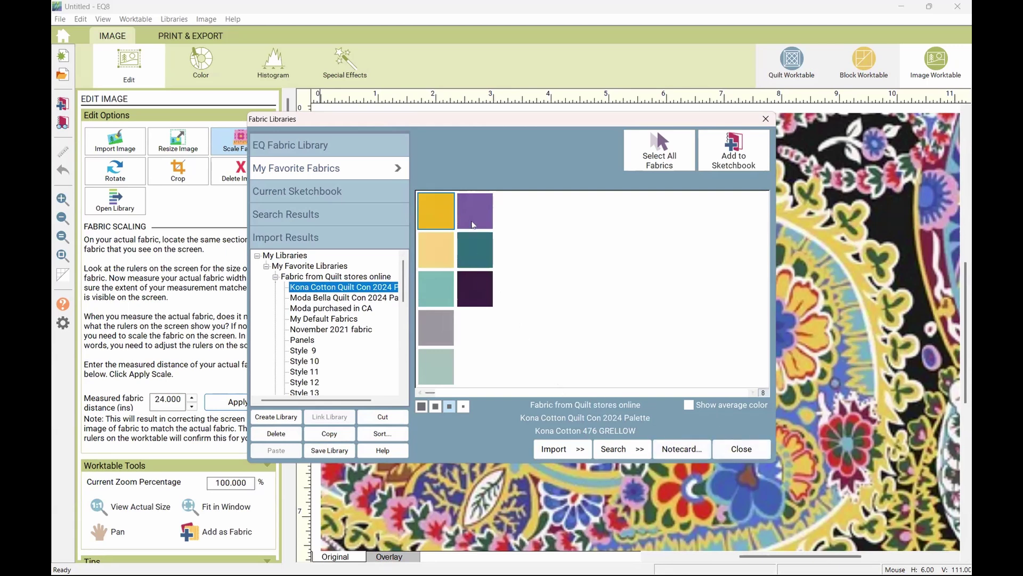
click(473, 223)
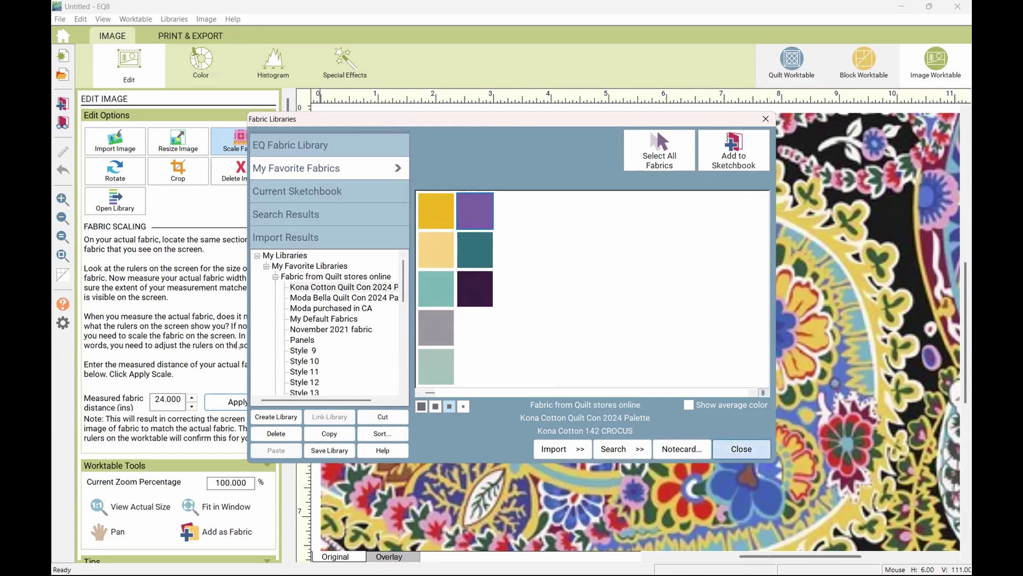
click(736, 455)
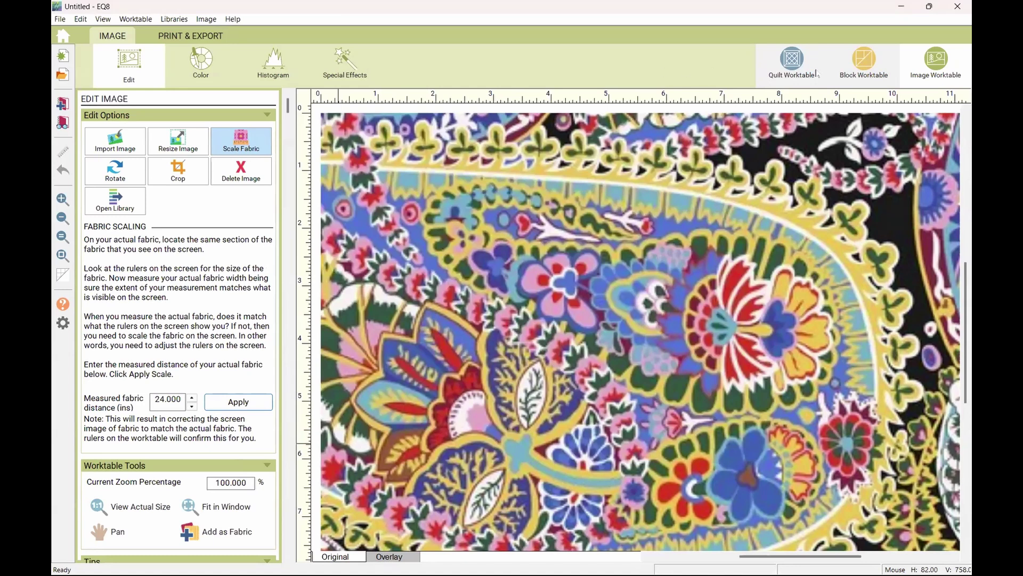
Switch to the Quilt Worktable and view the notecard of the orange Basic Circle Dot fabric in the Fabric Library
click(792, 61)
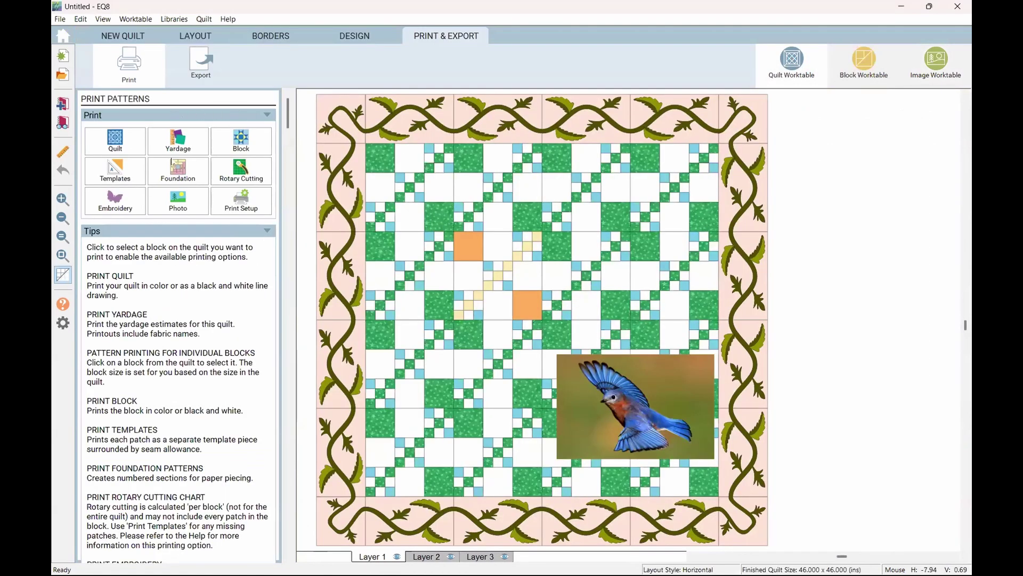
click(174, 18)
click(186, 47)
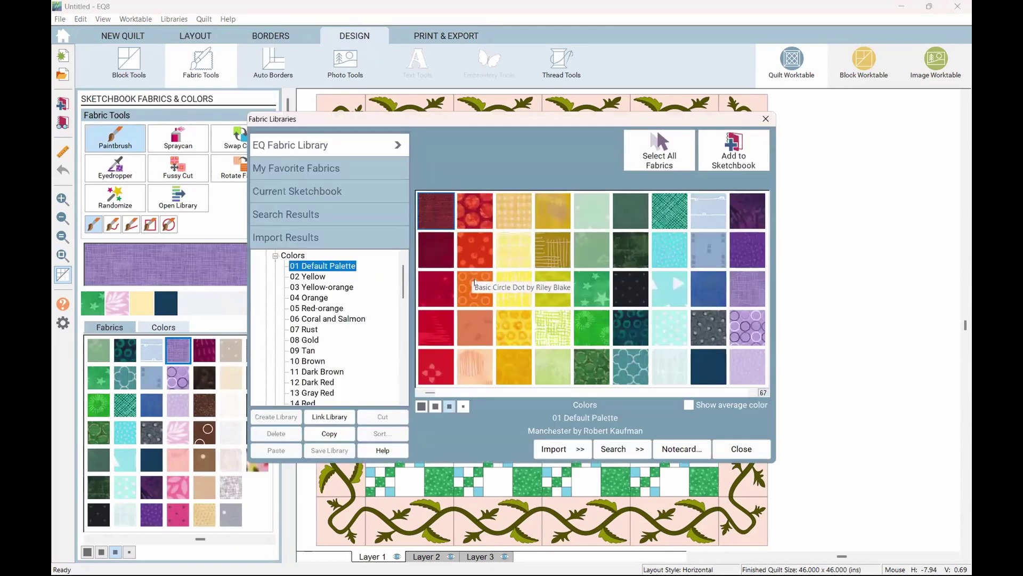
click(475, 277)
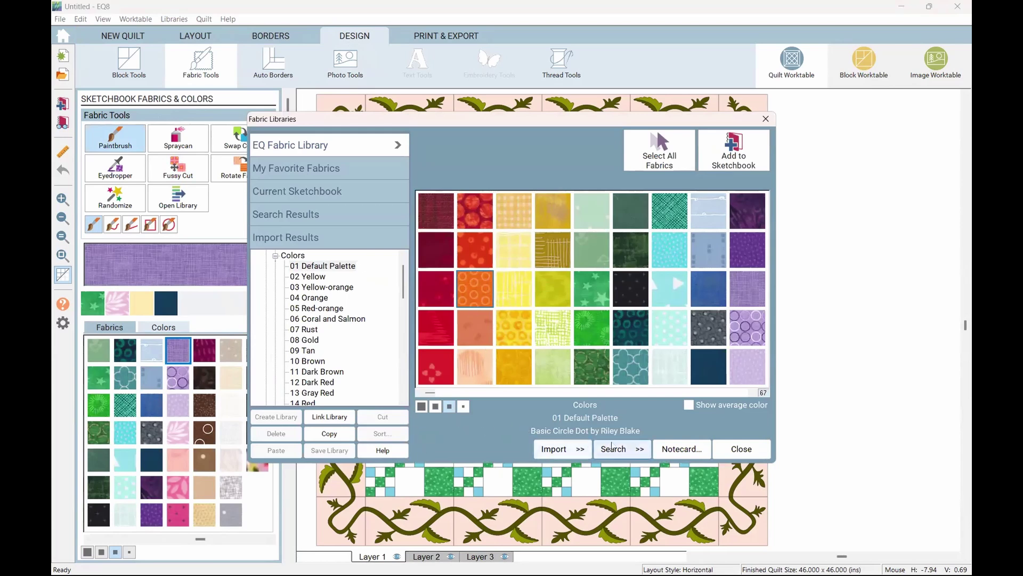
click(679, 450)
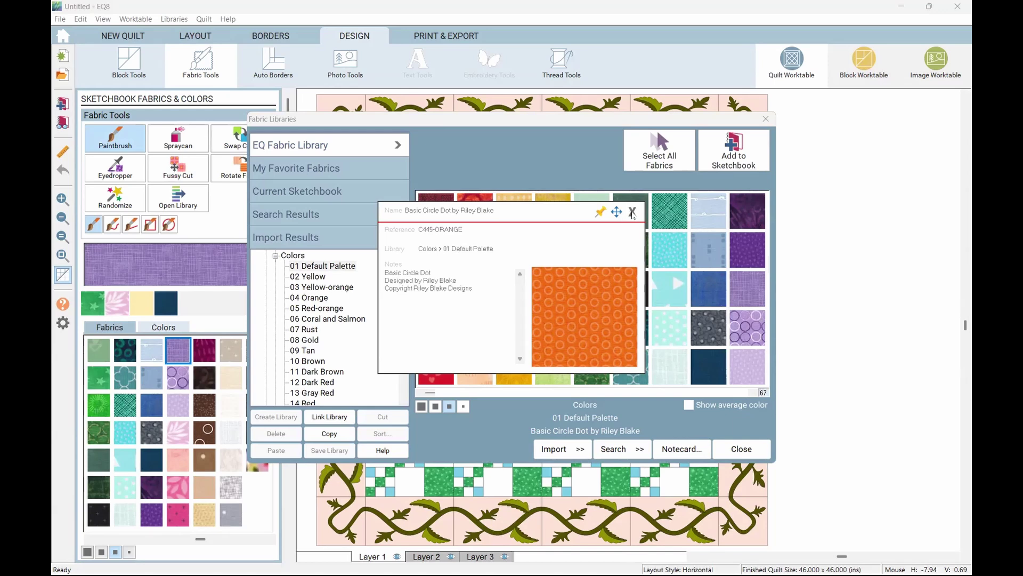
click(633, 213)
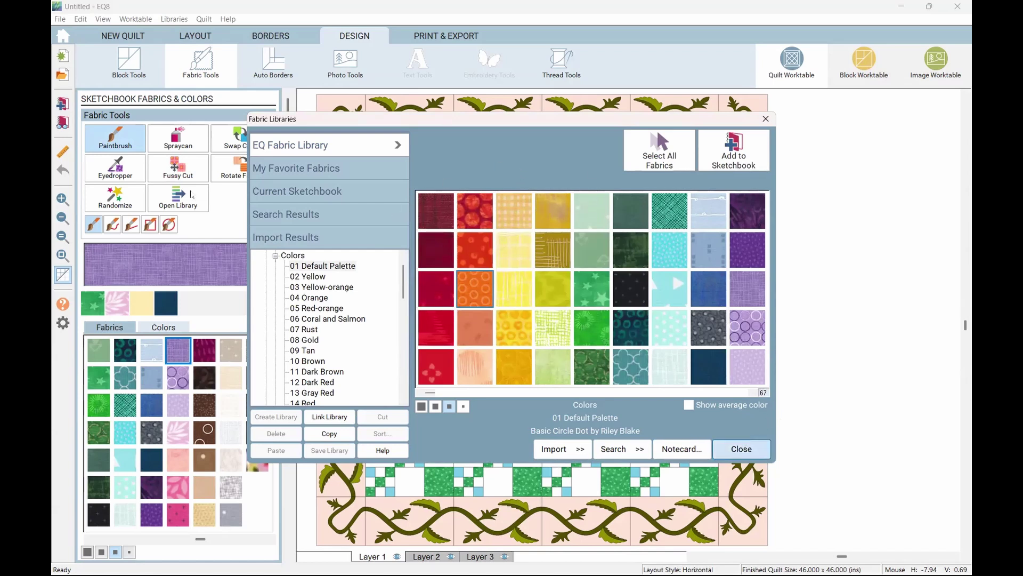
click(742, 448)
Open the Project Sketchbook and view its fabrics, its quilt and the quilt's notecard
click(63, 123)
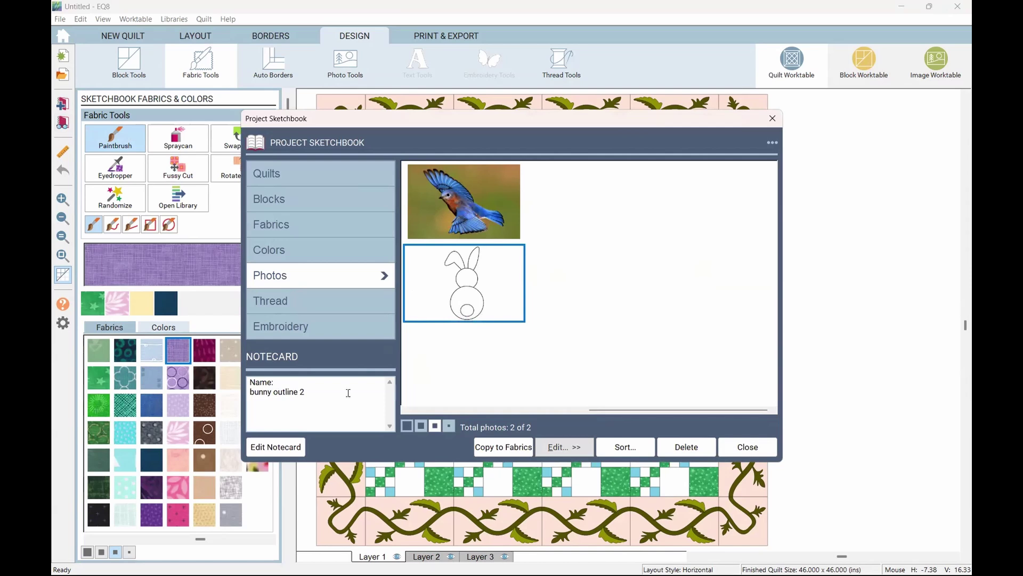
click(350, 231)
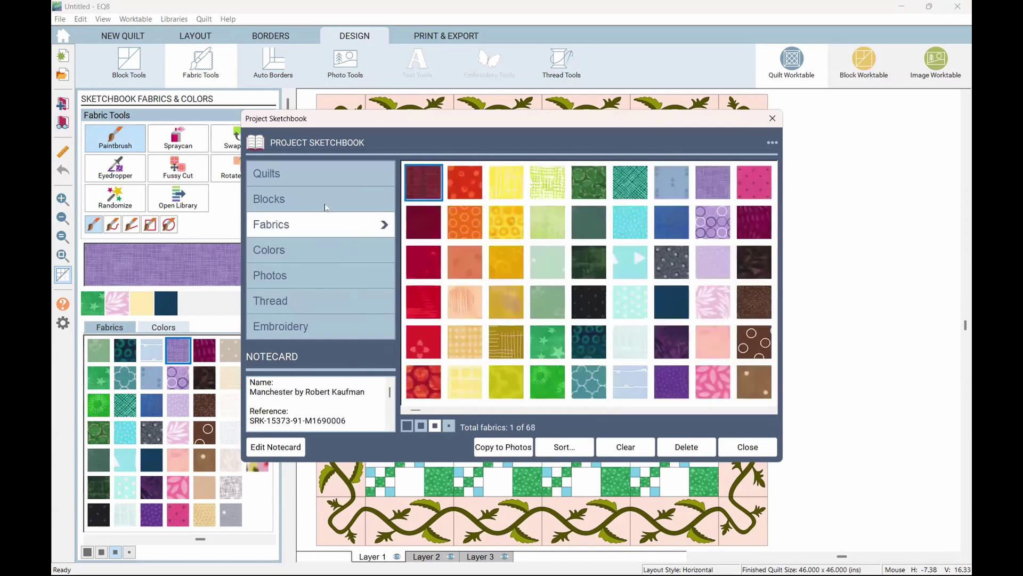
click(327, 180)
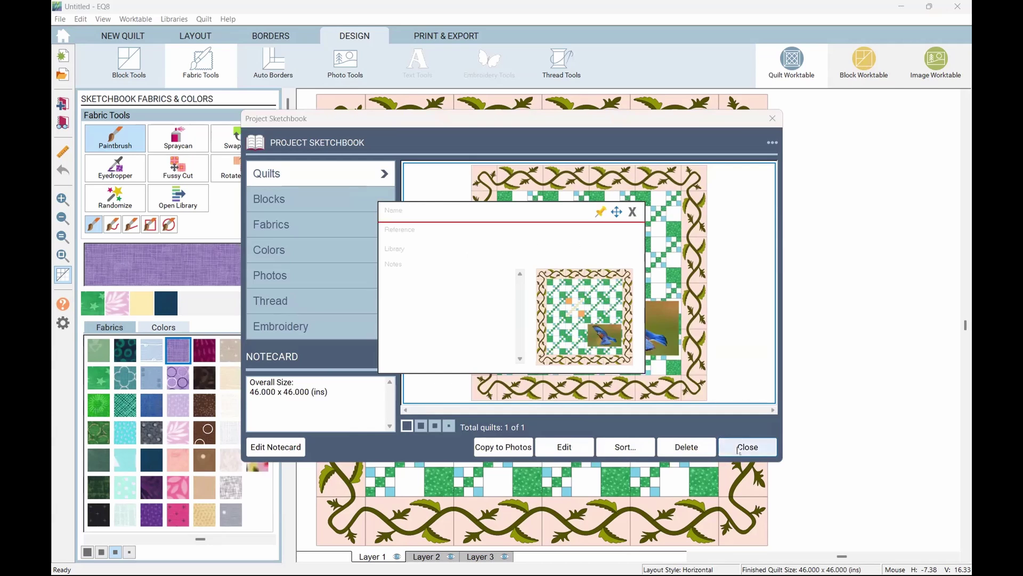
Close the Project Sketchbook, set the quilt layout's finished block size to 12 wide by 5 high and return to the quilt design
click(743, 442)
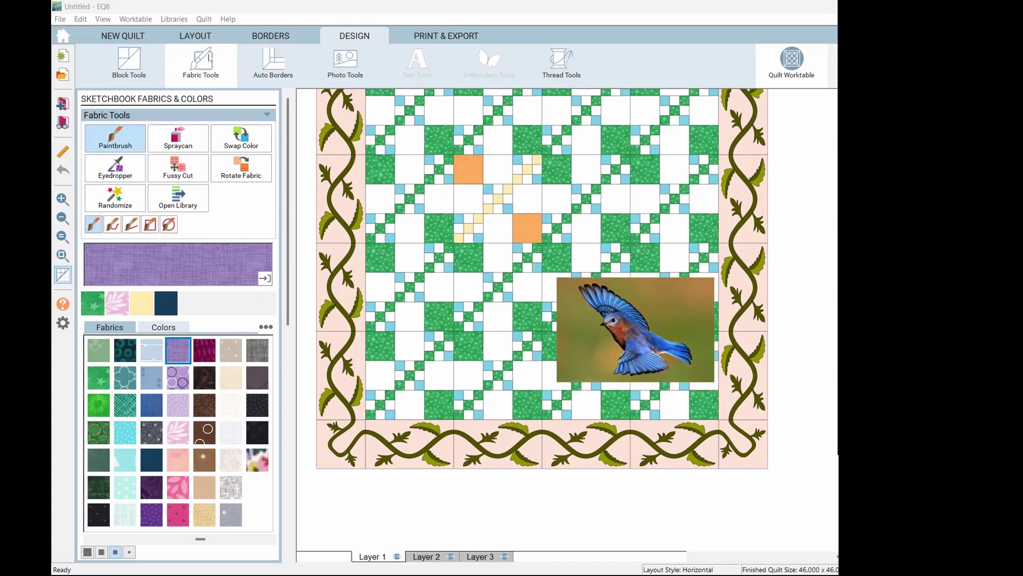
click(195, 36)
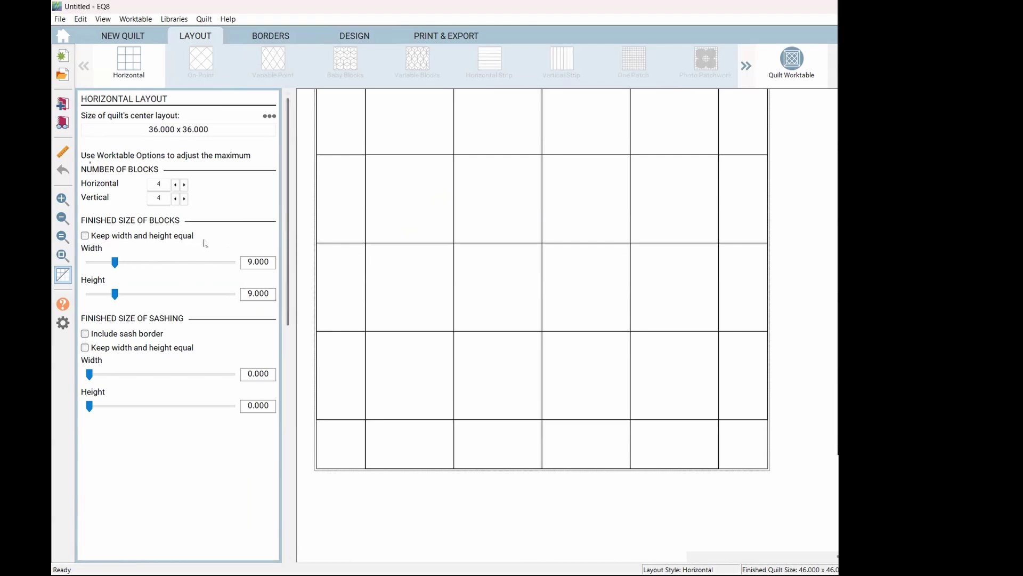
double_click(268, 262)
text(12)
double_click(243, 294)
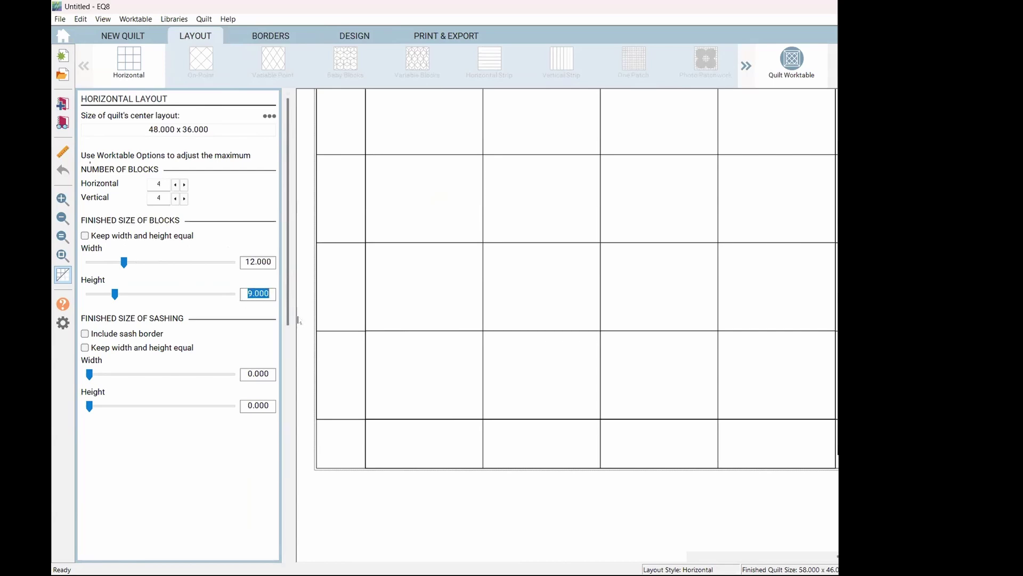
text(5)
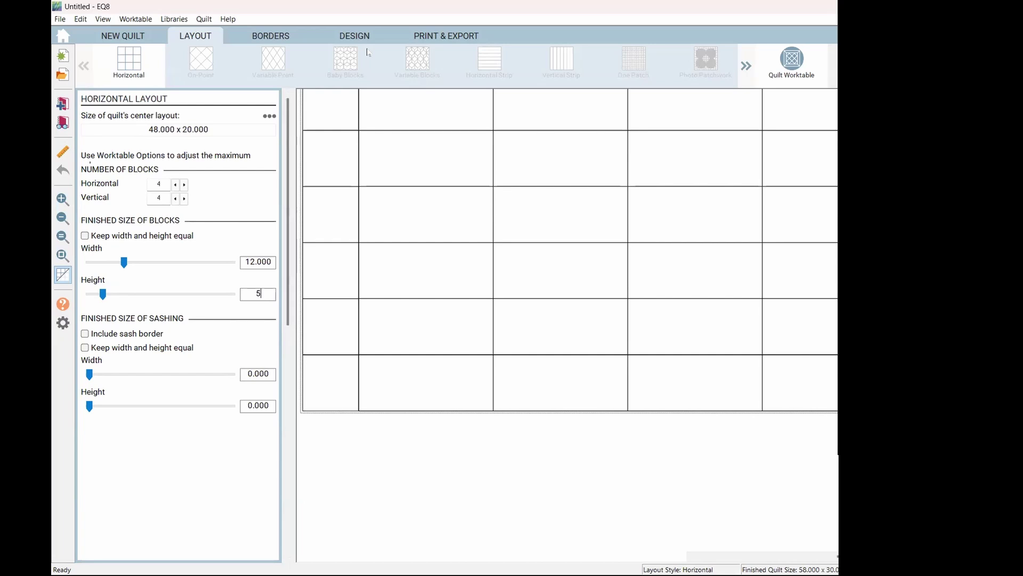
key(Return)
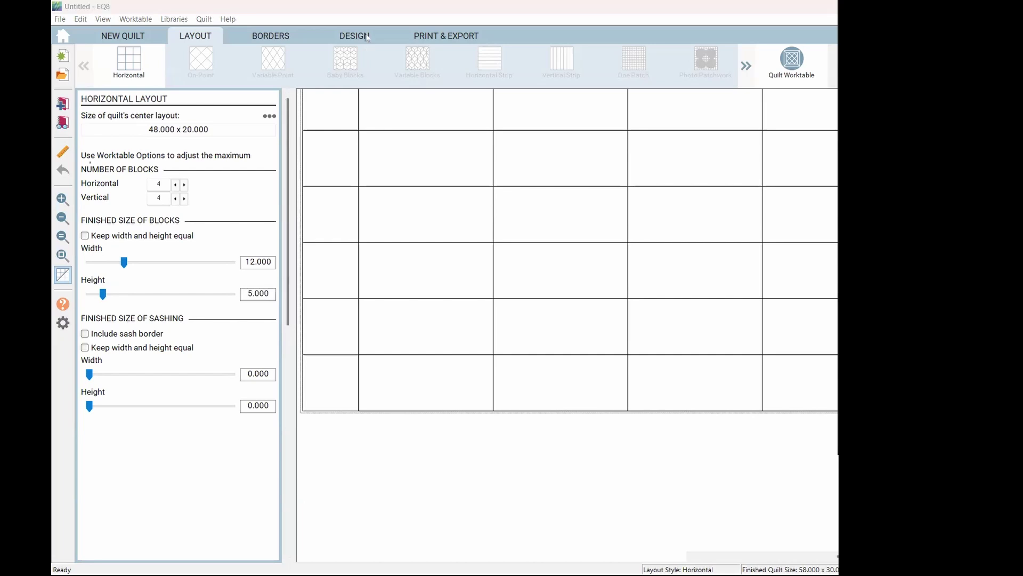
click(354, 36)
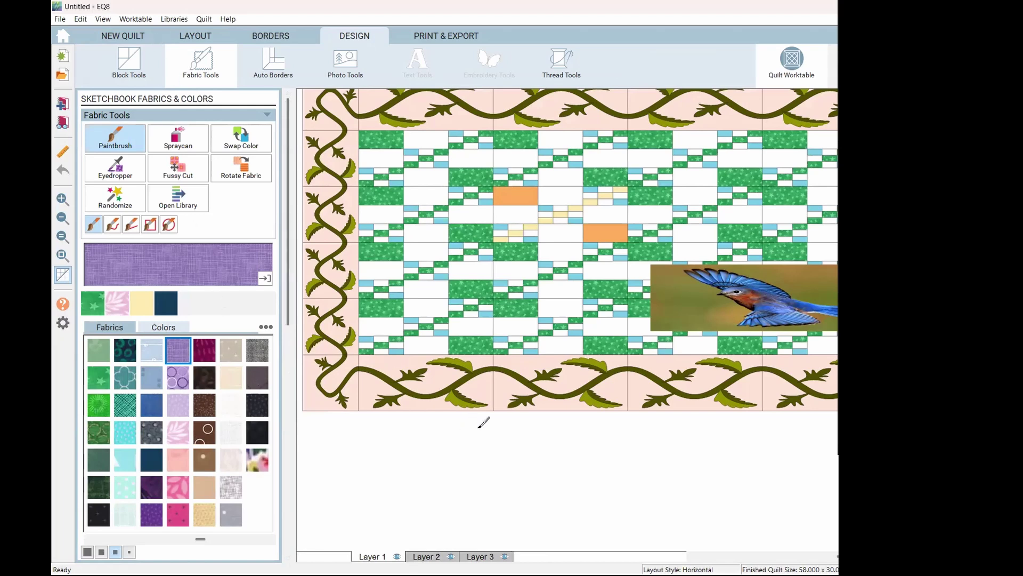
scroll(483, 422, up, 3)
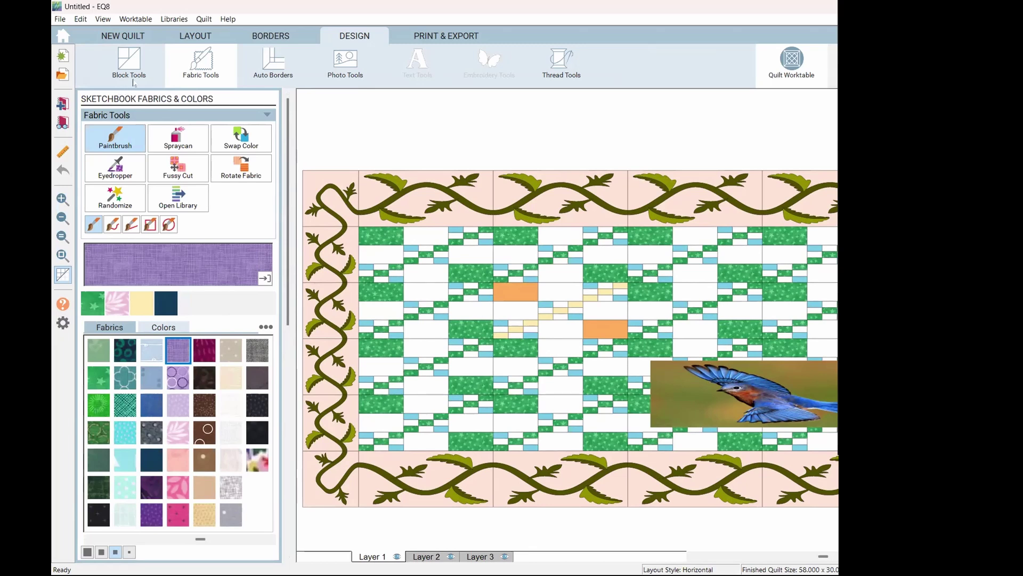
Set the finished block width in the quilt's horizontal layout to 5 and return to the quilt design
click(195, 37)
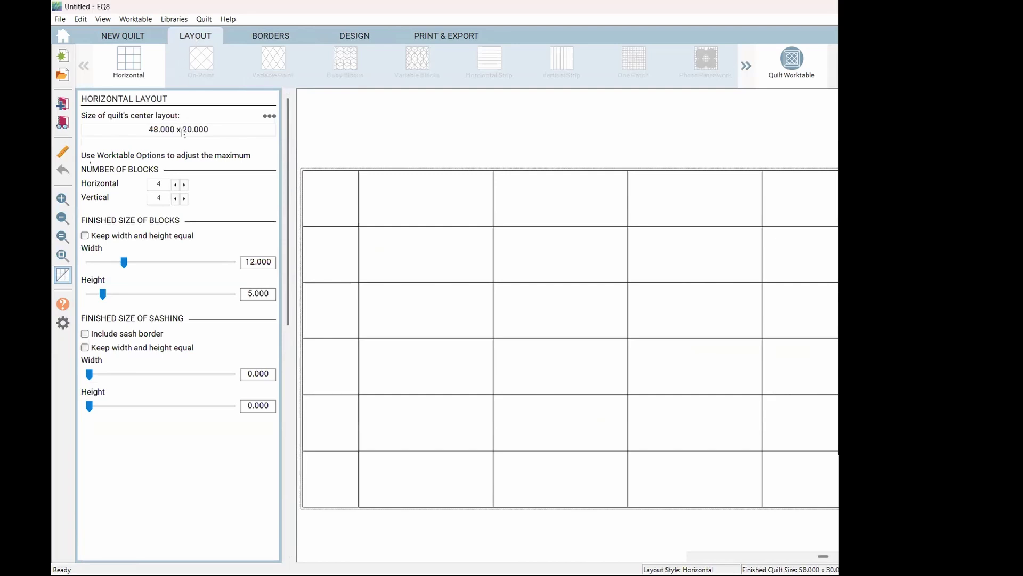
drag(246, 262, 288, 262)
text(5)
key(Tab)
click(342, 37)
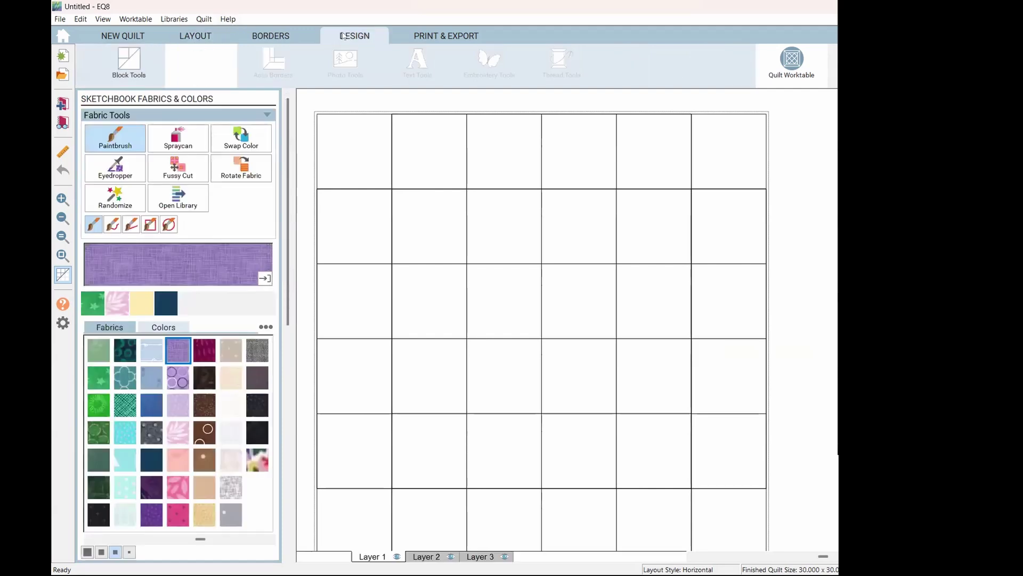